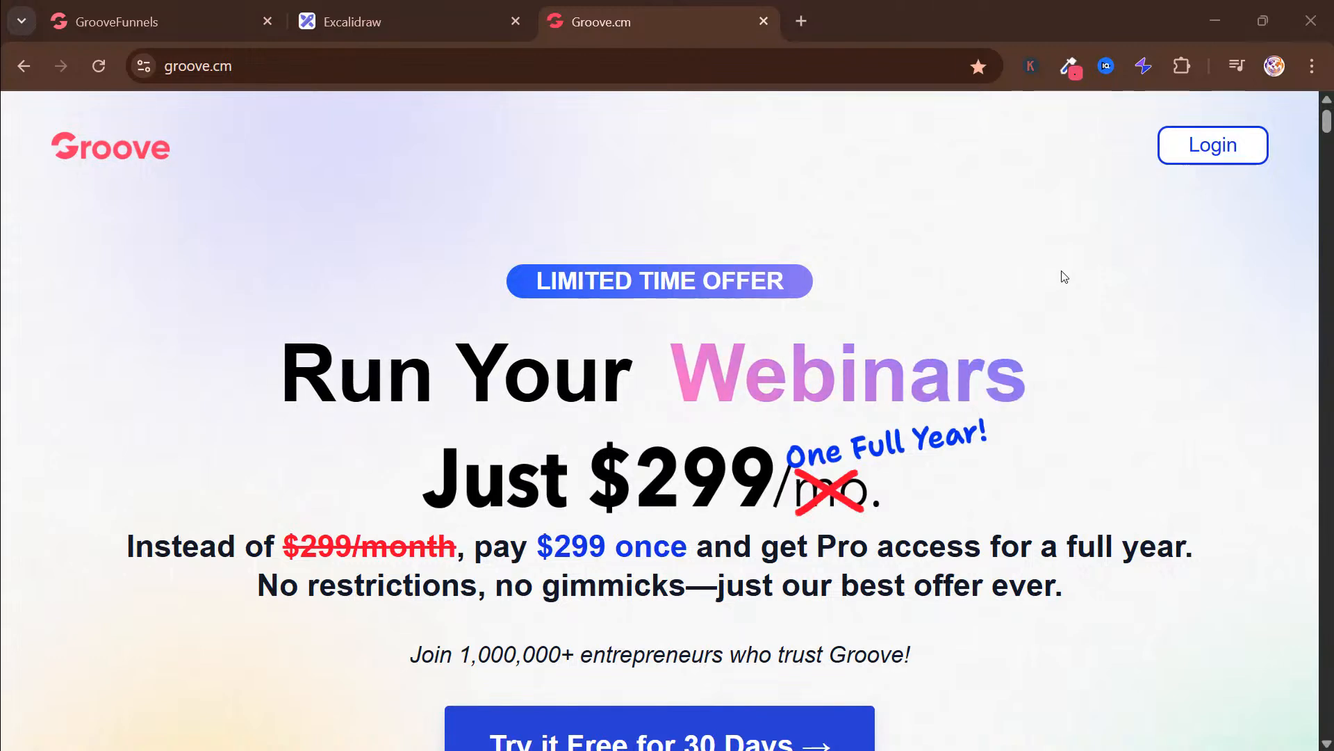
Look through the Groove.cm home page, examining the offer, the free-trial option and the overview of included apps
left_click(323, 66)
left_click(334, 200)
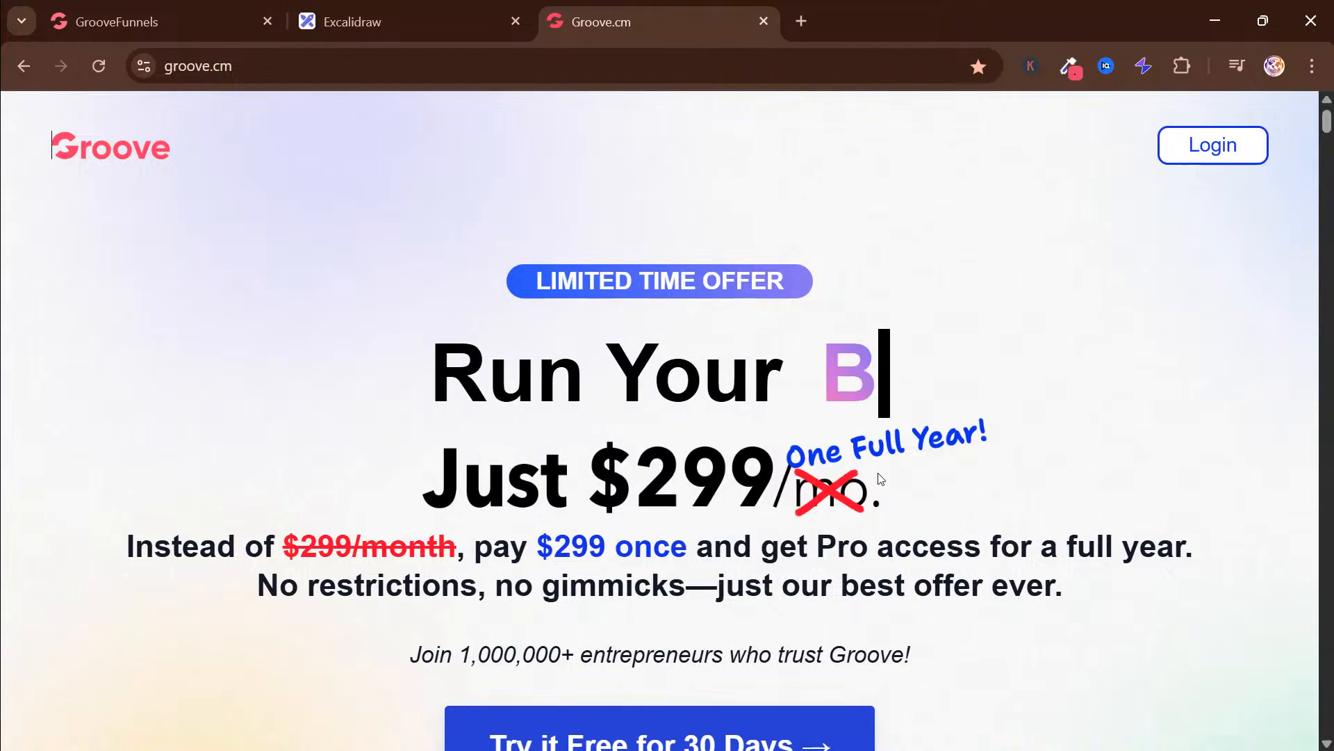
scroll(903, 430, "down", 2)
scroll(945, 334, "up", 2)
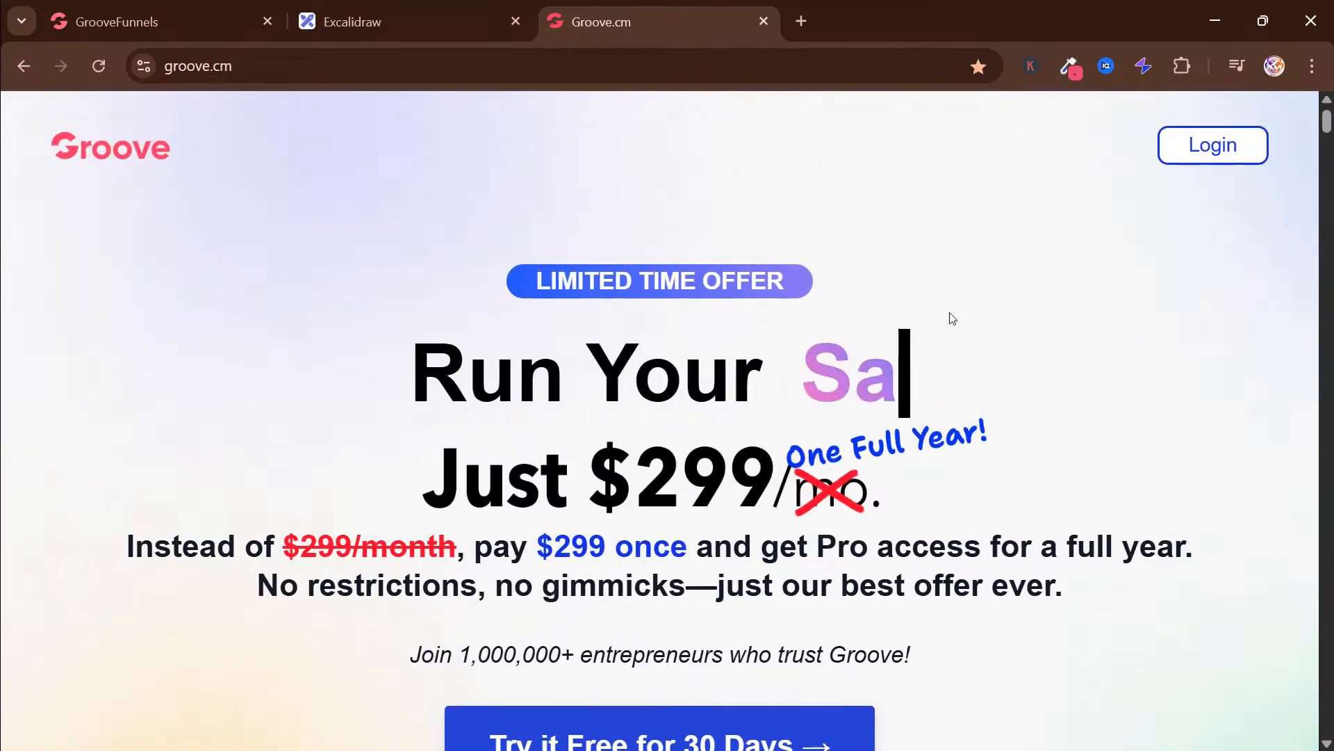
scroll(950, 314, "down", 10)
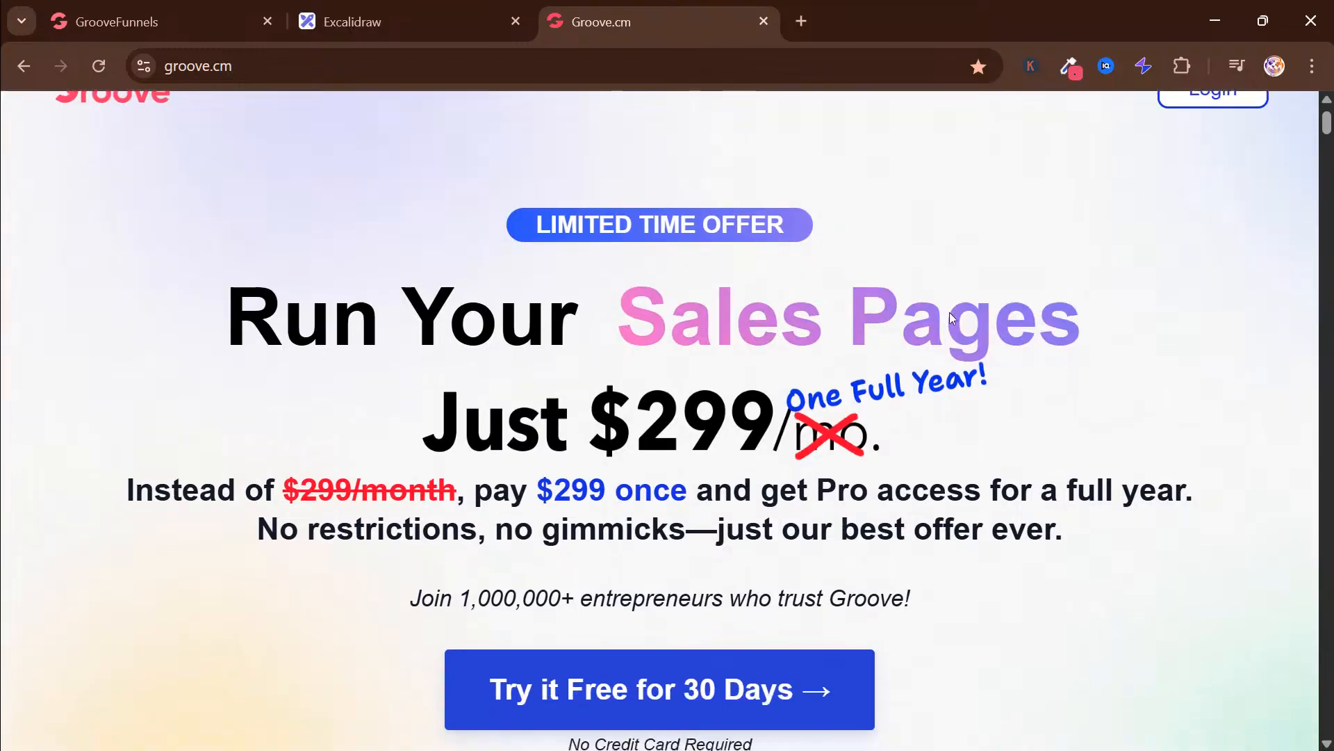
scroll(950, 312, "down", 20)
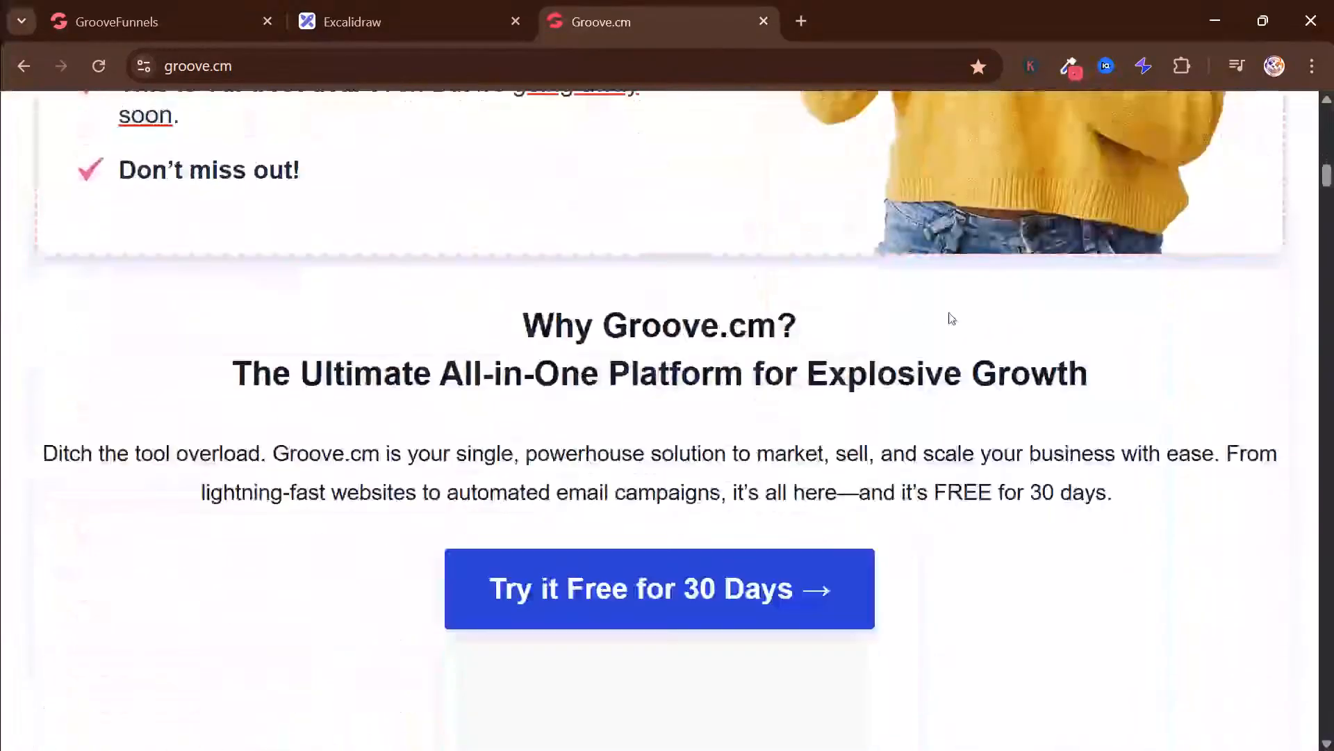
scroll(951, 318, "down", 20)
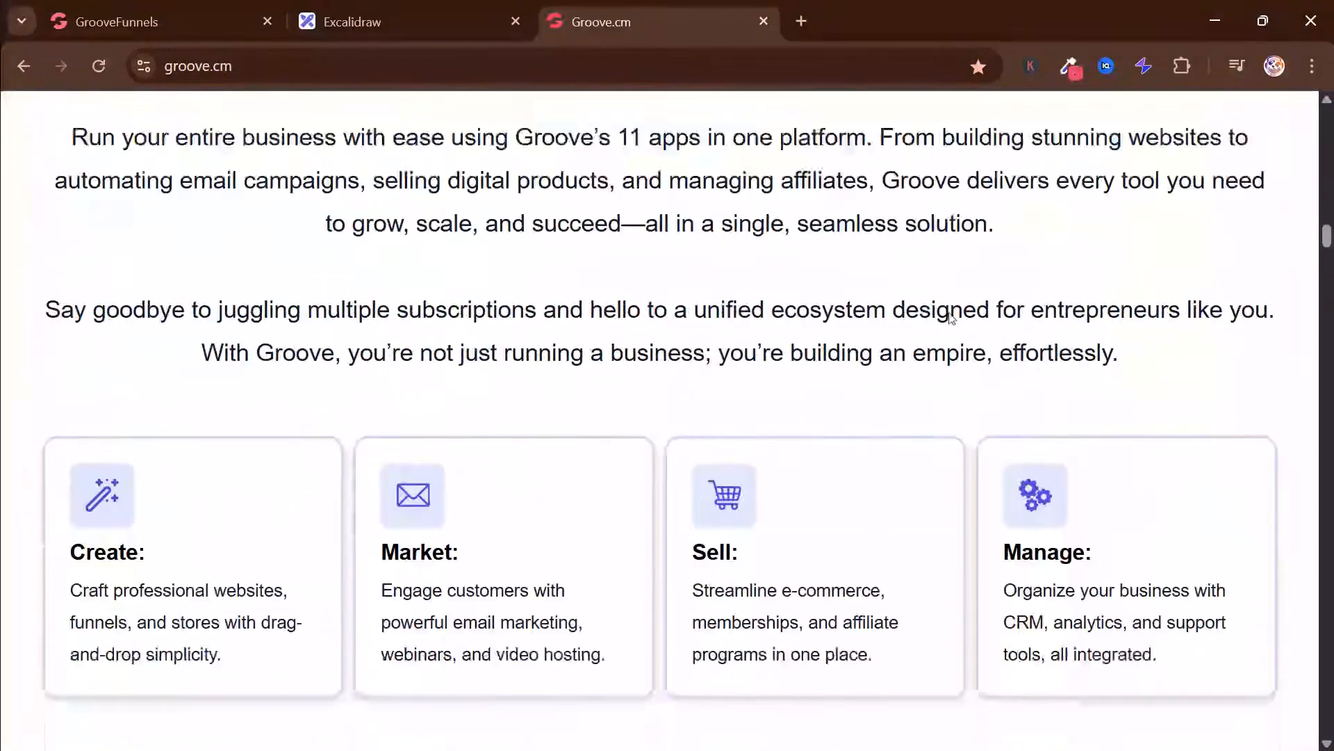
scroll(950, 314, "down", 16)
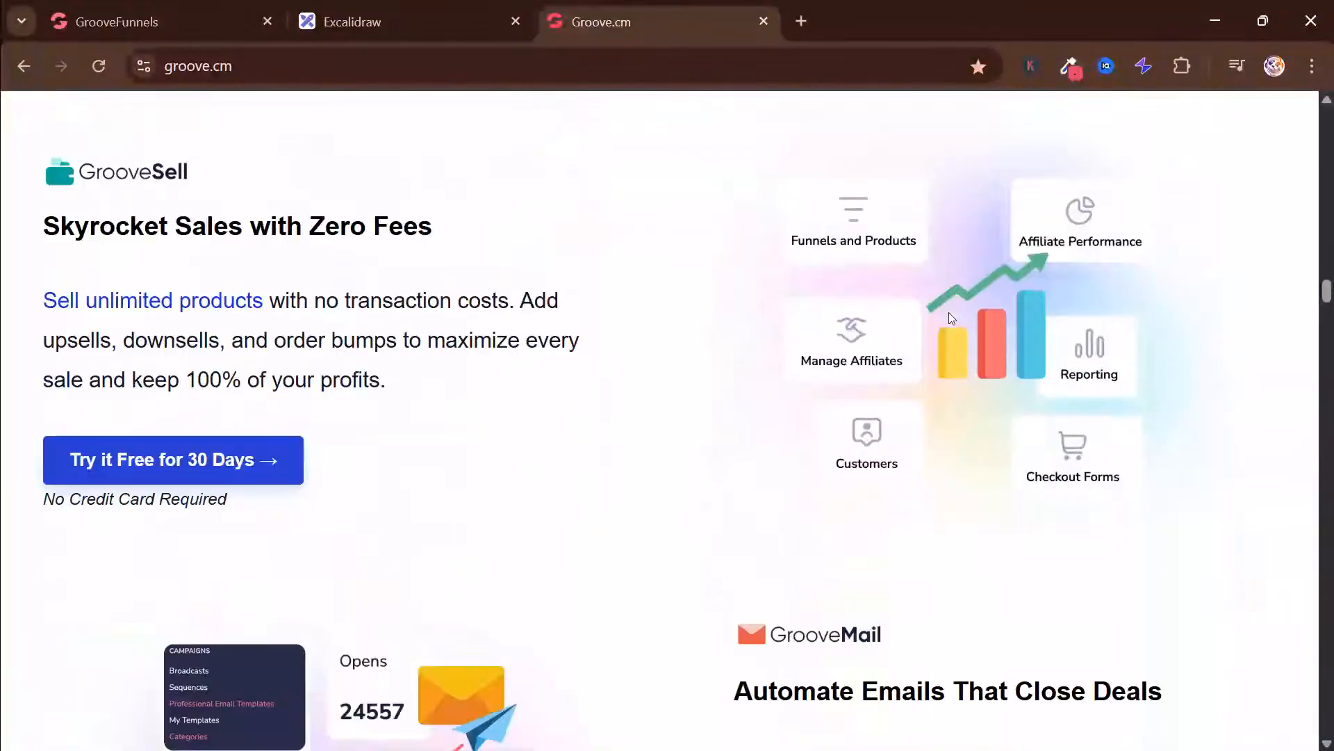
scroll(951, 316, "up", 6)
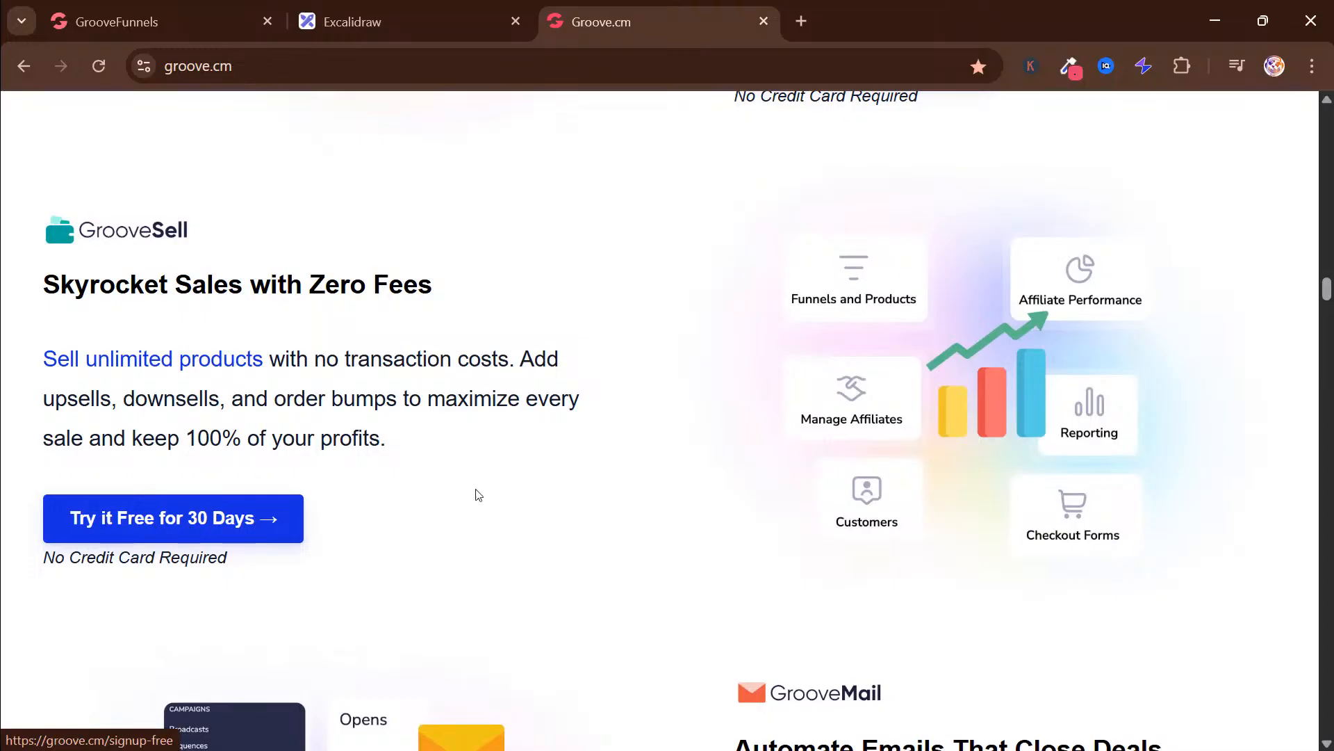
scroll(646, 340, "up", 10)
scroll(644, 351, "up", 15)
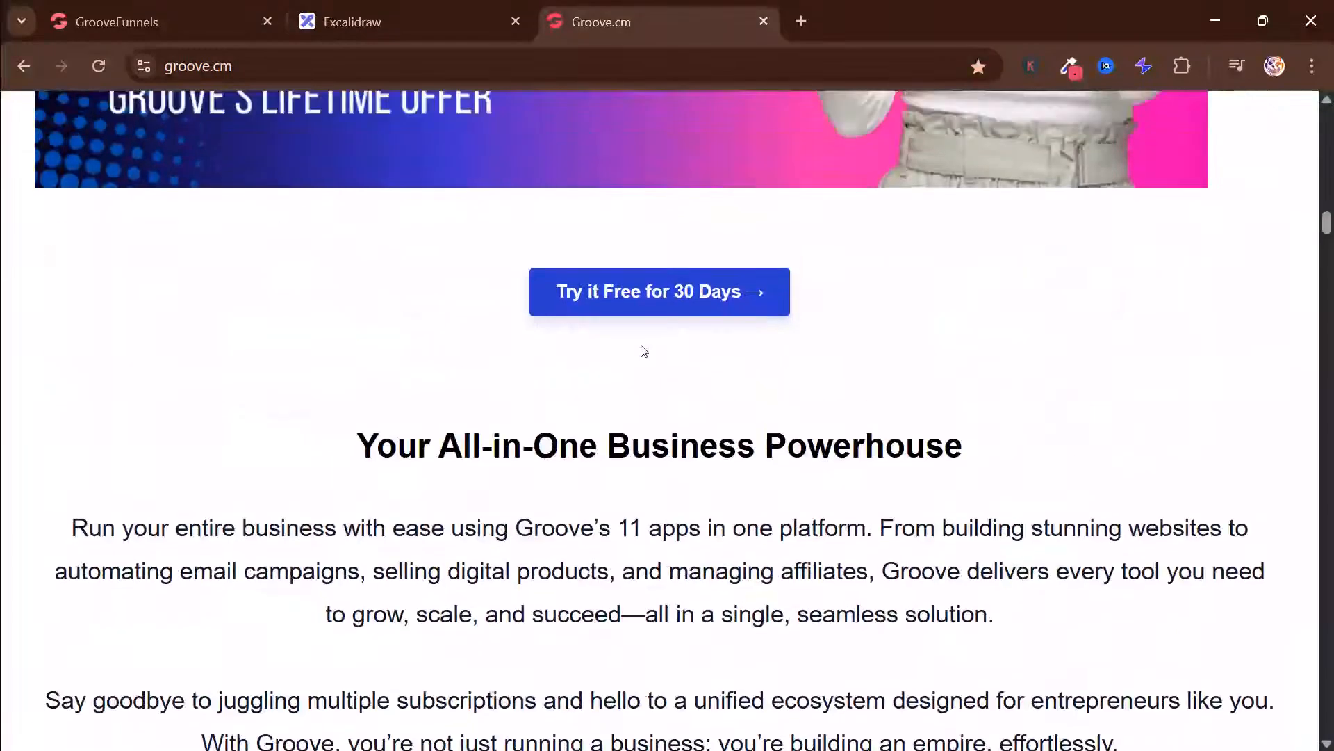
scroll(638, 328, "up", 15)
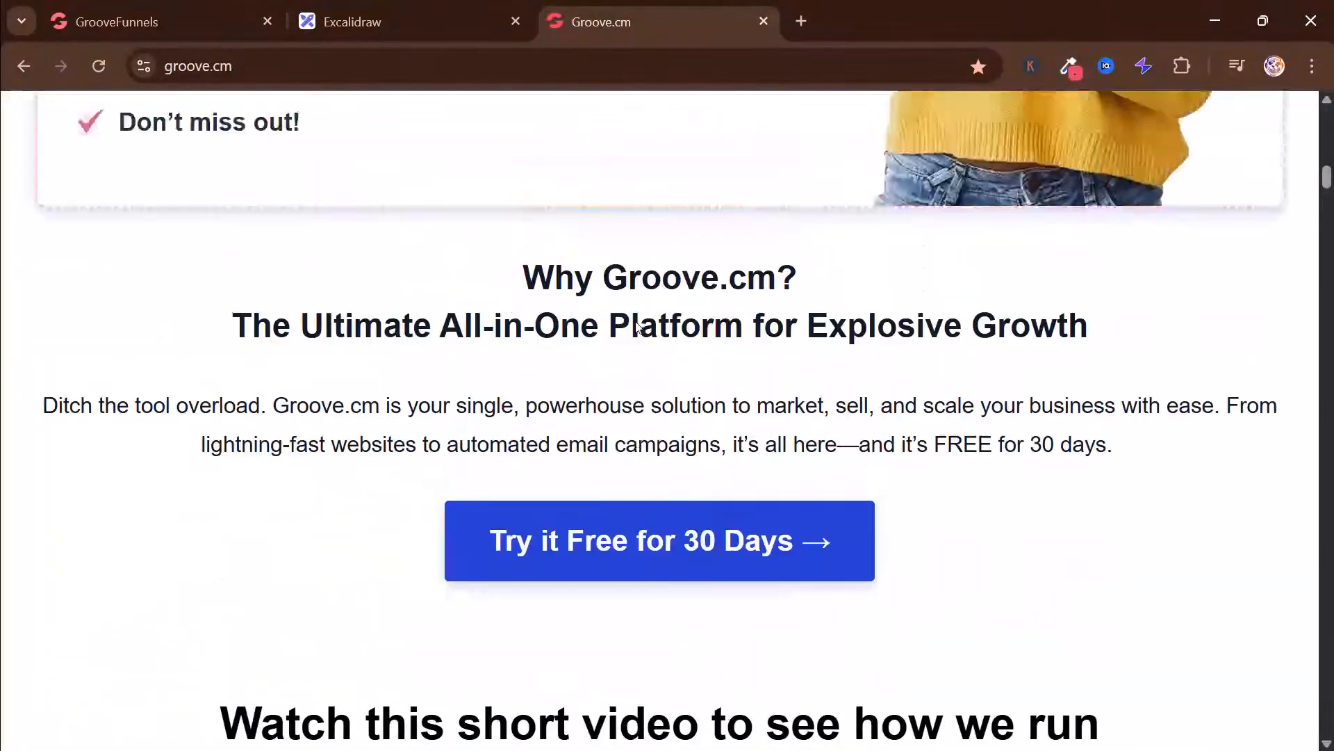
scroll(638, 328, "up", 10)
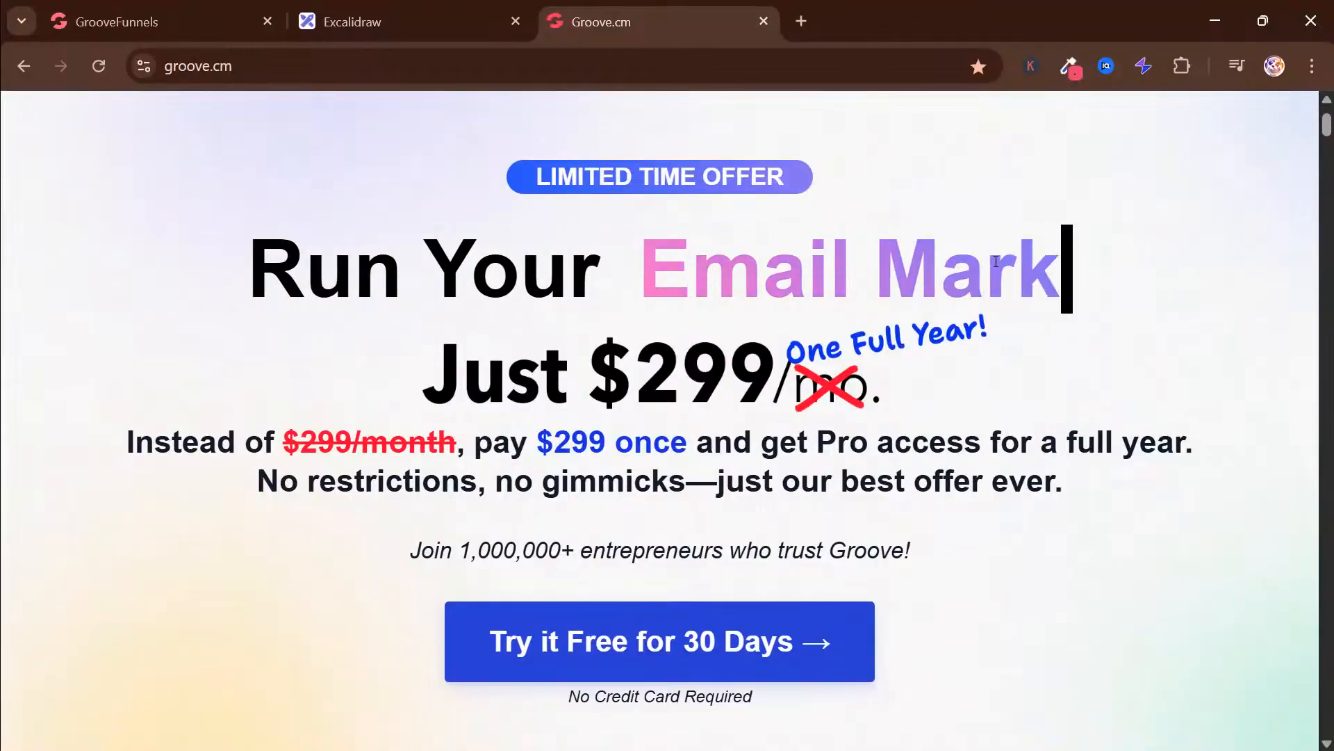
scroll(571, 502, "down", 3)
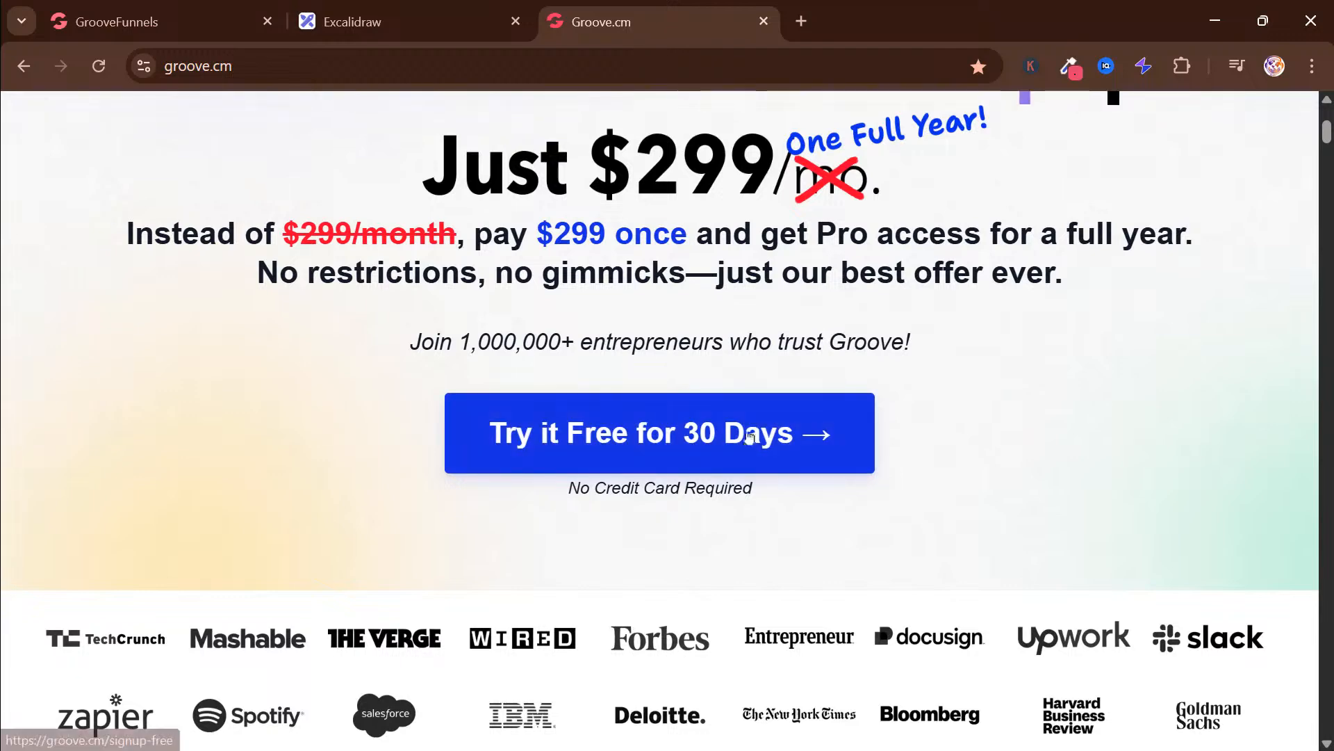
scroll(709, 357, "up", 5)
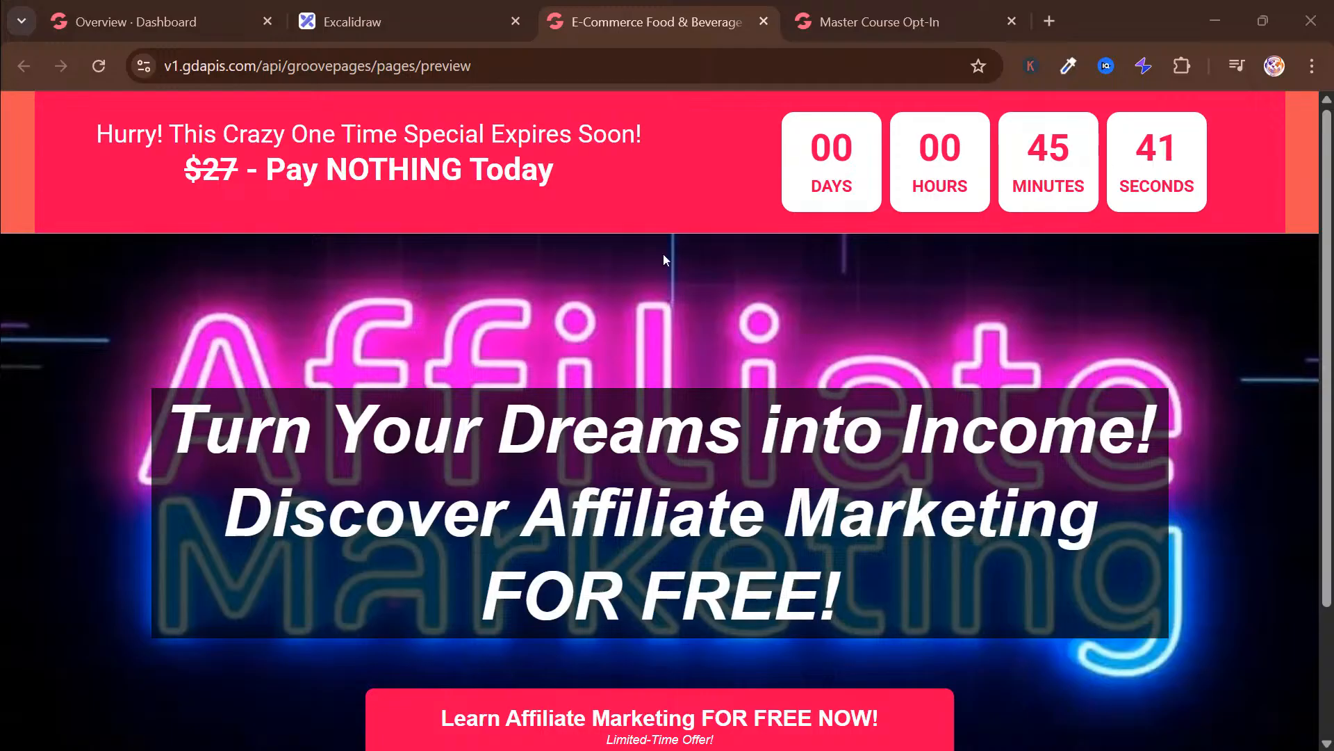
Examine the previewed affiliate marketing landing page, from the countdown banner to the call-to-action button
scroll(749, 541, "down", 2)
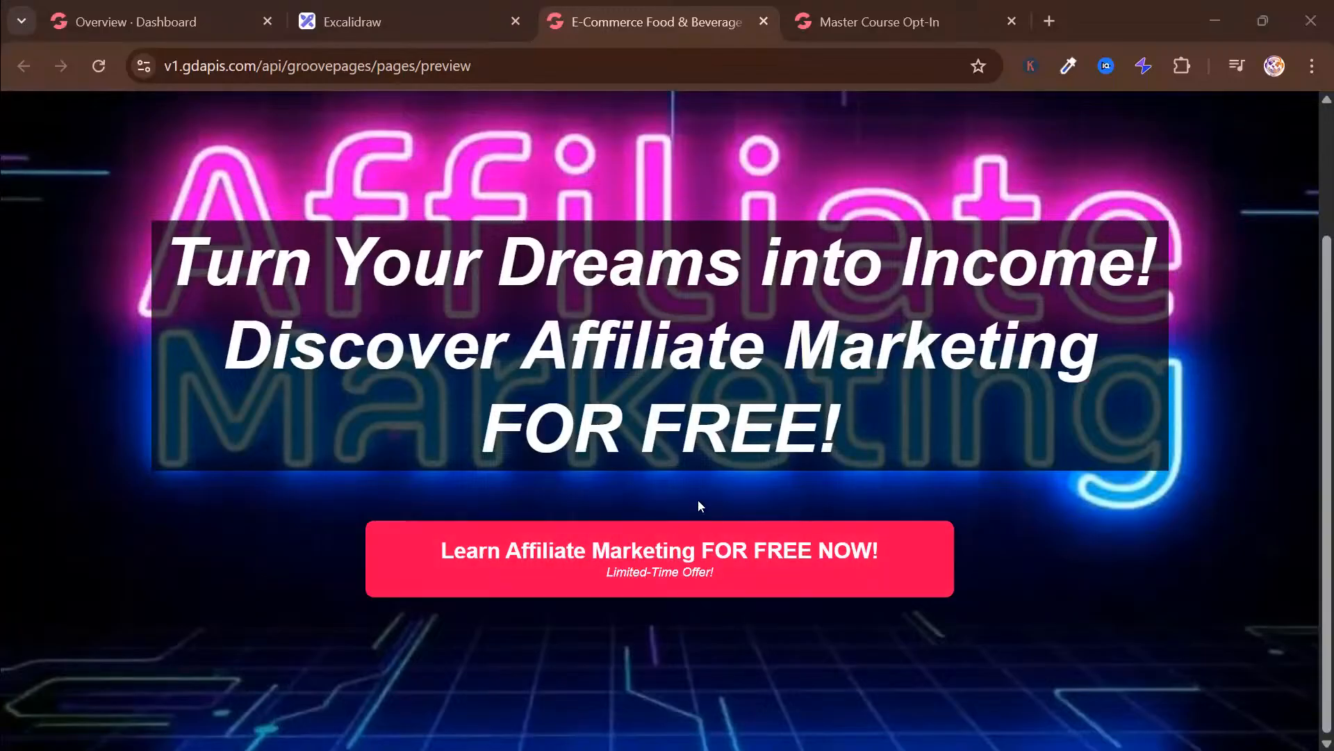
scroll(699, 506, "up", 2)
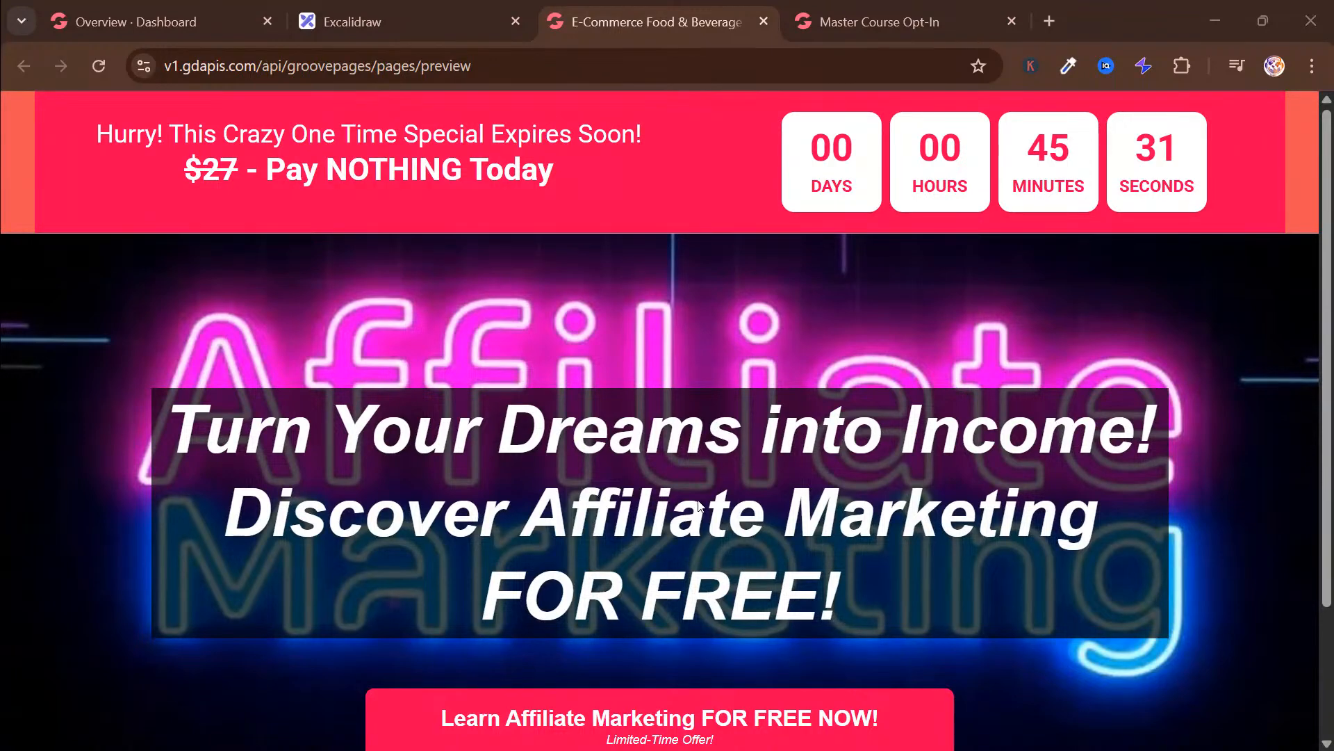
scroll(698, 502, "down", 2)
scroll(731, 551, "up", 2)
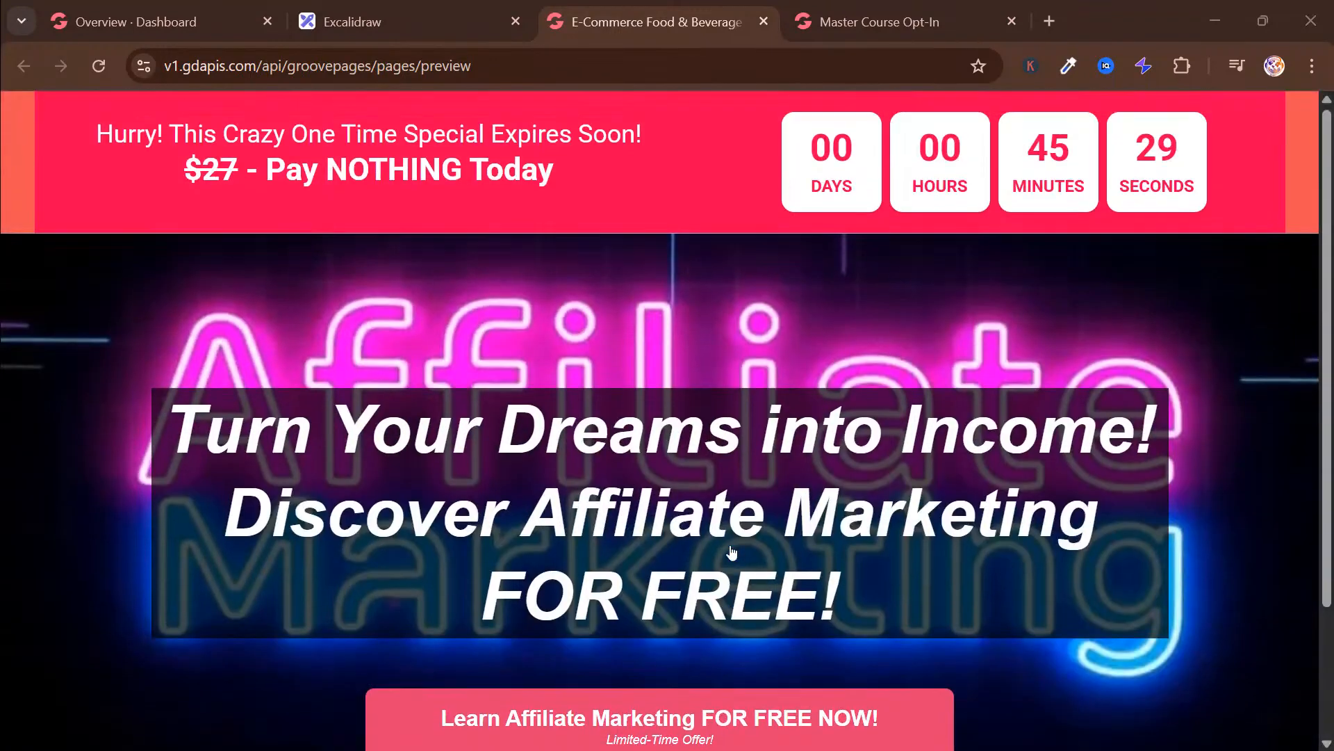
scroll(791, 650, "down", 1)
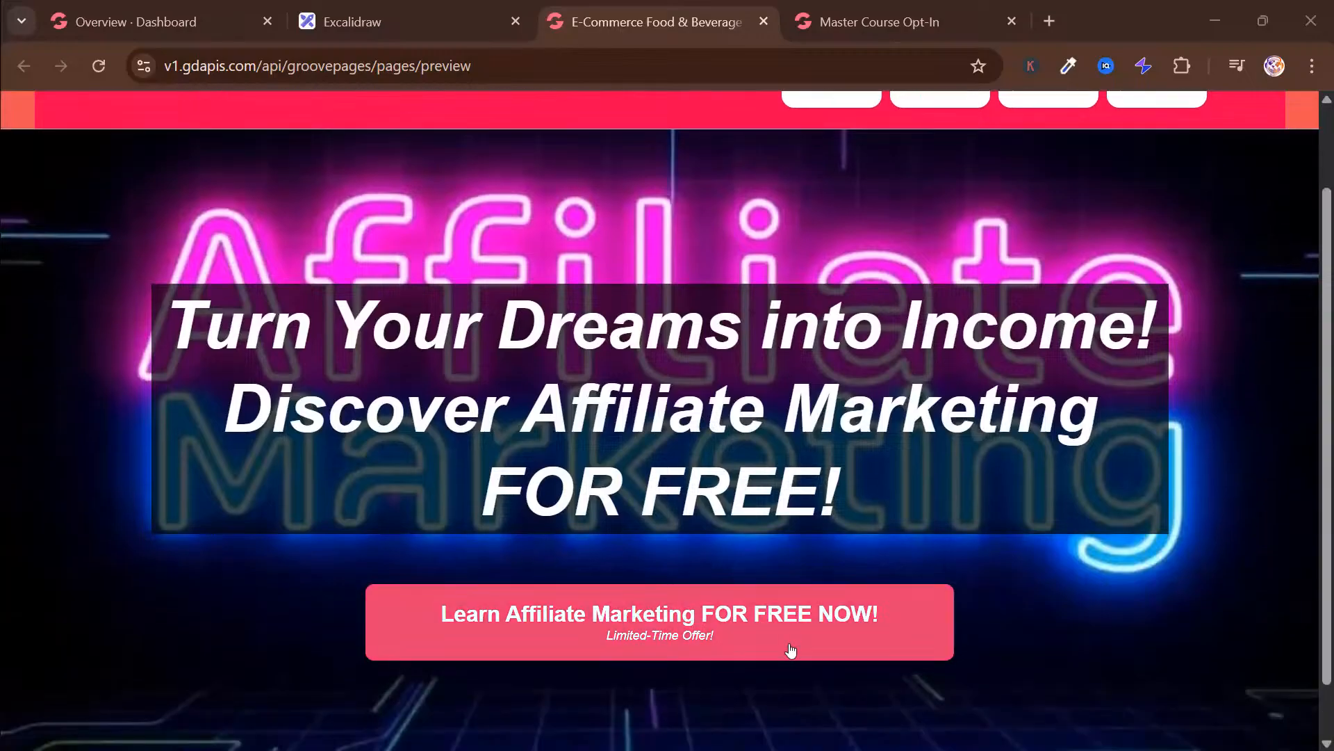
Review the previewed ebook opt-in page and the Excalidraw page plan, comparing them with the landing page preview
left_click(879, 22)
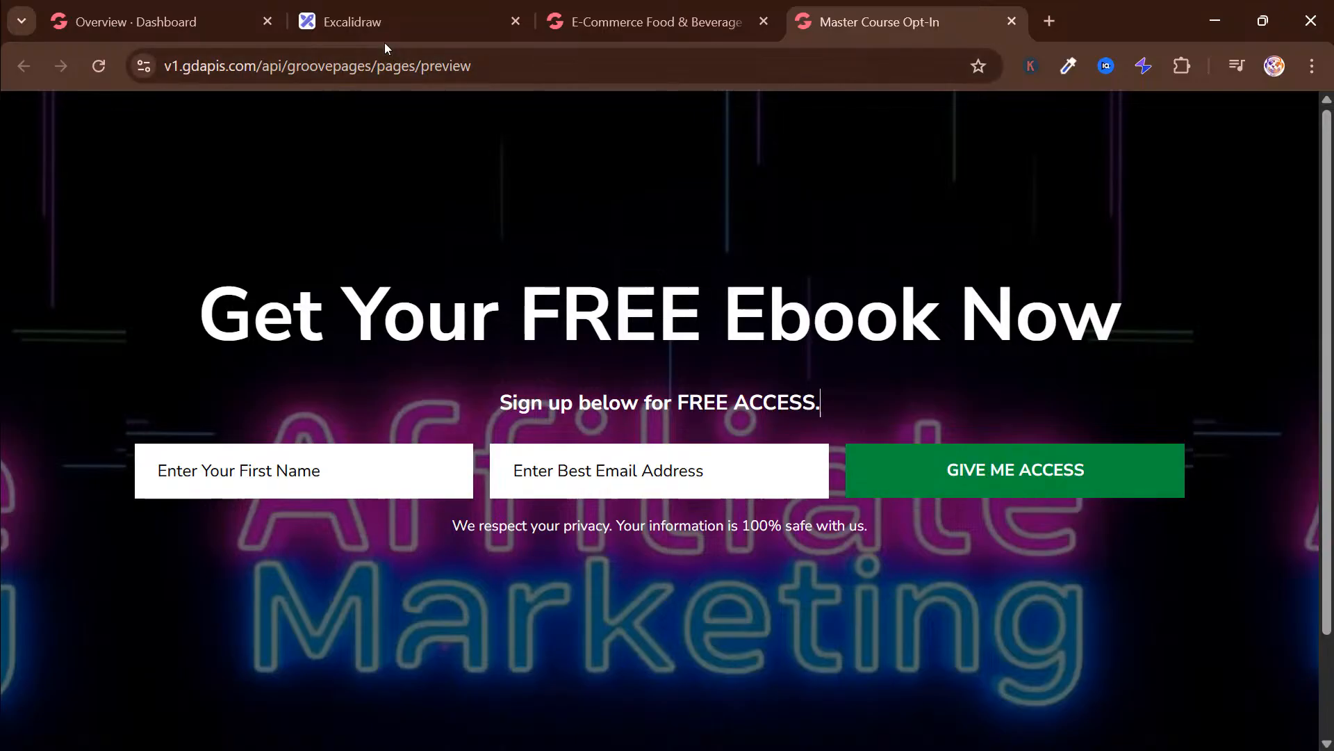
left_click(431, 25)
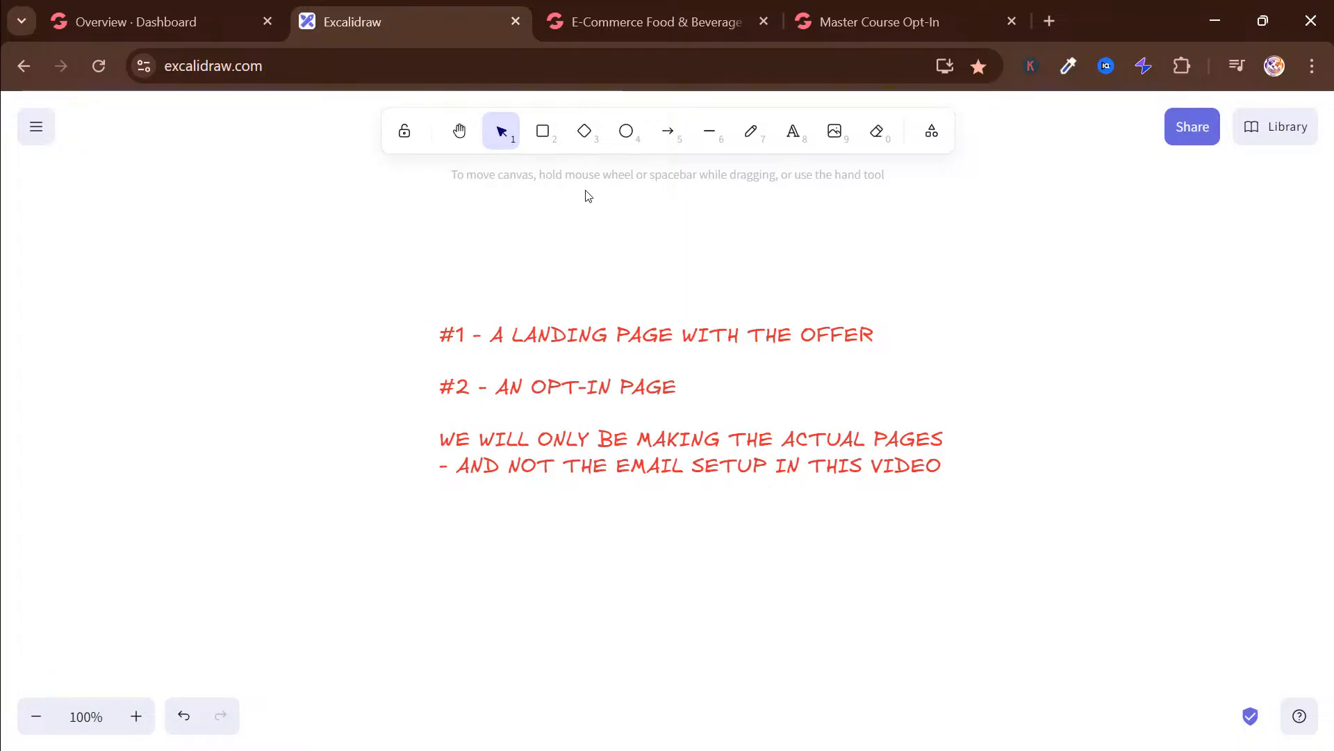
left_click(614, 31)
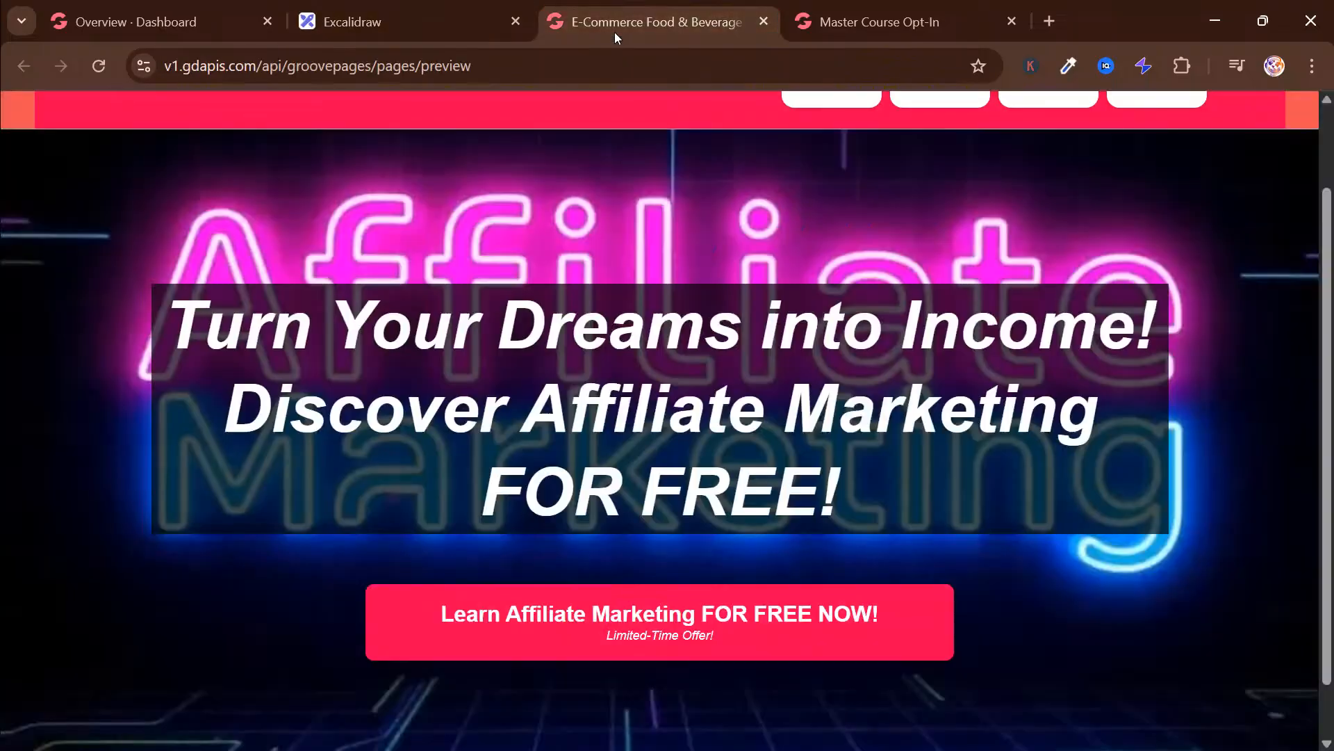
left_click(843, 22)
left_click(626, 27)
Switch to the Groove dashboard and open the GroovePages/GrooveFunnels site list
left_click(197, 26)
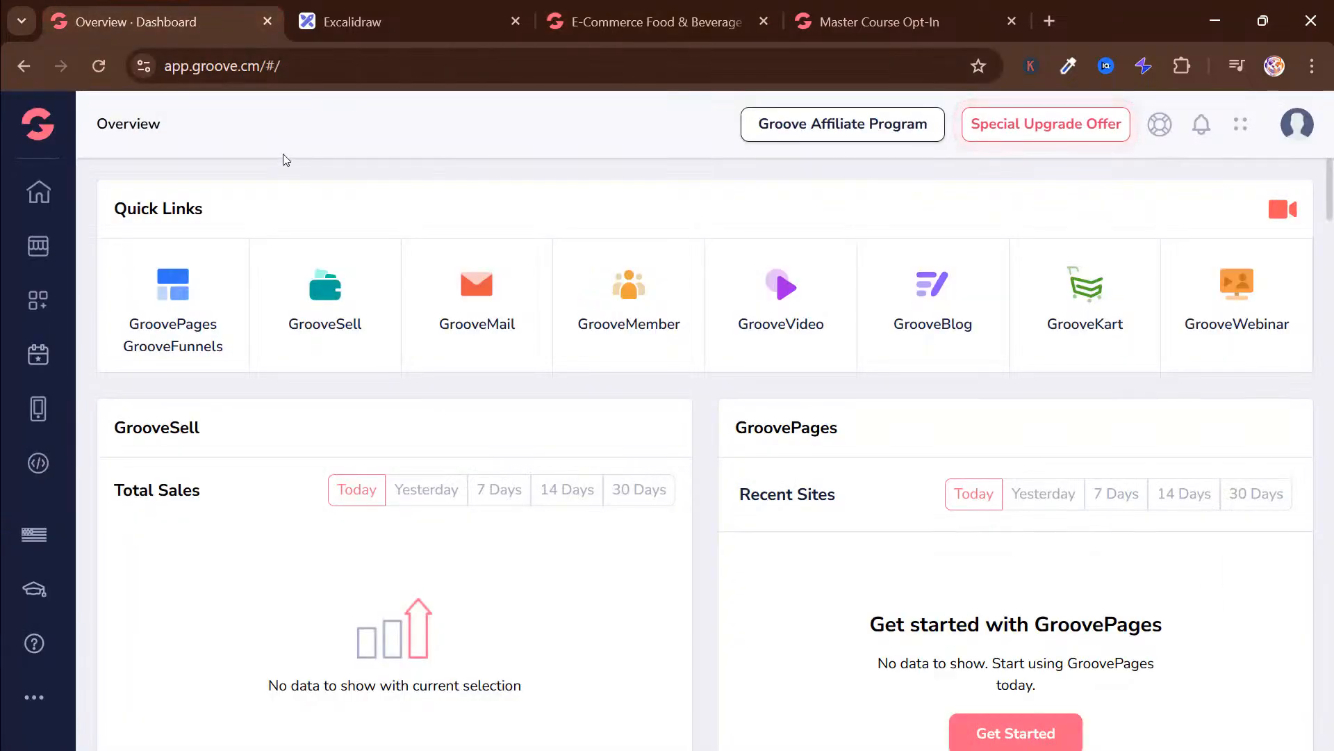
mouse_move(35, 139)
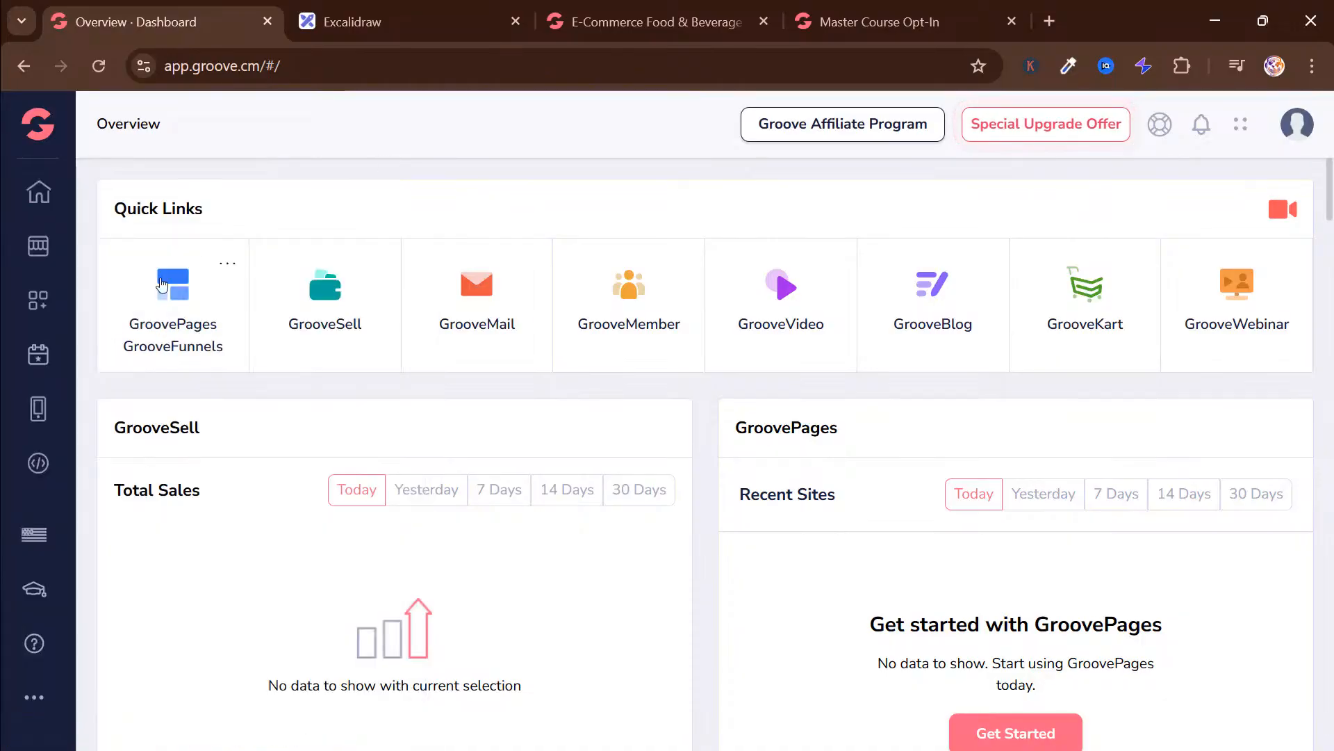
left_click(164, 288)
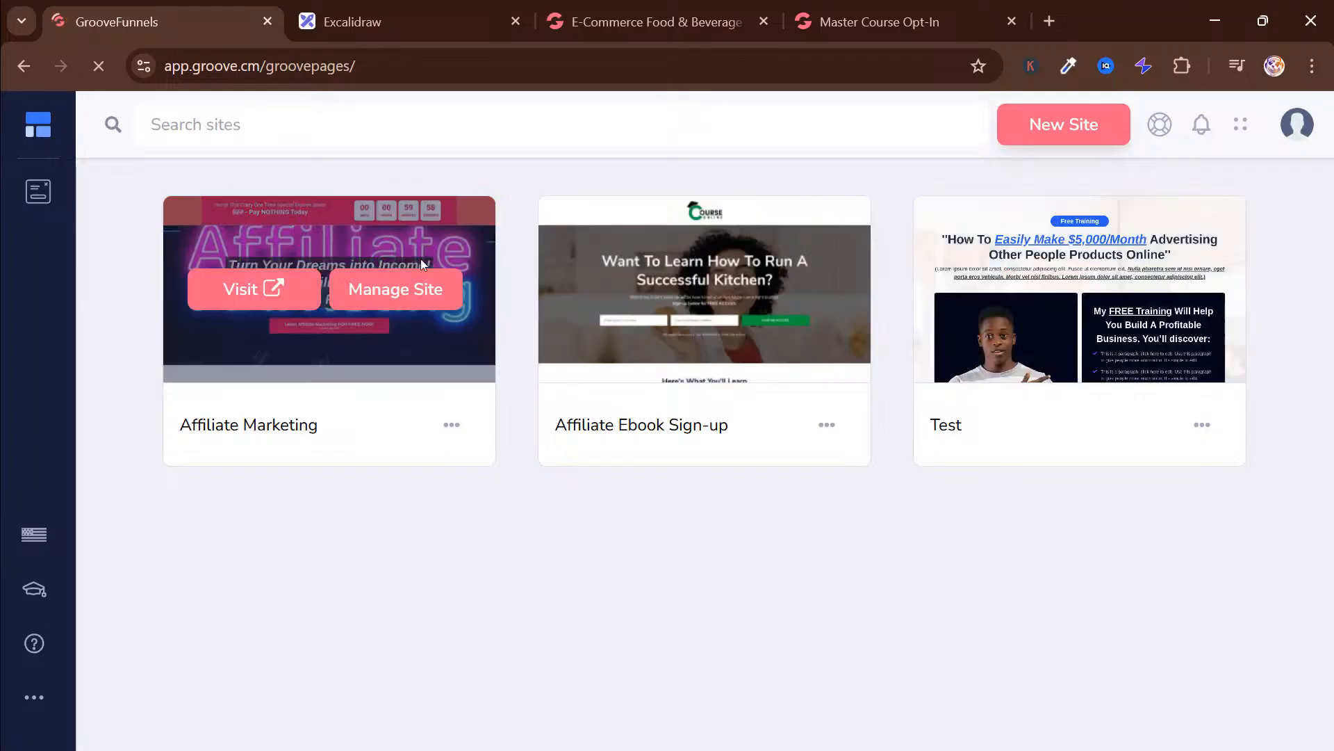
mouse_move(627, 287)
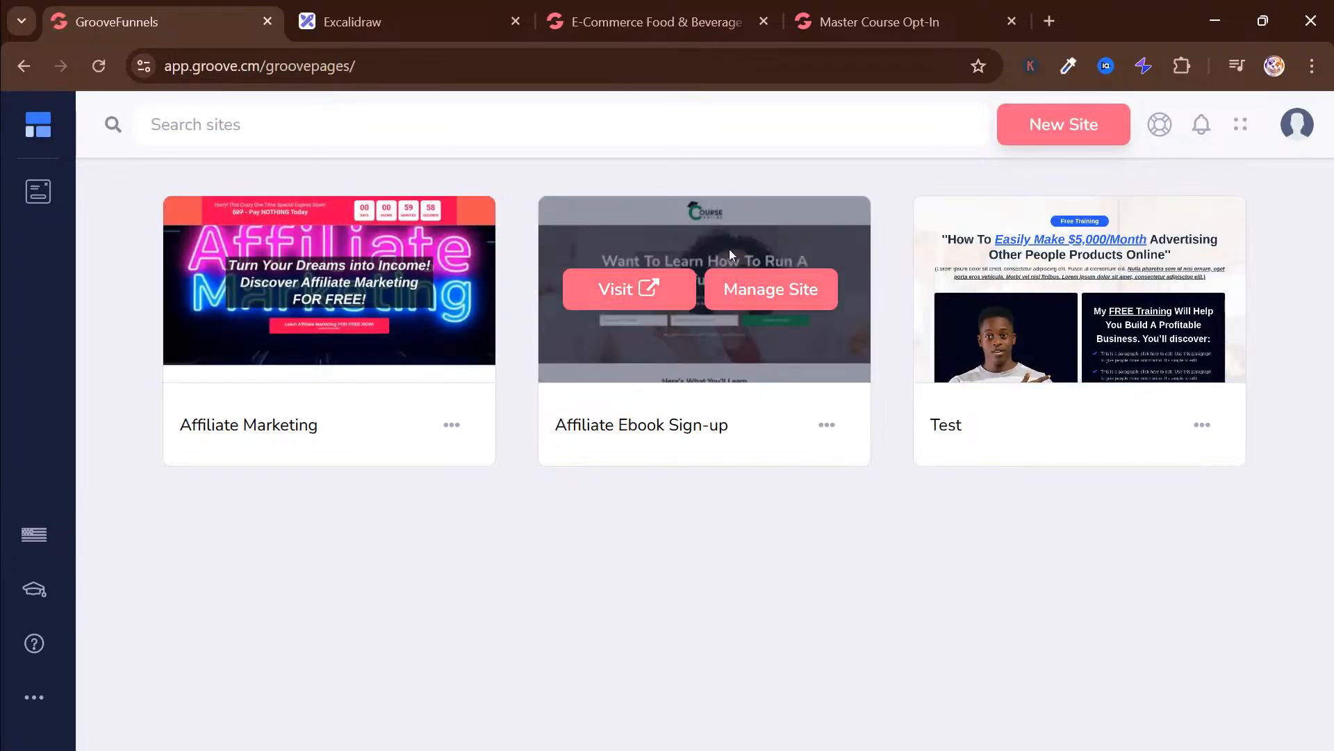
mouse_move(1149, 286)
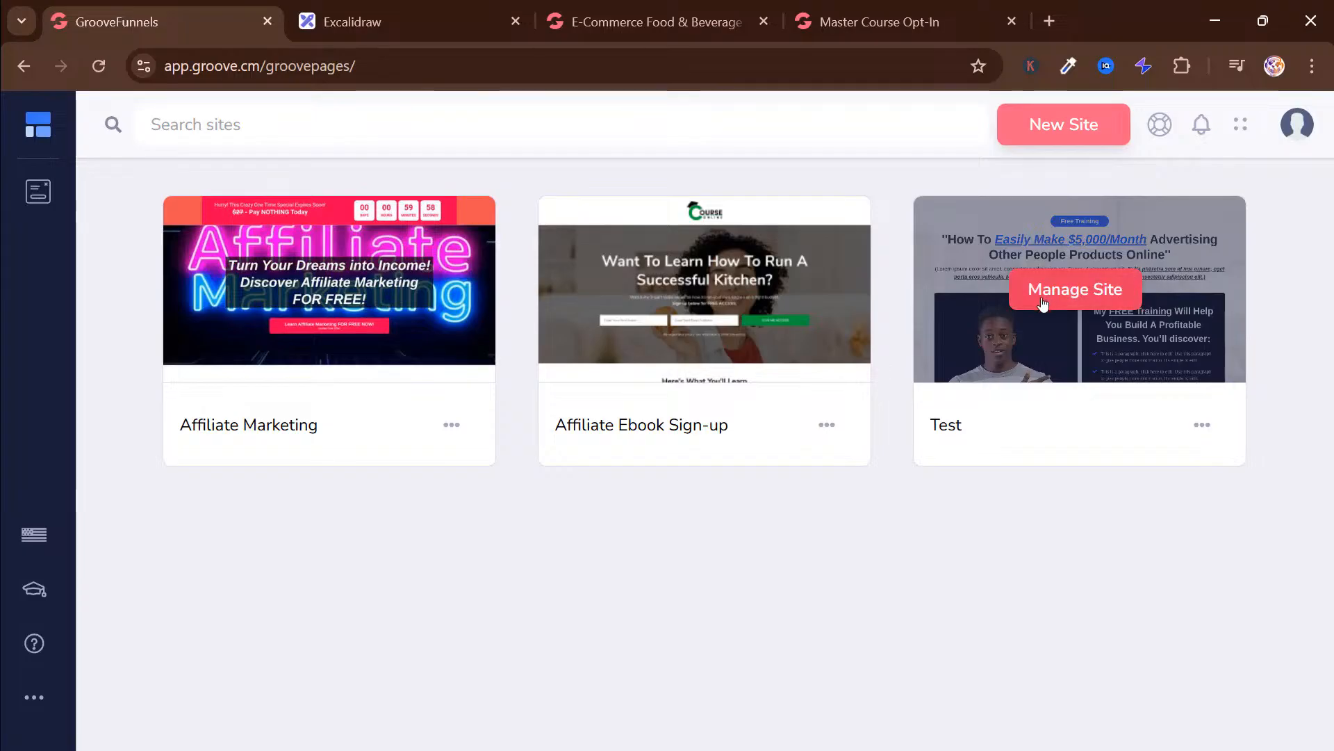
mouse_move(334, 297)
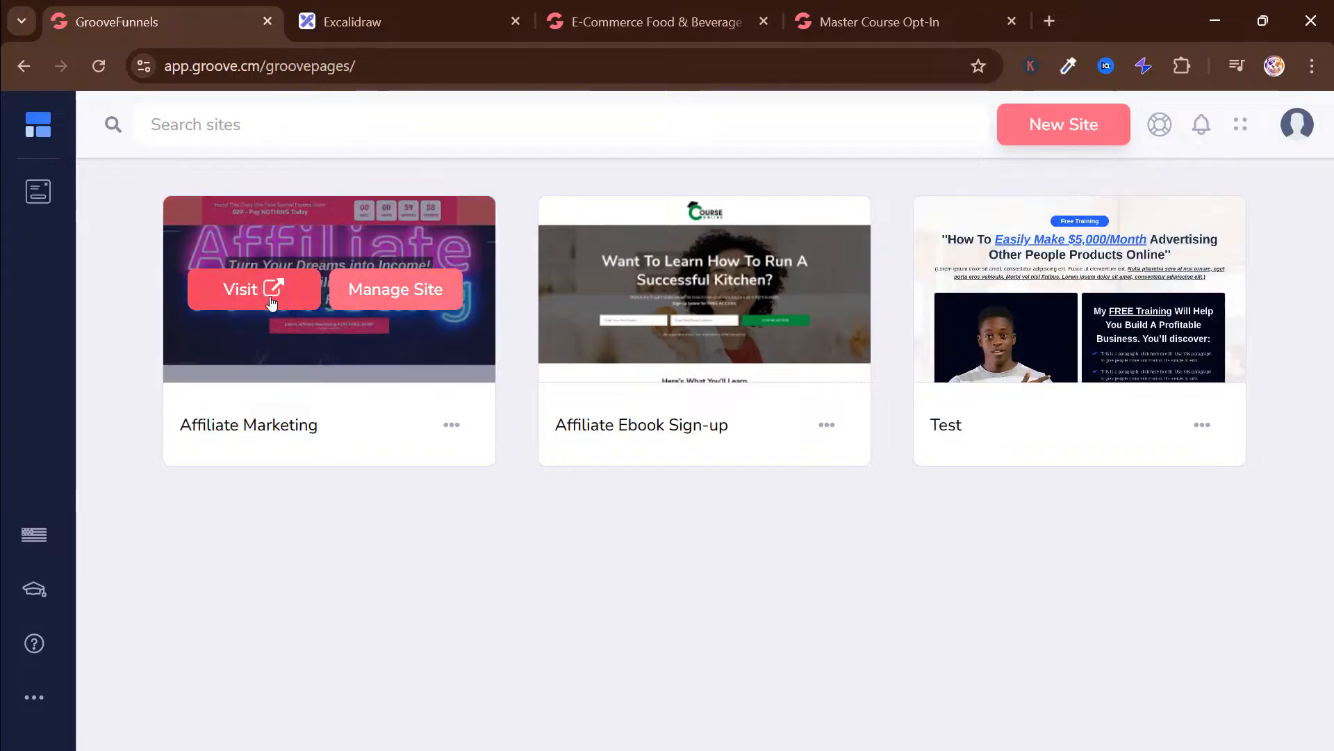
Start a new site and choose the E-Commerce Food & Beverage Landing Page from the Single Pages templates
left_click(1024, 134)
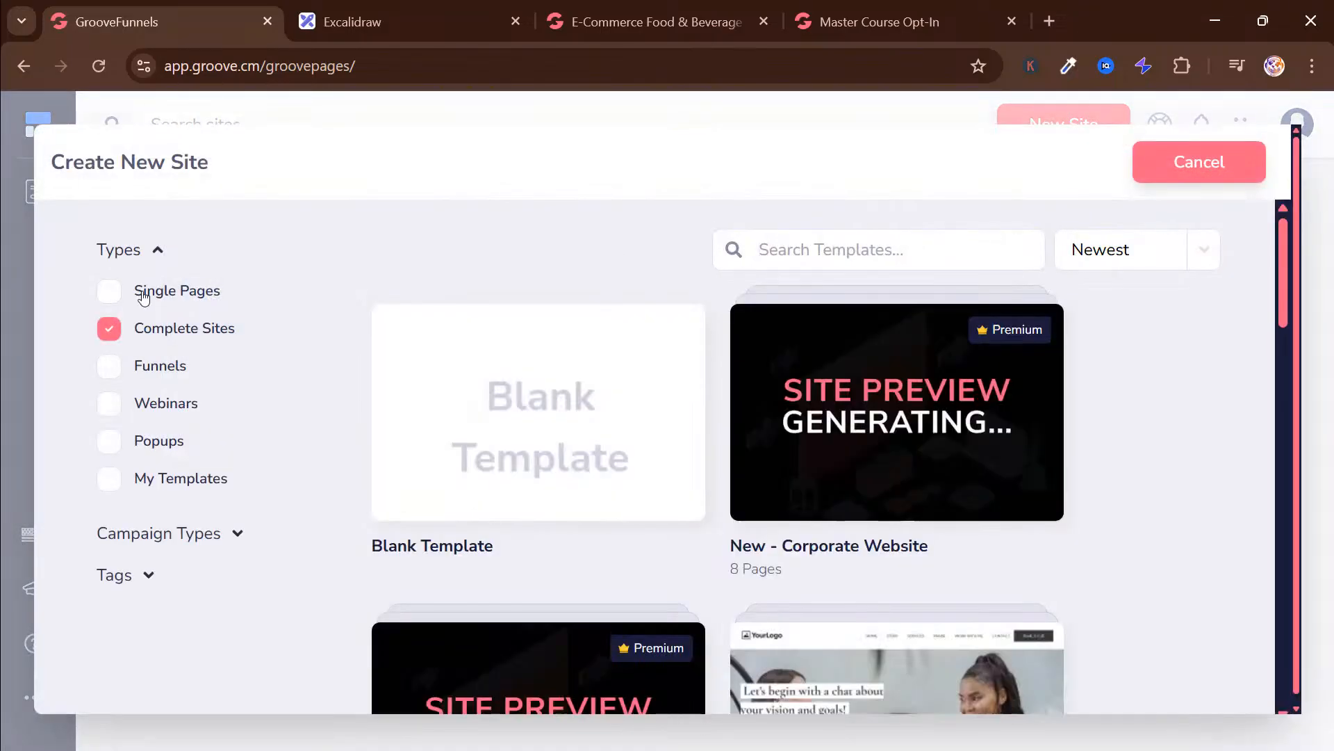
left_click(139, 290)
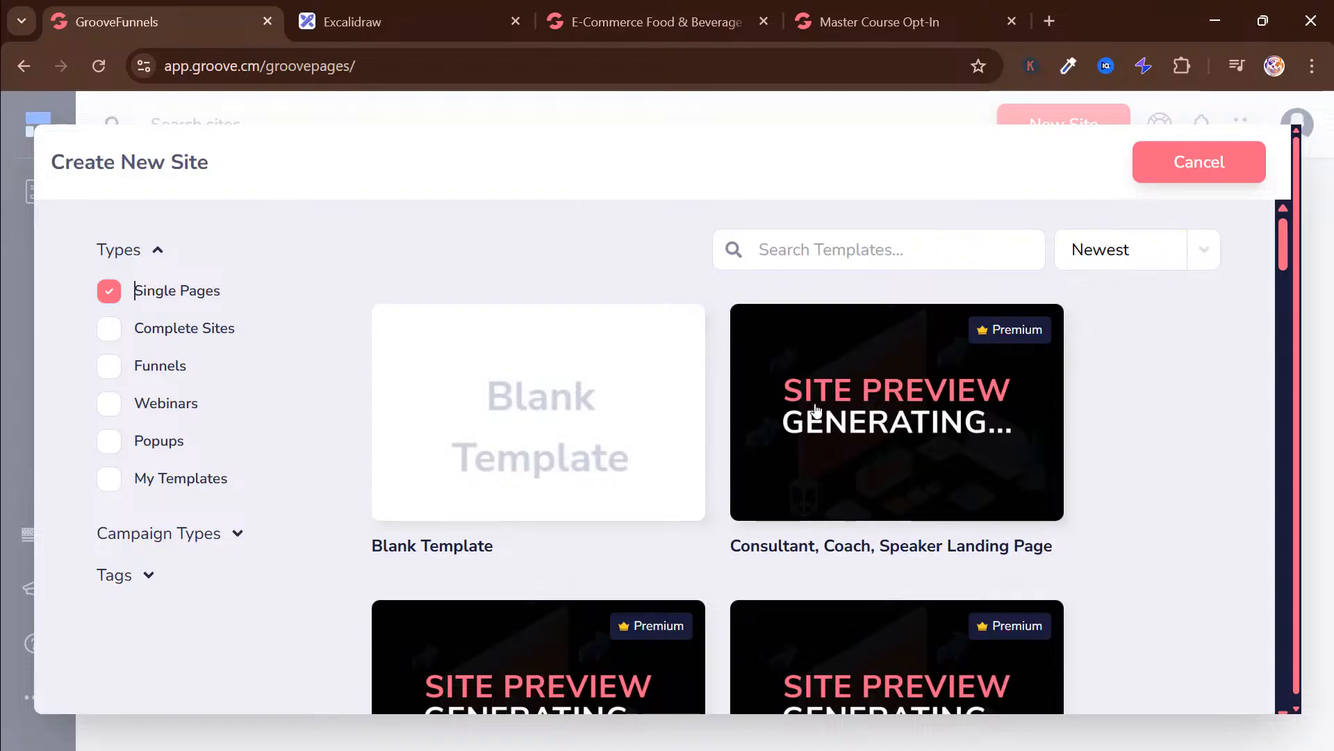
scroll(837, 441, "down", 10)
scroll(839, 442, "down", 20)
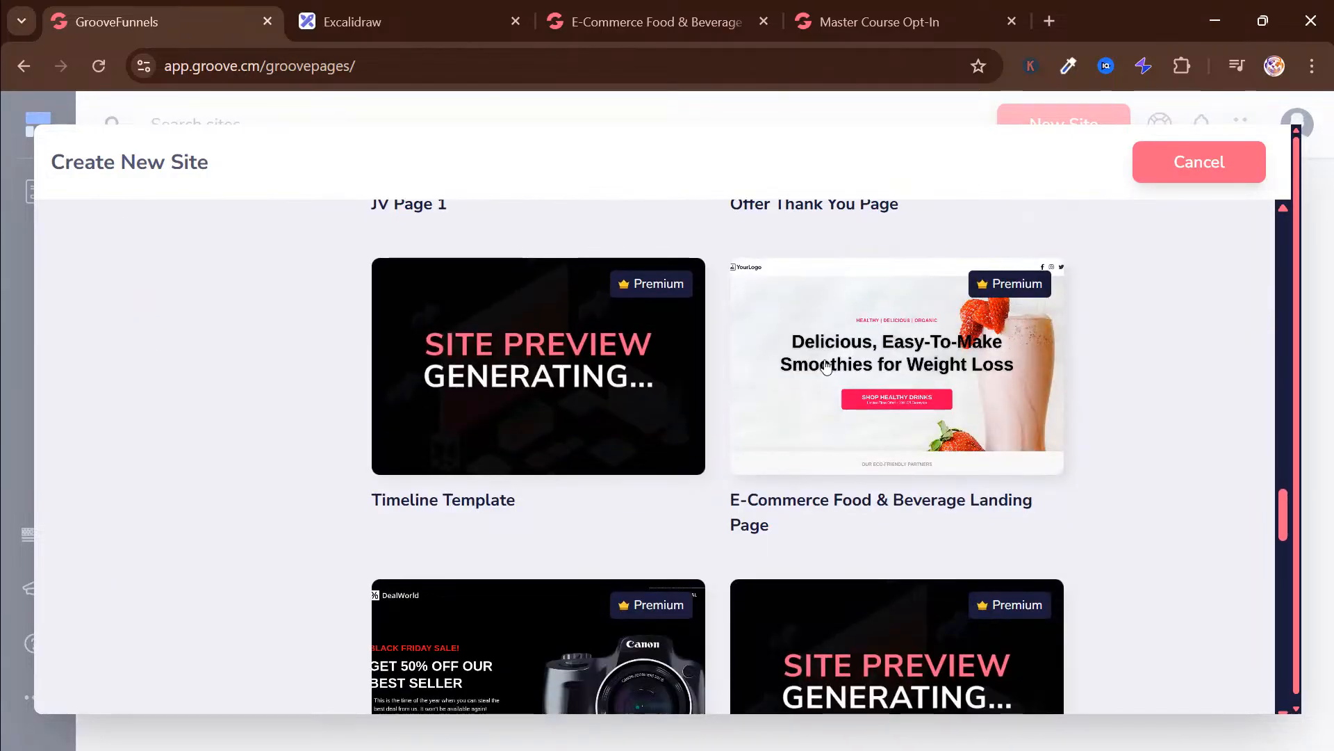
left_click(826, 367)
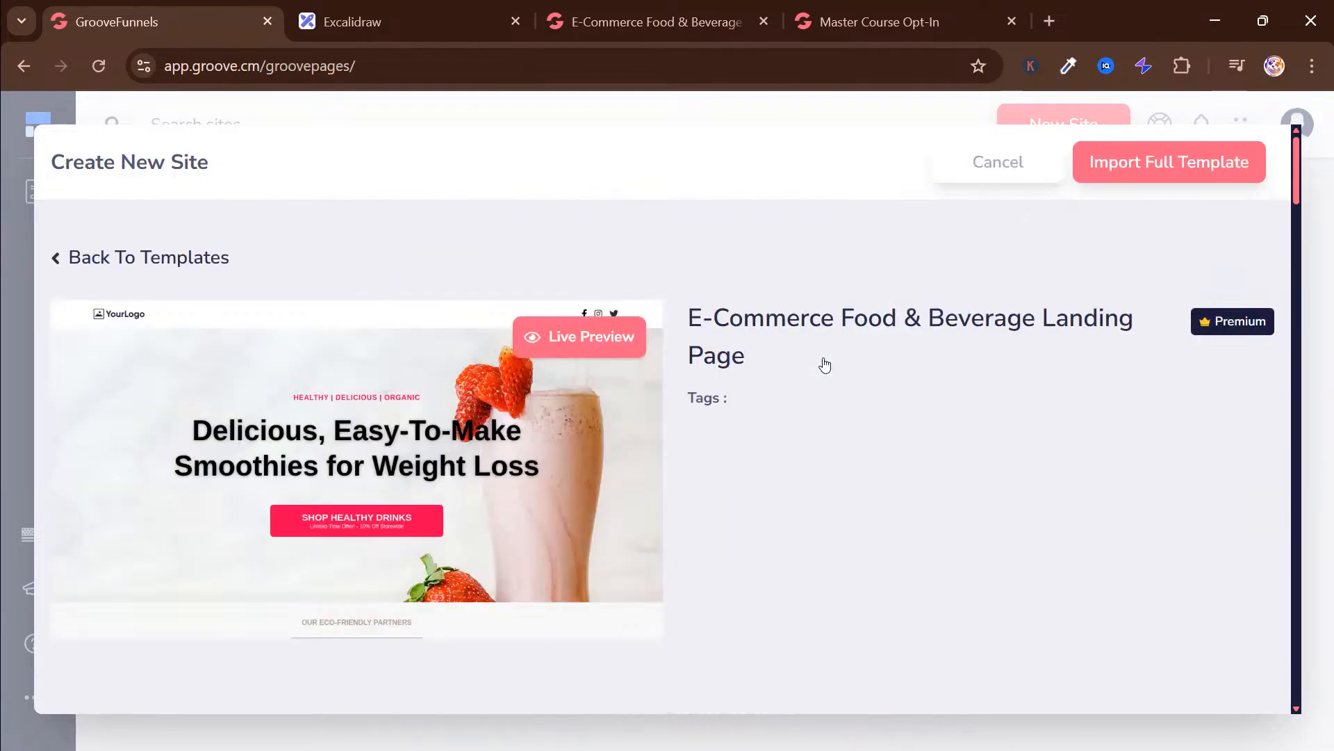
Import the full template as a new site named "Test page" and start building it
left_click(1124, 167)
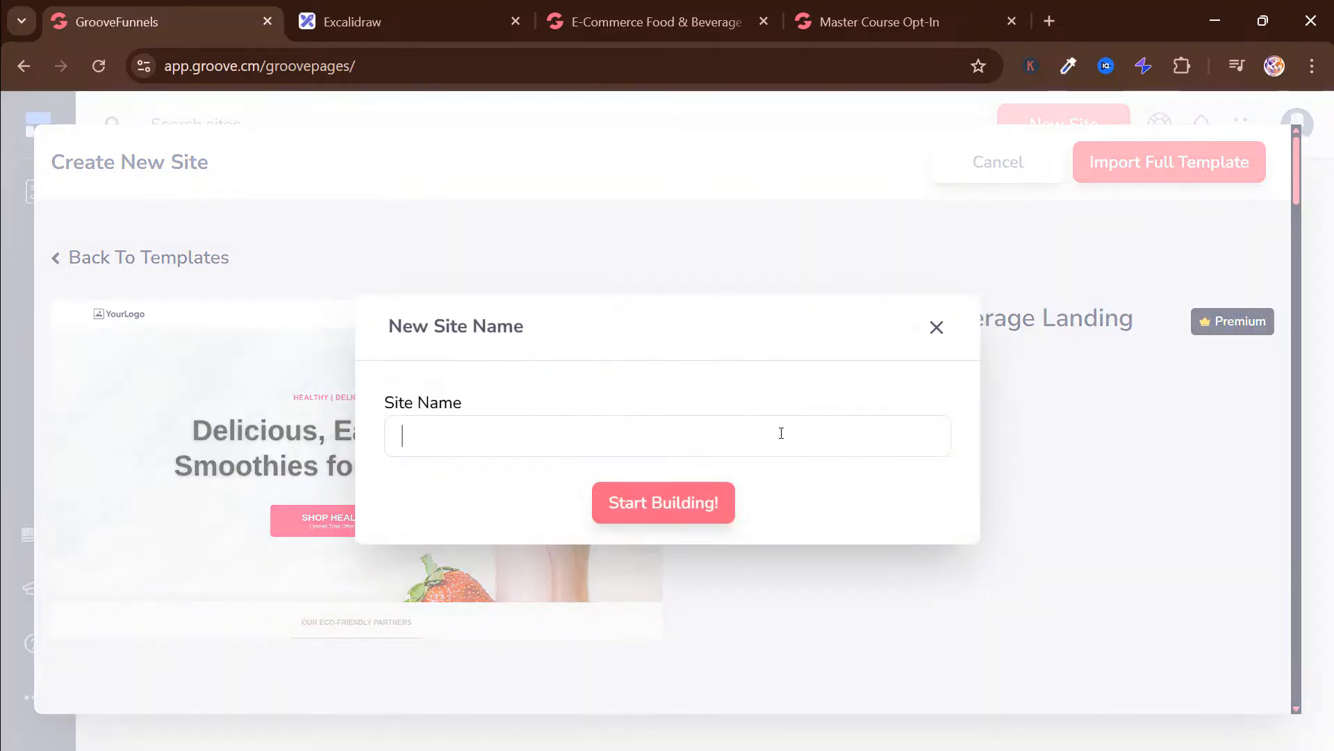
type("Test page")
left_click(684, 504)
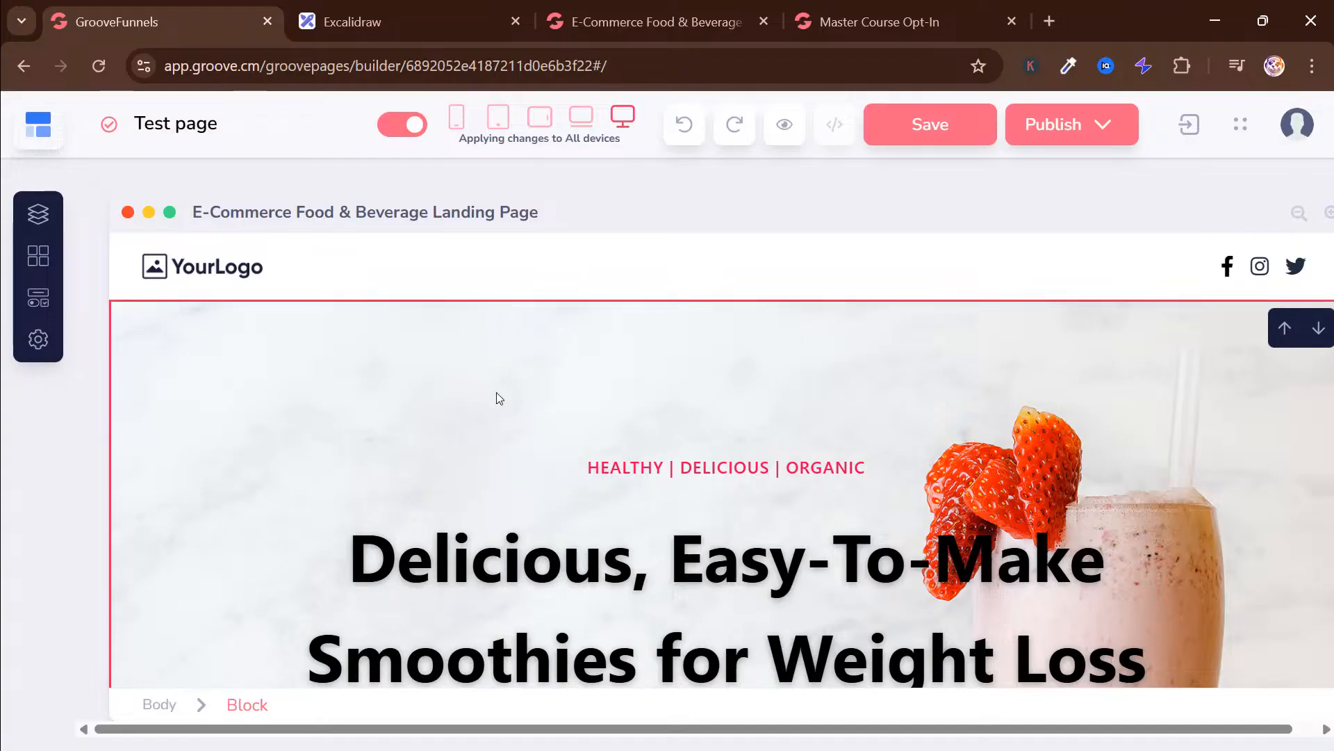
Look through the imported landing page's hero, logo and product sections in the builder
scroll(499, 399, "down", 5)
scroll(461, 387, "down", 20)
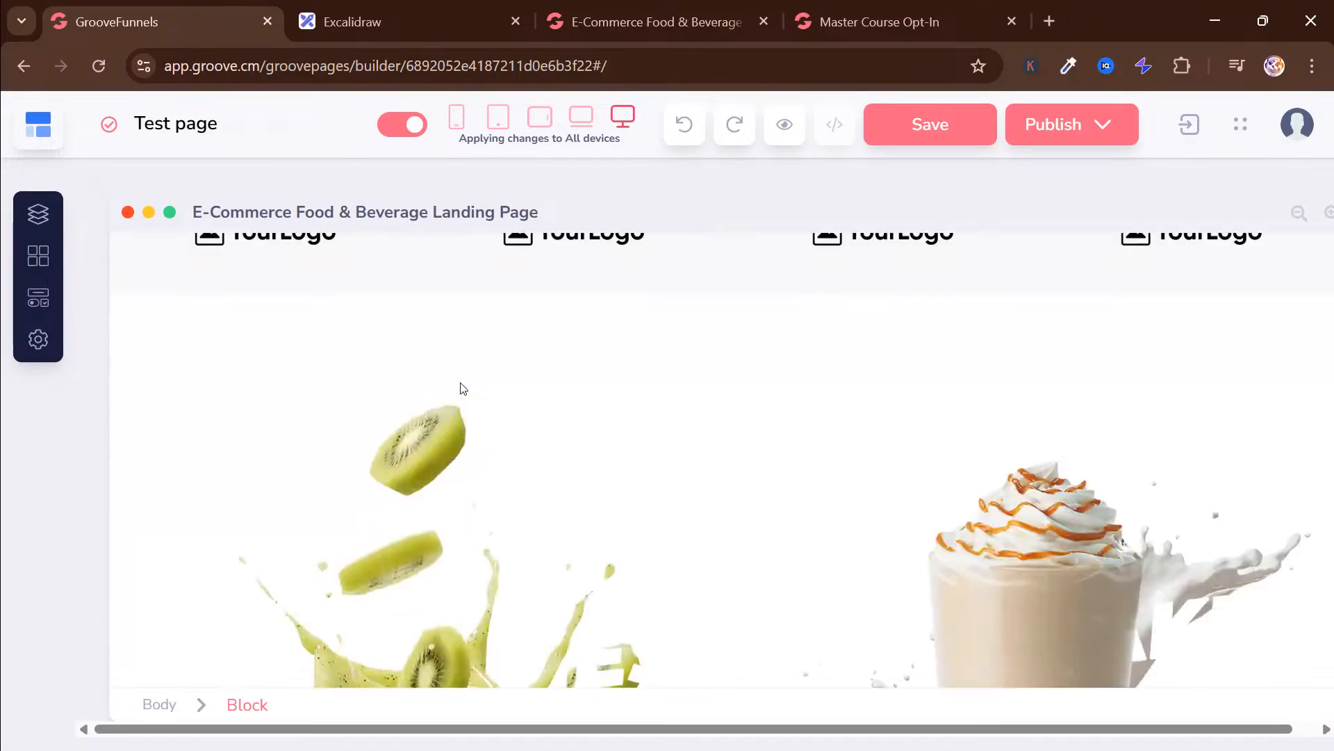
scroll(461, 388, "up", 20)
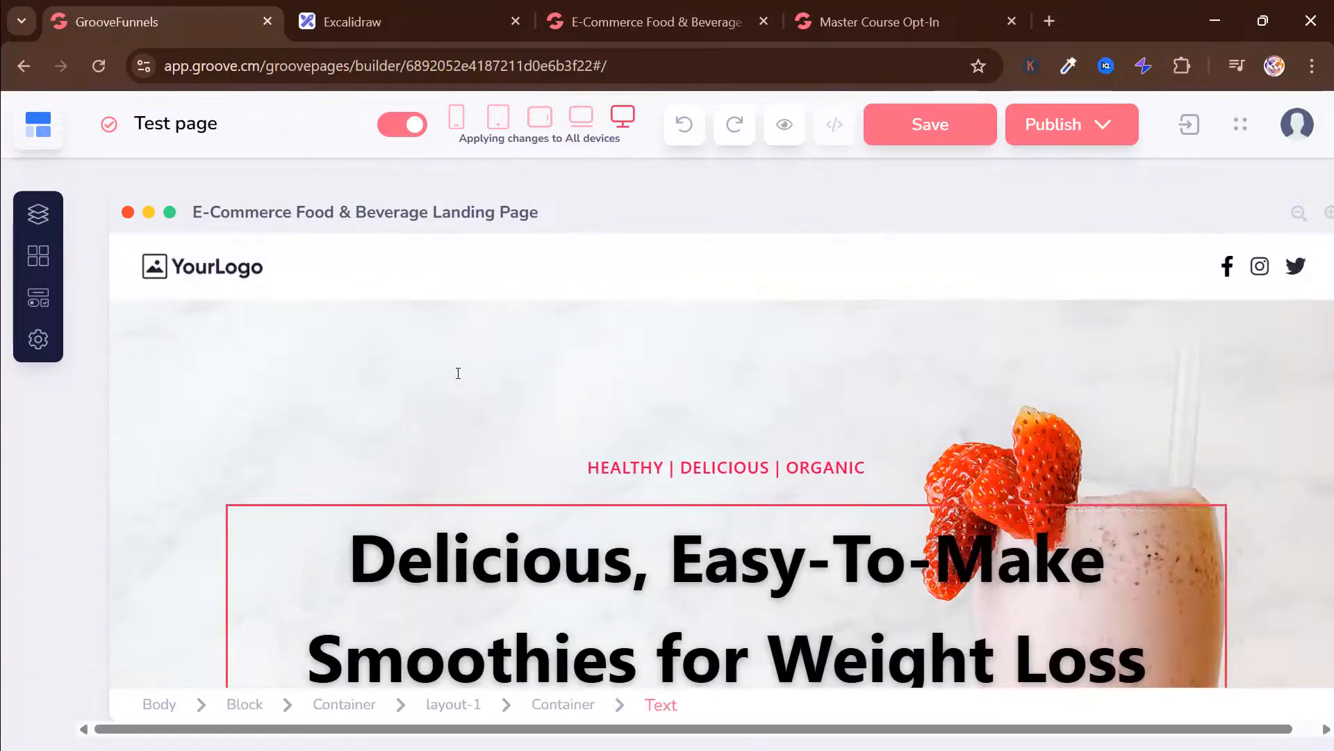
left_click(458, 373)
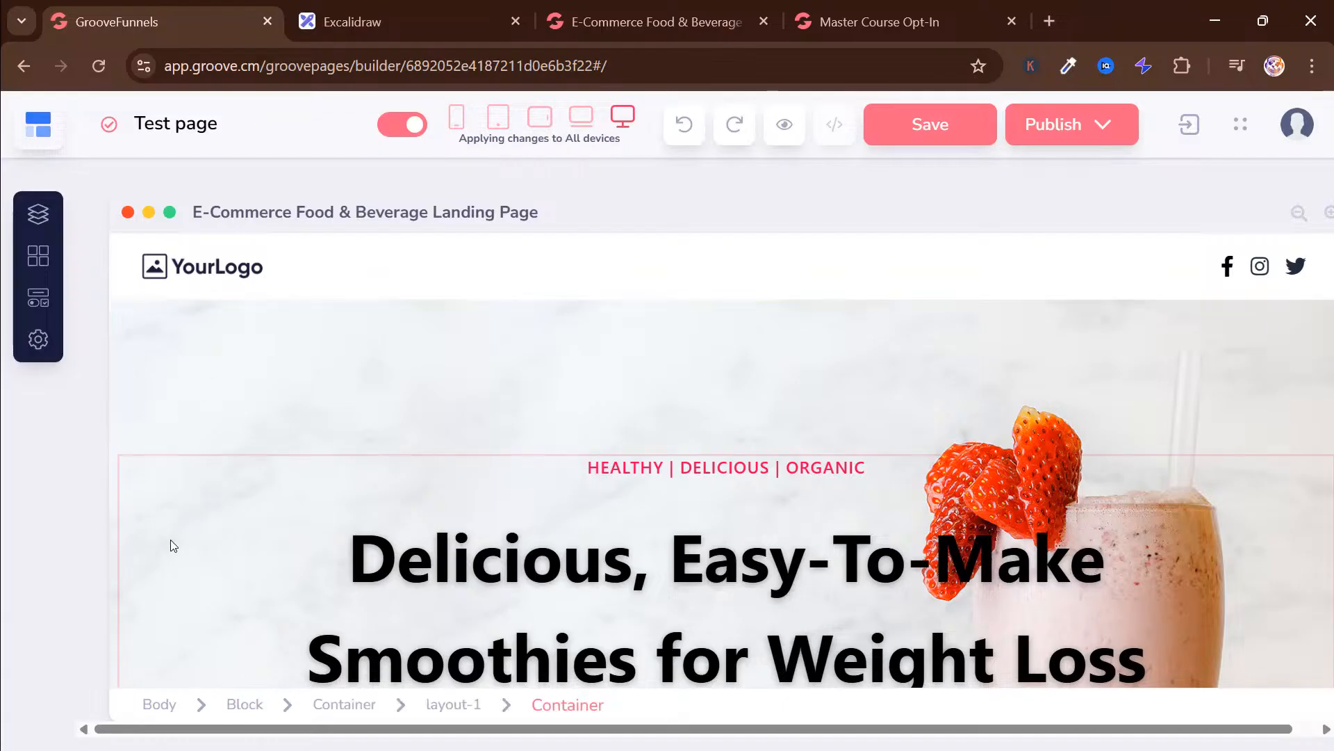
scroll(191, 389, "down", 3)
scroll(456, 521, "down", 2)
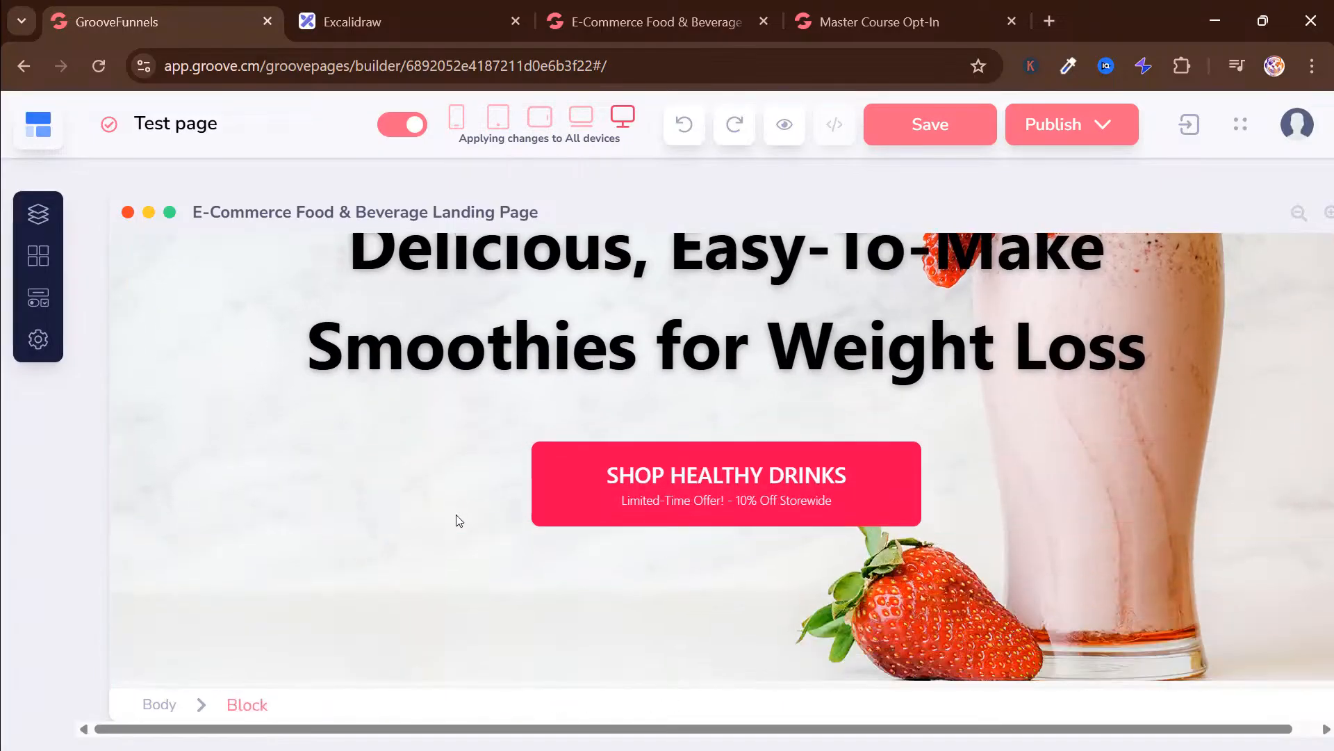
Delete the navigation bar holding the logo and social icons, along with the empty block around it above the hero
scroll(372, 369, "up", 5)
scroll(512, 372, "down", 5)
scroll(497, 319, "up", 5)
scroll(498, 321, "down", 5)
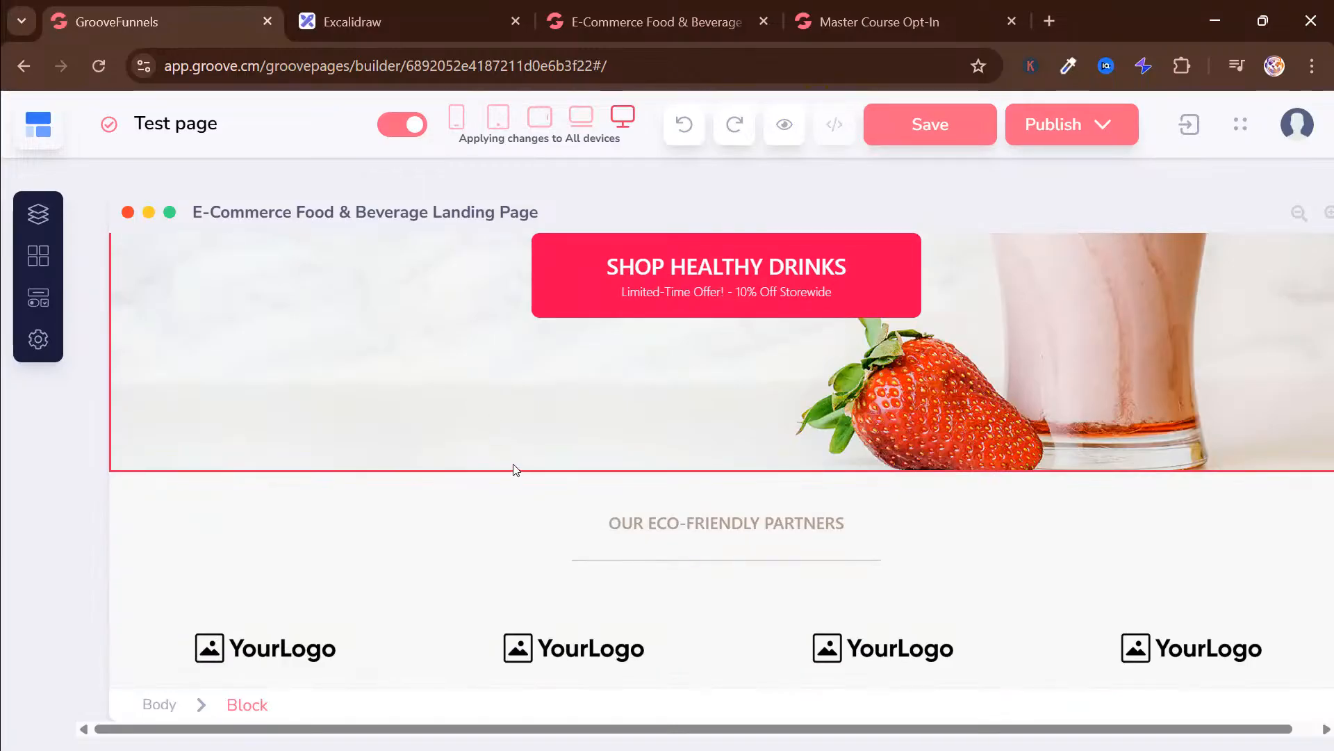
scroll(513, 470, "up", 5)
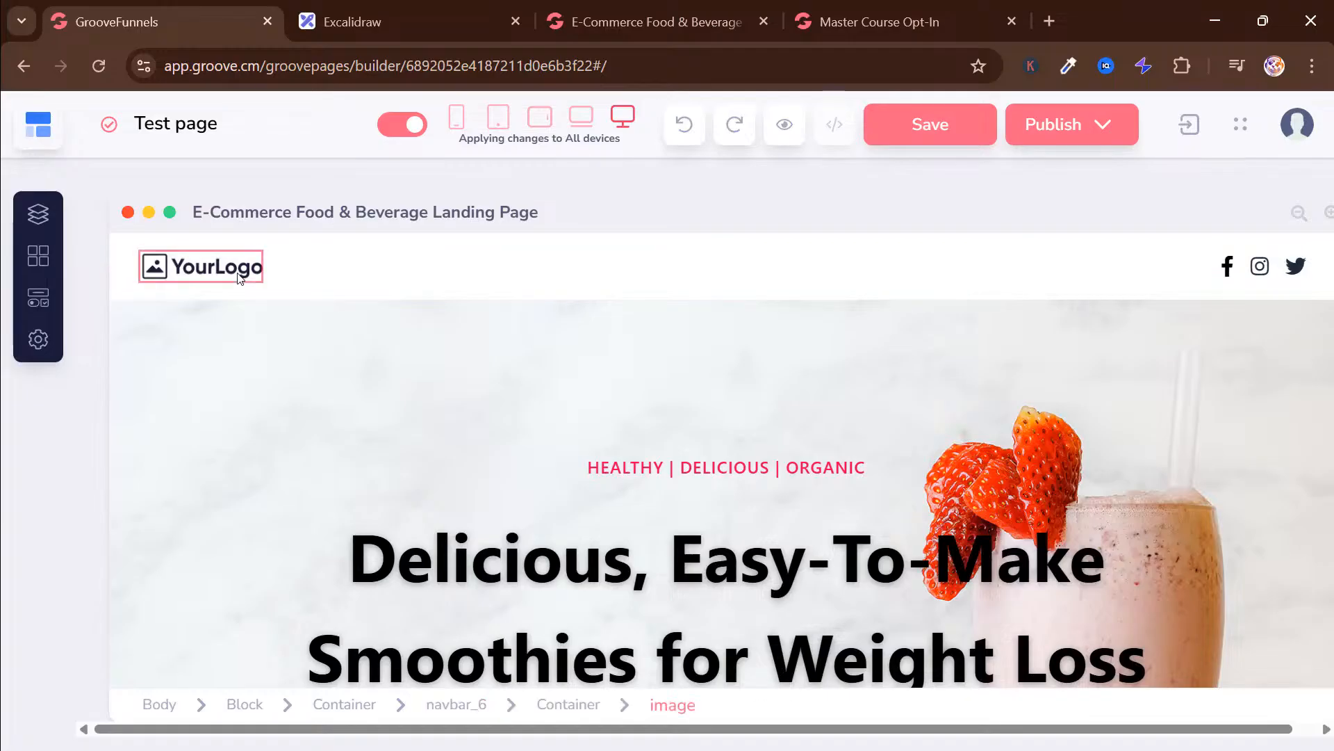
left_click(234, 247)
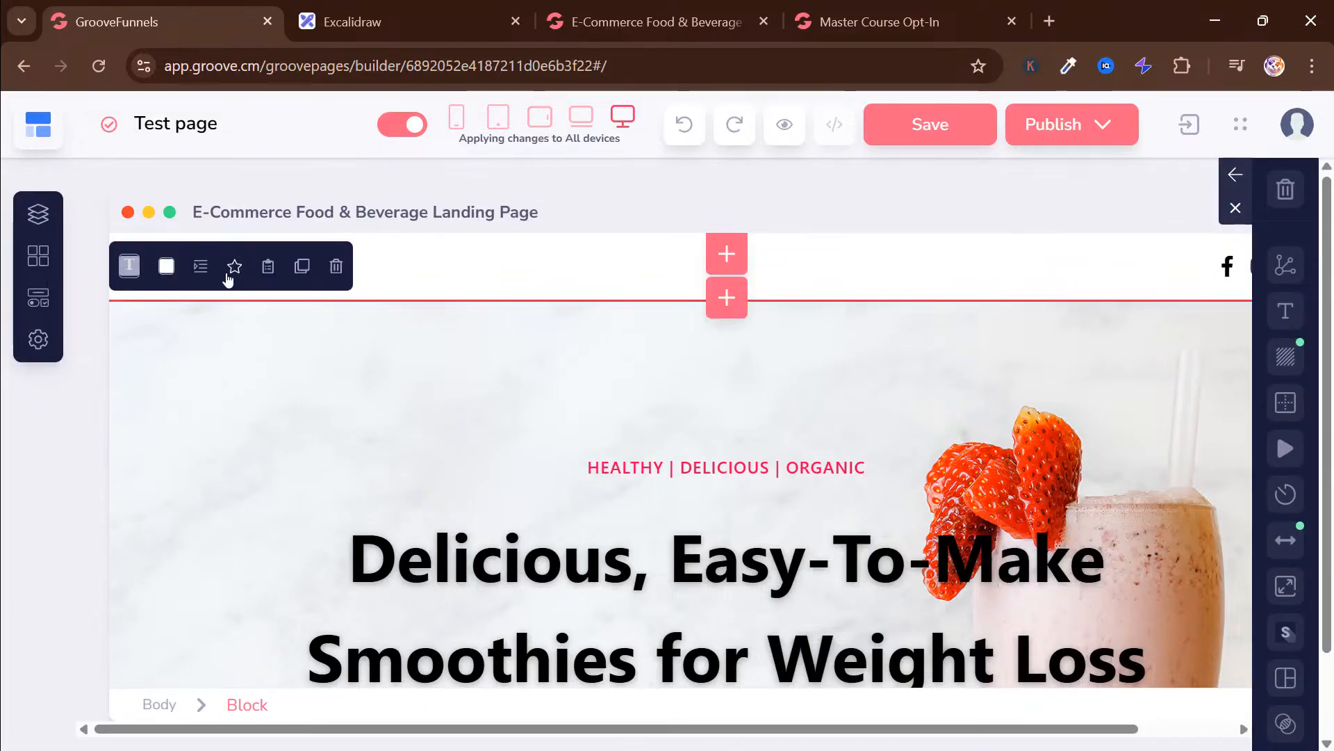
left_click(435, 279)
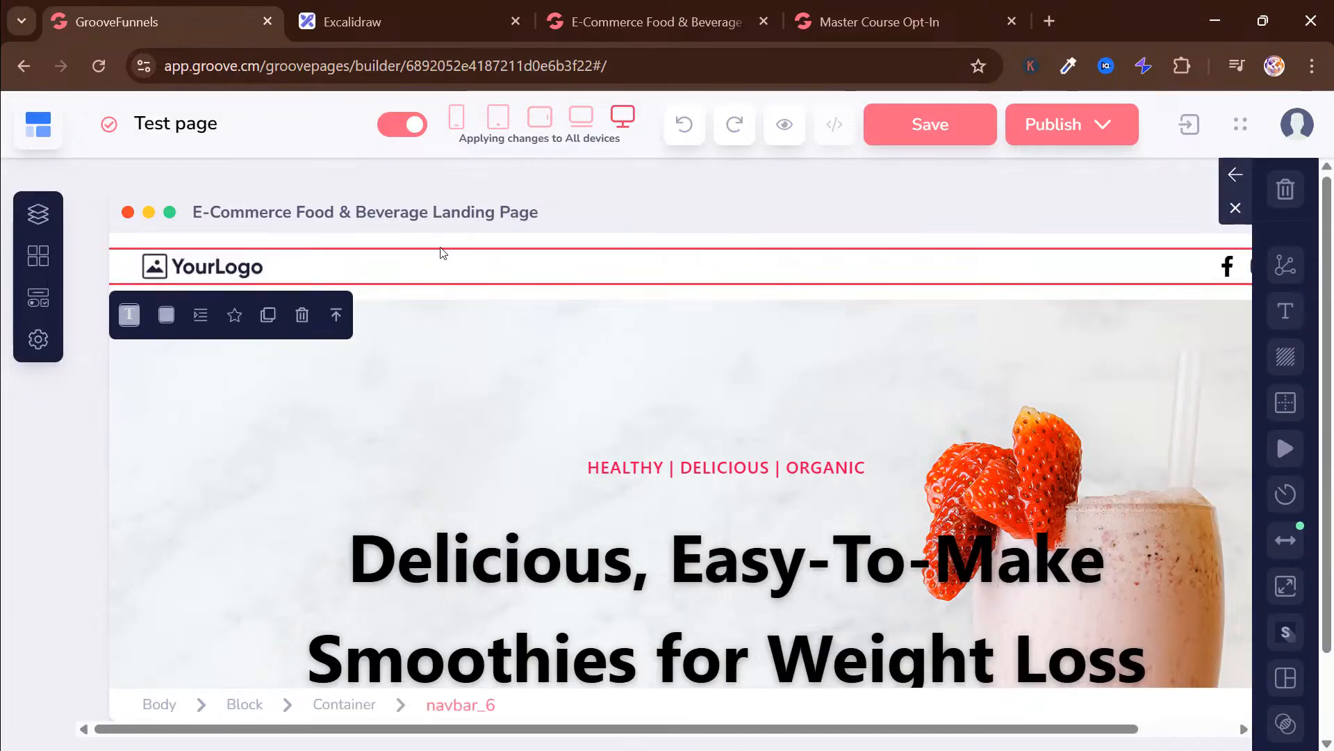
left_click(302, 316)
left_click(715, 461)
left_click(294, 260)
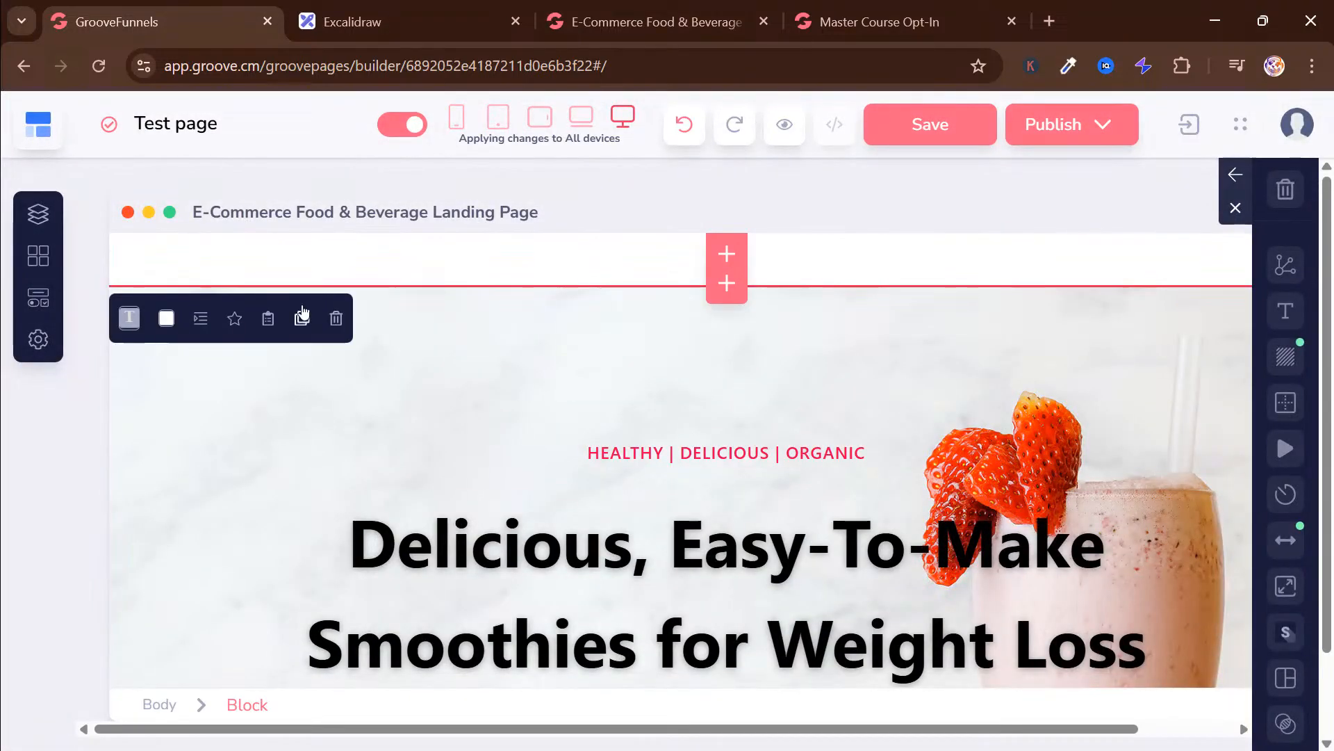
left_click(338, 325)
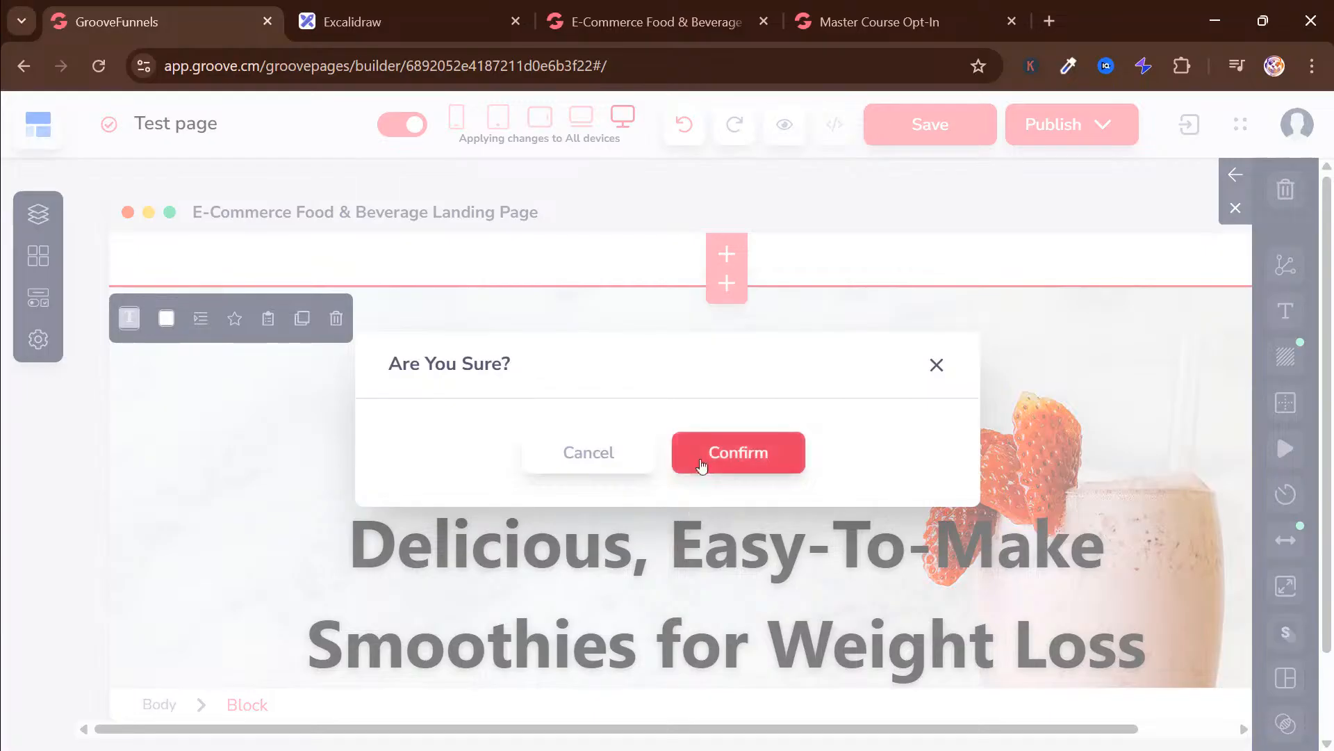
left_click(703, 465)
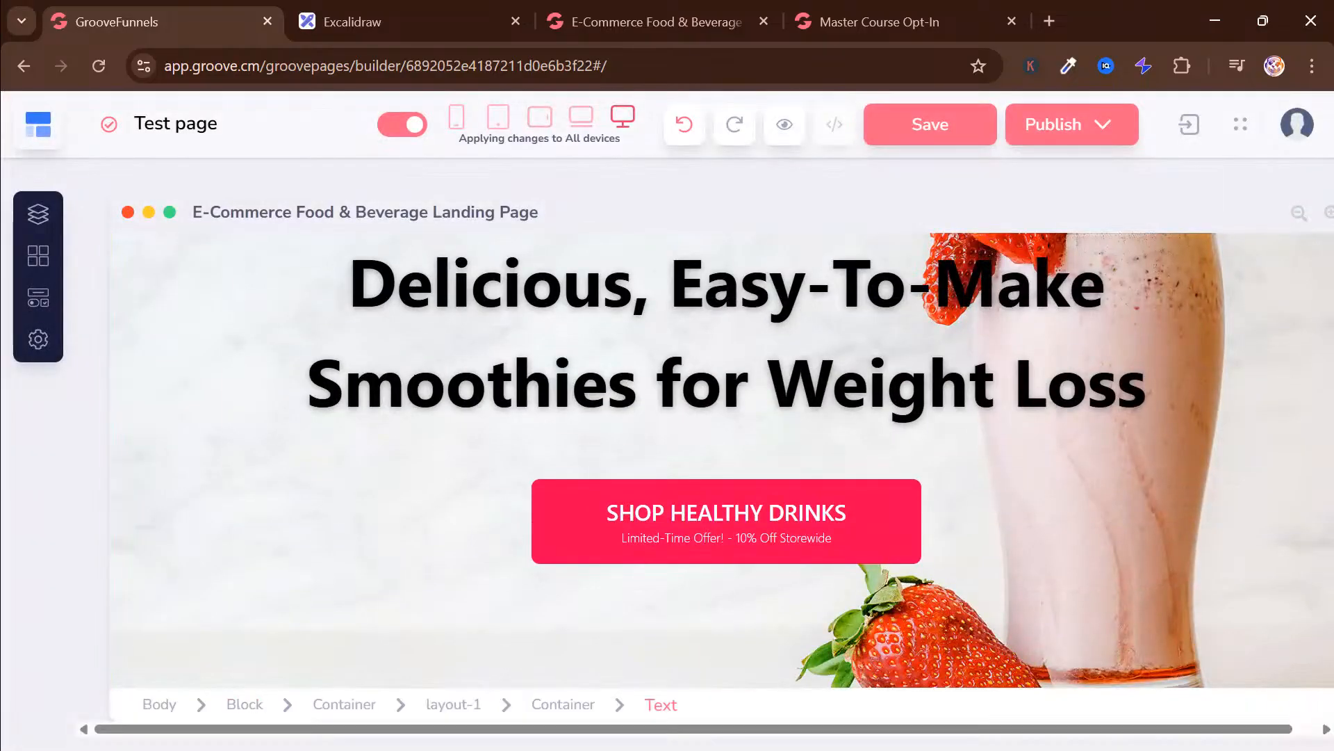
Delete the "HEALTHY | DELICIOUS | ORGANIC" tagline above the hero heading
scroll(416, 381, "down", 3)
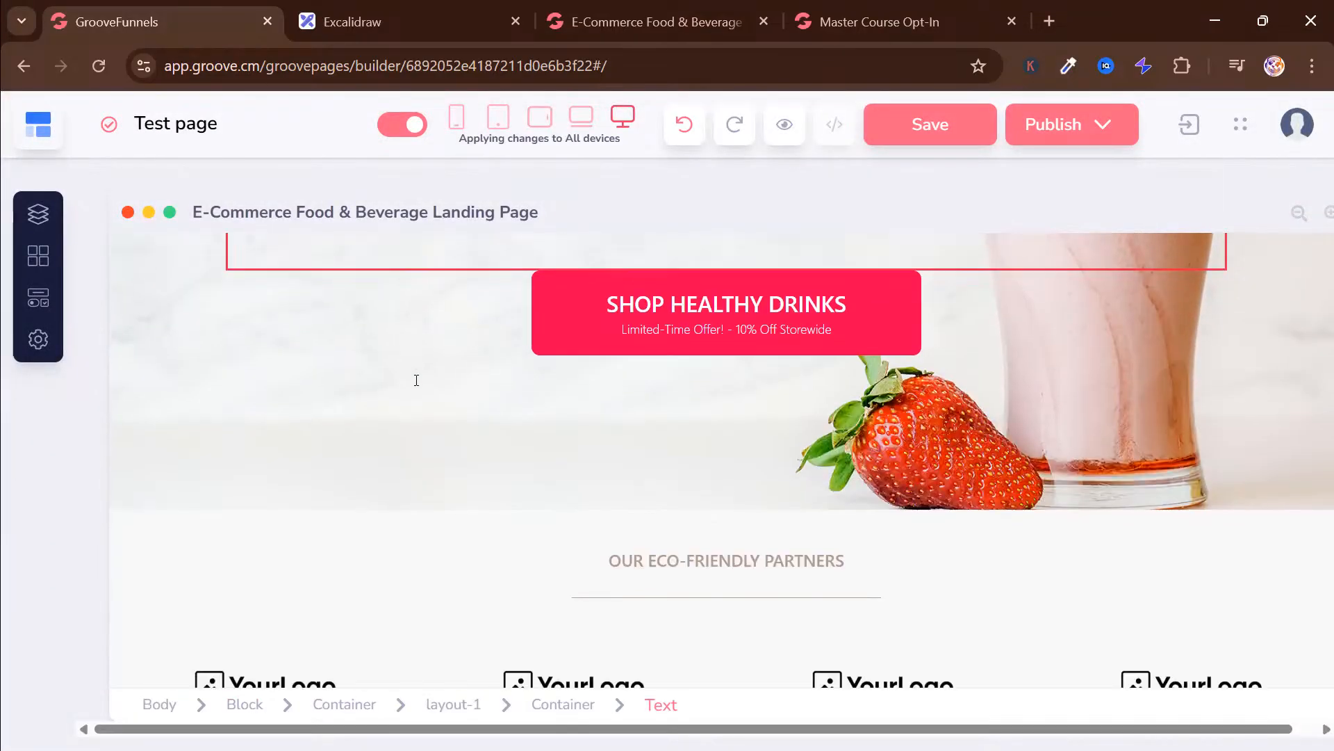
scroll(416, 381, "down", 5)
scroll(415, 382, "up", 10)
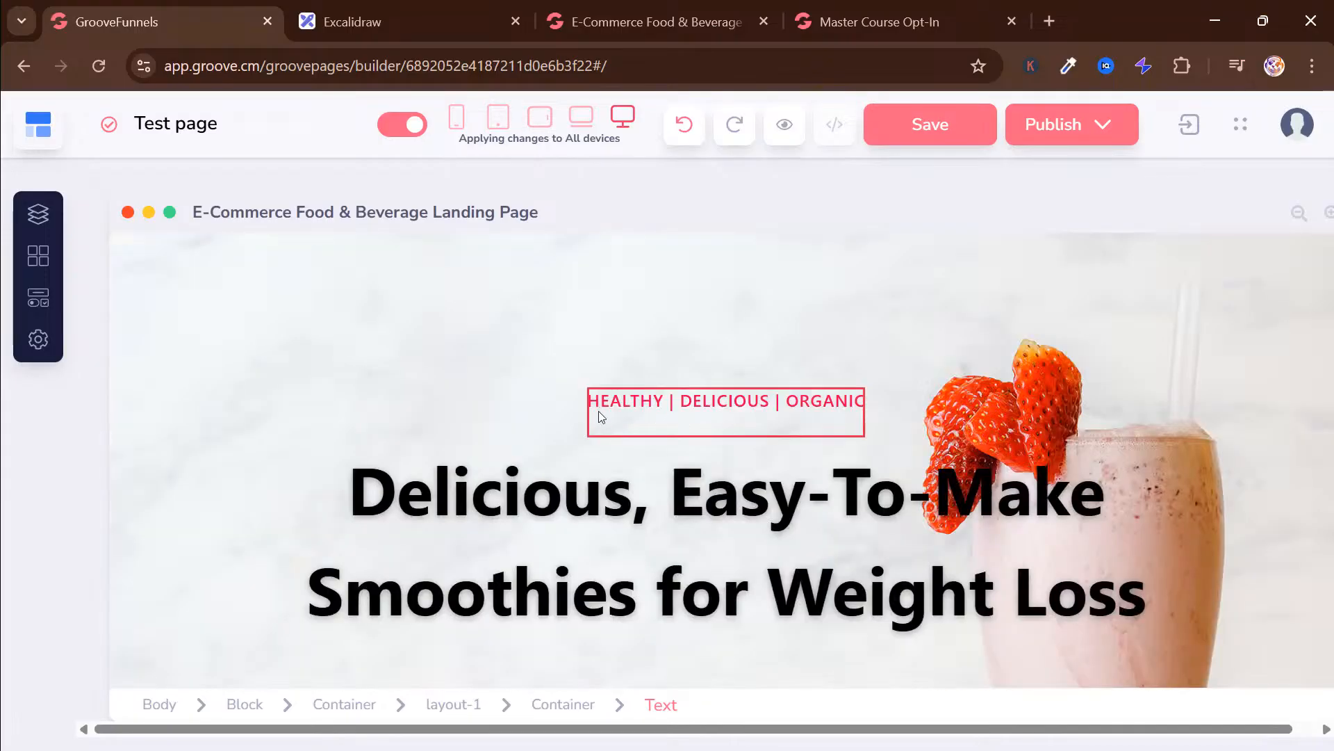
left_click(641, 394)
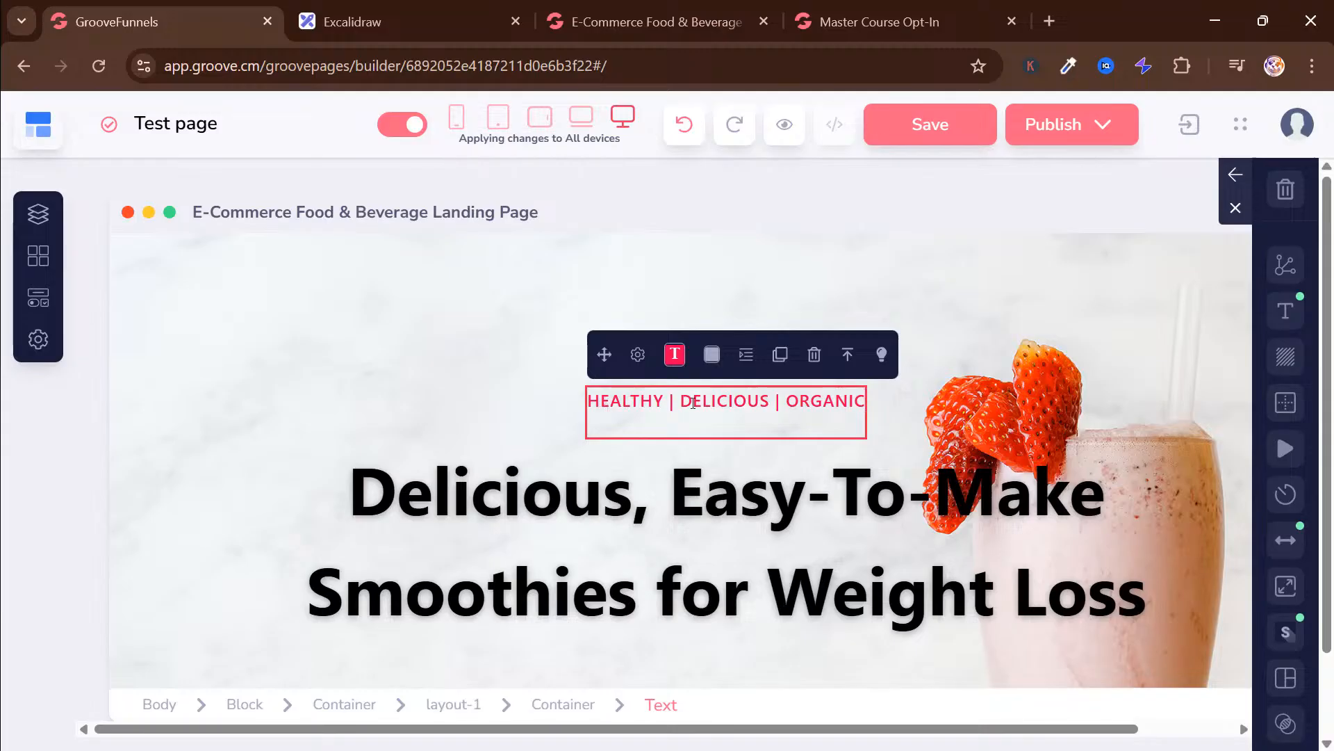
left_click(815, 355)
left_click(747, 453)
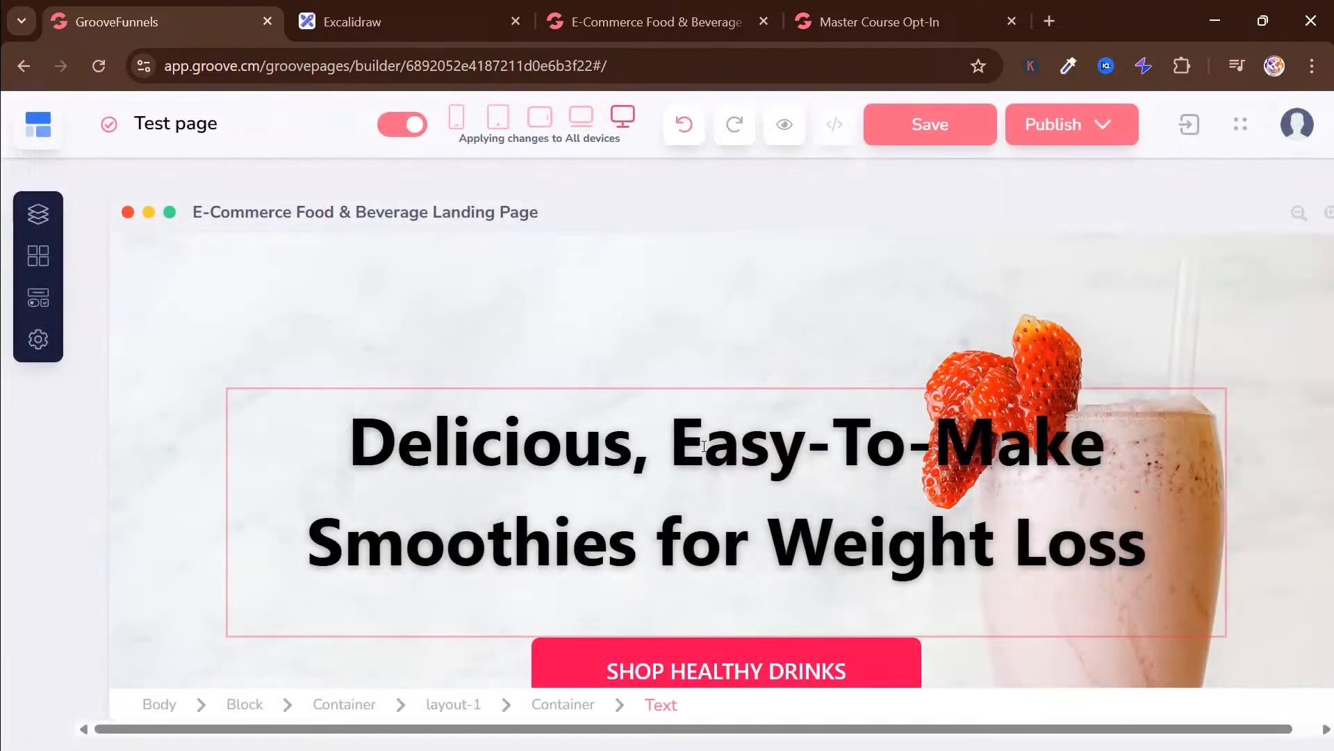
Replace the hero block's smoothie background image with the neon Affiliate Marketing image from the My Files library
left_click(649, 277)
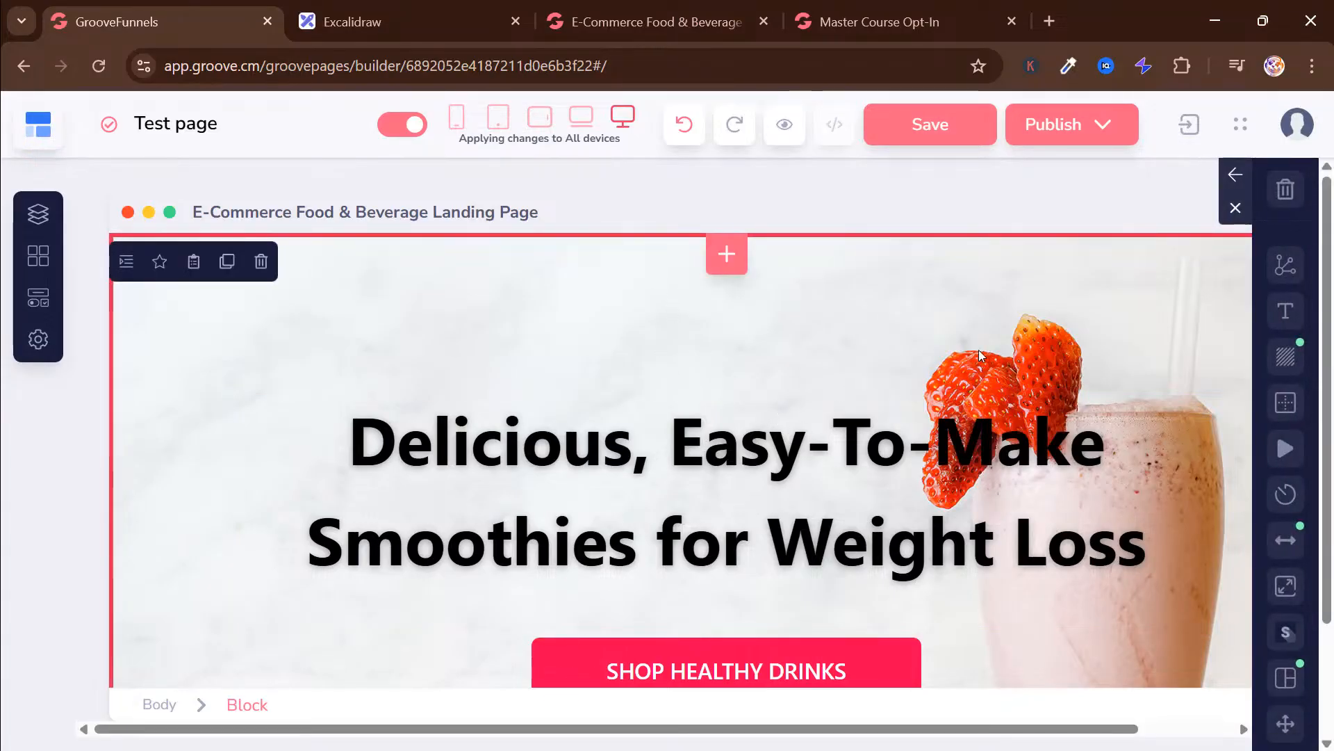
left_click(1290, 353)
left_click(1198, 335)
scroll(1196, 334, "down", 2)
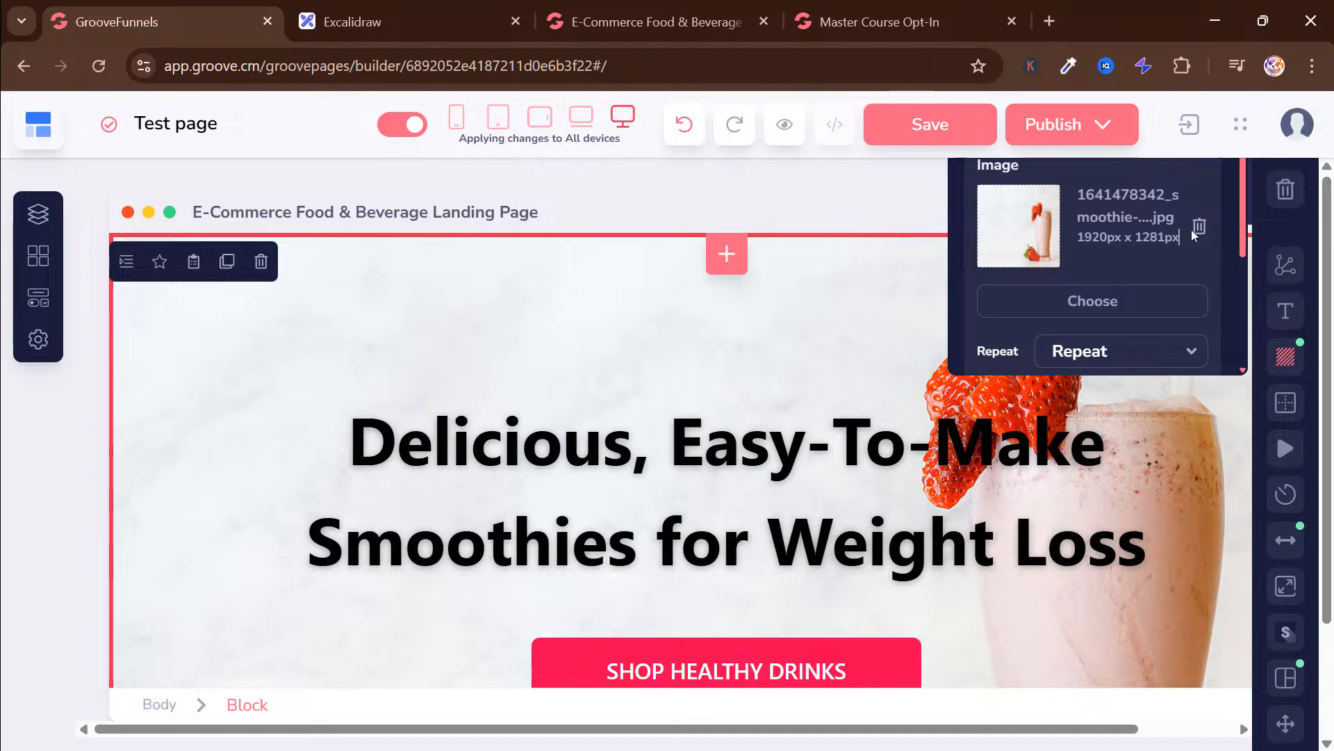
left_click(1199, 227)
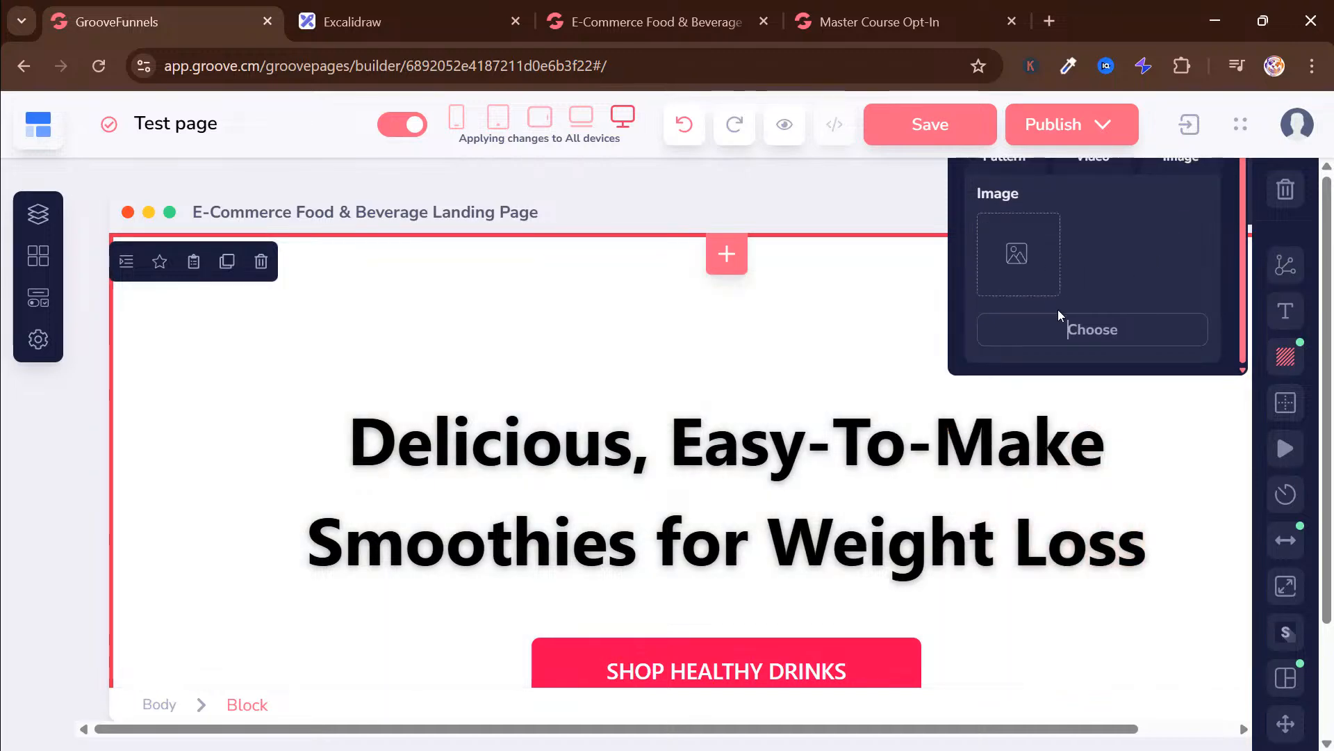
left_click(1069, 327)
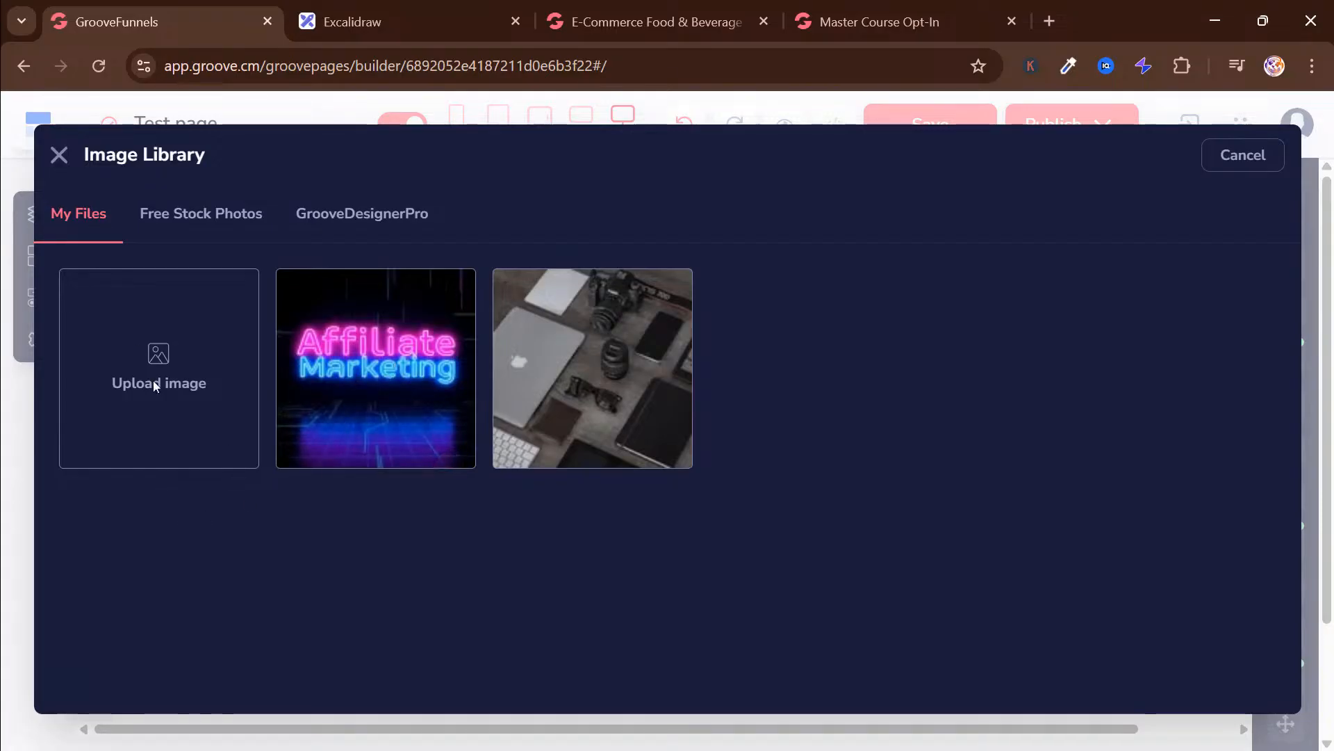
left_click(357, 346)
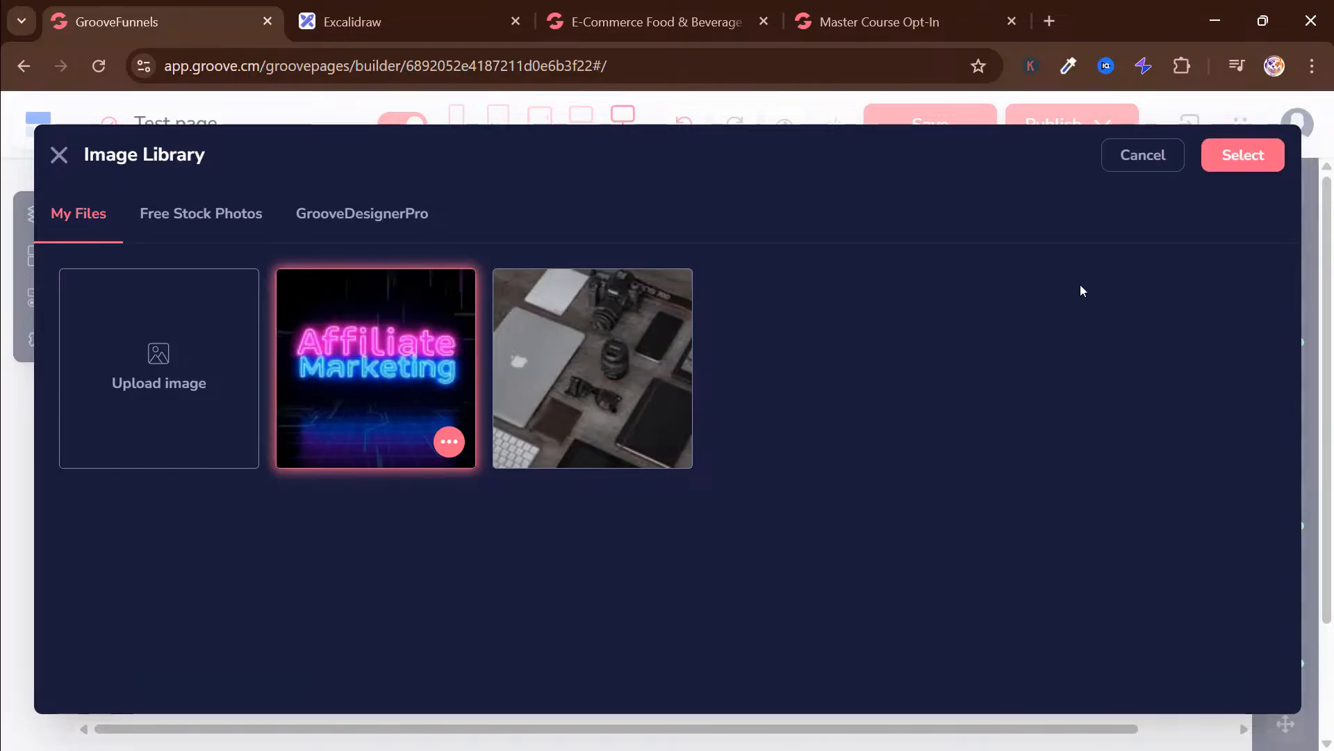
left_click(1244, 154)
scroll(745, 386, "down", 3)
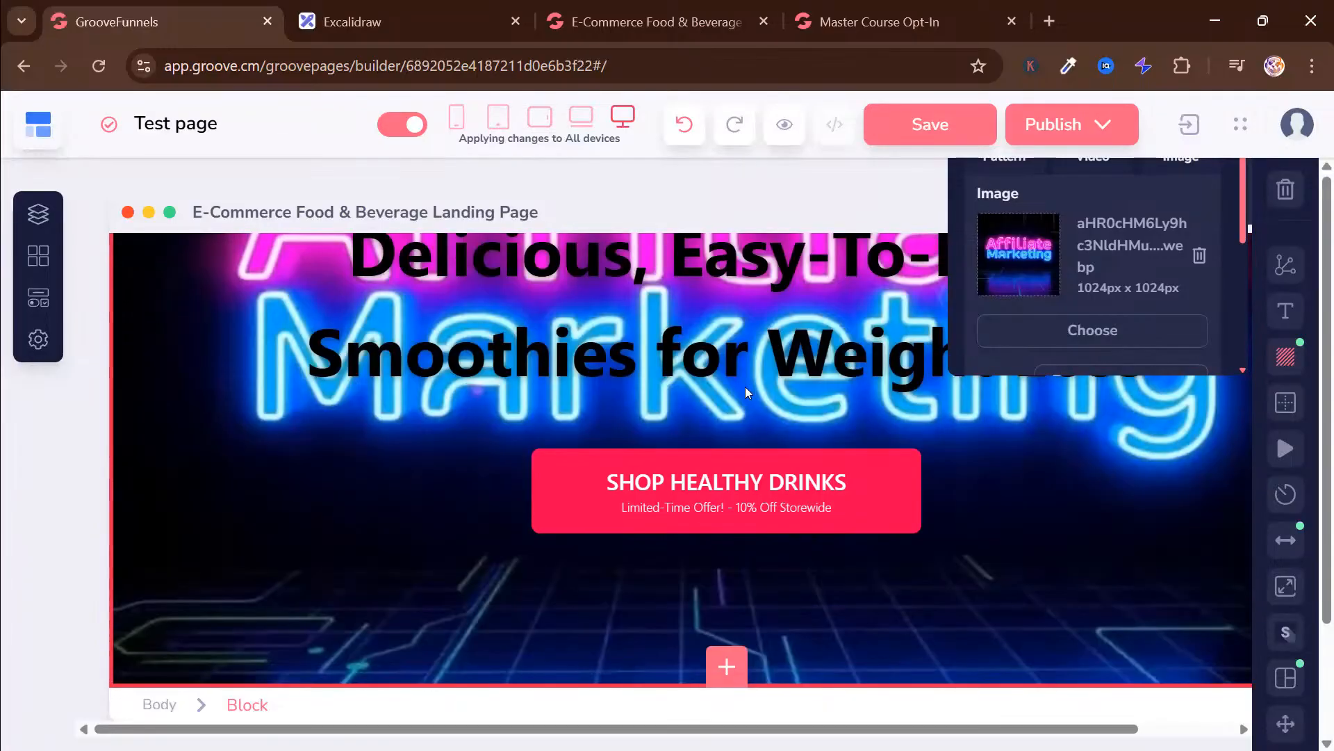
scroll(745, 386, "up", 2)
Copy the headline "Turn Your Dreams into Income! Discover Affiliate Marketing FOR FREE!" from the finished landing page preview and return to the builder
left_click_drag(472, 356, 822, 354)
left_click(503, 358)
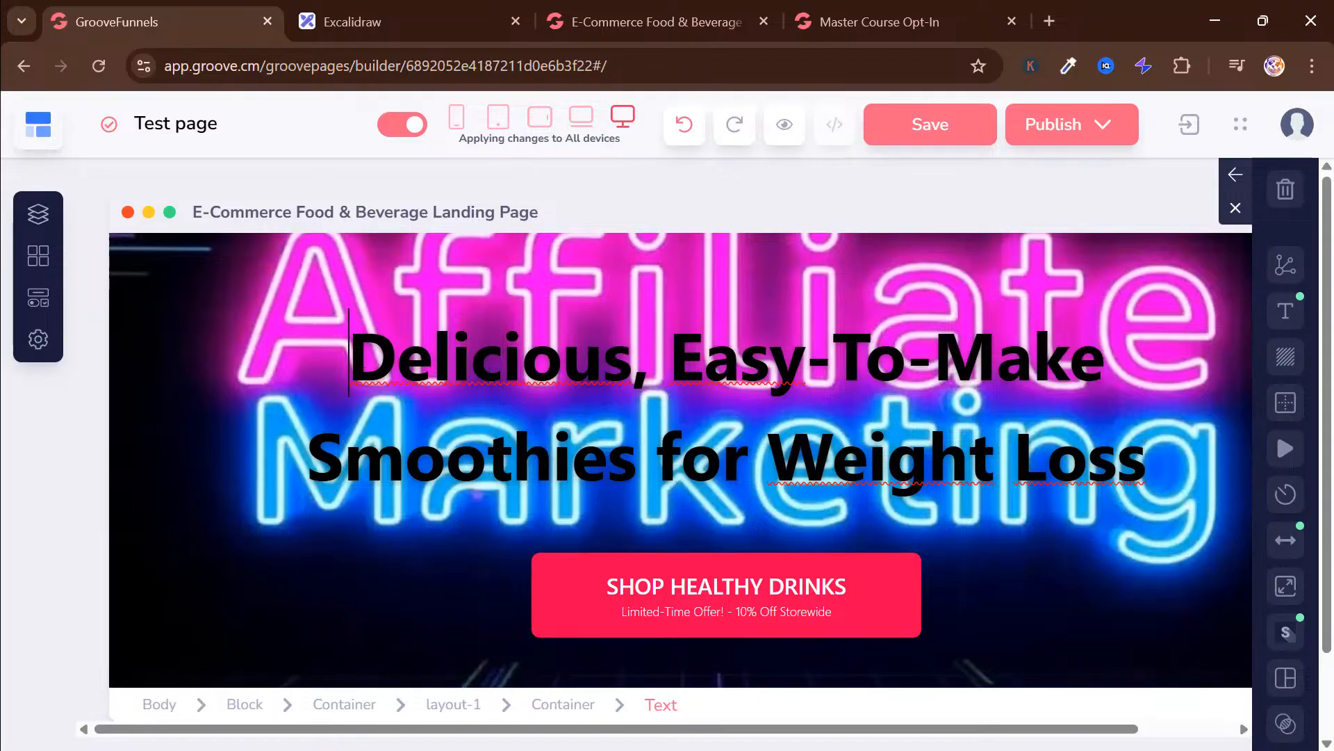
left_click_drag(330, 375, 1136, 479)
left_click(695, 21)
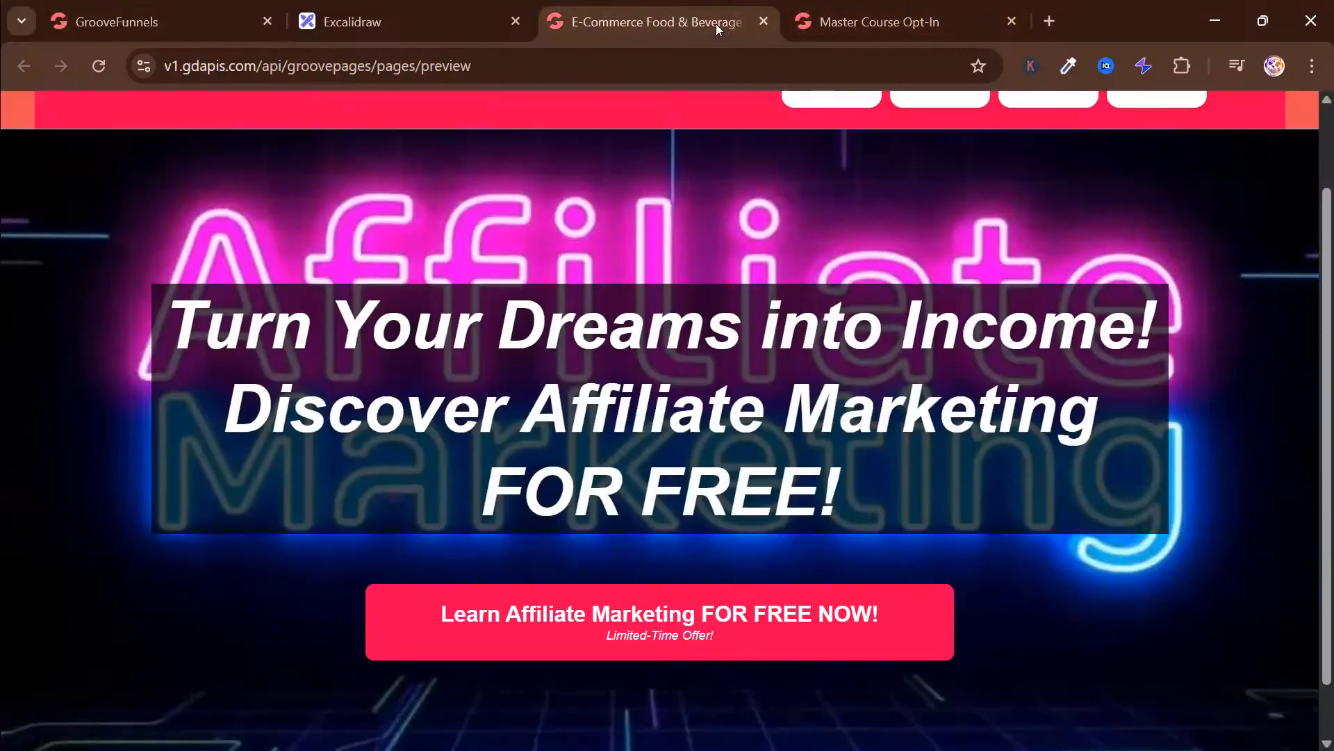
left_click_drag(829, 486, 154, 325)
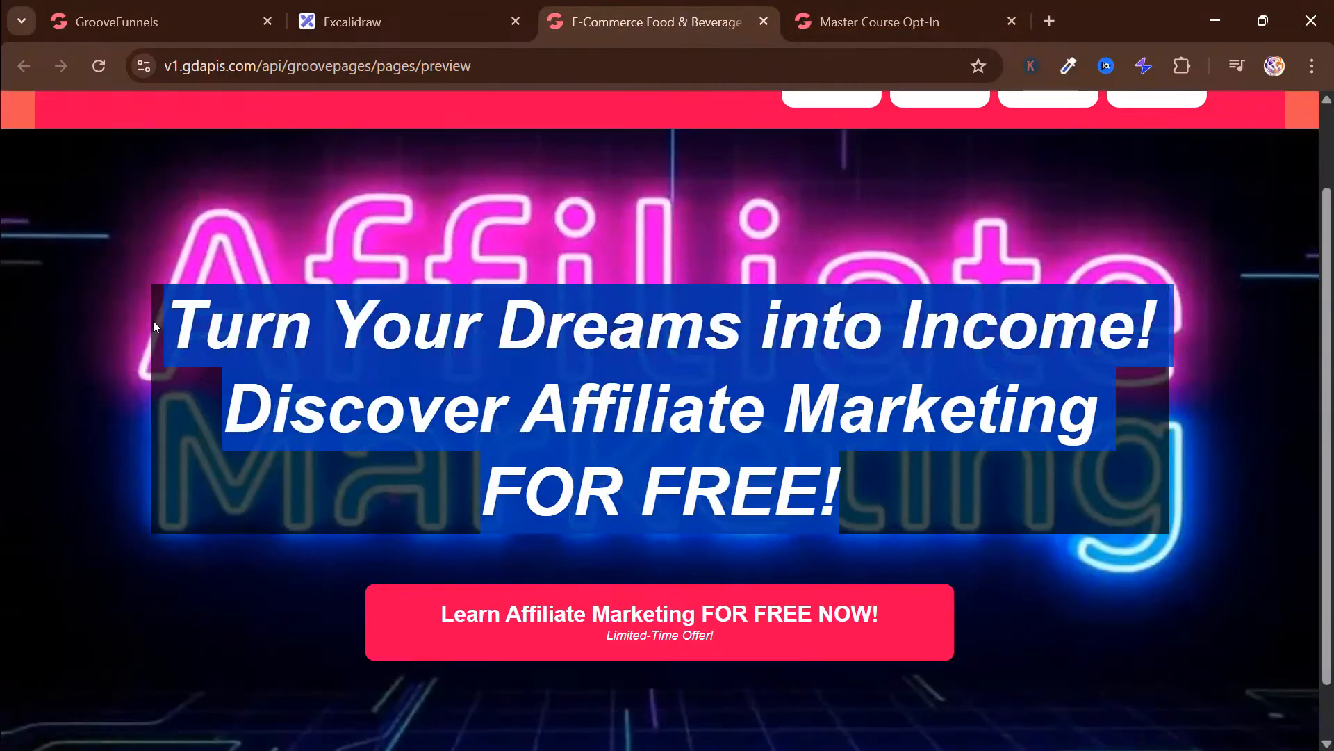
left_click(362, 29)
left_click(157, 25)
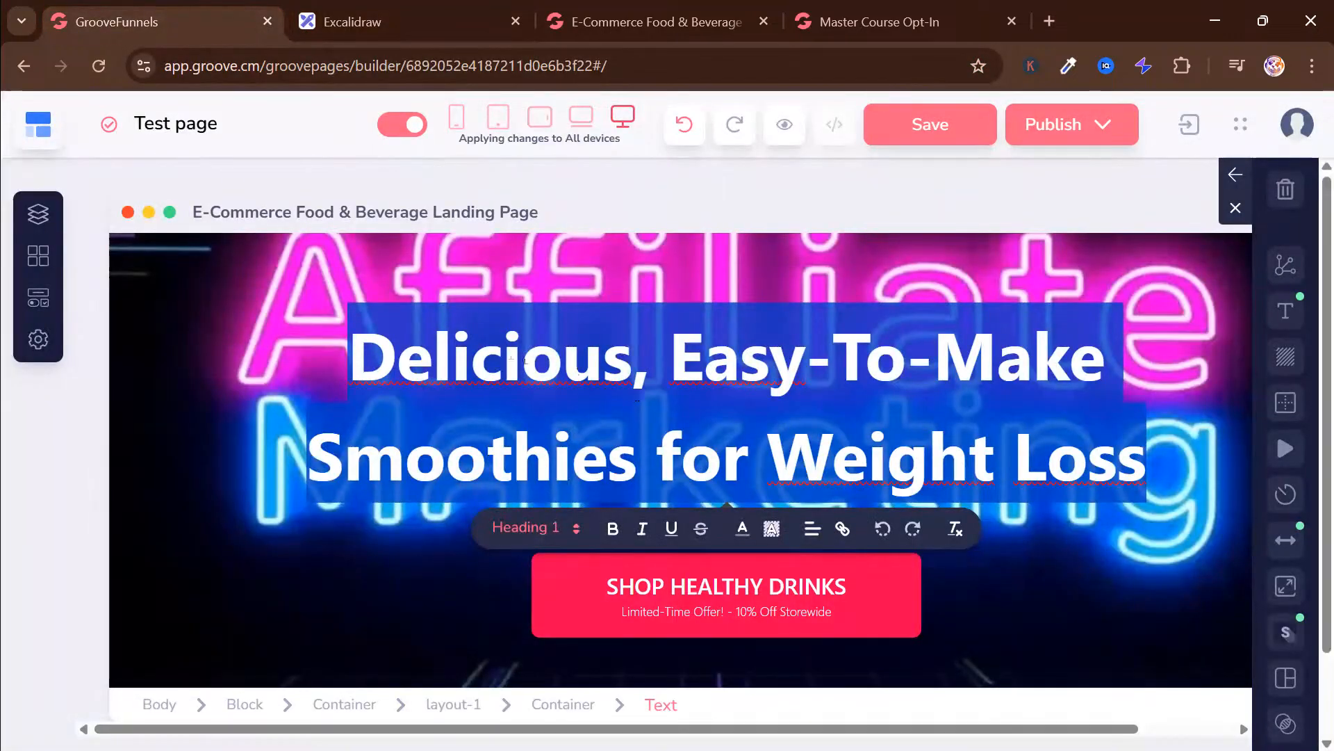
Replace the hero heading "Delicious, Easy-To-Make Smoothies for Weight Loss" with the copied affiliate marketing headline
left_click(576, 370)
left_click_drag(349, 358, 1117, 465)
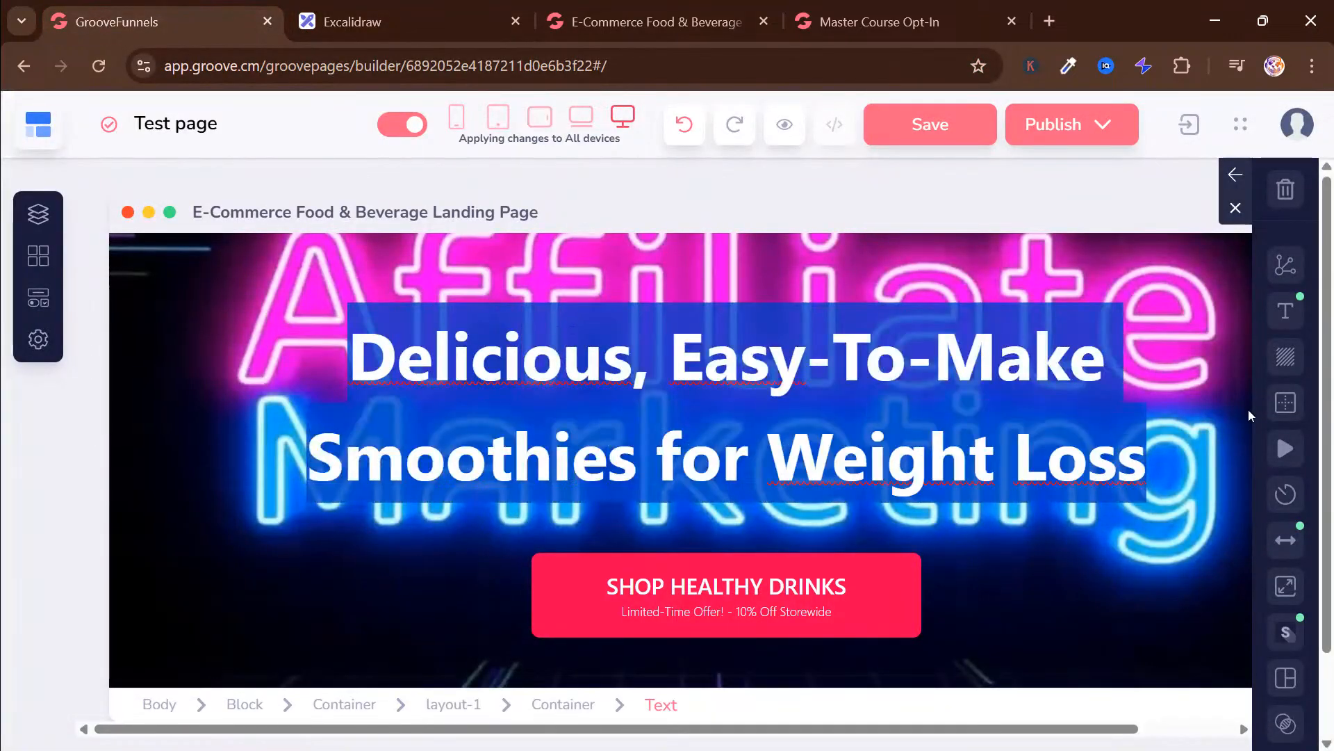
left_click(1246, 424)
left_click(1147, 432)
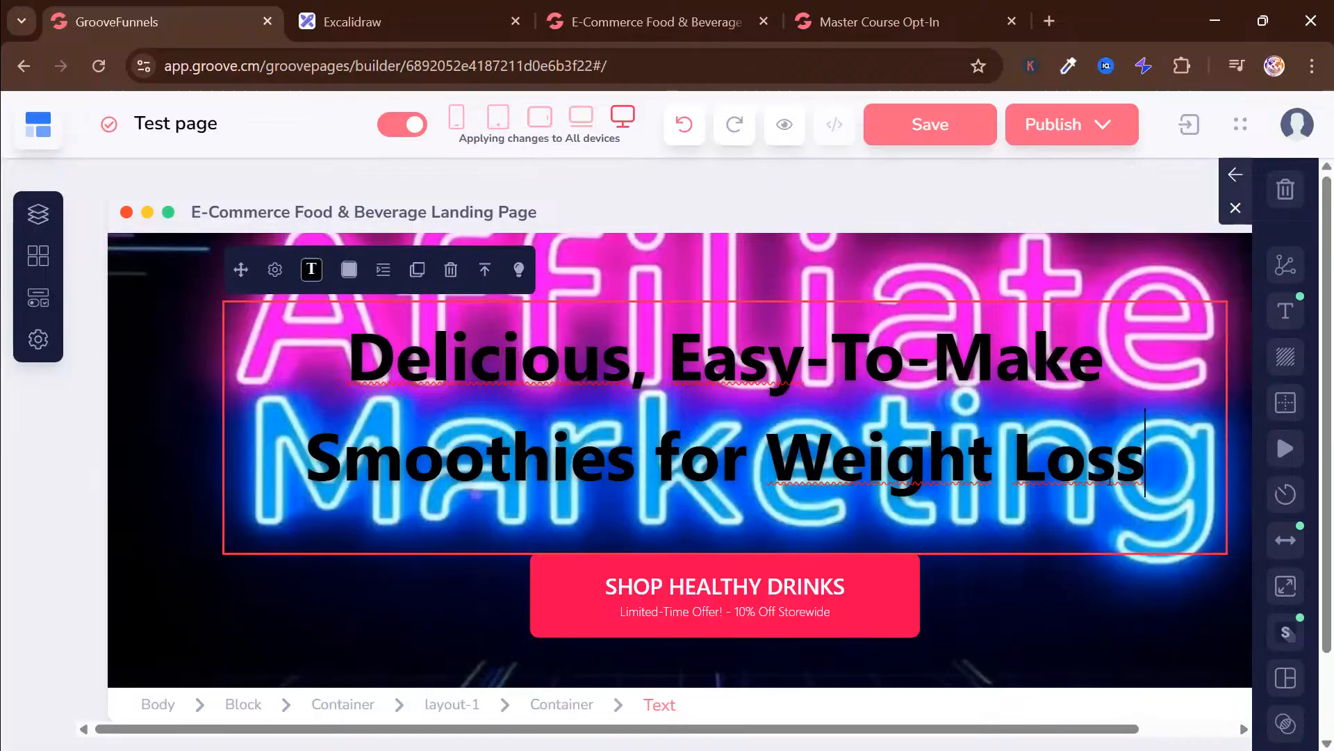
key("BackSpace")
key("BackSpace")
key("BackSpace")
key("BackSpace")
key("BackSpace")
key("BackSpace")
key("BackSpace")
key("BackSpace")
key("BackSpace")
key("BackSpace")
key("BackSpace")
key("BackSpace")
key("BackSpace")
key("BackSpace")
key("BackSpace")
key("BackSpace")
key("BackSpace")
key("BackSpace")
key("BackSpace")
key("BackSpace")
key("BackSpace")
key("BackSpace")
key("BackSpace")
key("BackSpace")
key("BackSpace")
key("BackSpace")
key("BackSpace")
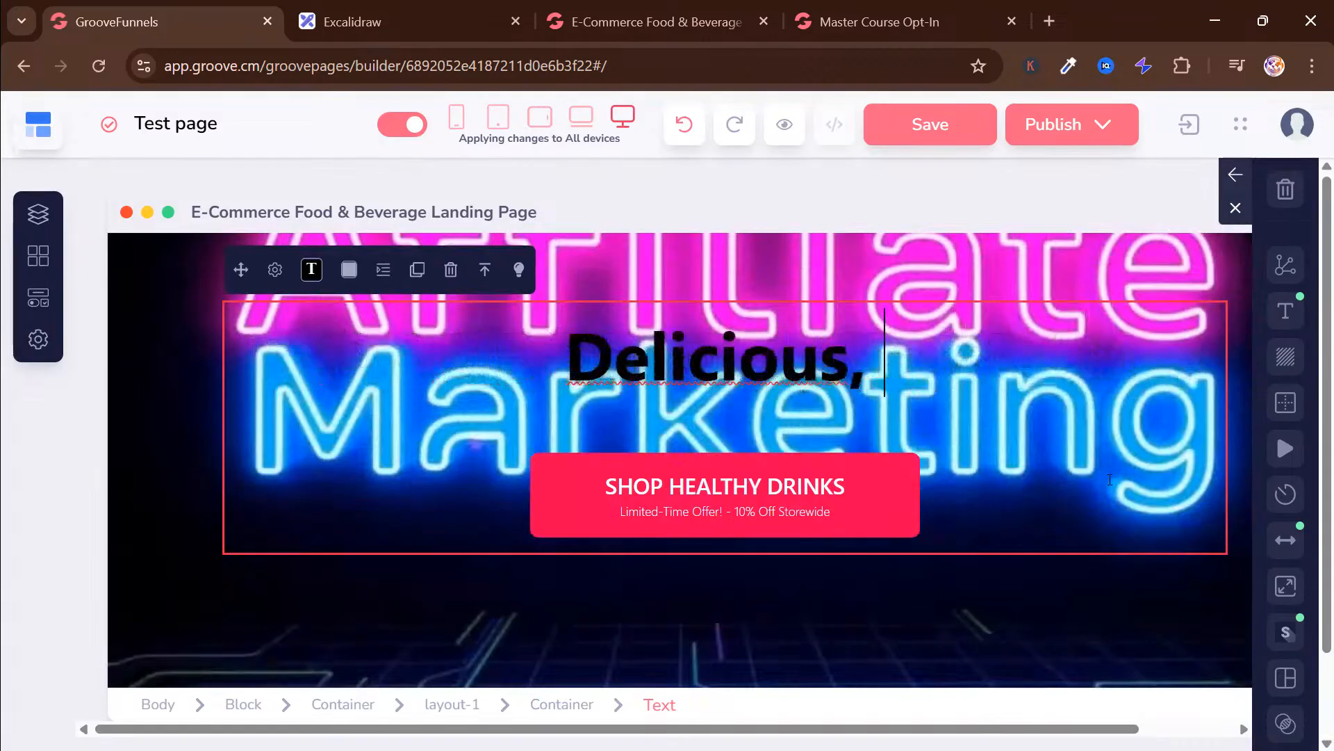
type("Turn Your Dreams into Income! Discover Affiliate MarketingFOR FREE!")
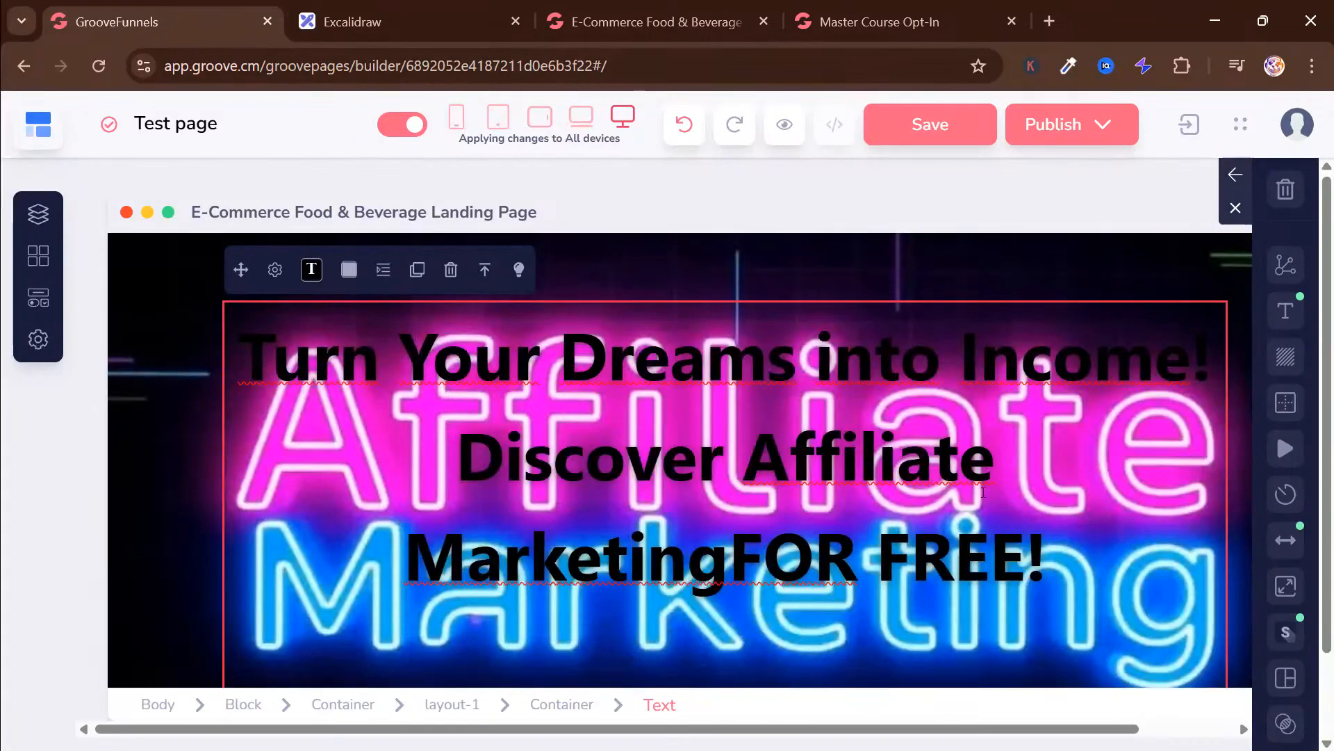
Put "FOR FREE!" on its own line in the hero heading and set the heading's text colour to white
scroll(479, 483, "down", 1)
scroll(479, 483, "up", 3)
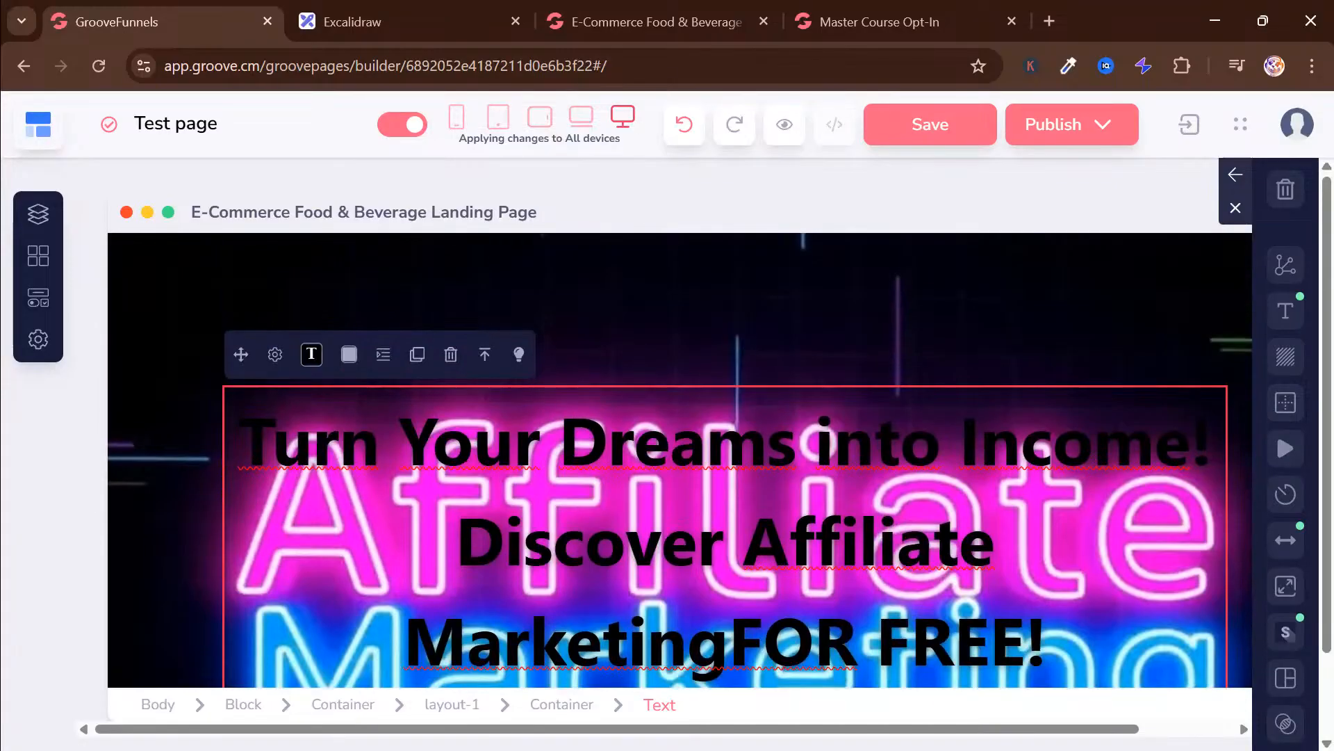
left_click(479, 482)
scroll(479, 482, "down", 5)
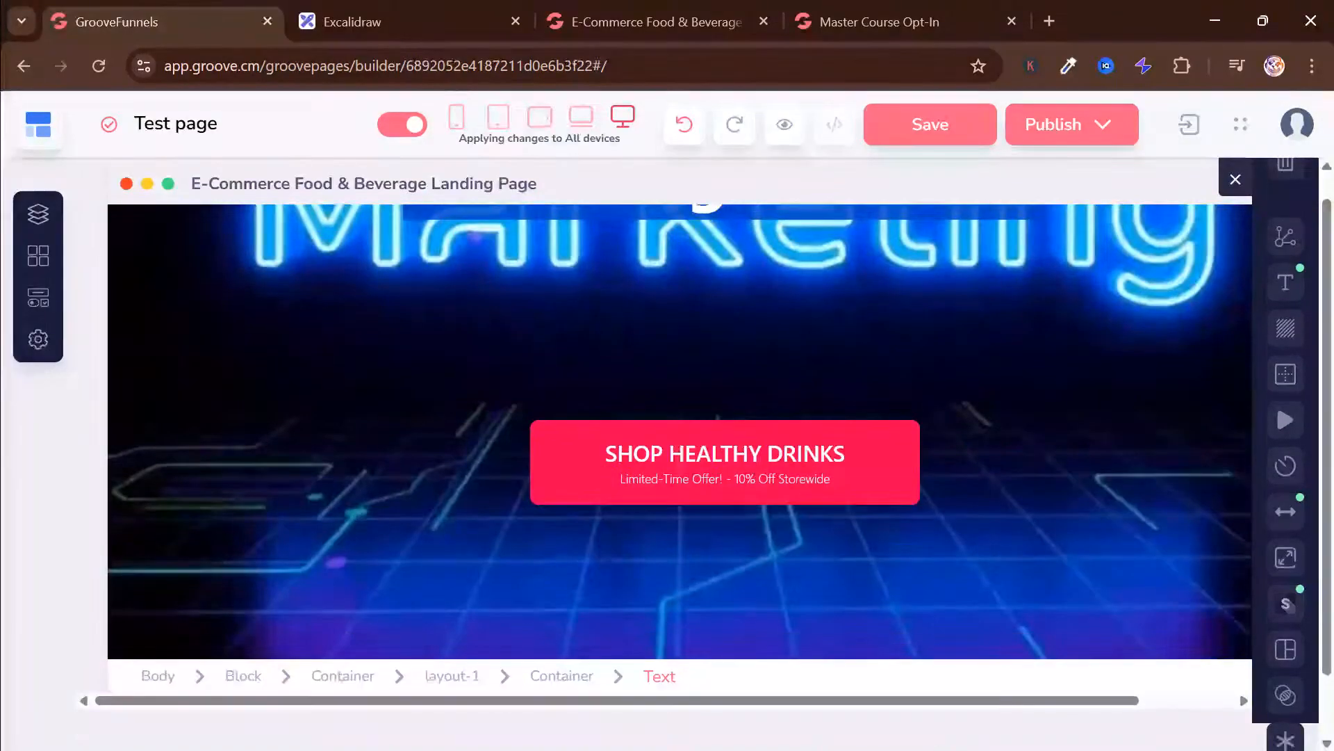
left_click_drag(1127, 667, 1127, 618)
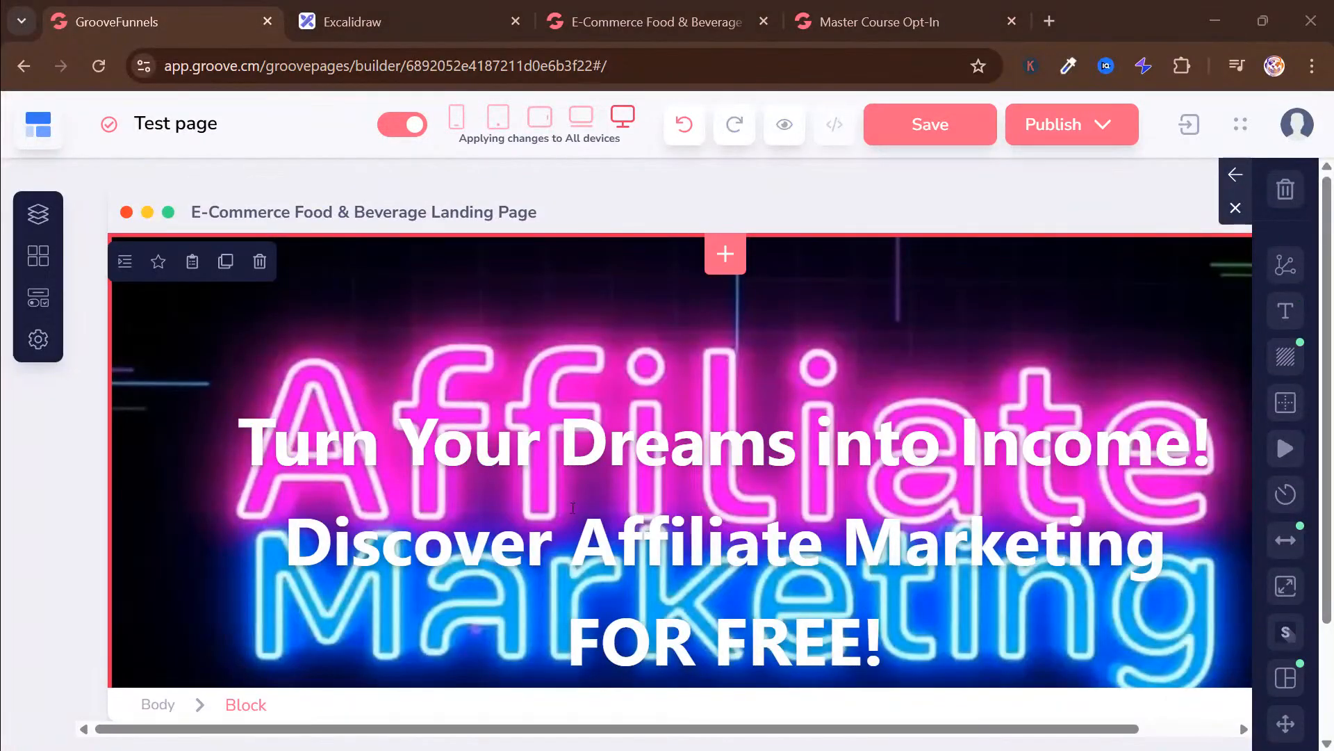
left_click(572, 431)
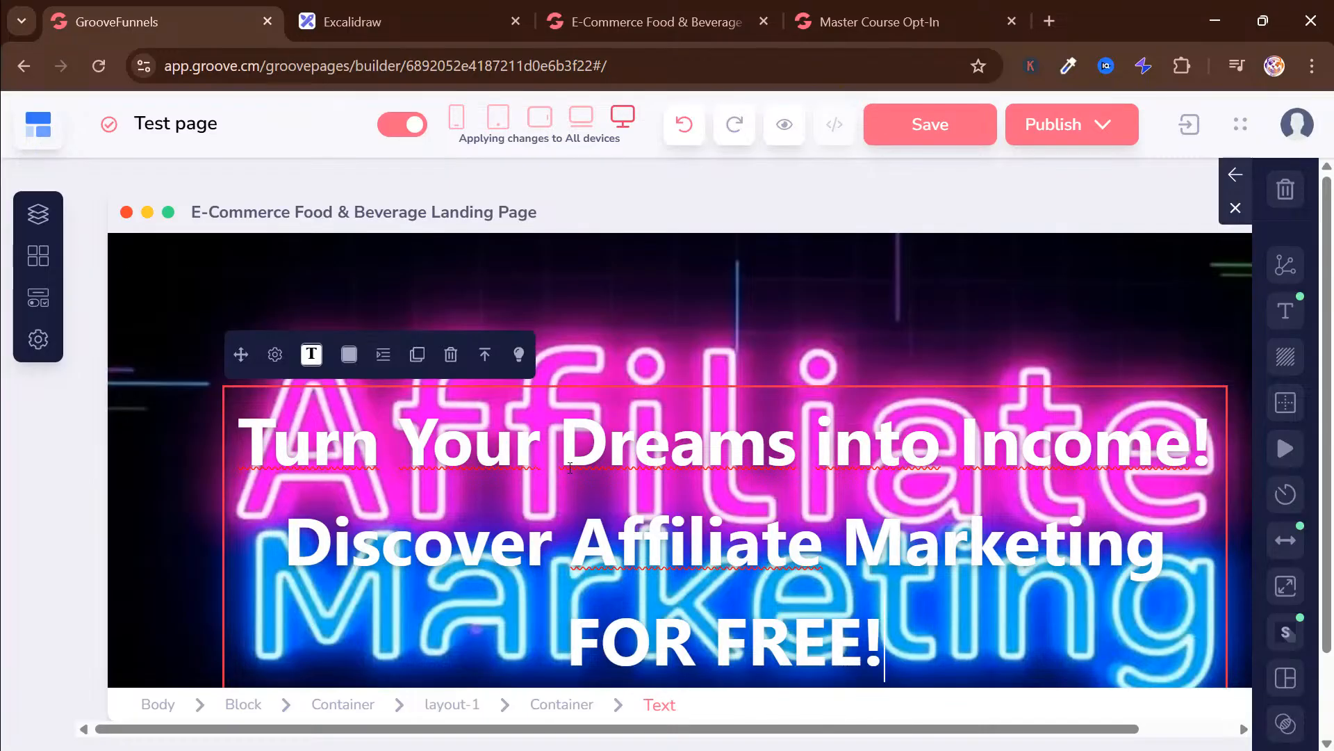
left_click_drag(356, 446, 707, 452)
left_click(538, 577)
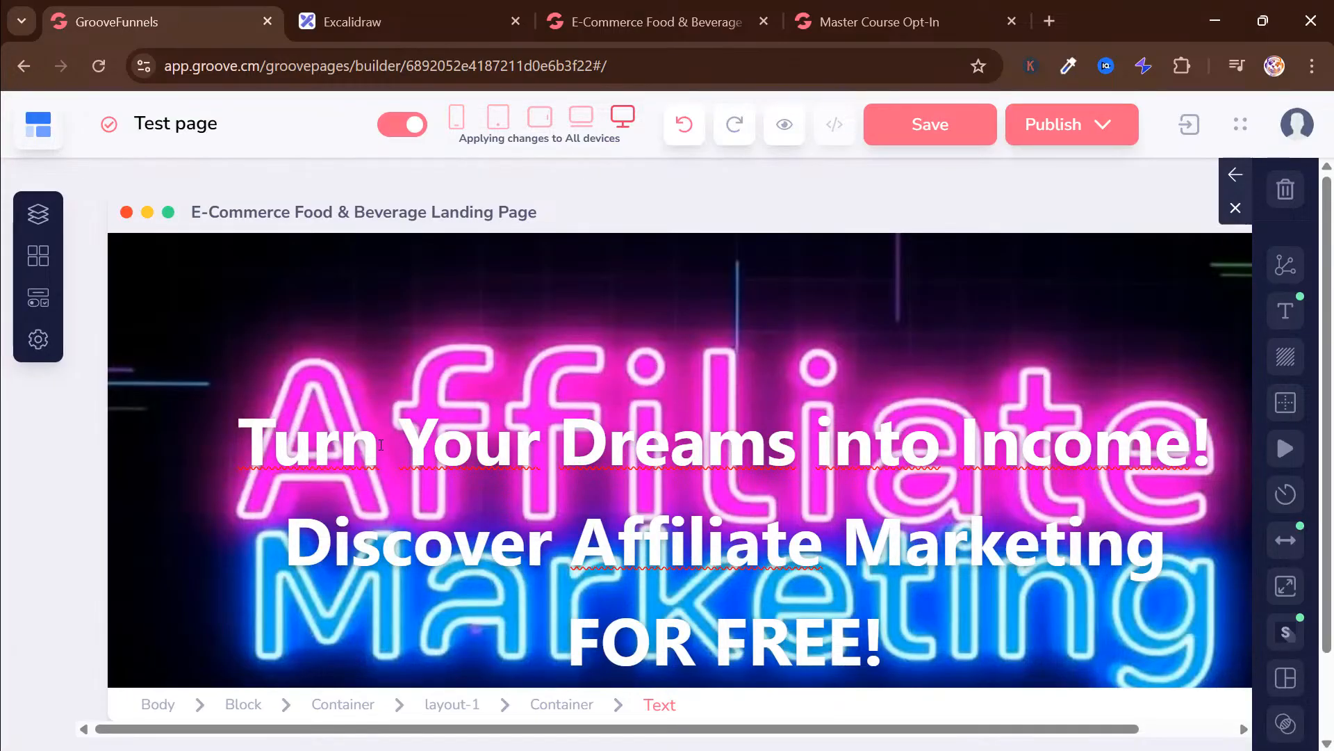
left_click_drag(339, 452, 941, 445)
left_click(451, 459)
scroll(375, 313, "down", 3)
scroll(373, 311, "up", 3)
Try black as the hero heading's text colour, and set it back to white
left_click(381, 276)
left_click(323, 446)
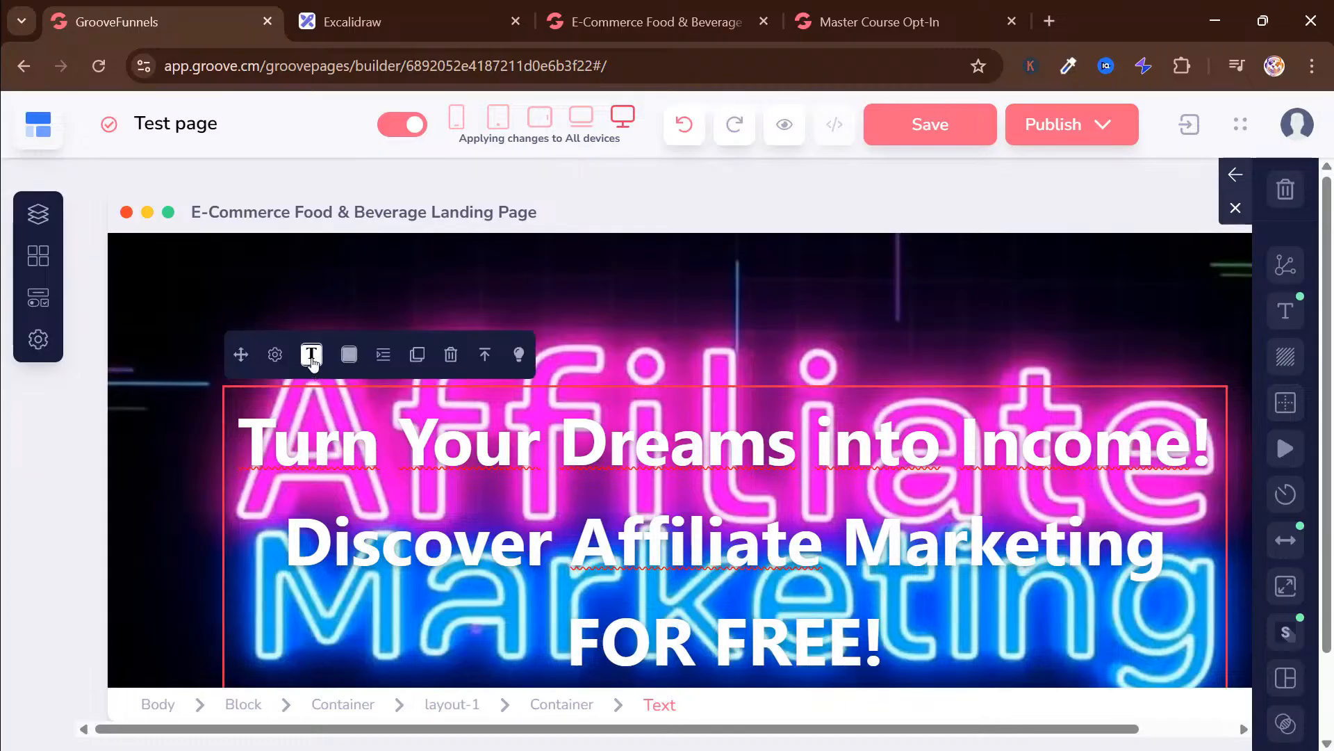
scroll(369, 463, "down", 9)
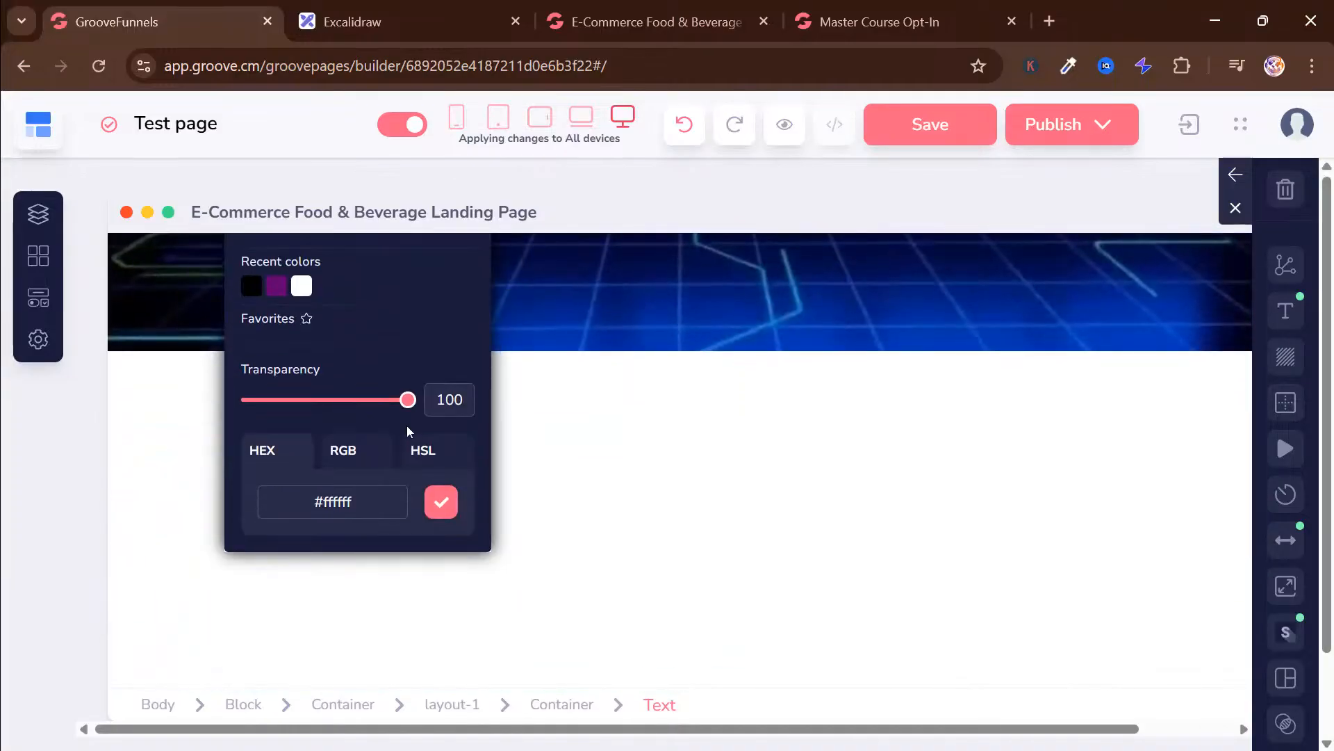
scroll(508, 423, "up", 8)
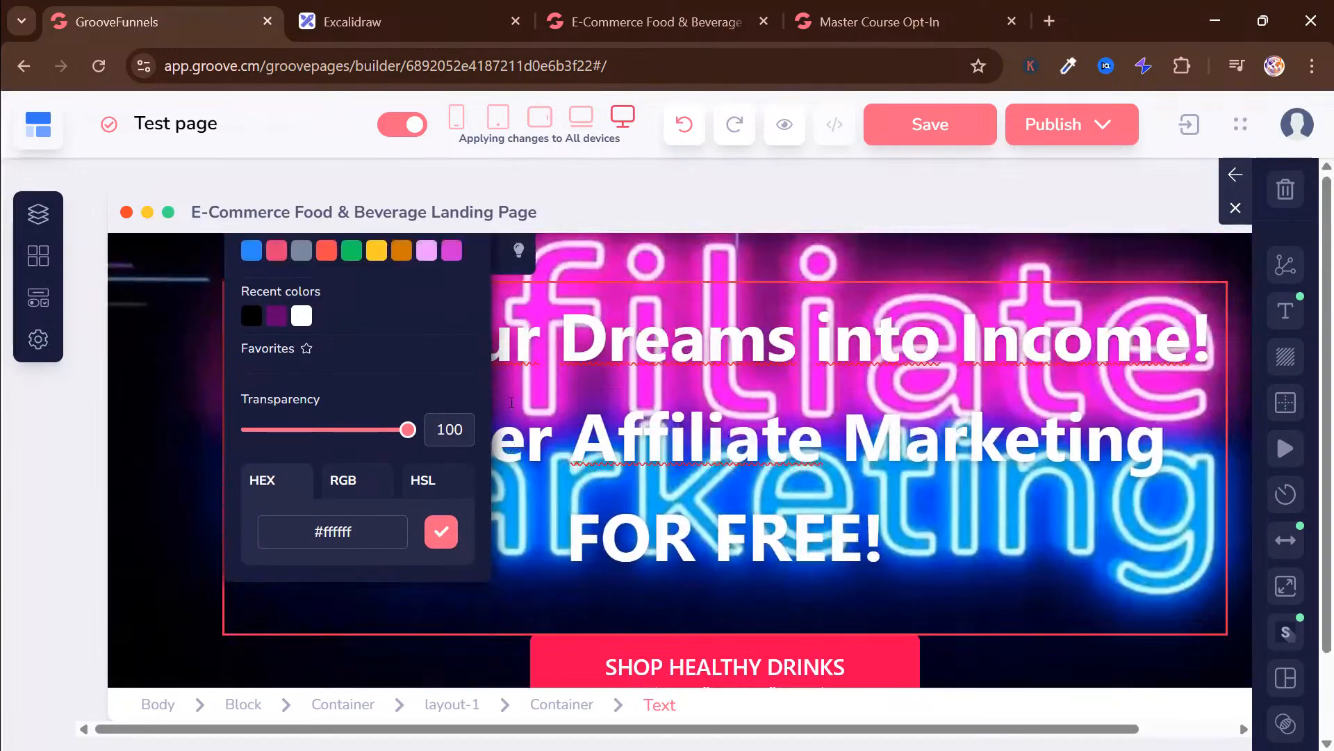
scroll(496, 445, "down", 1)
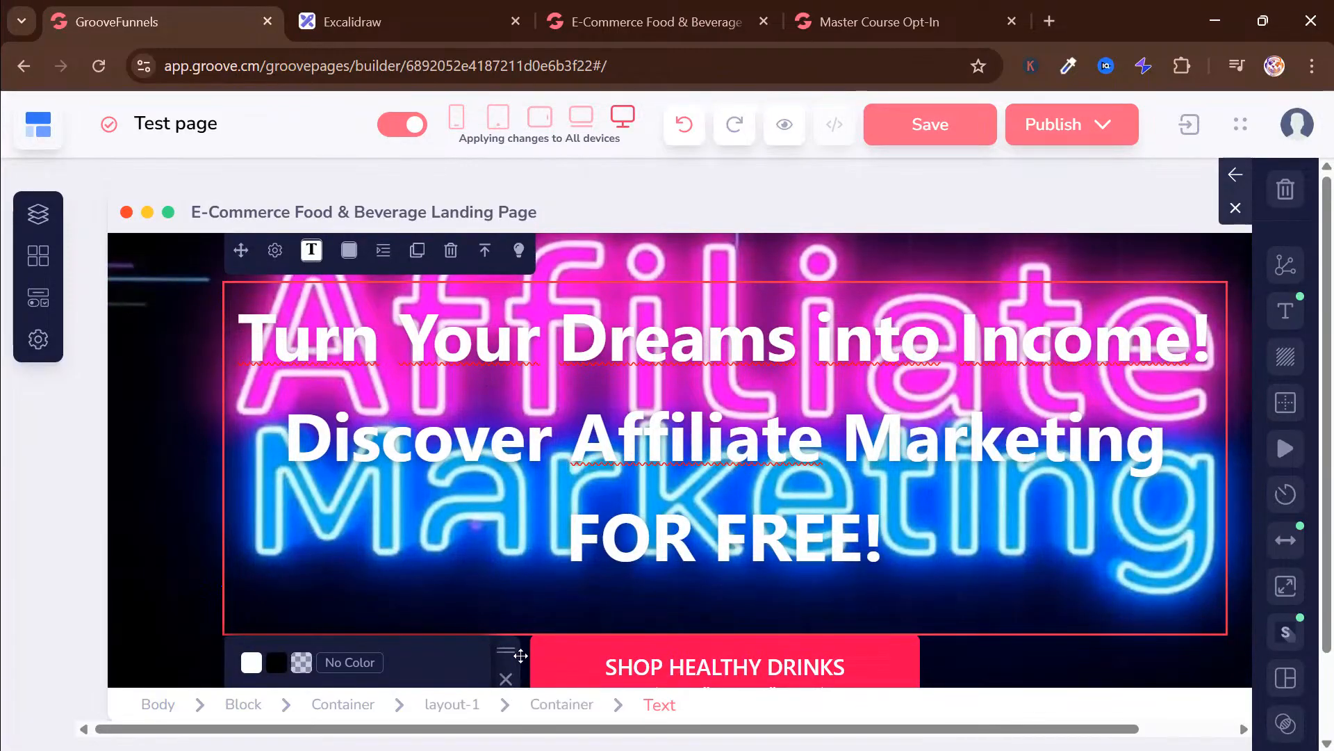
left_click(507, 651)
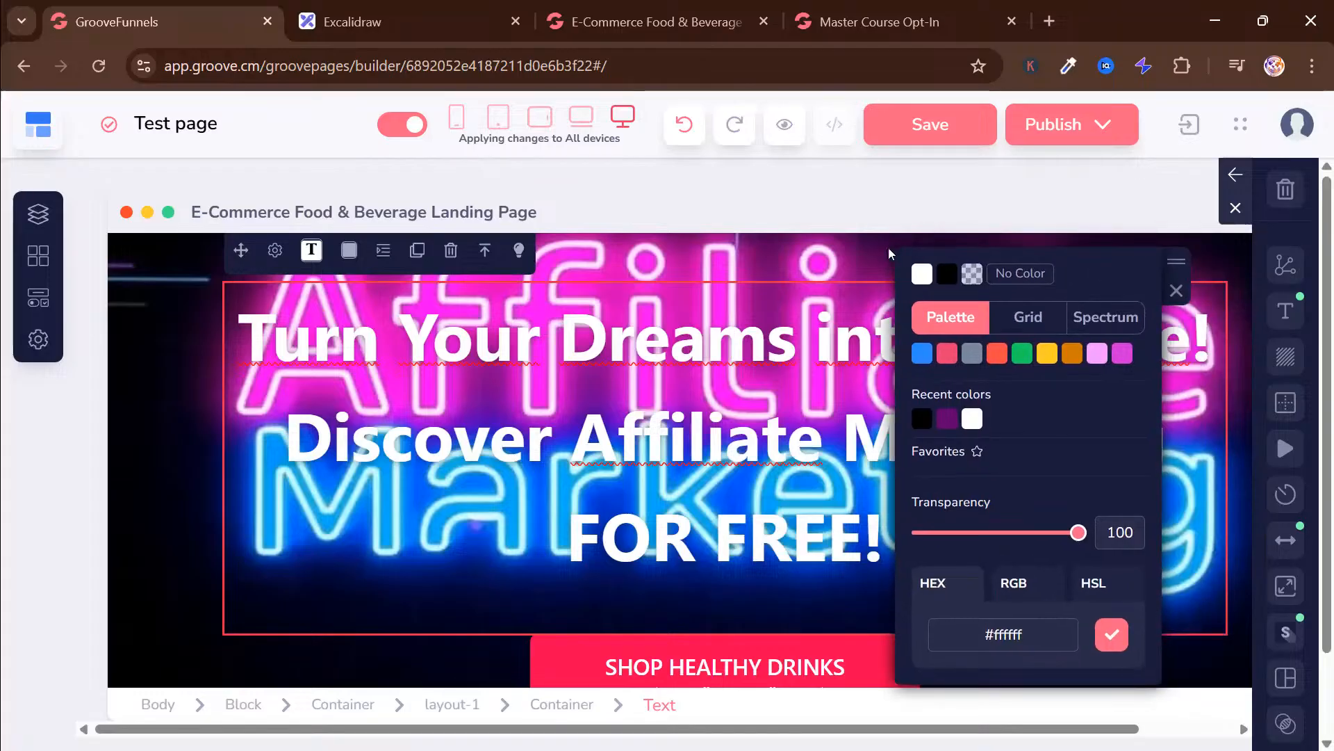
scroll(697, 397, "up", 1)
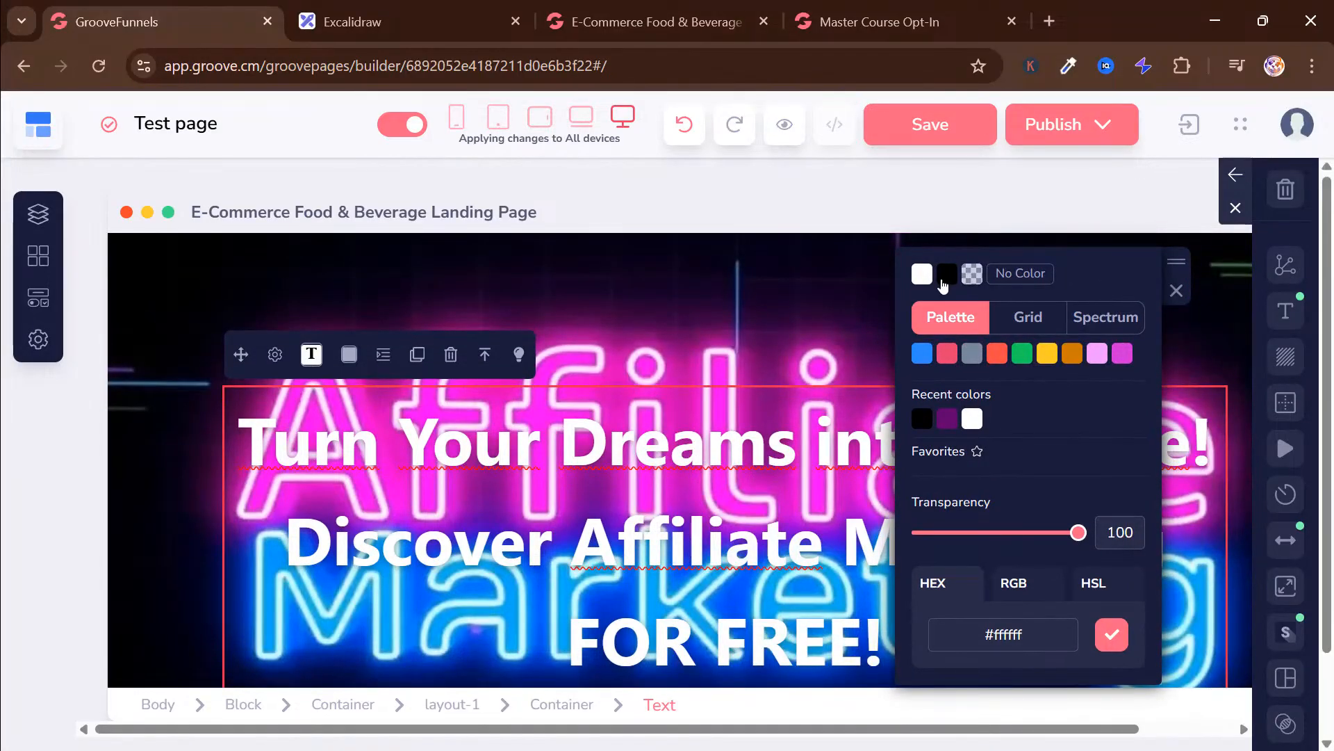
left_click(945, 276)
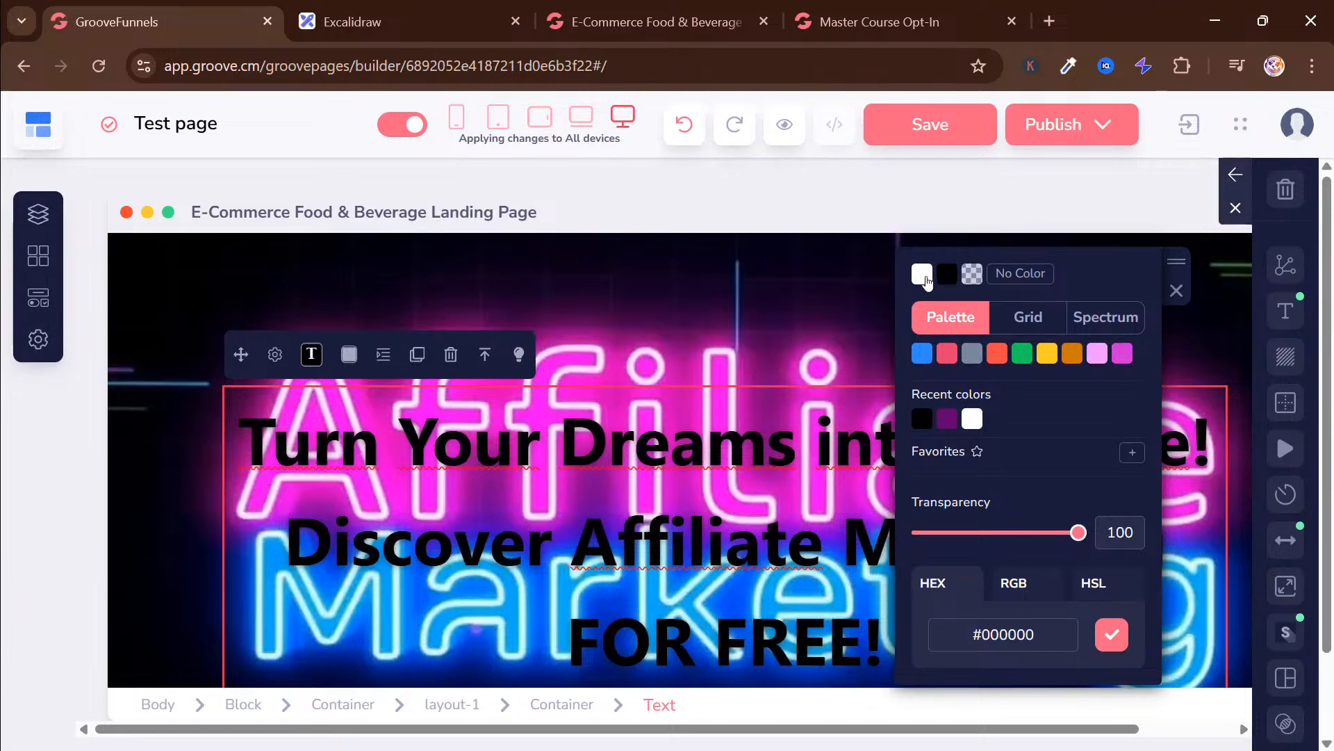
left_click(925, 276)
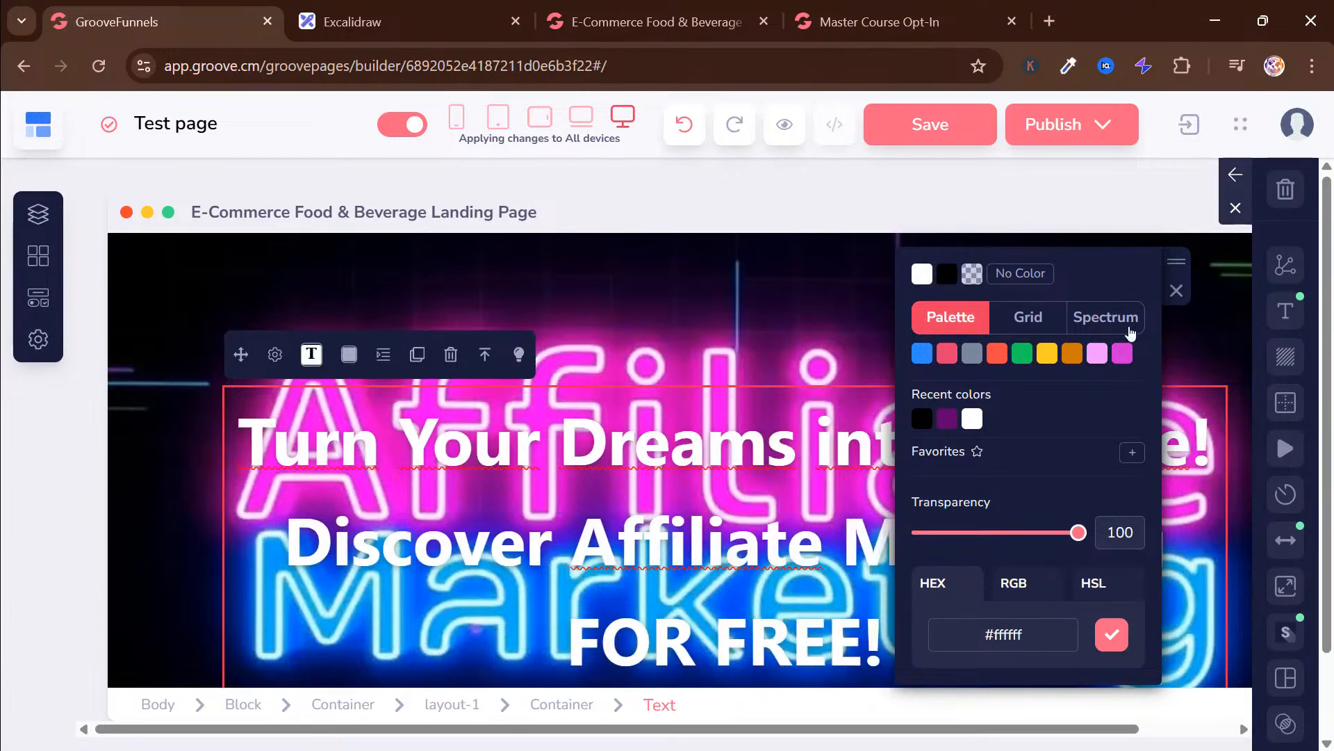
left_click(1173, 290)
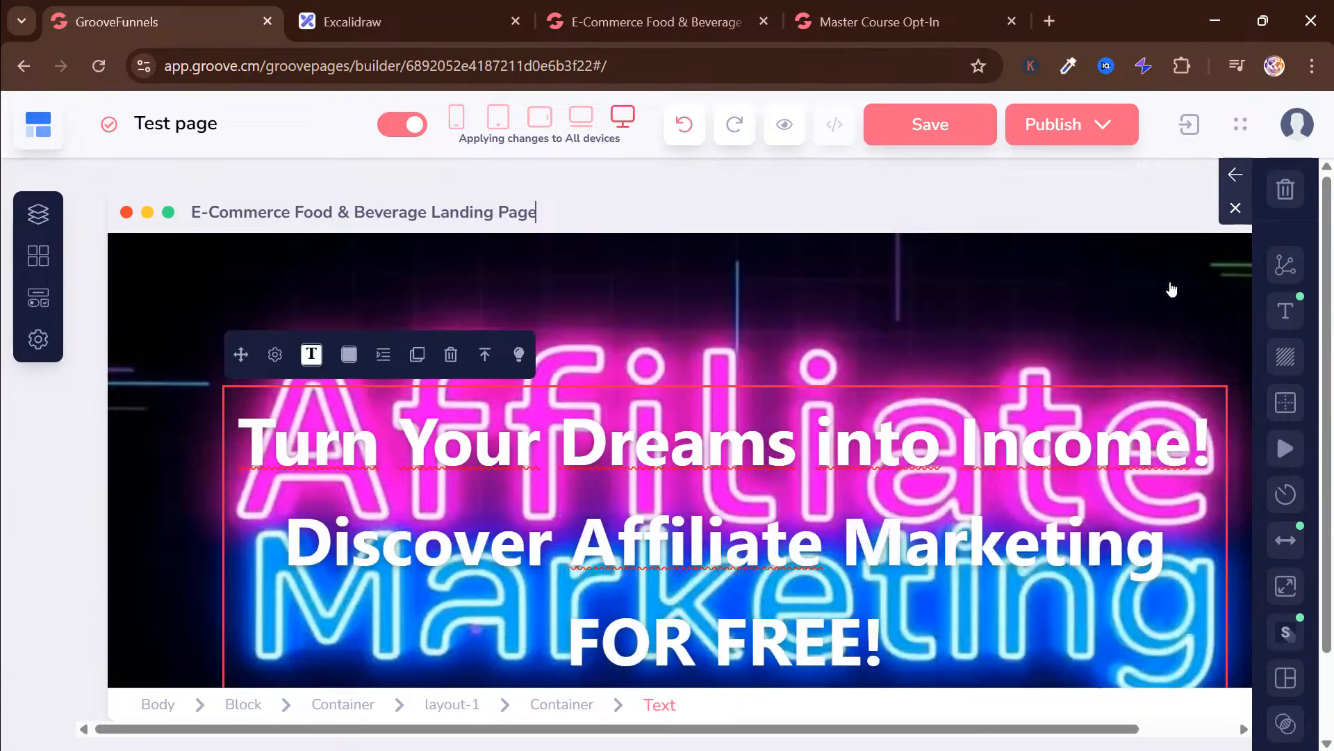
Give the hero heading a black #000000 background colour with its transparency set to 61
left_click(347, 358)
scroll(415, 424, "down", 8)
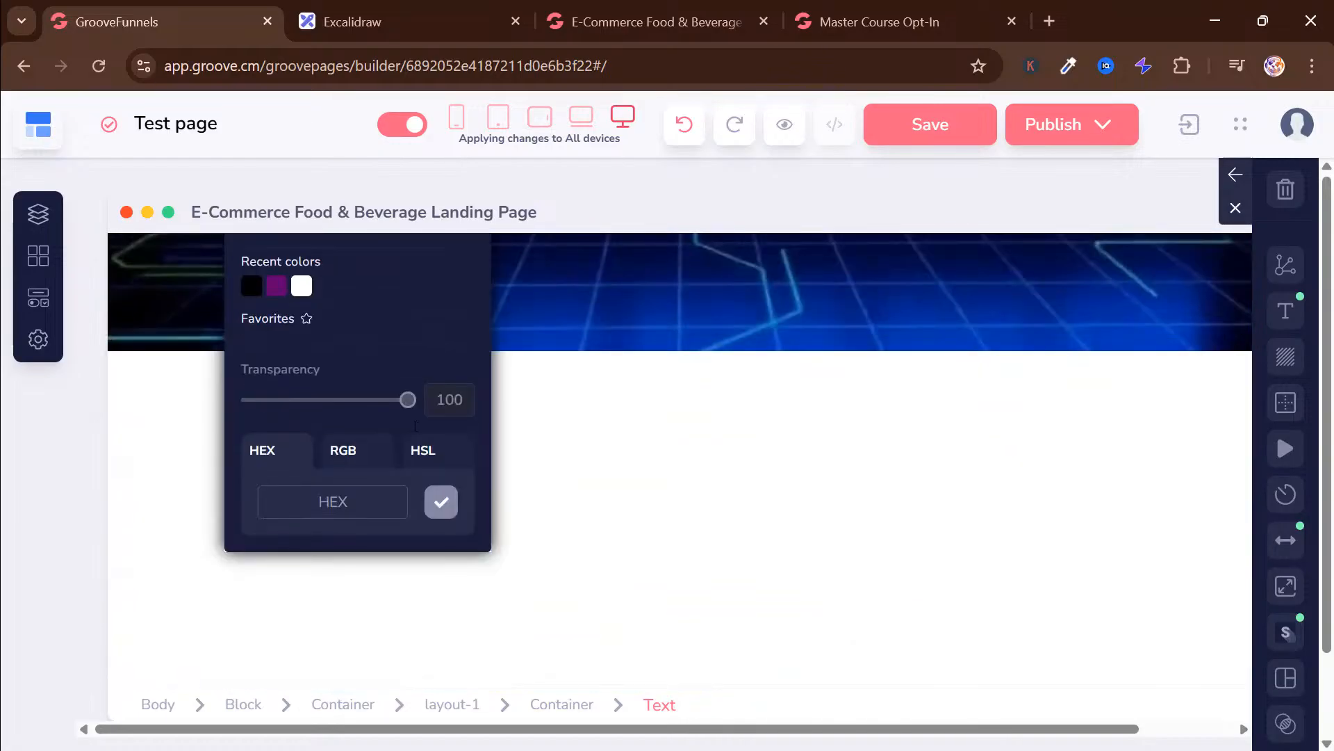
scroll(586, 486, "up", 6)
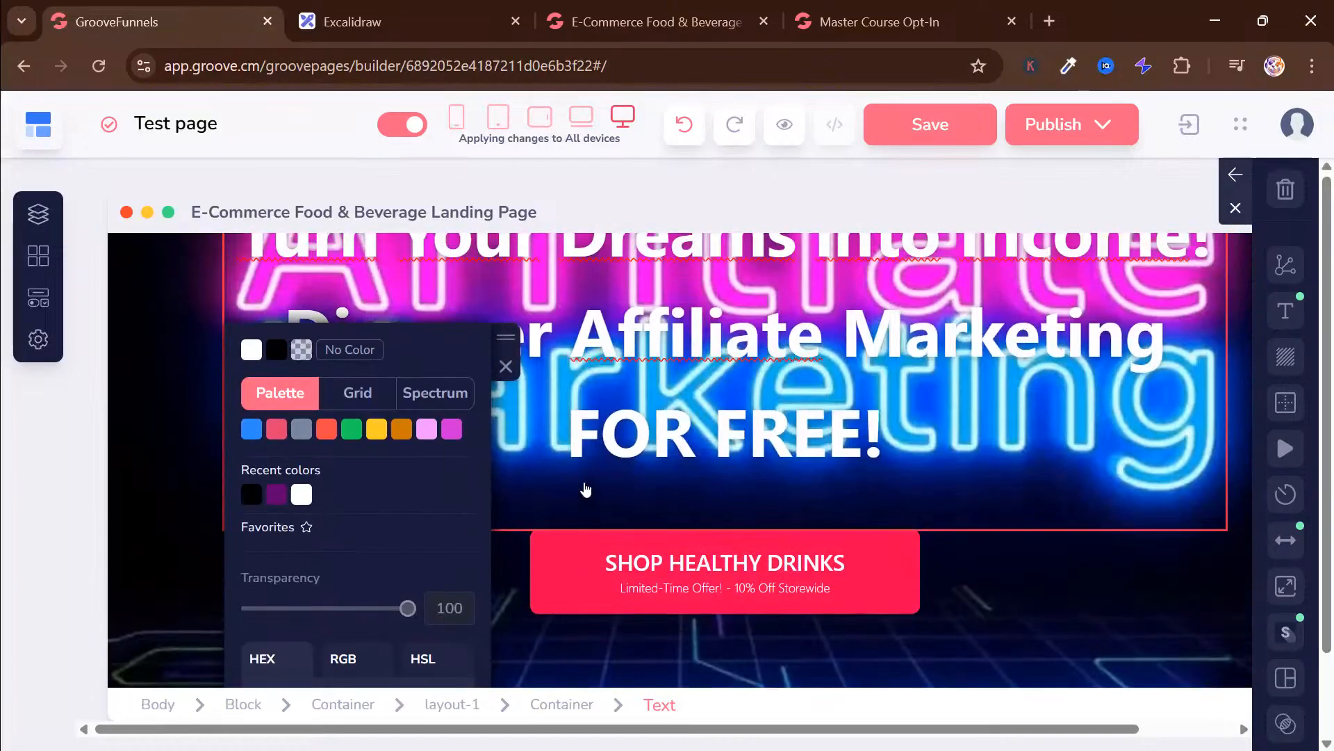
left_click_drag(502, 544, 1249, 222)
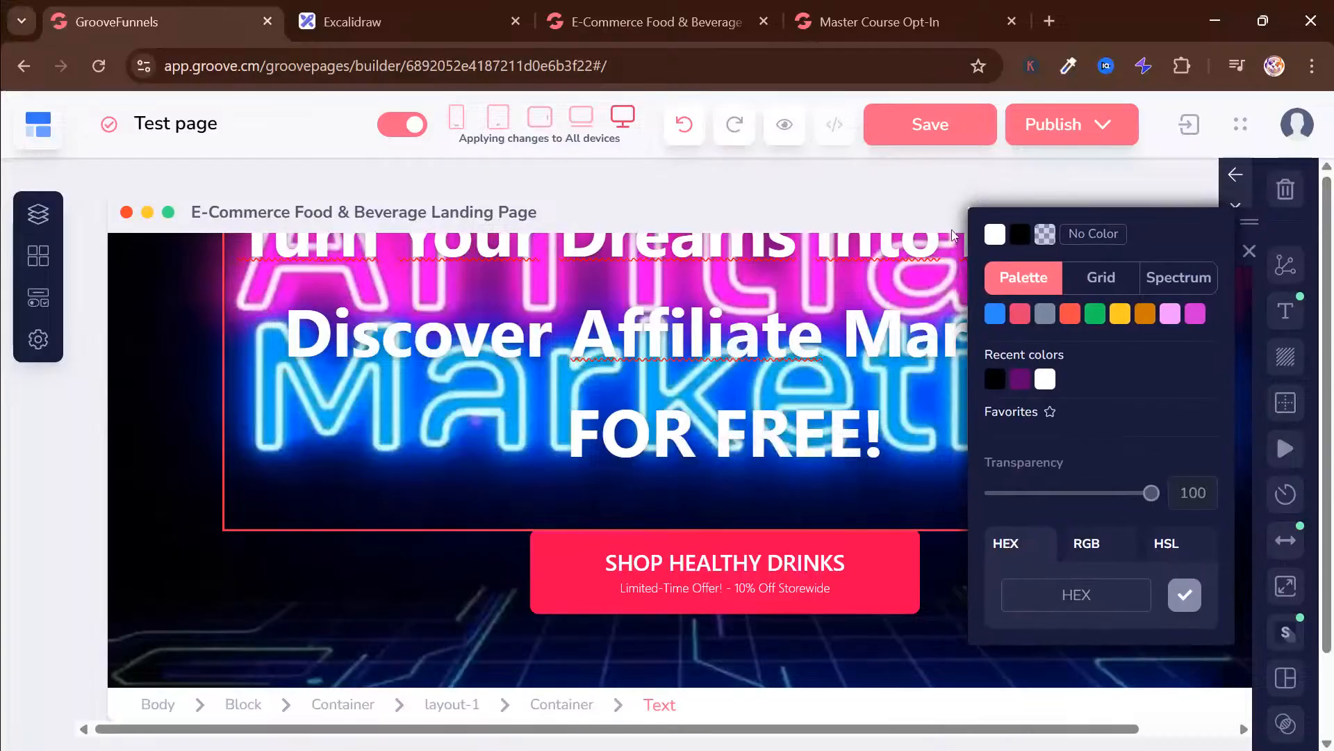
scroll(680, 459, "up", 3)
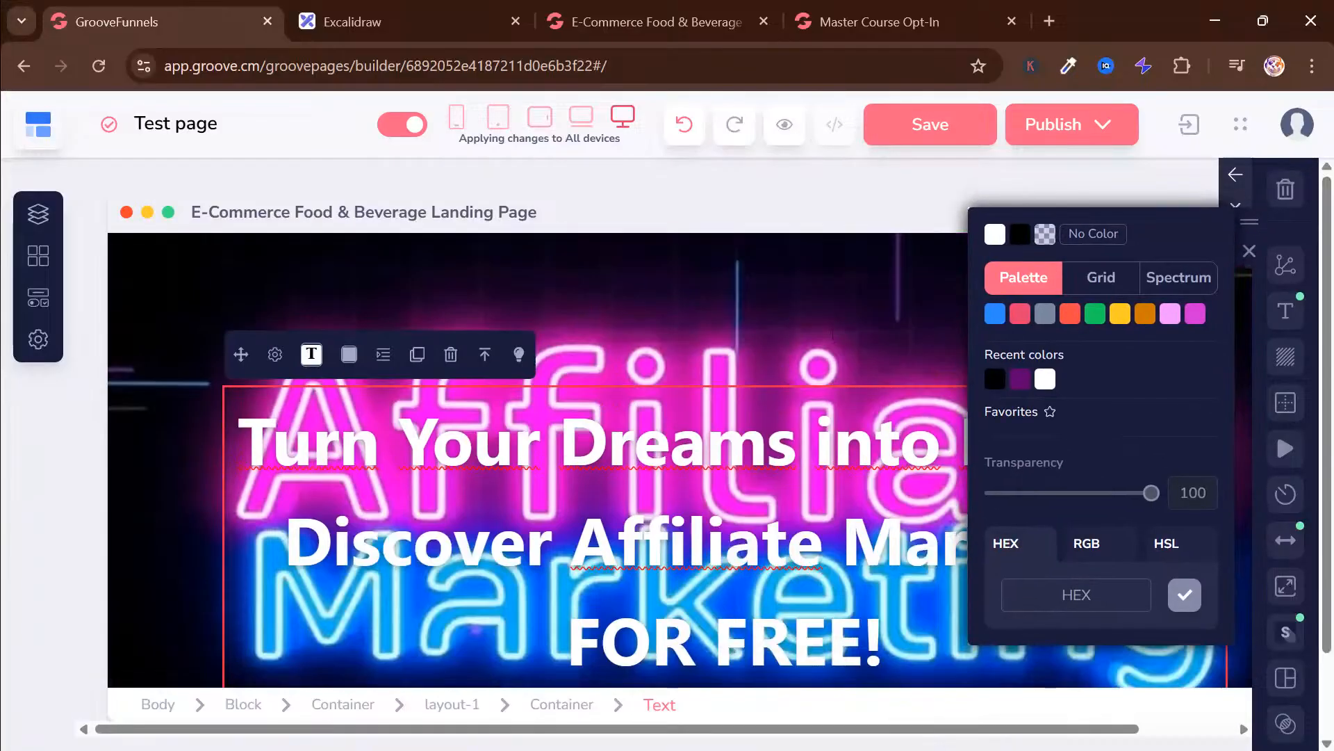
left_click(1020, 234)
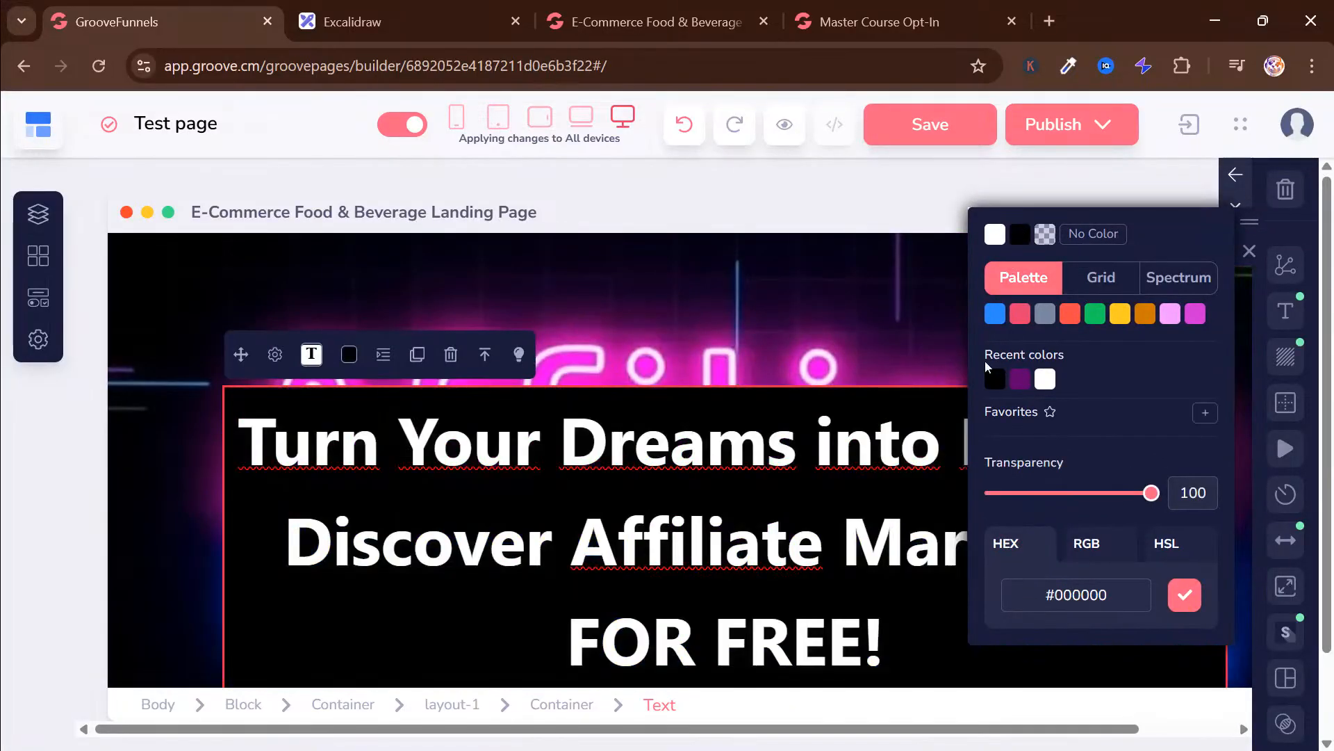
left_click_drag(1152, 494, 1088, 485)
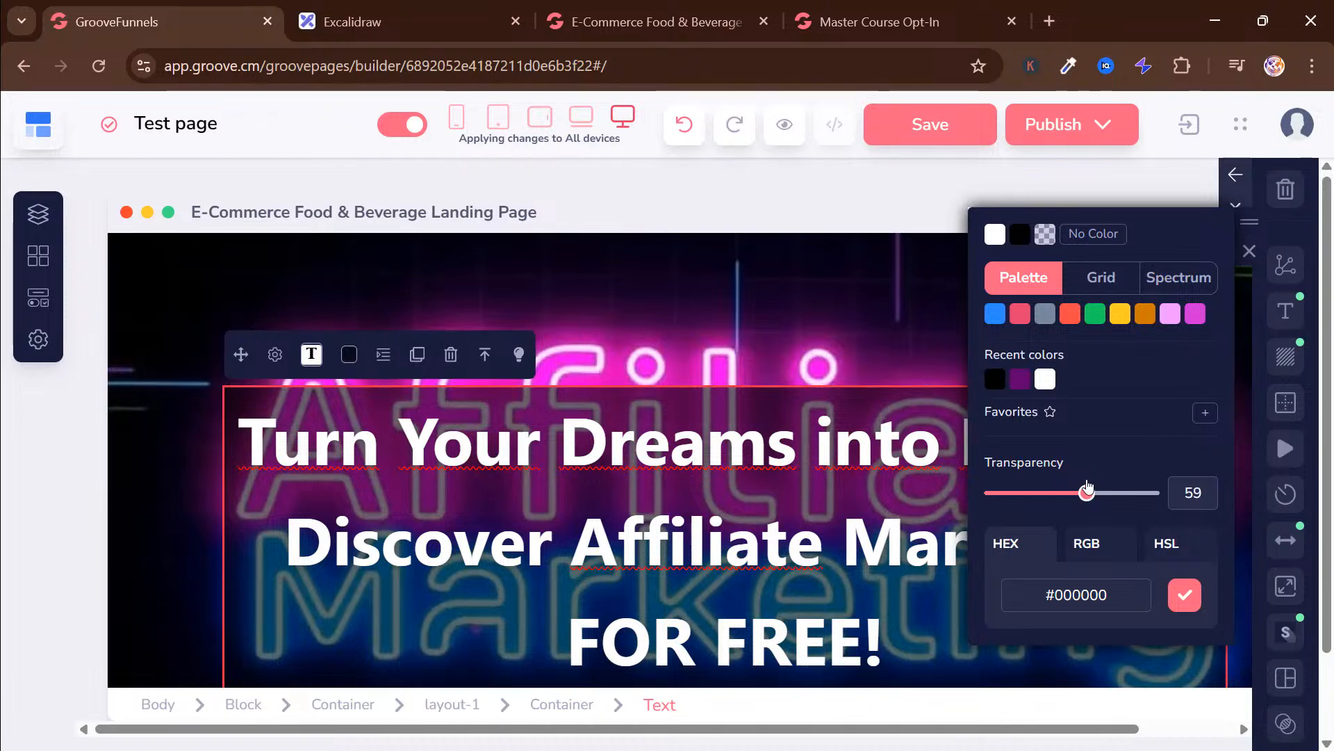
left_click_drag(1091, 488, 1093, 488)
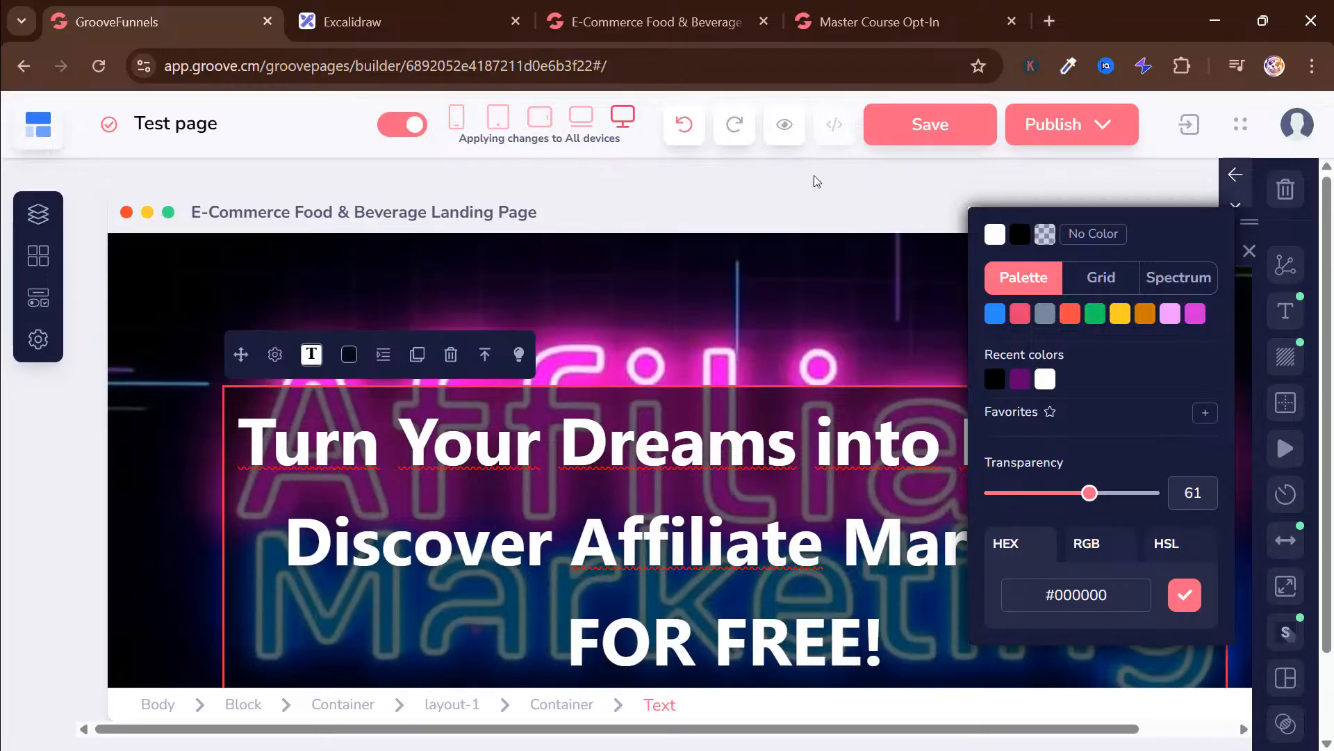
Check the banner in the finished landing page preview and insert the matching red one-time-special countdown timer block above the hero
left_click(650, 22)
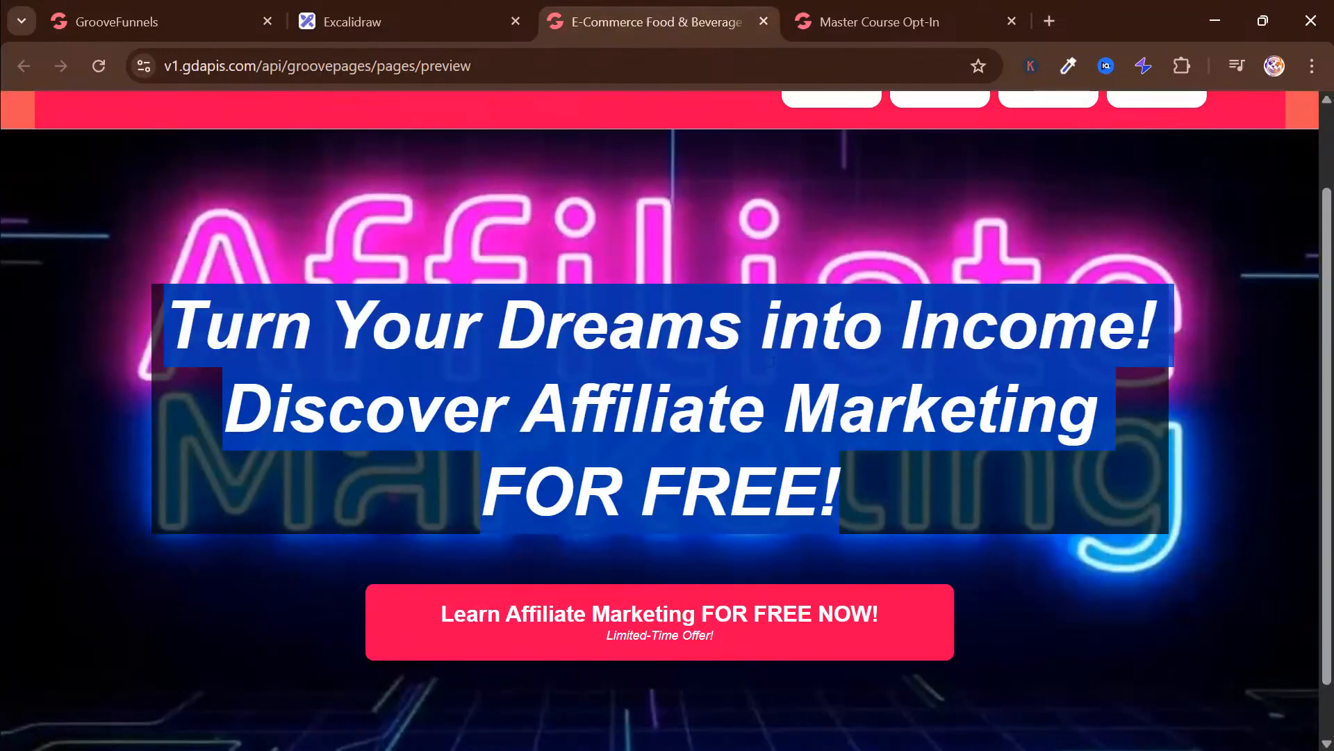
left_click(1234, 281)
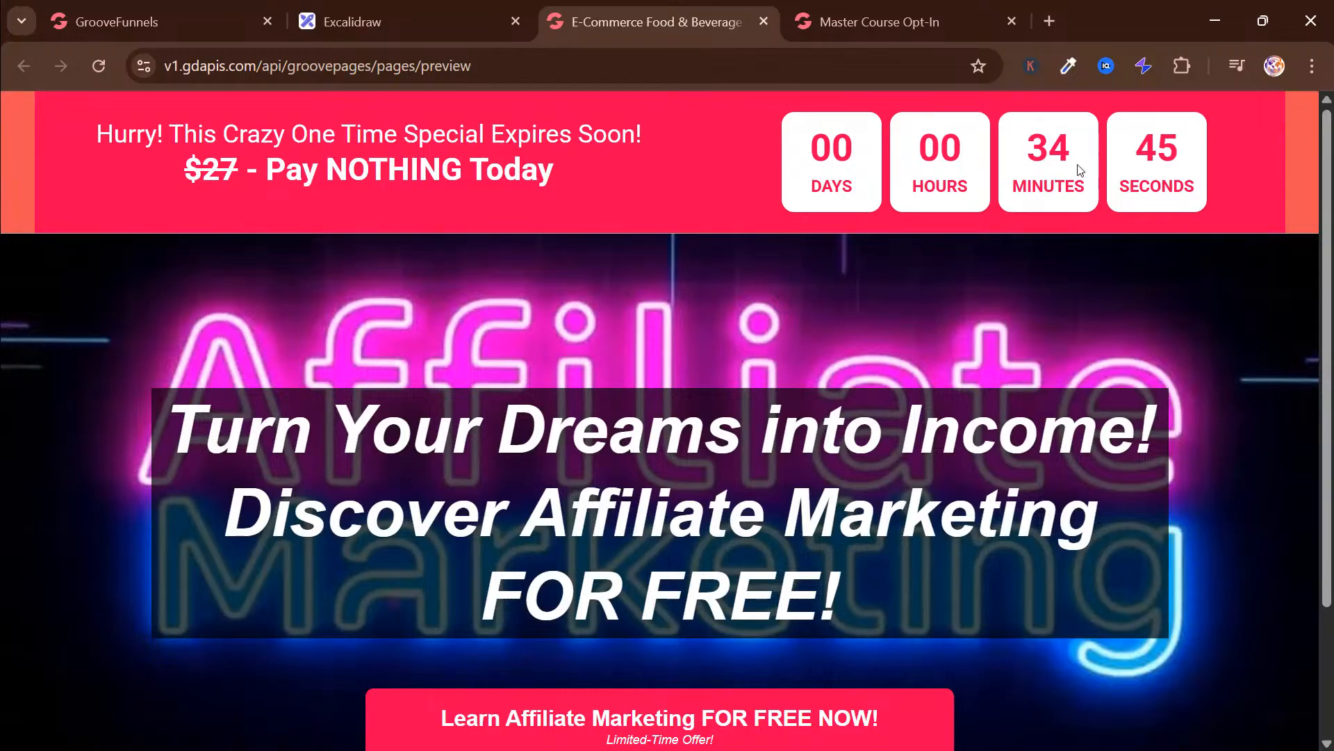
left_click(208, 8)
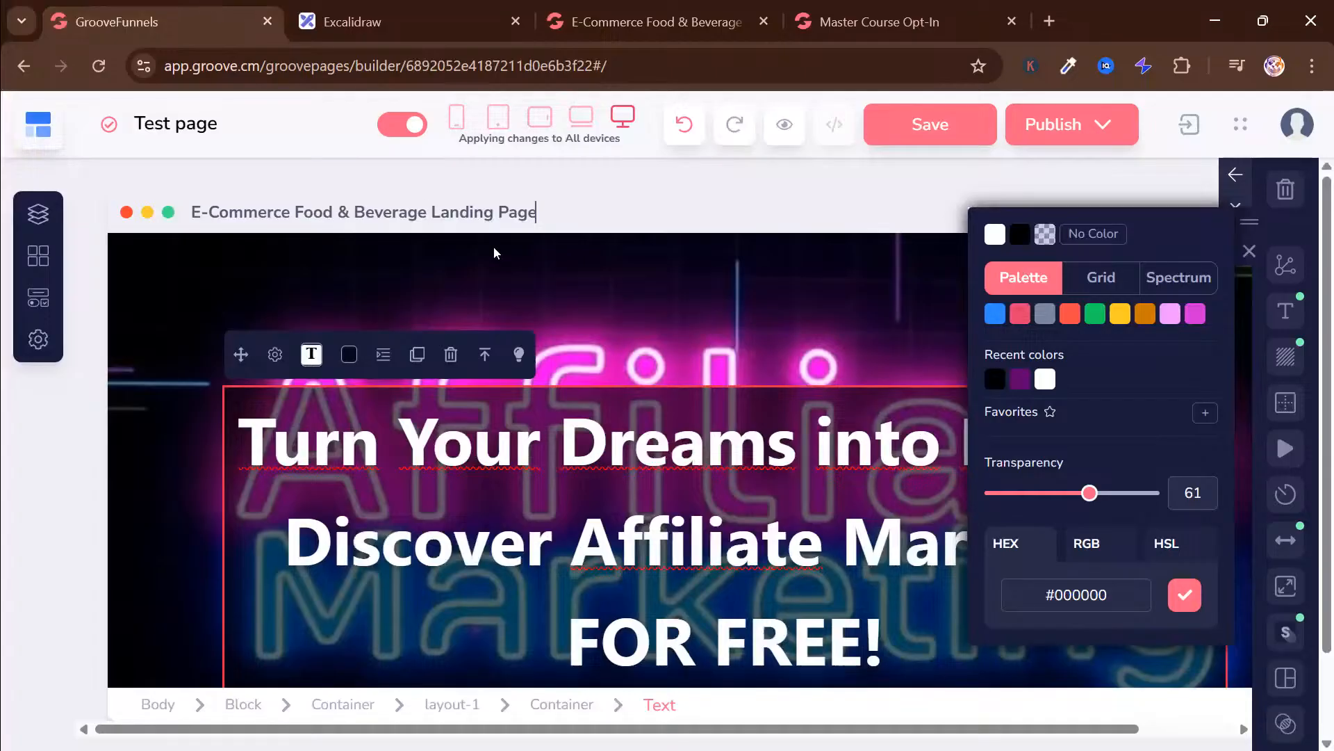
left_click(374, 253)
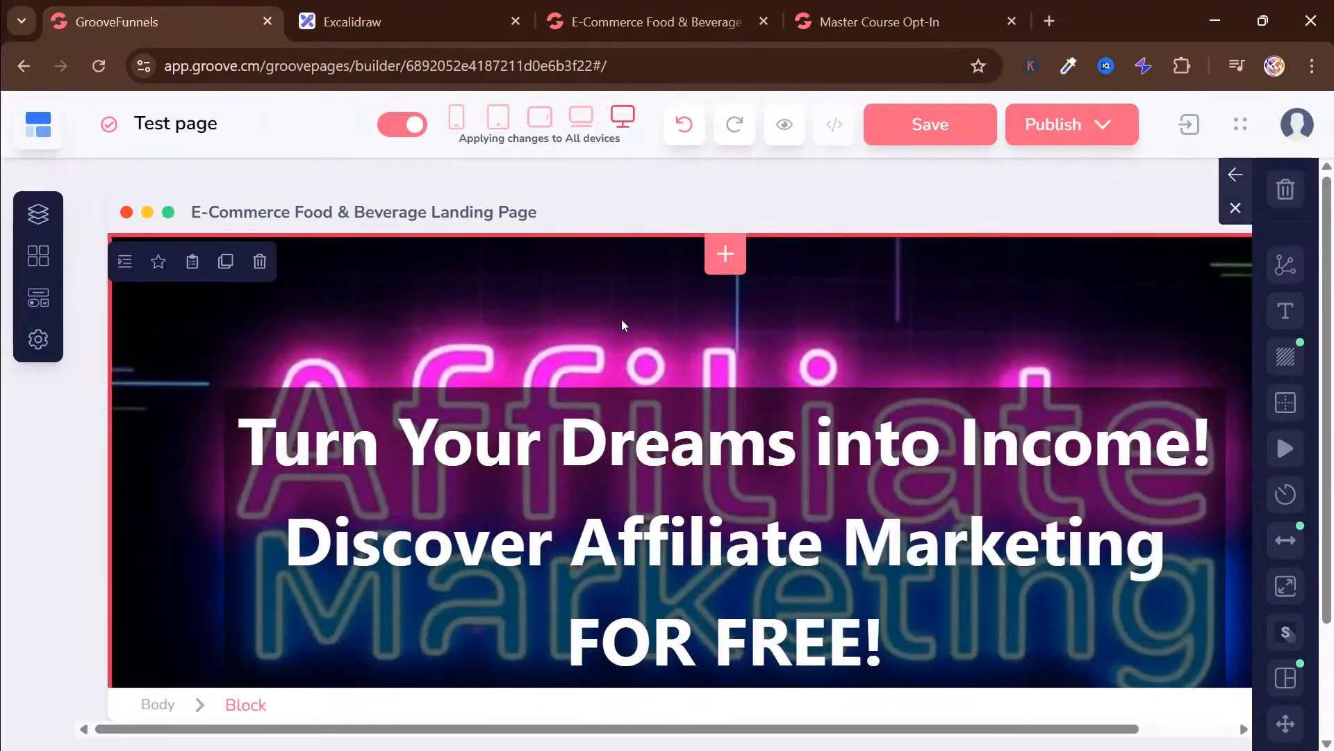
left_click(724, 254)
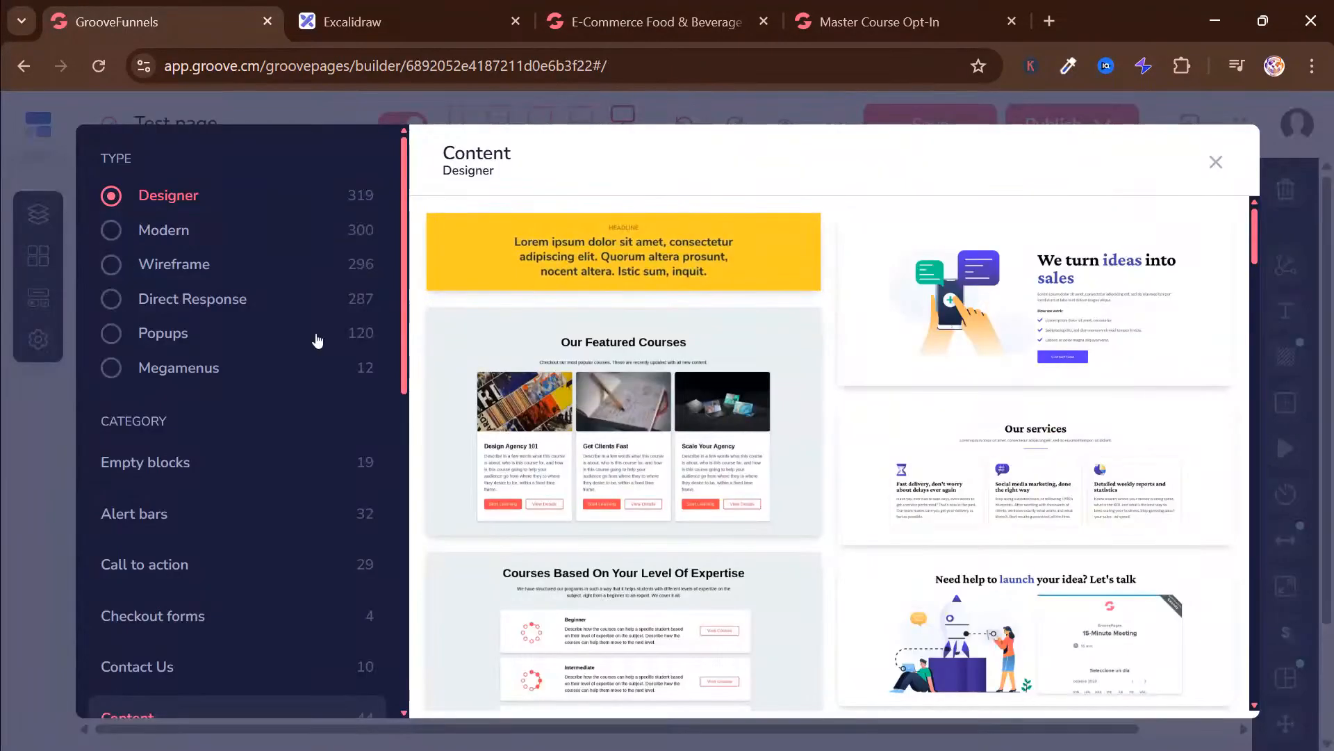
scroll(244, 414, "down", 5)
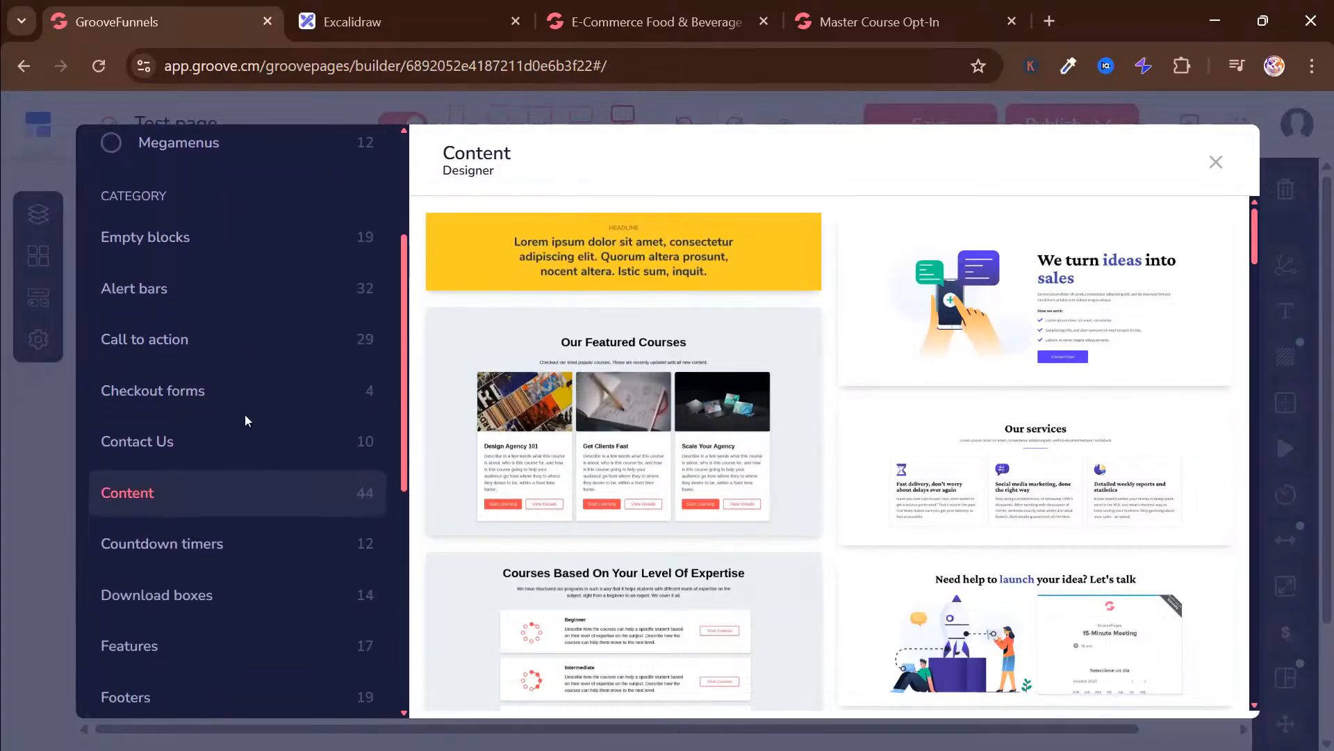
left_click(217, 471)
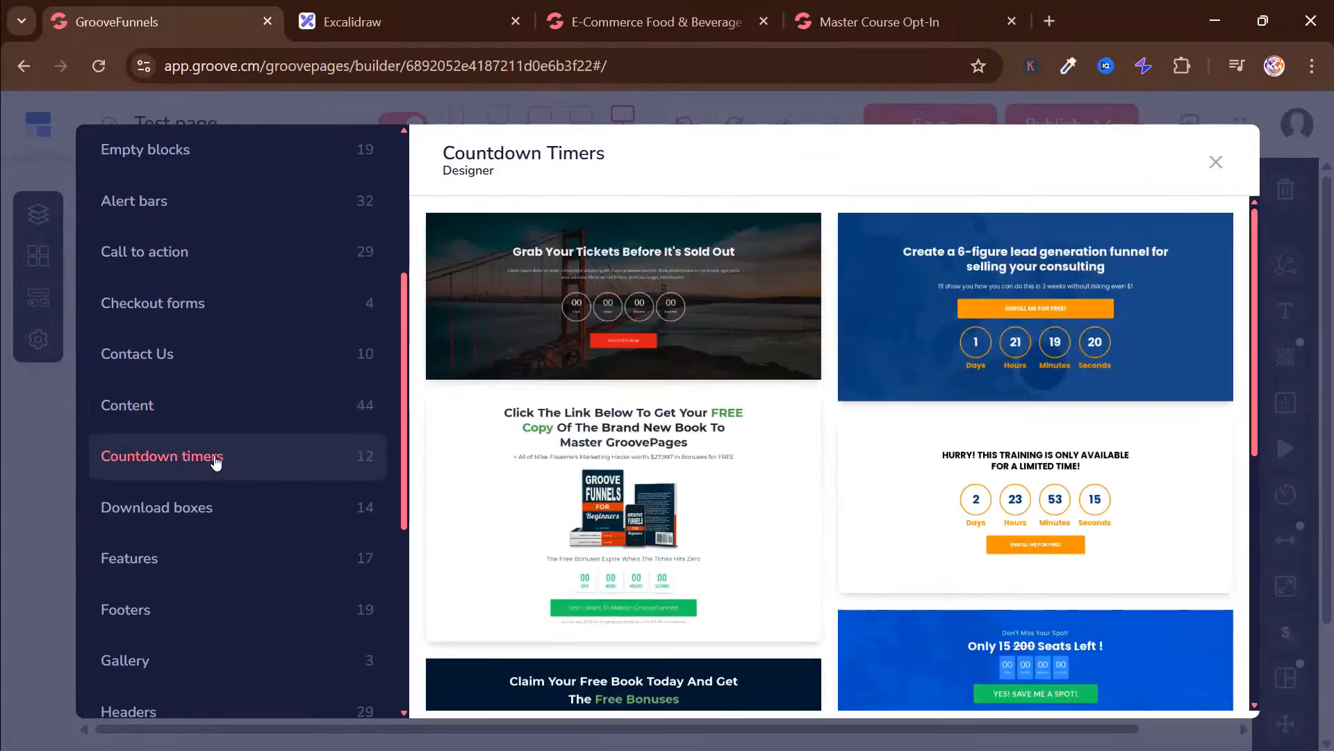
scroll(808, 401, "down", 7)
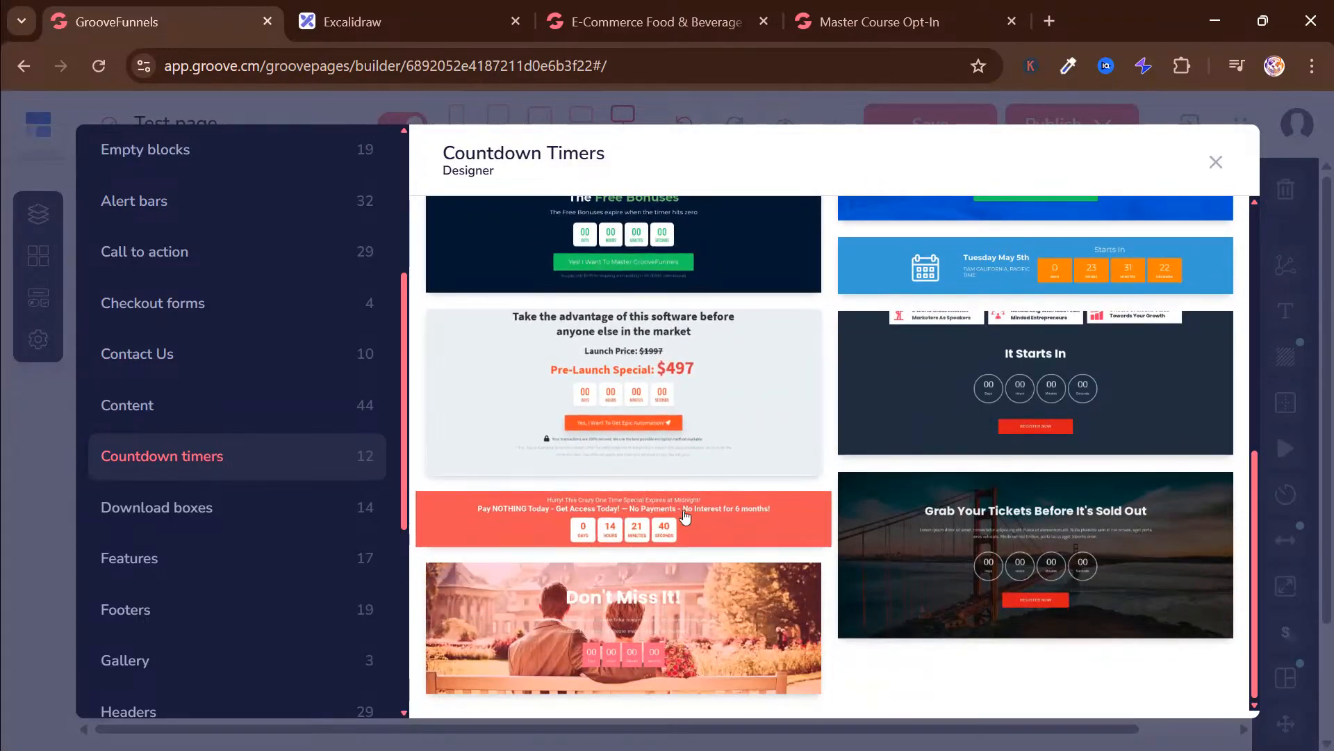
left_click(686, 526)
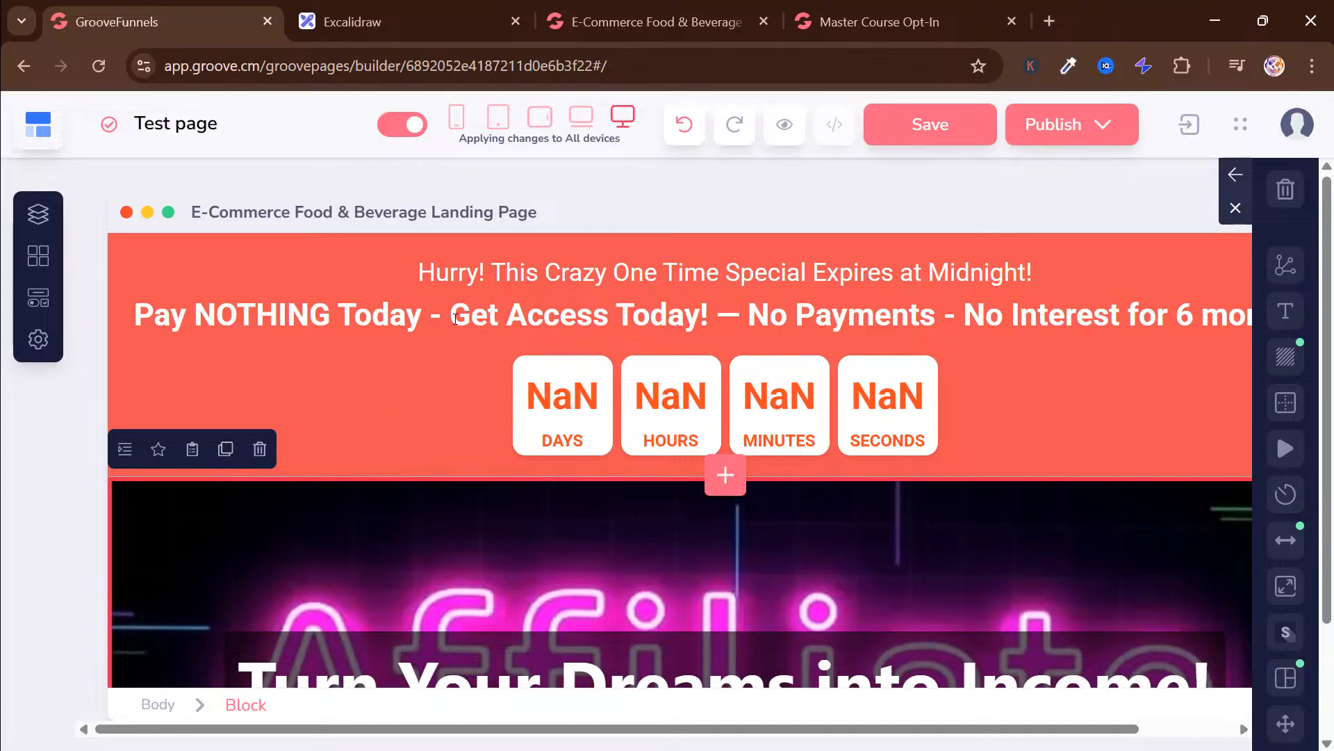
Remove the no-payments and no-interest wording from the countdown banner's bold line, leaving "Pay NOTHING Today - Get Access Today!"
left_click(424, 320)
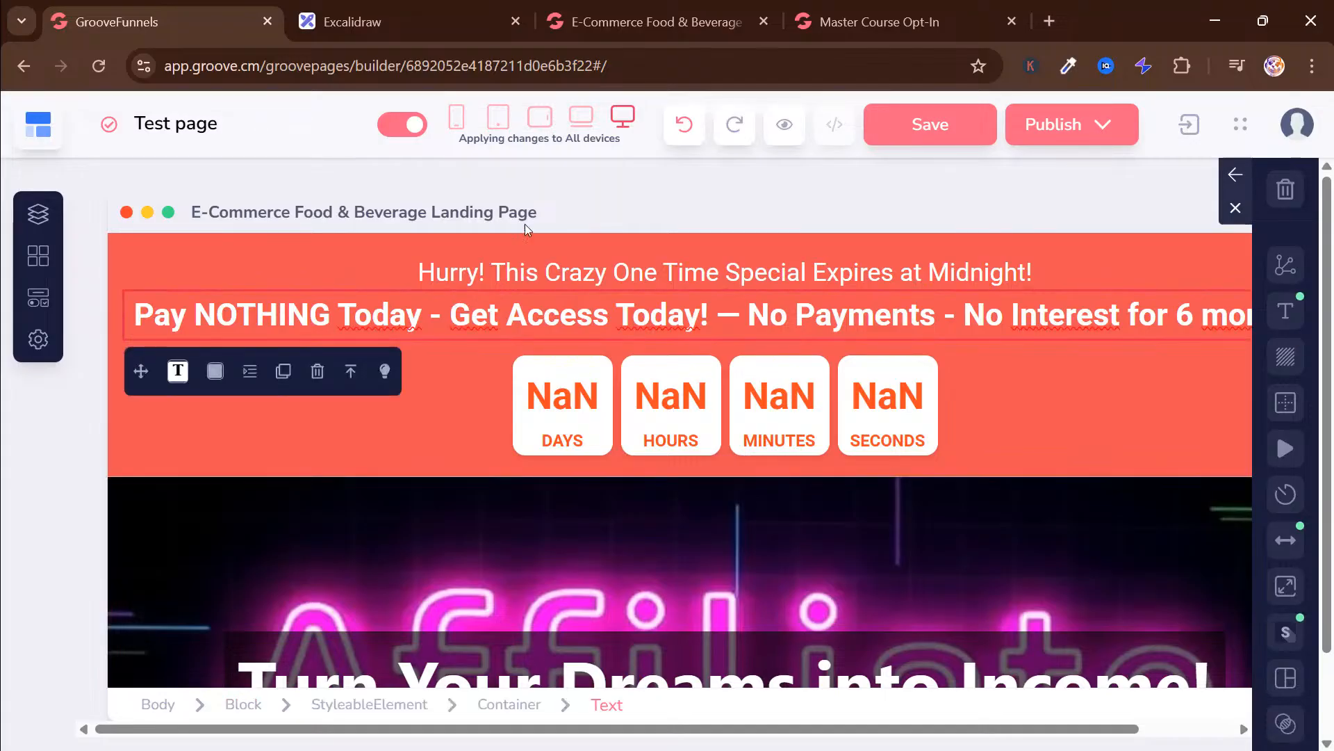
left_click(640, 28)
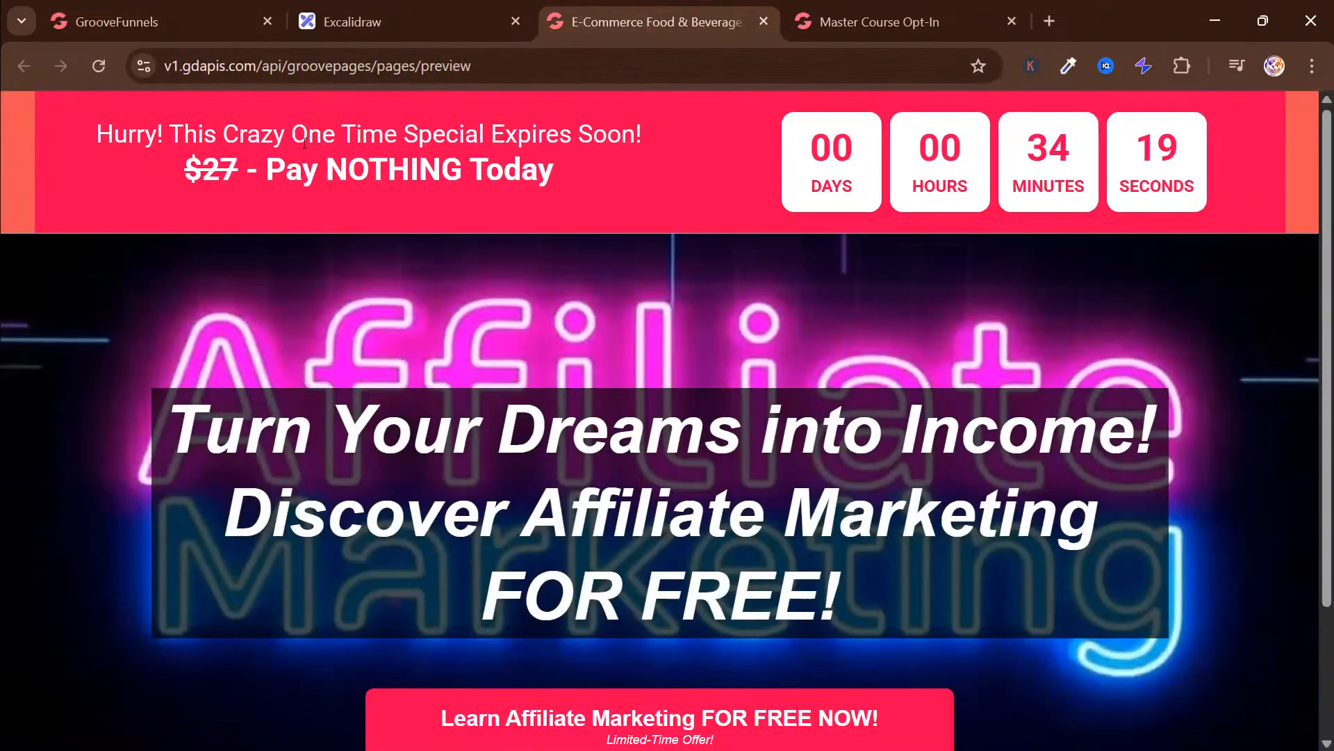
left_click(190, 28)
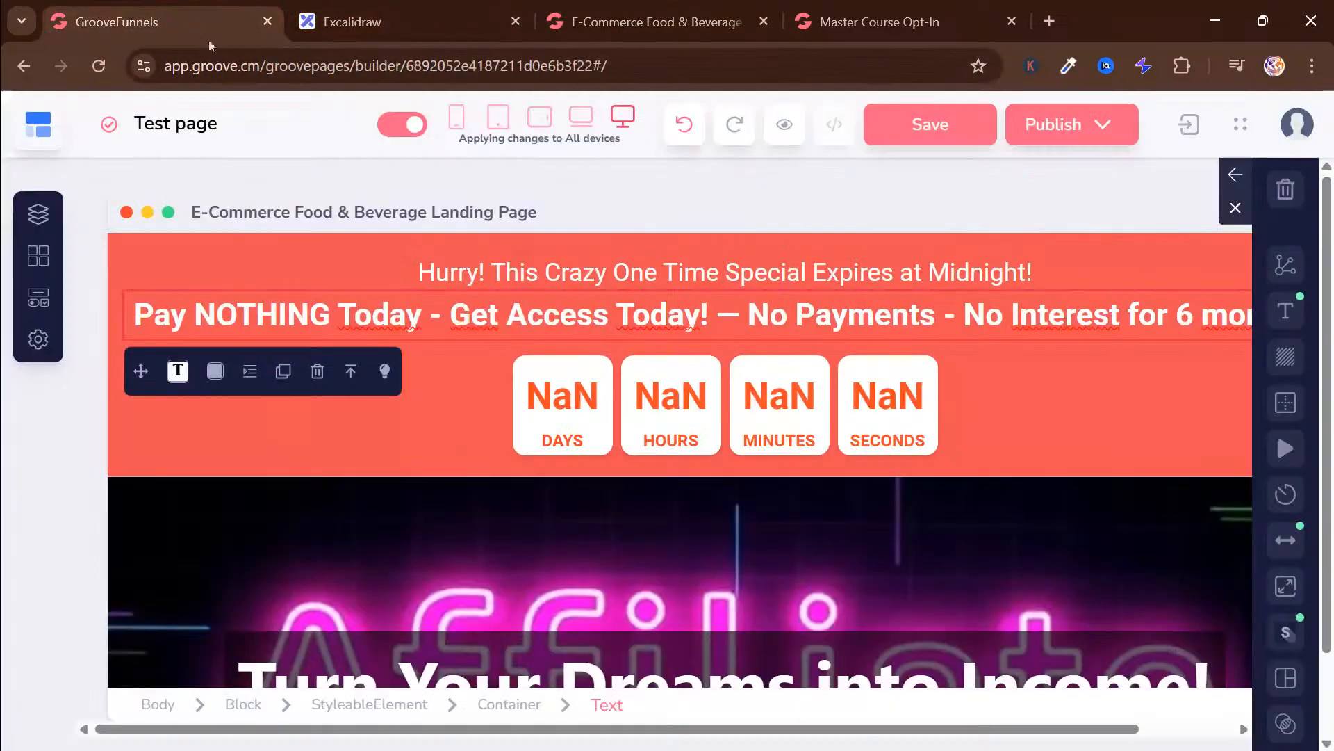
left_click(769, 326)
left_click_drag(942, 316, 1331, 254)
key("BackSpace")
key("BackSpace")
key("BackSpace")
key("BackSpace")
key("BackSpace")
key("BackSpace")
key("BackSpace")
key("BackSpace")
key("BackSpace")
key("BackSpace")
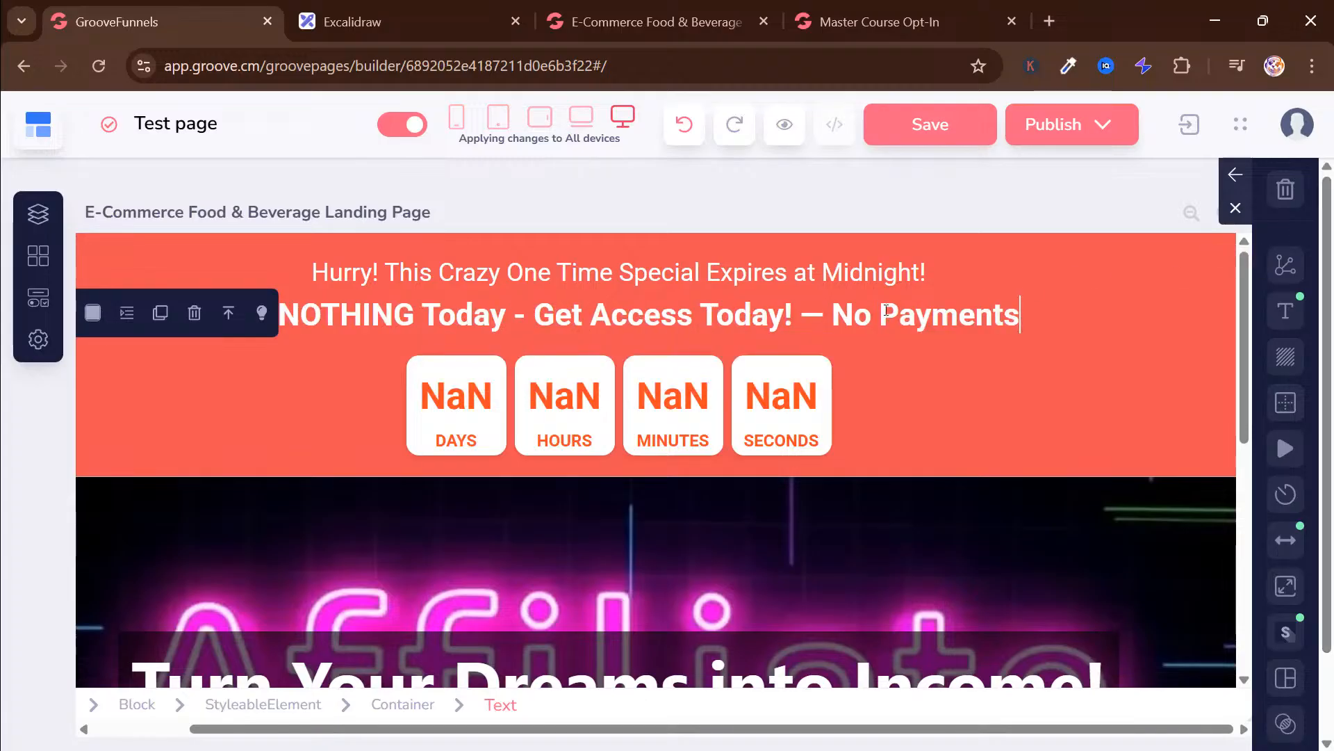
key("BackSpace")
key("BackSpace")
key("BackSpace")
key("BackSpace")
key("BackSpace")
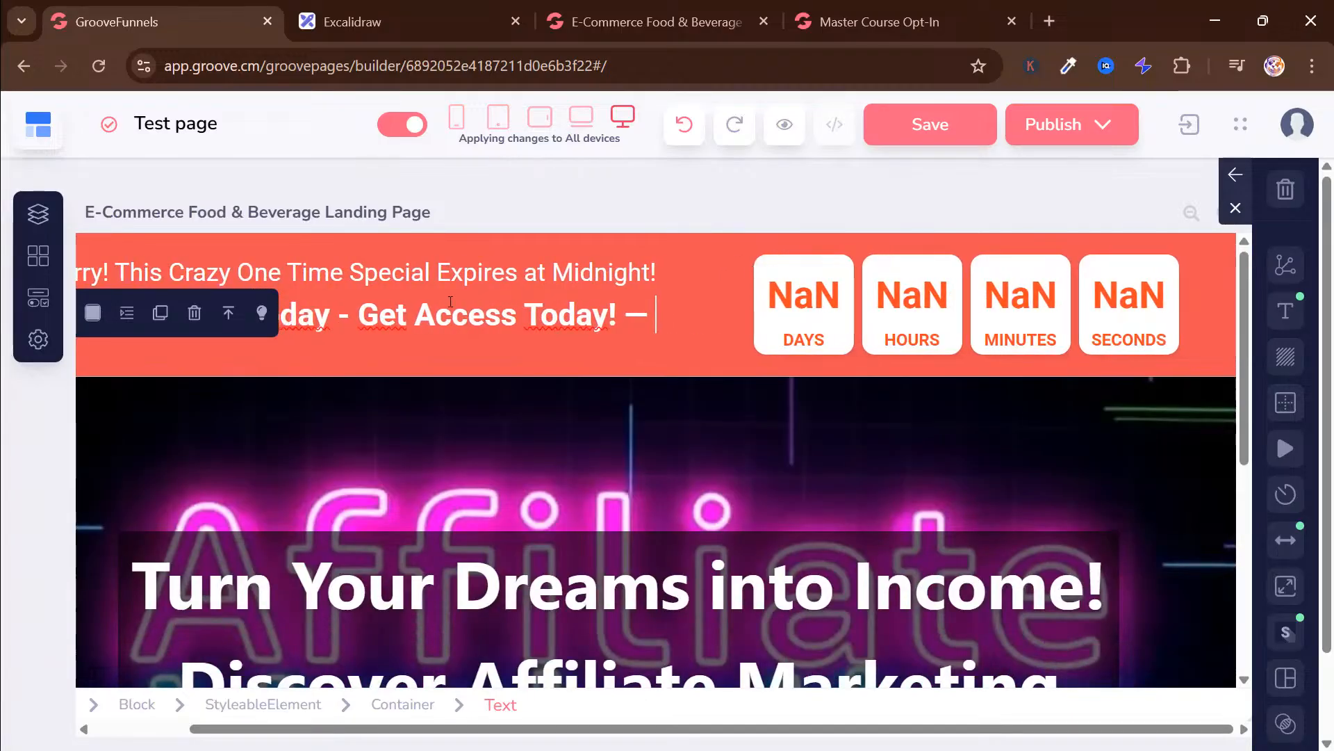
left_click(479, 431)
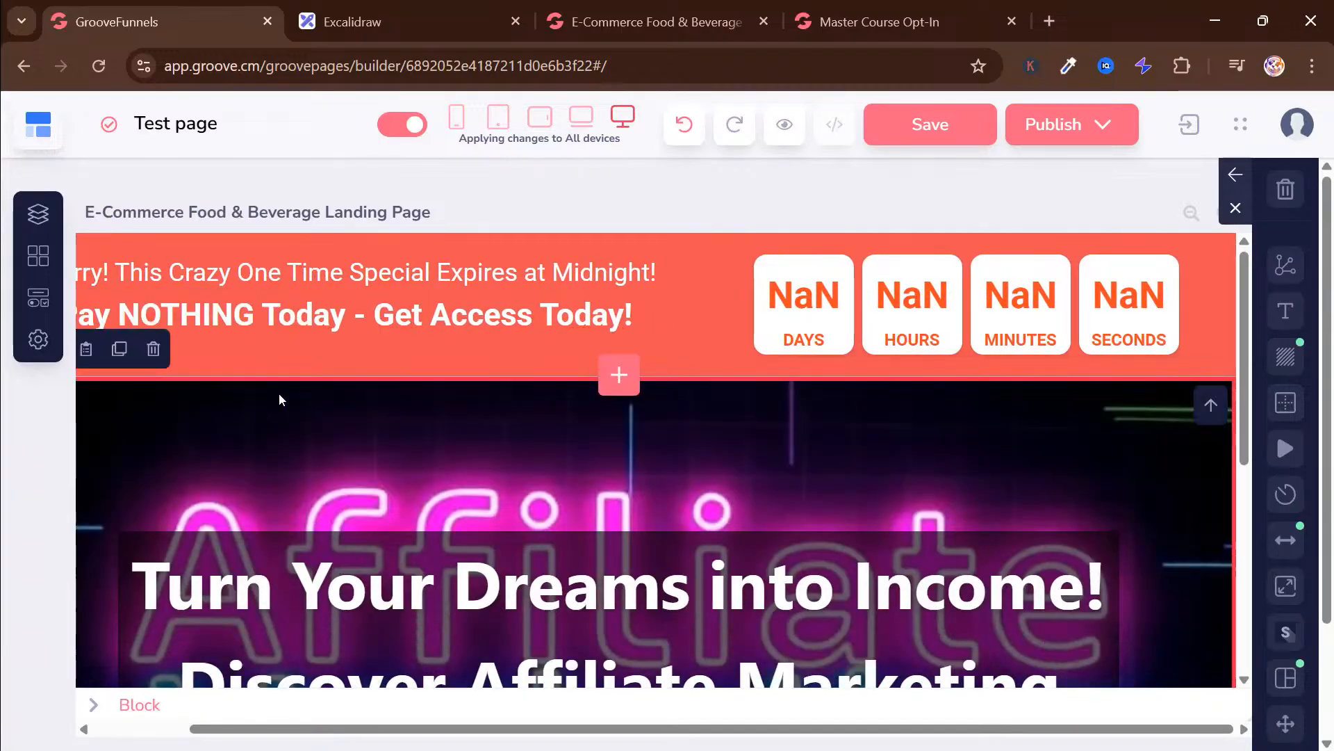
Compare with the finished preview and shorten the countdown banner's bold line to "Pay NOTHING Today"
left_click(641, 316)
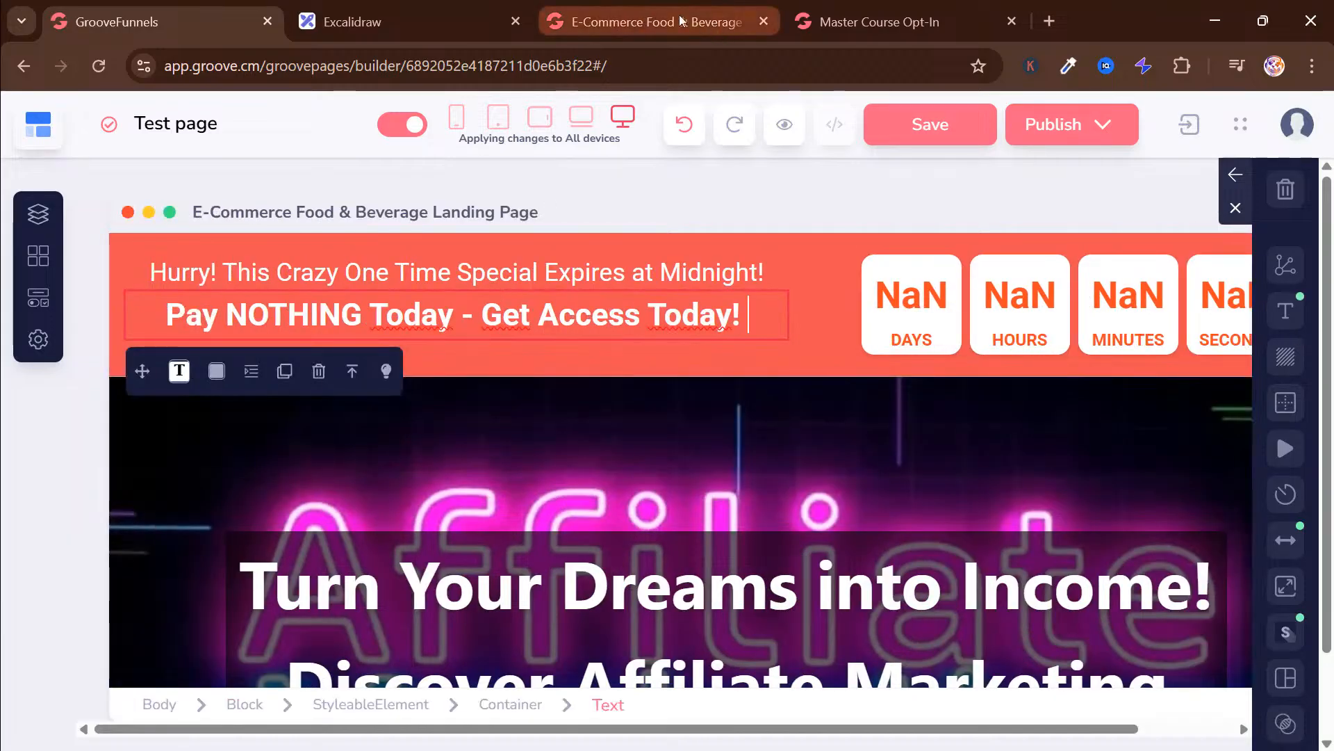
left_click(685, 23)
left_click(167, 22)
key("BackSpace")
key("BackSpace")
key("BackSpace")
key("BackSpace")
key("BackSpace")
key("BackSpace")
key("BackSpace")
key("BackSpace")
key("BackSpace")
key("BackSpace")
key("BackSpace")
key("BackSpace")
key("BackSpace")
key("BackSpace")
key("BackSpace")
key("BackSpace")
key("BackSpace")
key("BackSpace")
key("BackSpace")
key("BackSpace")
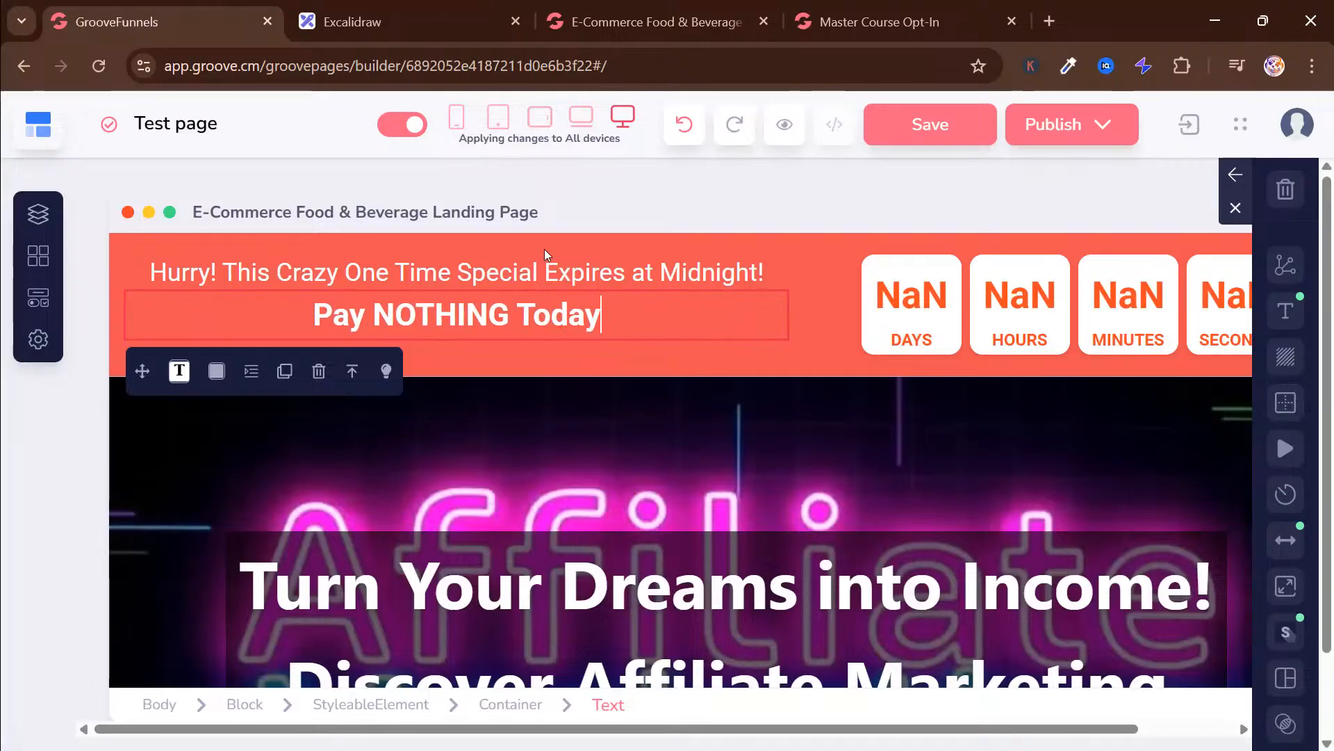
Check the struck-out price in the finished landing page preview and add "$27" after the countdown banner's bold text
left_click(302, 311)
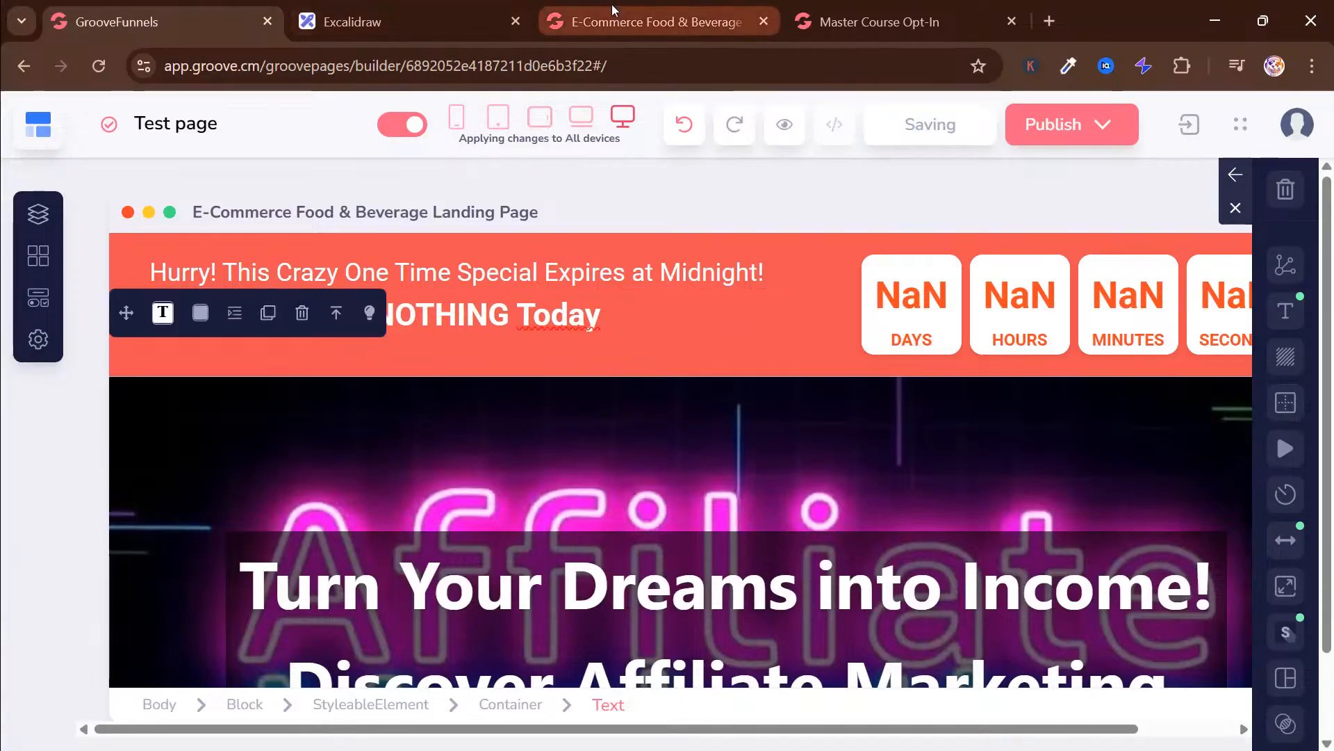
left_click(613, 11)
left_click_drag(183, 172, 241, 172)
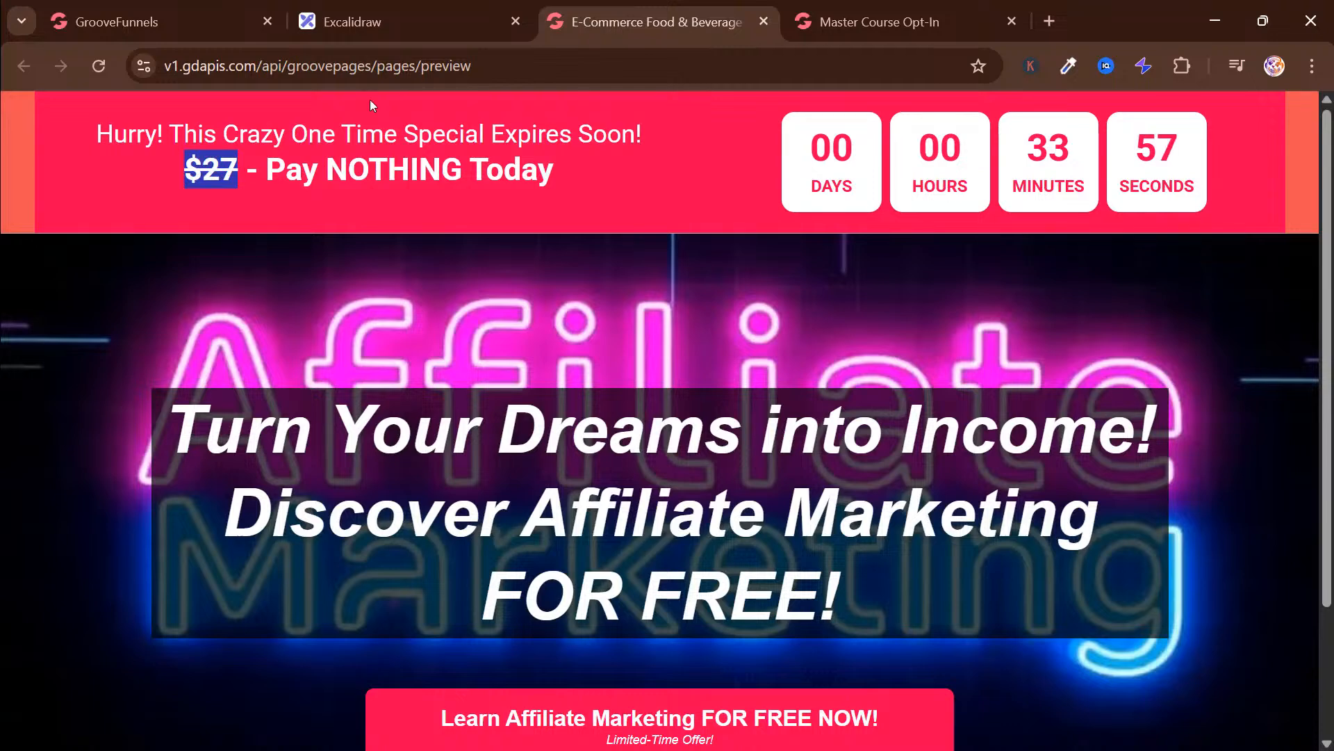
left_click(211, 21)
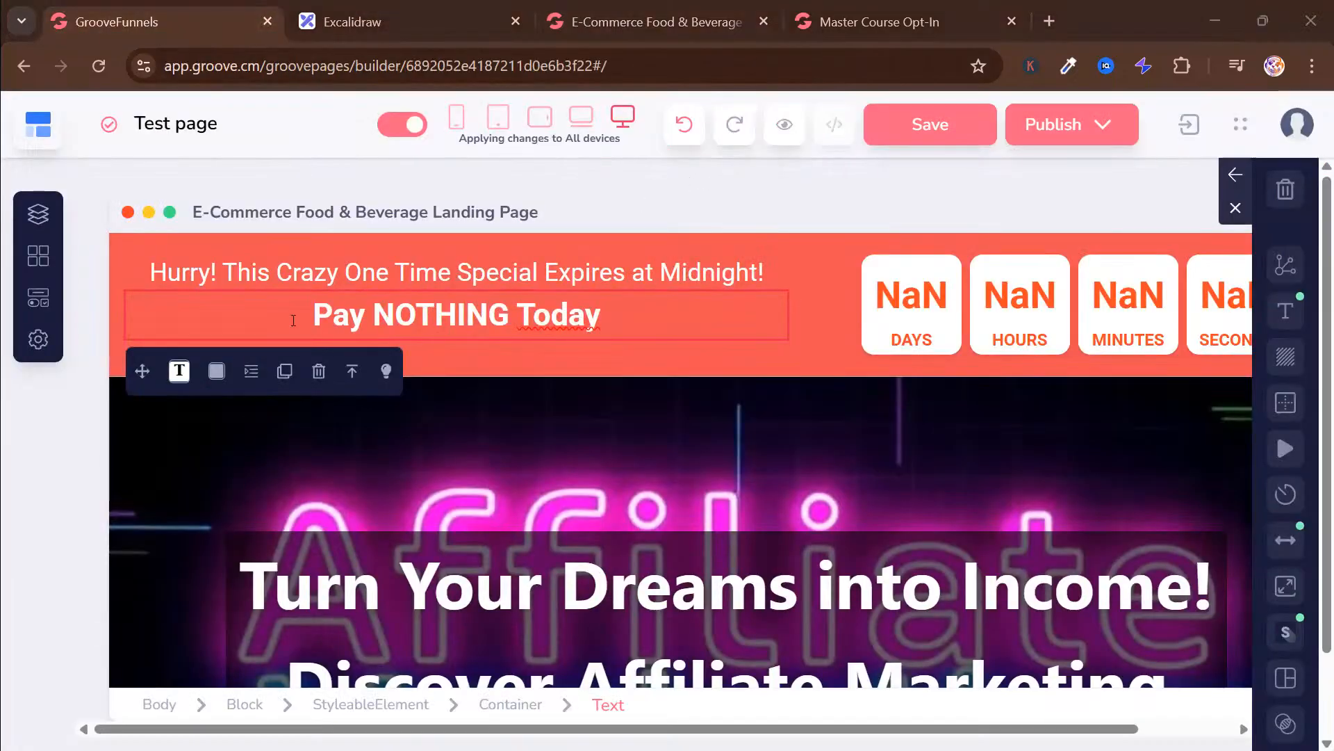
left_click(333, 325)
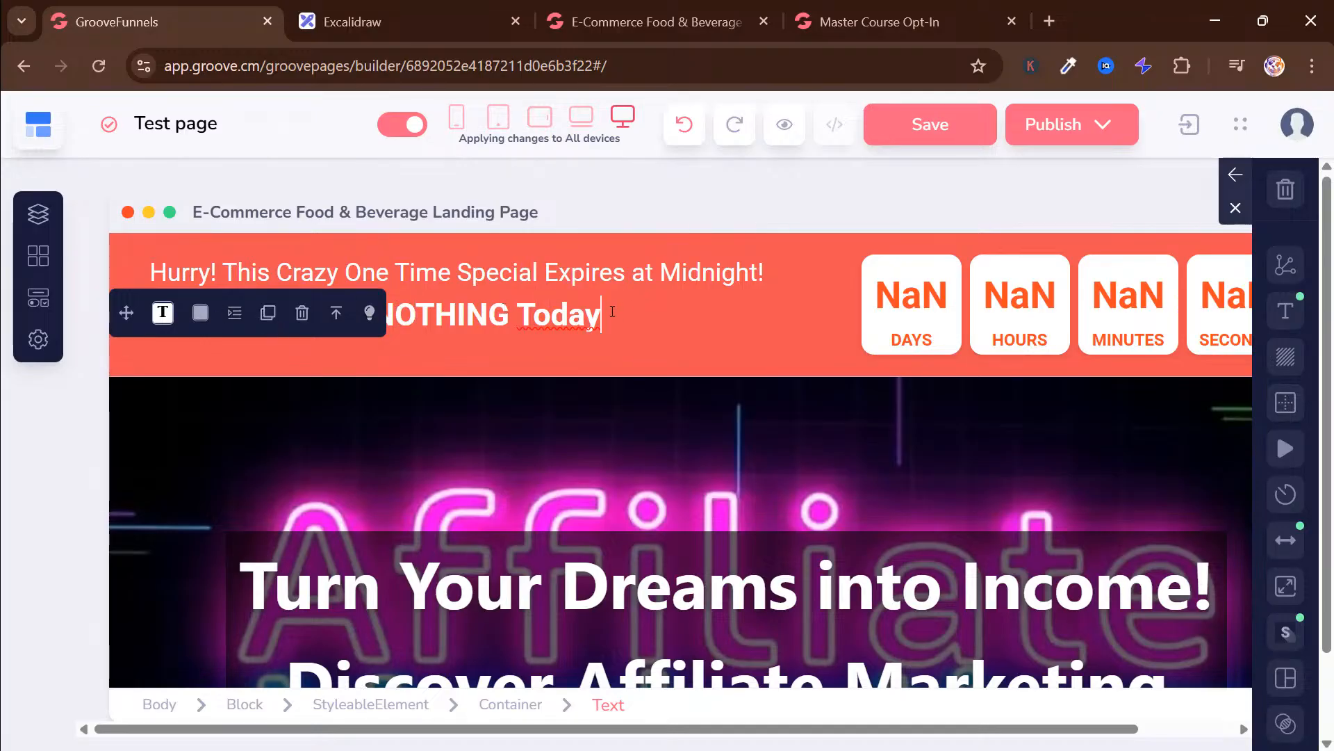
type("27")
key("BackSpace")
key("BackSpace")
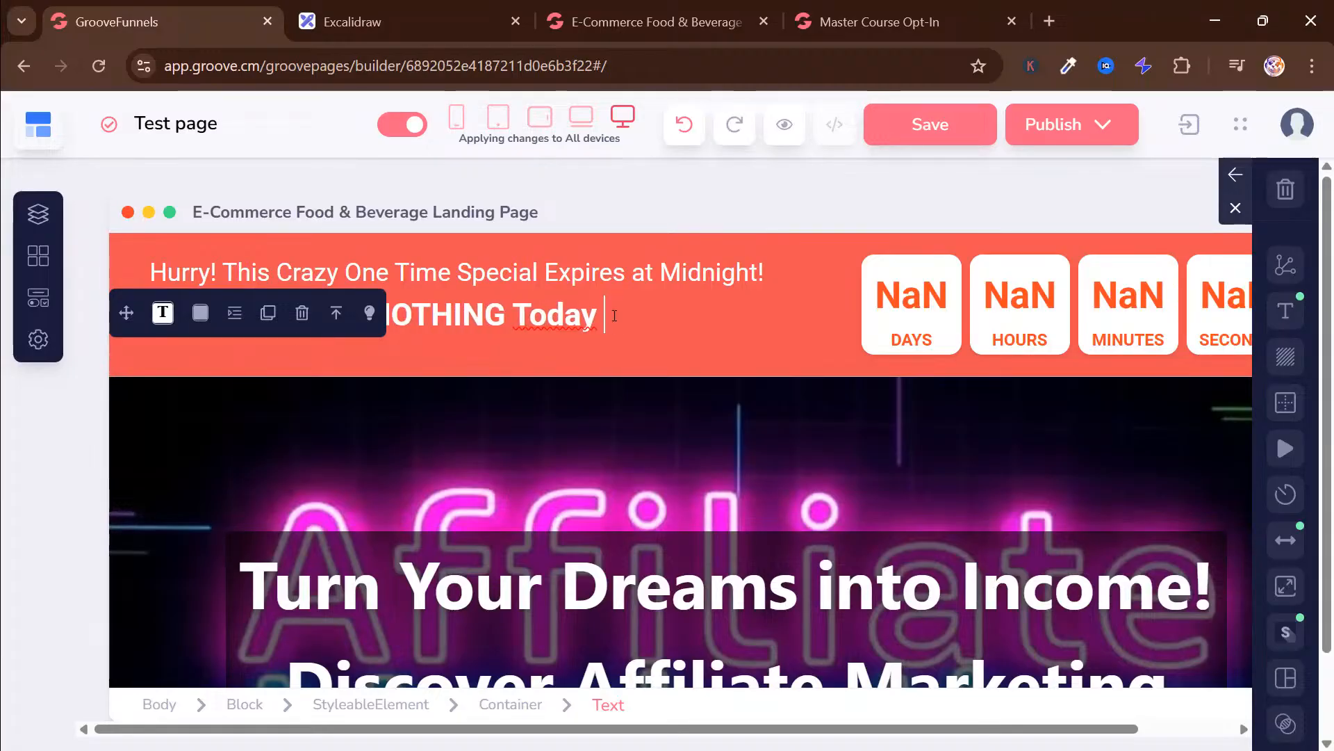
type("$27")
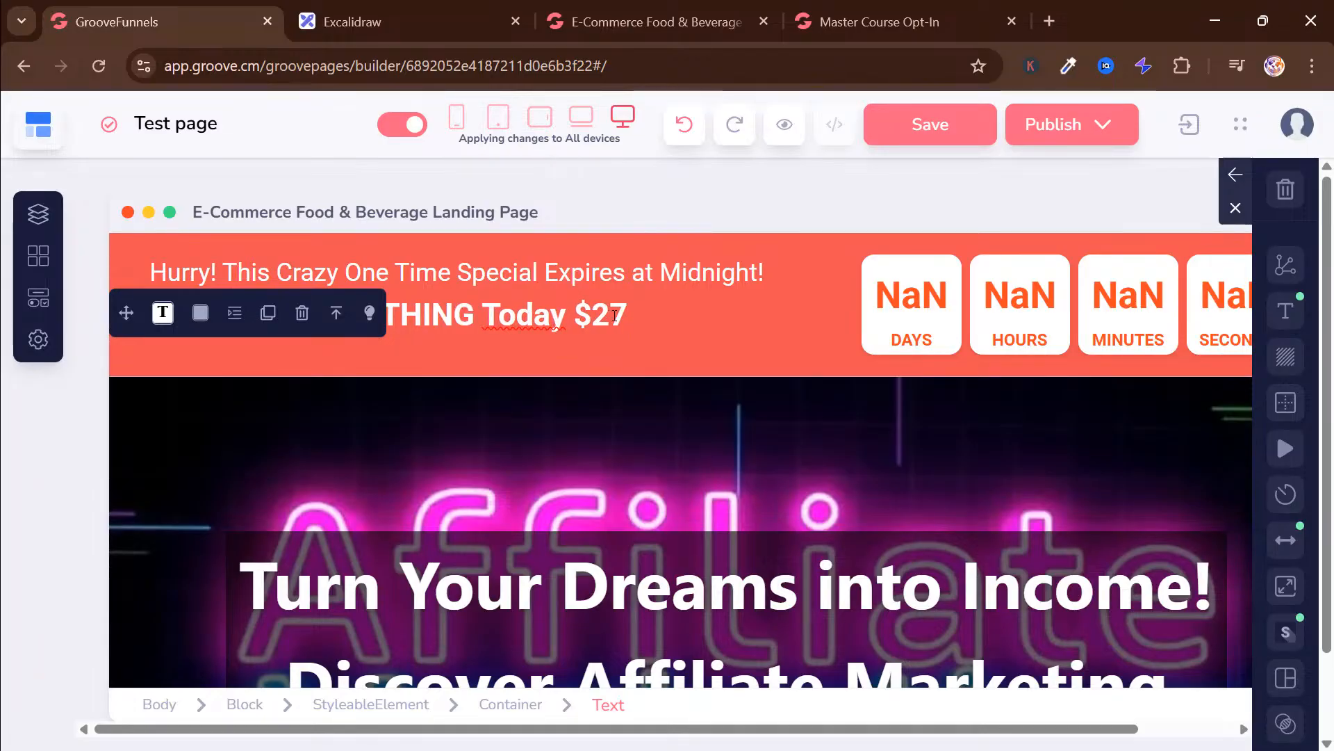
type(" - P")
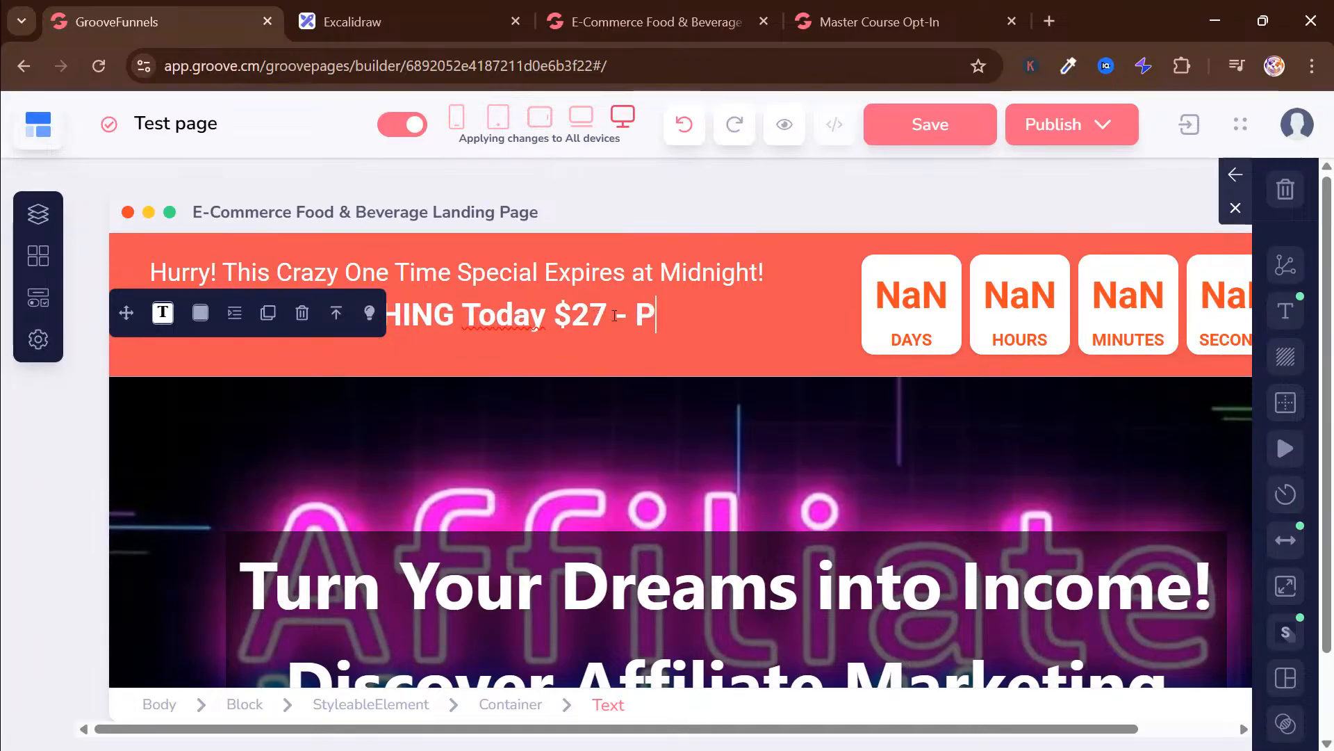
type("ay NOTH")
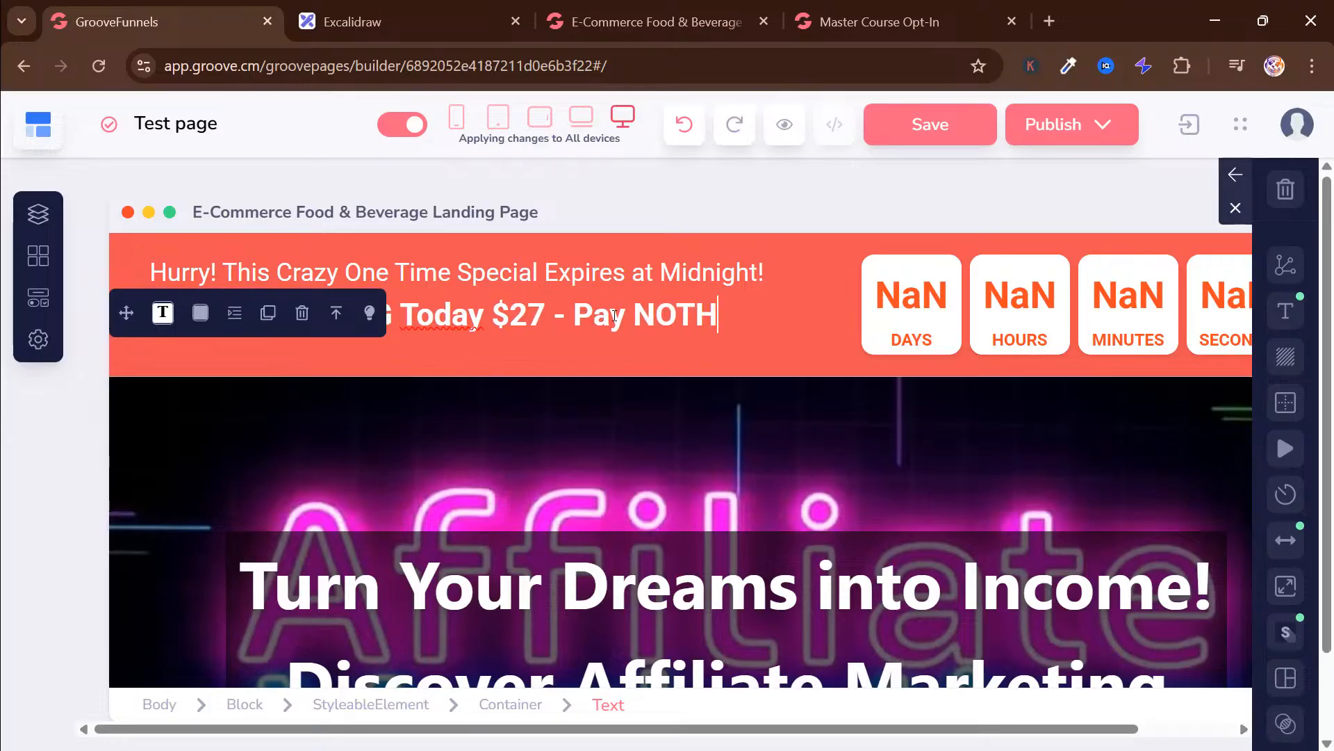
type("ING To")
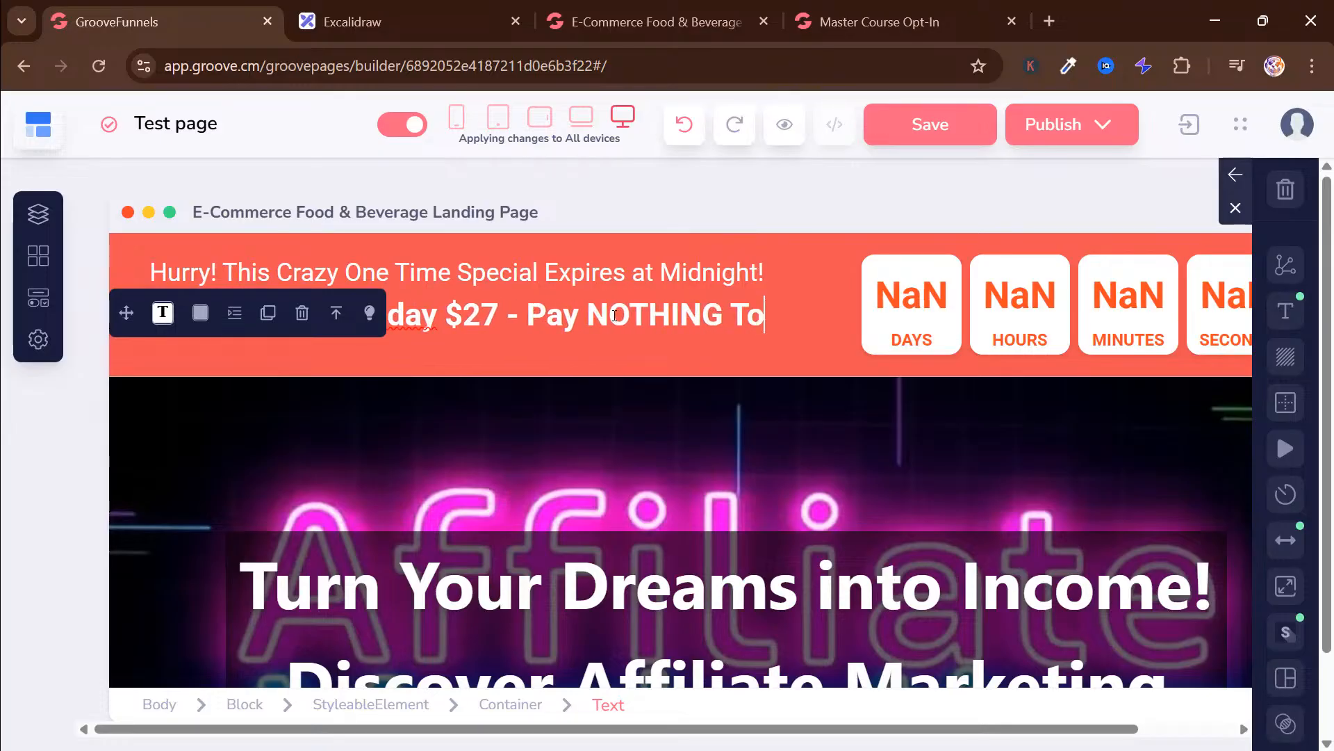
type("day!")
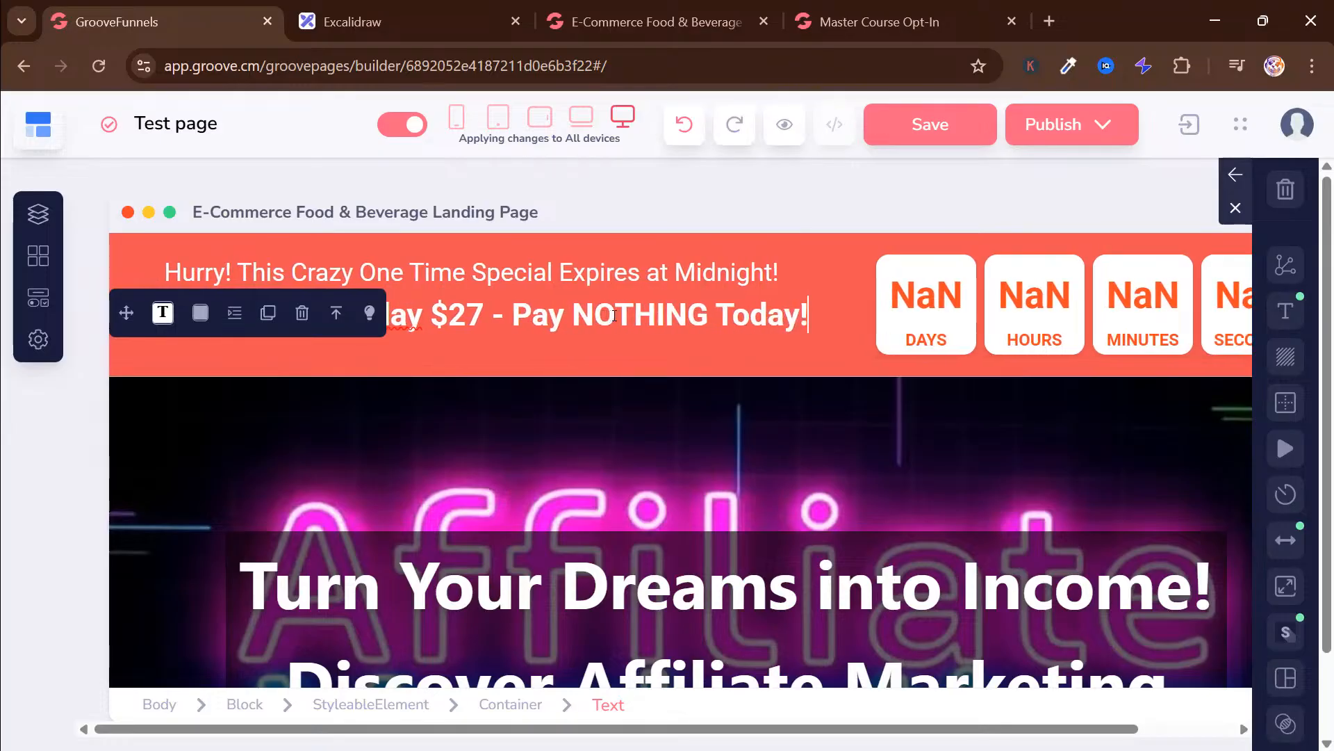
Strike through the "$27" price in the countdown banner's bold line
key("Left")
key("ctrl+Left")
key("ctrl+Left")
key("ctrl+Left")
key("ctrl+Left")
key("Right")
key("Right")
key("Right")
key("shift+Left")
key("shift+Left")
key("shift+Left")
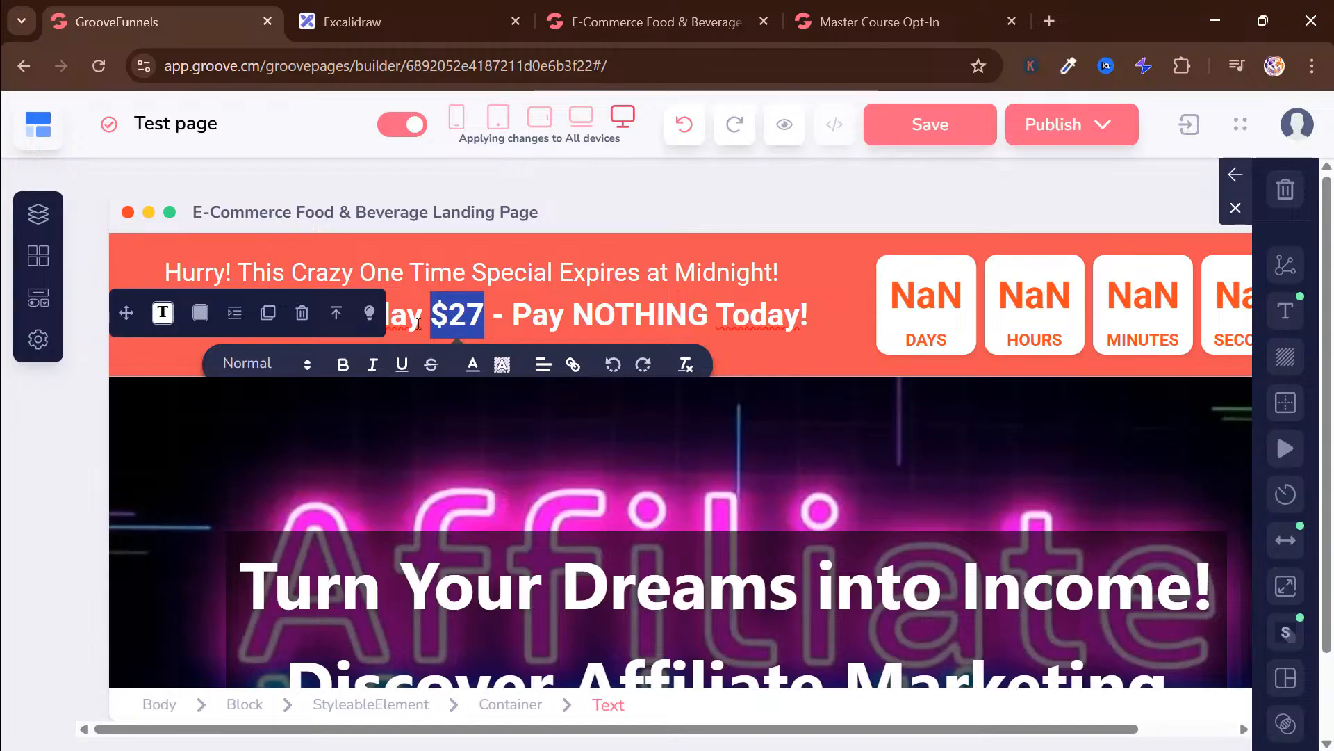
left_click(431, 364)
Delete the wording before the struck-through price so the bold line reads "$27 - Pay NOTHING Today!"
key("Left")
key("Left")
key("Right")
key("BackSpace")
key("BackSpace")
key("BackSpace")
key("BackSpace")
key("BackSpace")
key("BackSpace")
key("BackSpace")
key("BackSpace")
key("BackSpace")
key("BackSpace")
key("BackSpace")
key("BackSpace")
key("BackSpace")
key("BackSpace")
key("BackSpace")
key("BackSpace")
key("BackSpace")
key("BackSpace")
key("BackSpace")
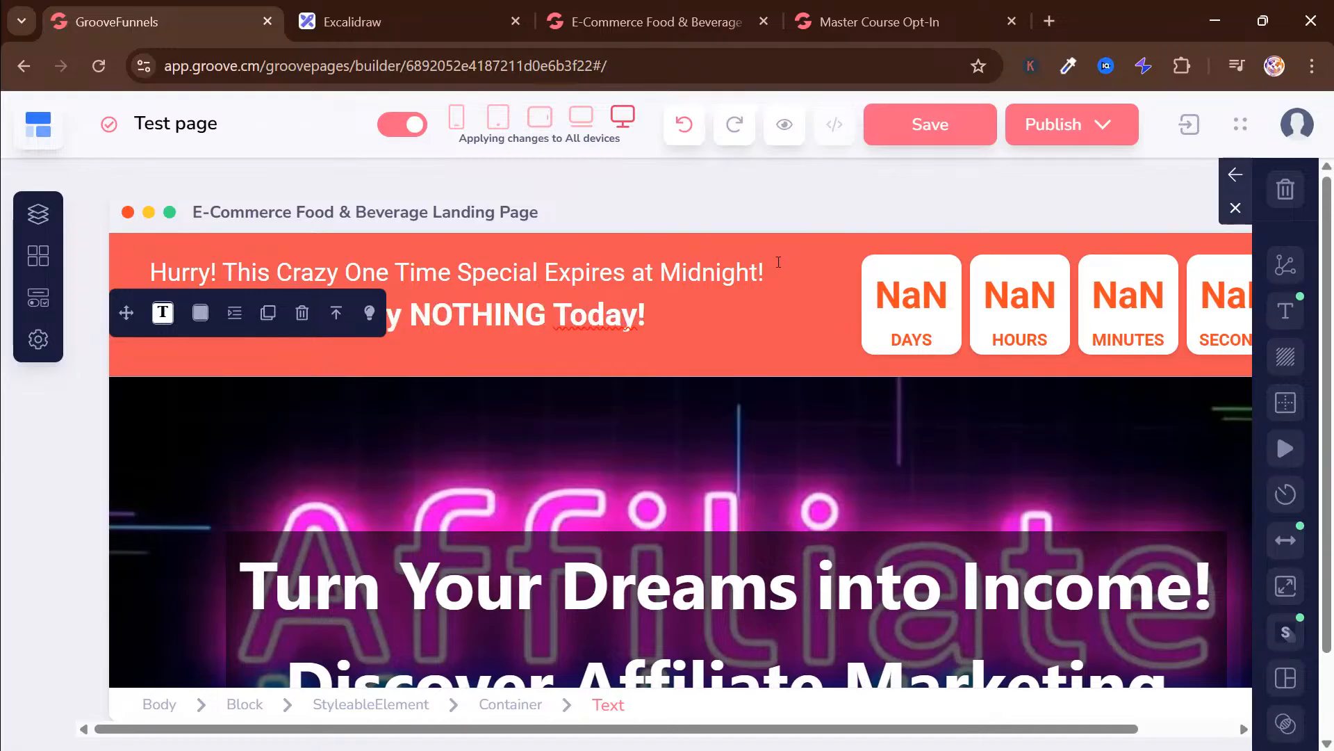
Replace "at Midnight!" in the countdown banner's first line with "Soon!"
left_click(779, 262)
key("BackSpace")
key("BackSpace")
key("BackSpace")
key("BackSpace")
key("BackSpace")
key("BackSpace")
key("BackSpace")
key("BackSpace")
key("BackSpace")
key("BackSpace")
key("BackSpace")
key("BackSpace")
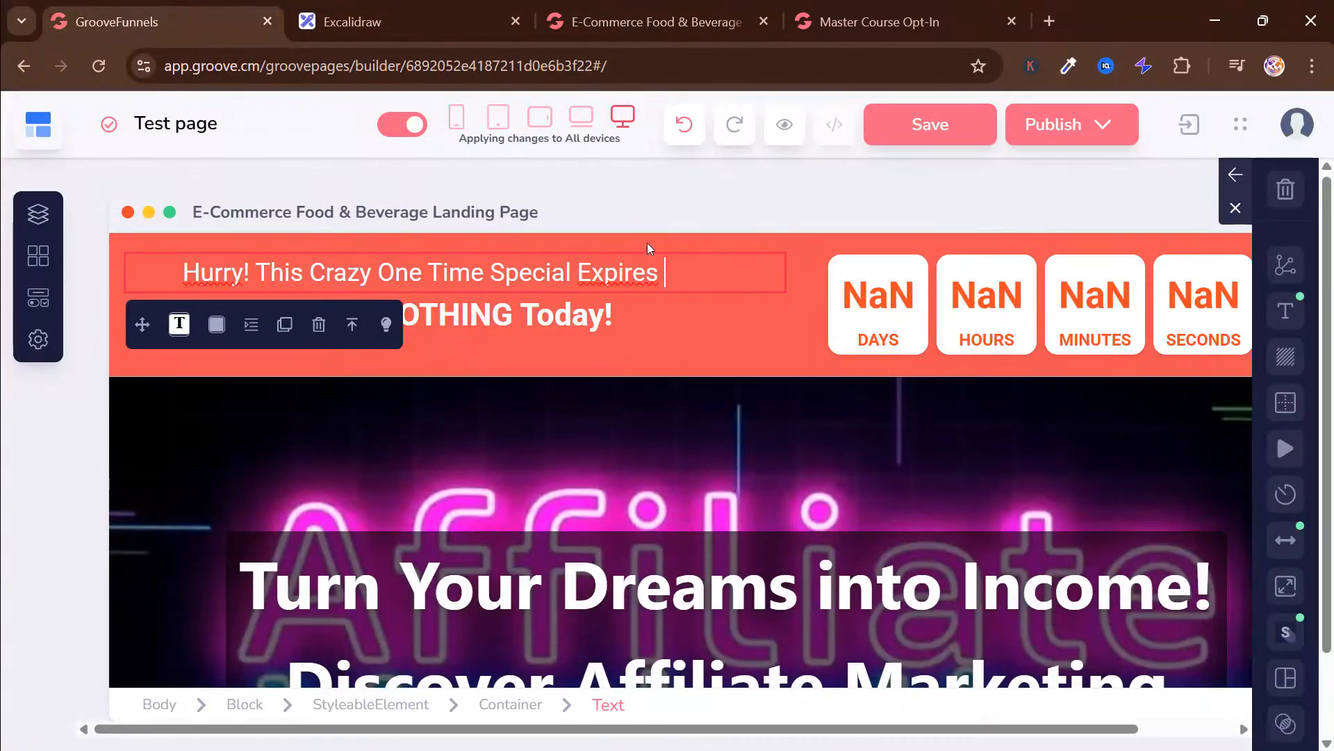
type("Soon")
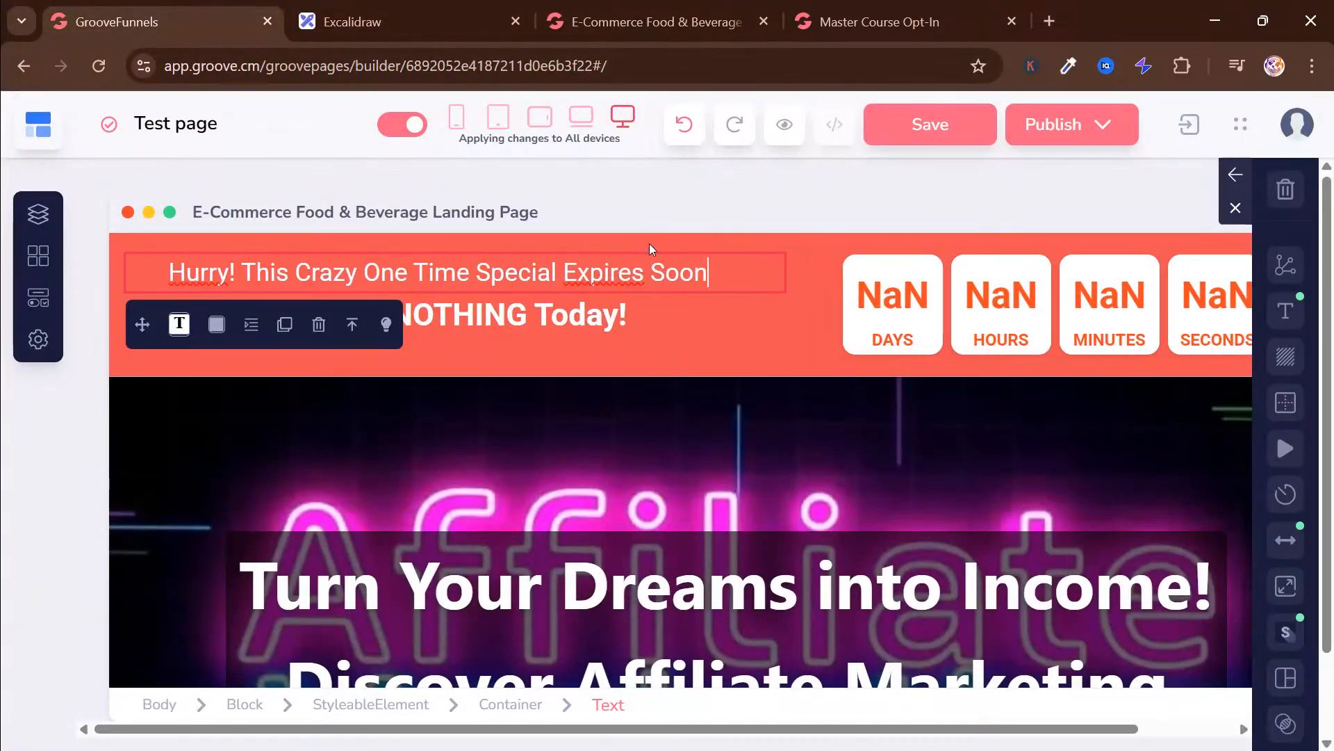
Check the finished preview, then copy the hero button's background hex #f60151 and reapply it to the button
left_click(628, 17)
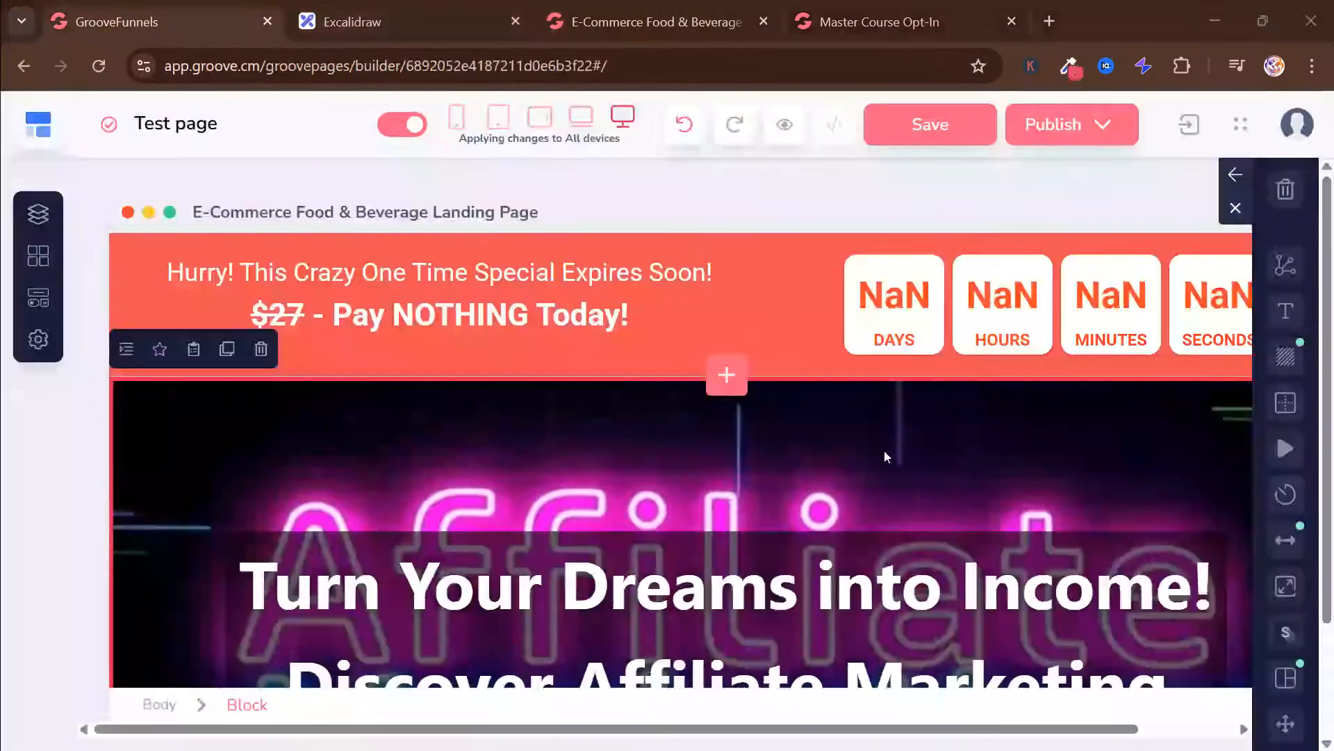
scroll(849, 434, "down", 4)
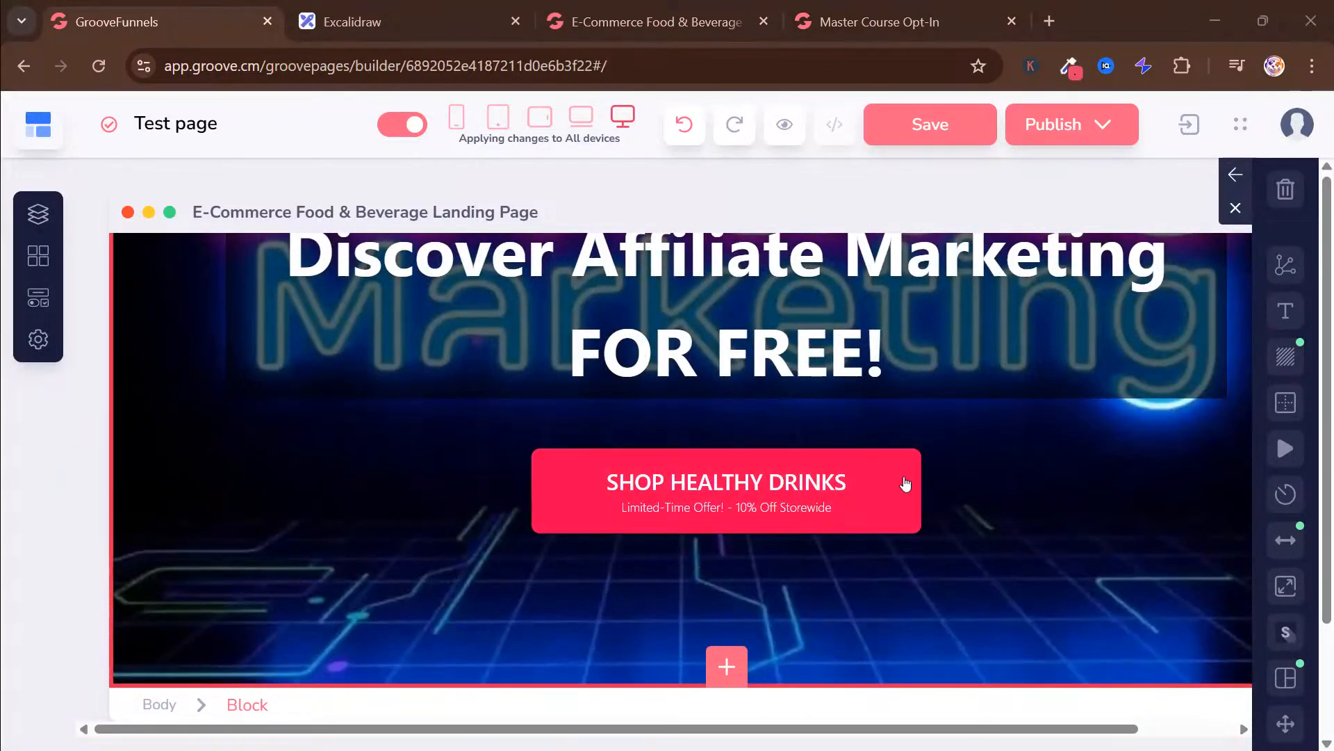
left_click(849, 481)
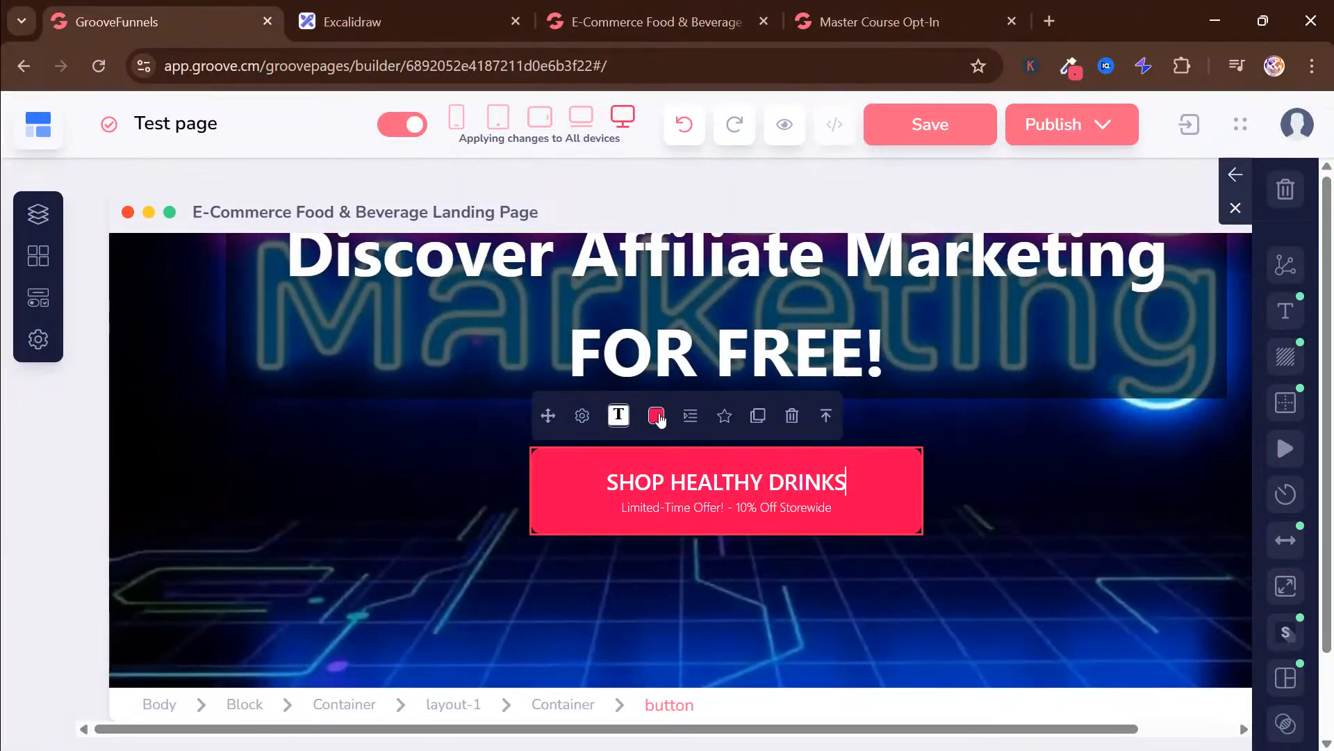
left_click(657, 415)
scroll(682, 471, "down", 5)
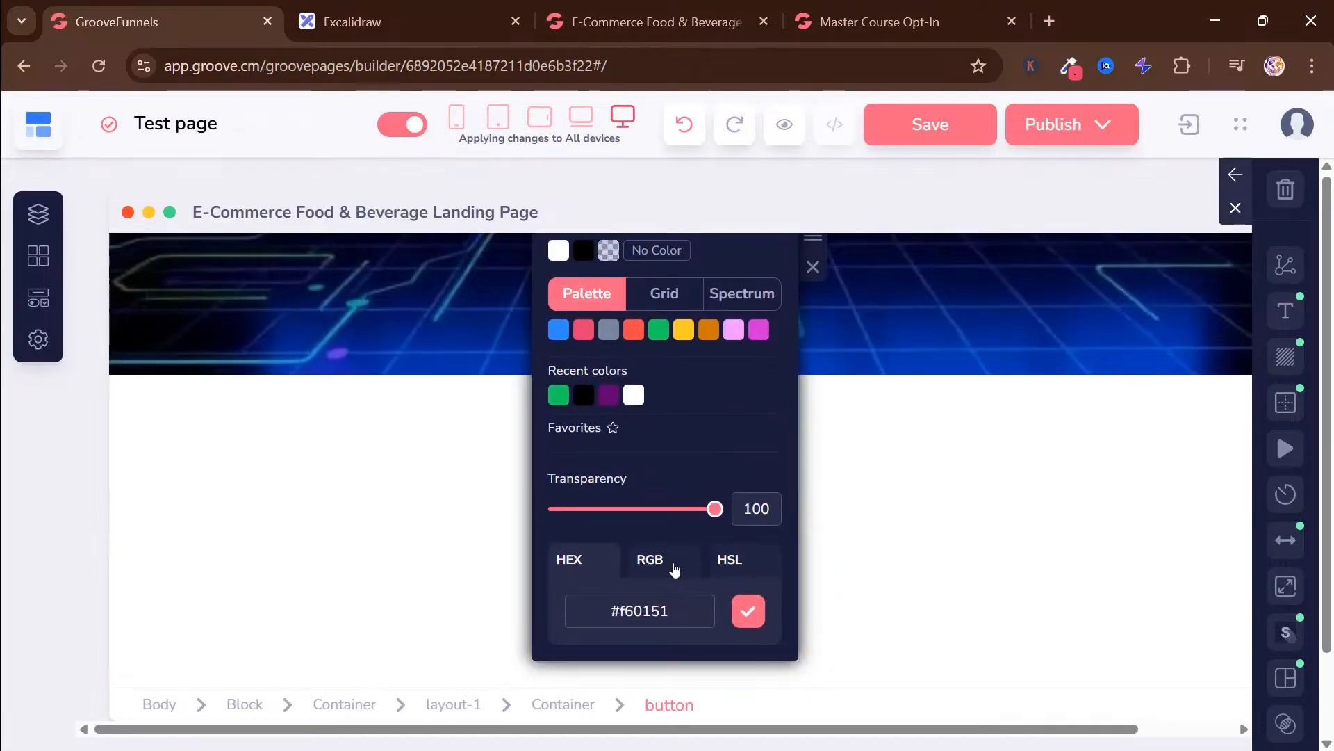
double_click(655, 617)
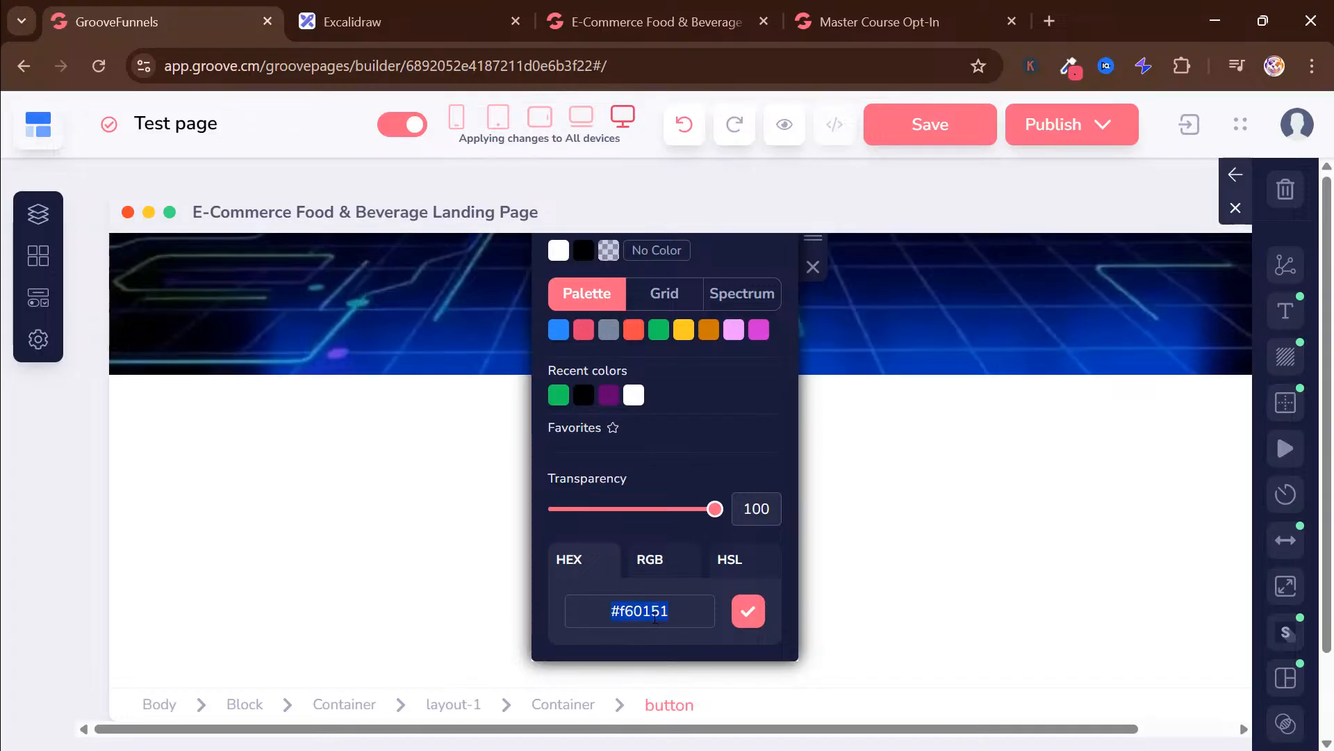
left_click_drag(671, 610, 631, 601)
left_click(748, 609)
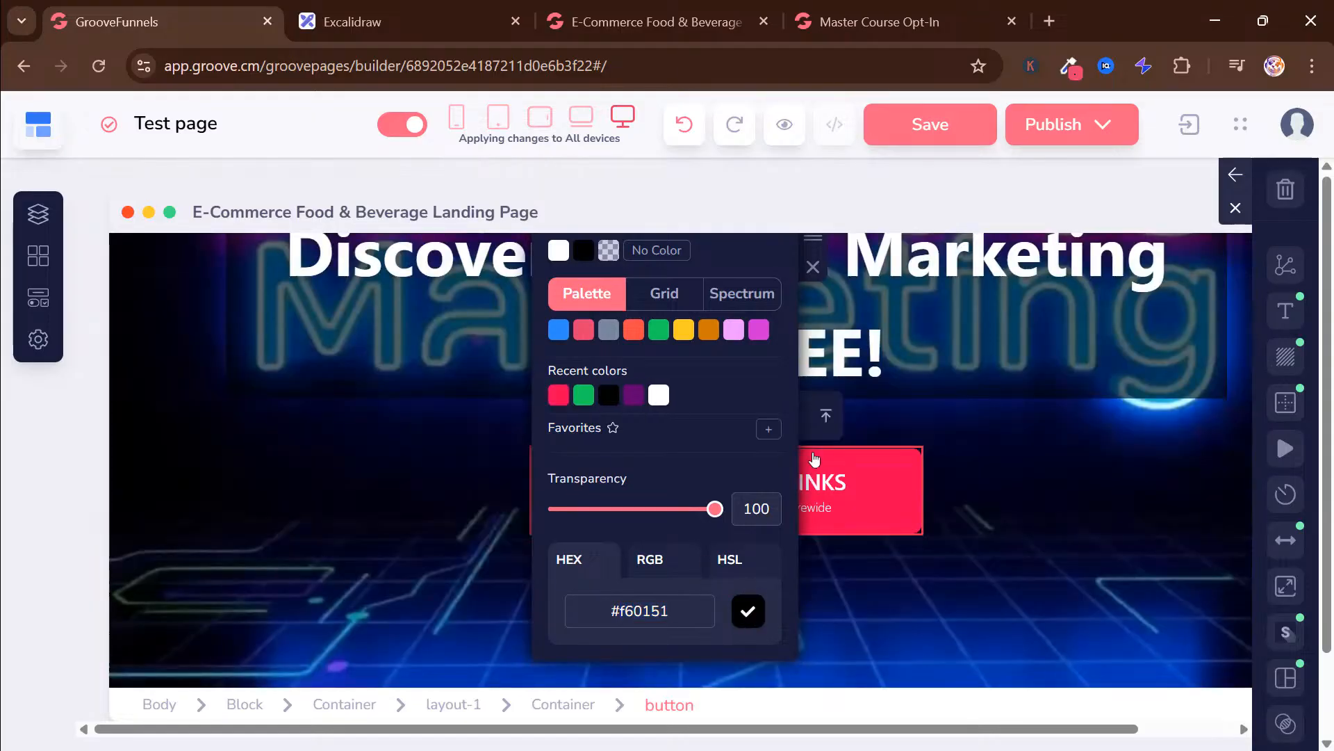
left_click(1093, 377)
Set the countdown banner's background colour to the hero button's red #f60151
scroll(721, 326, "up", 6)
left_click(750, 257)
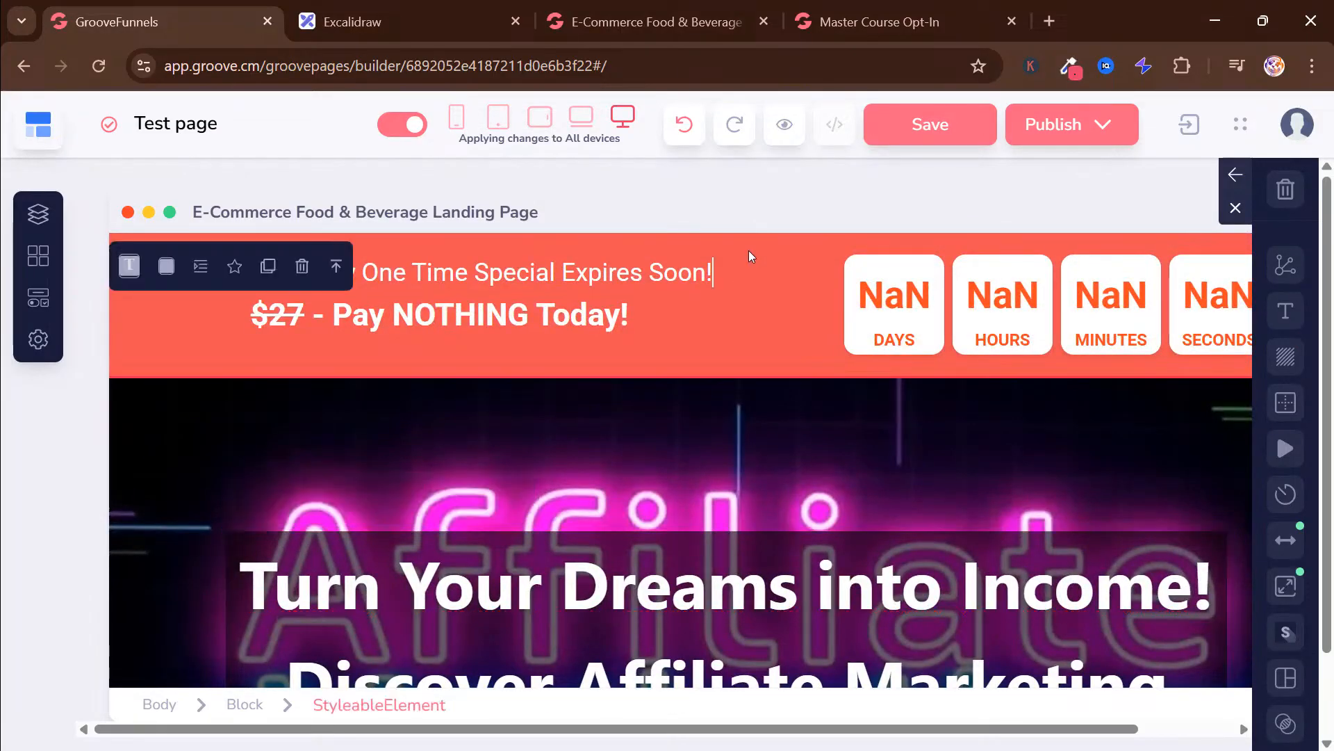
left_click(166, 266)
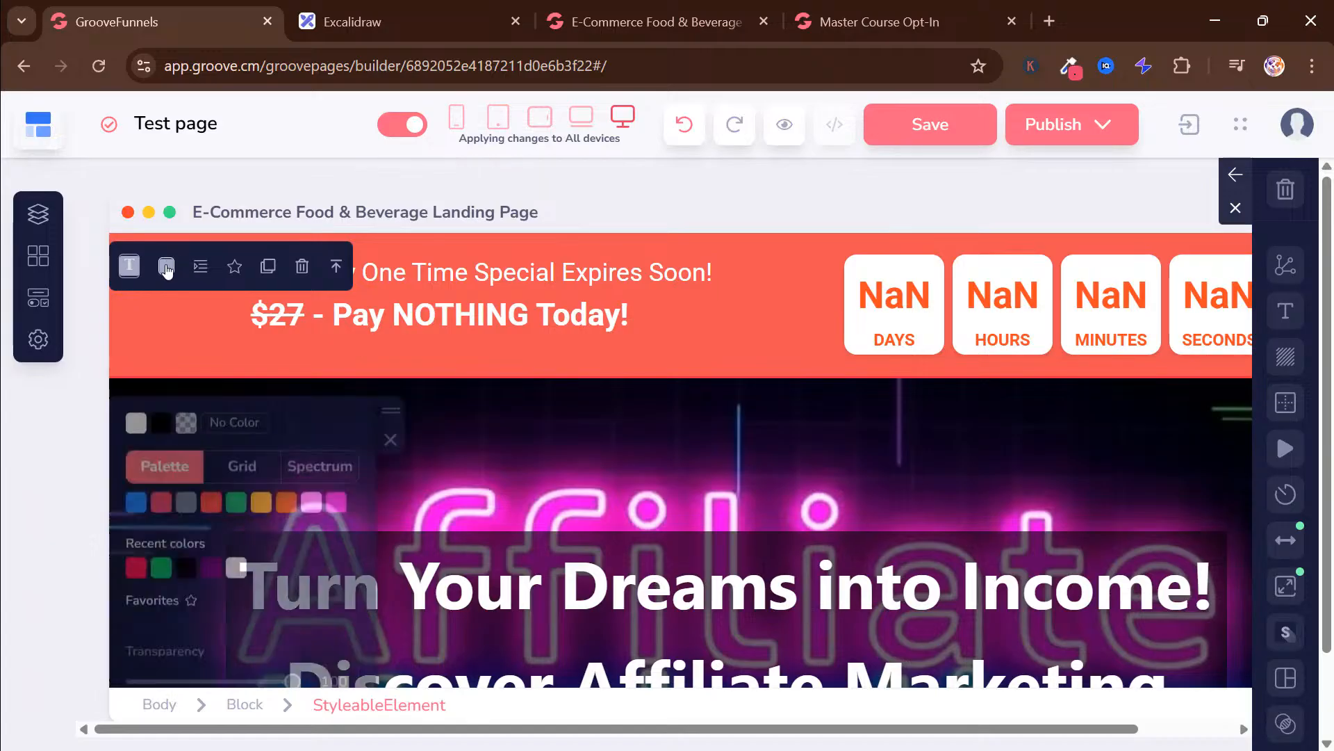
scroll(286, 500, "down", 2)
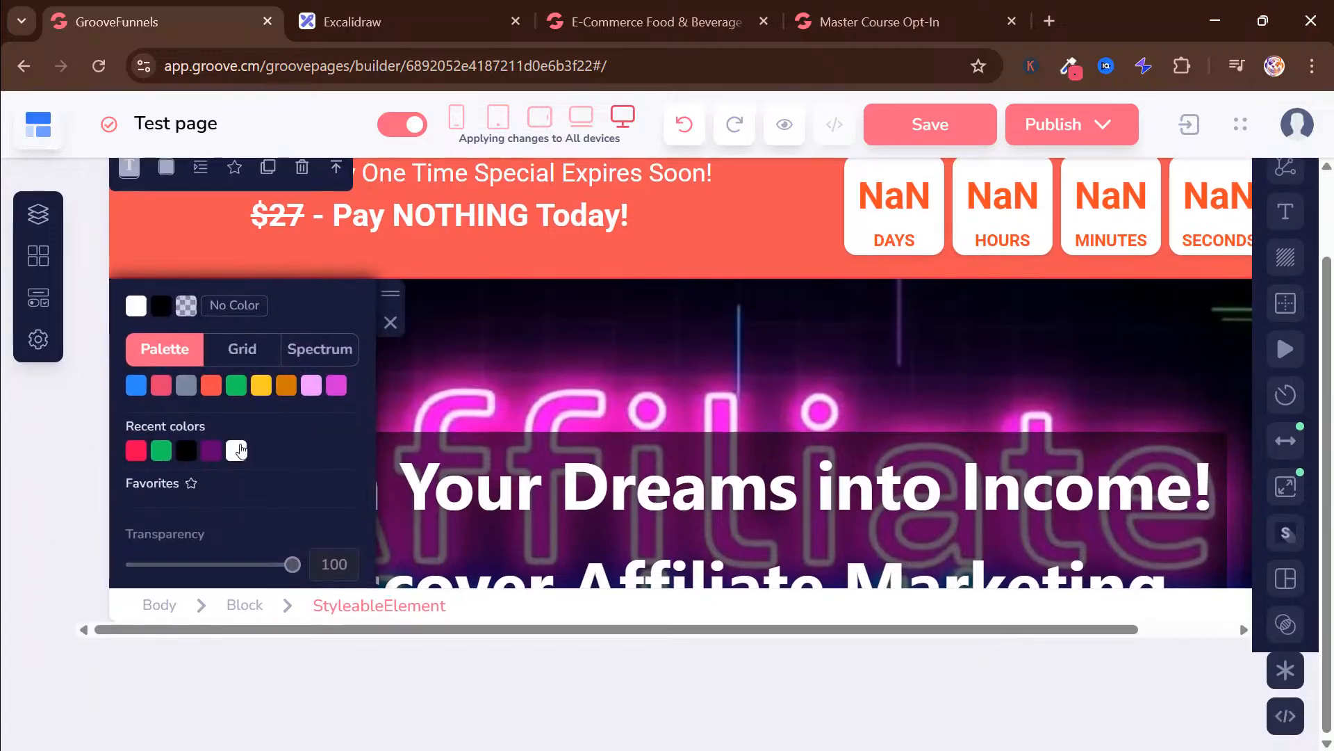
scroll(238, 449, "up", 2)
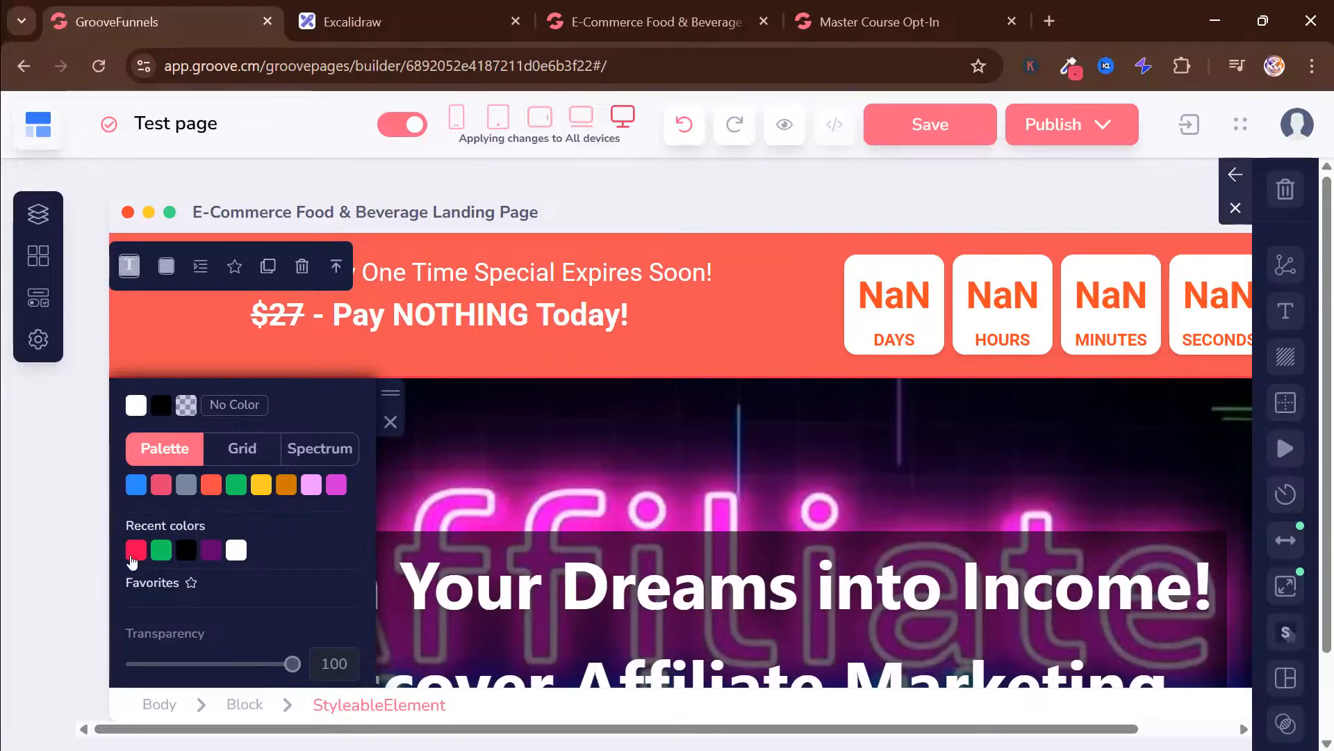
left_click_drag(389, 394, 387, 396)
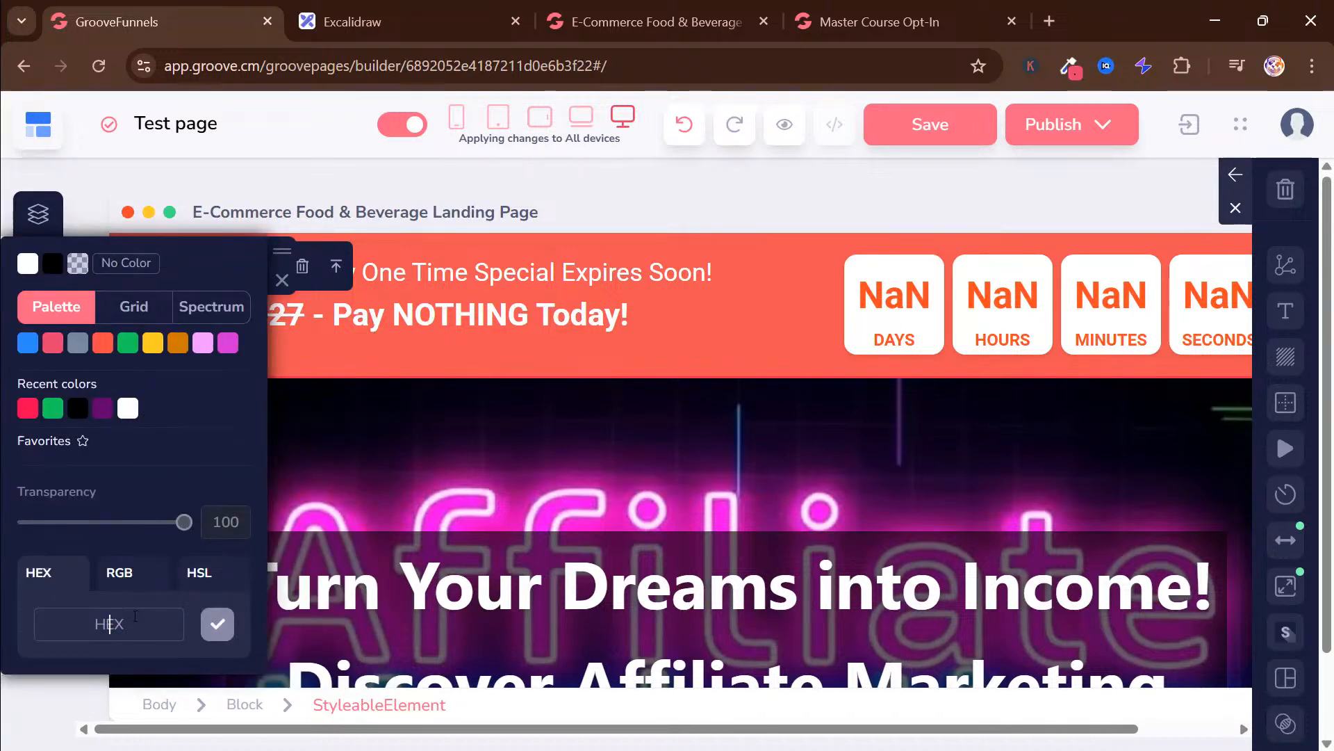
type("f60153")
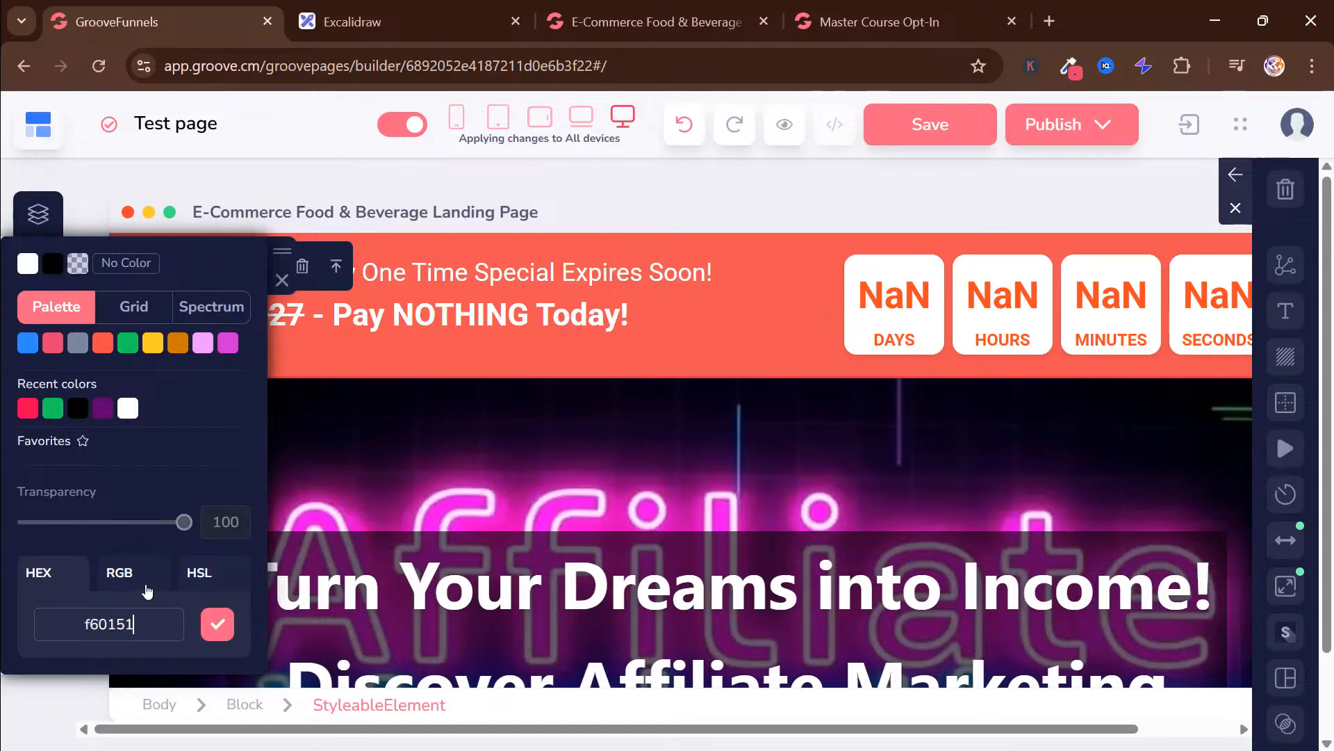
left_click(223, 625)
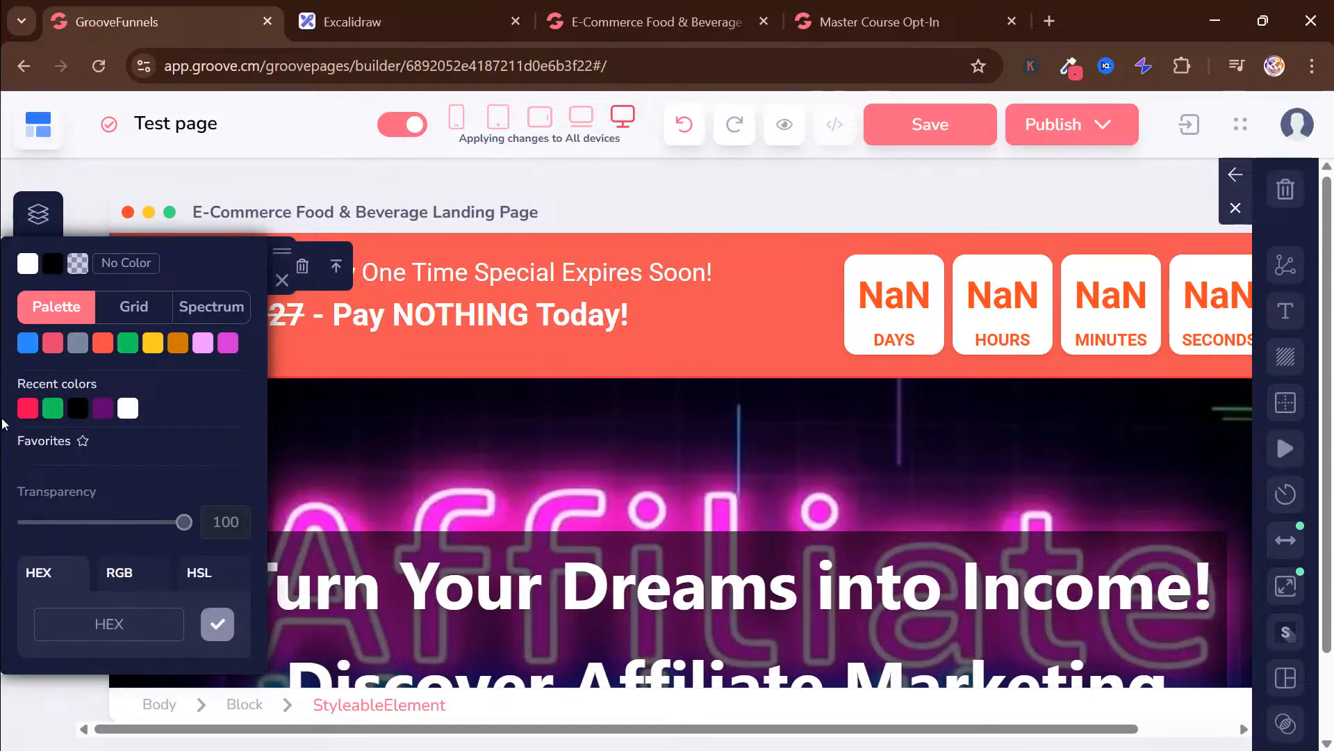
left_click(27, 410)
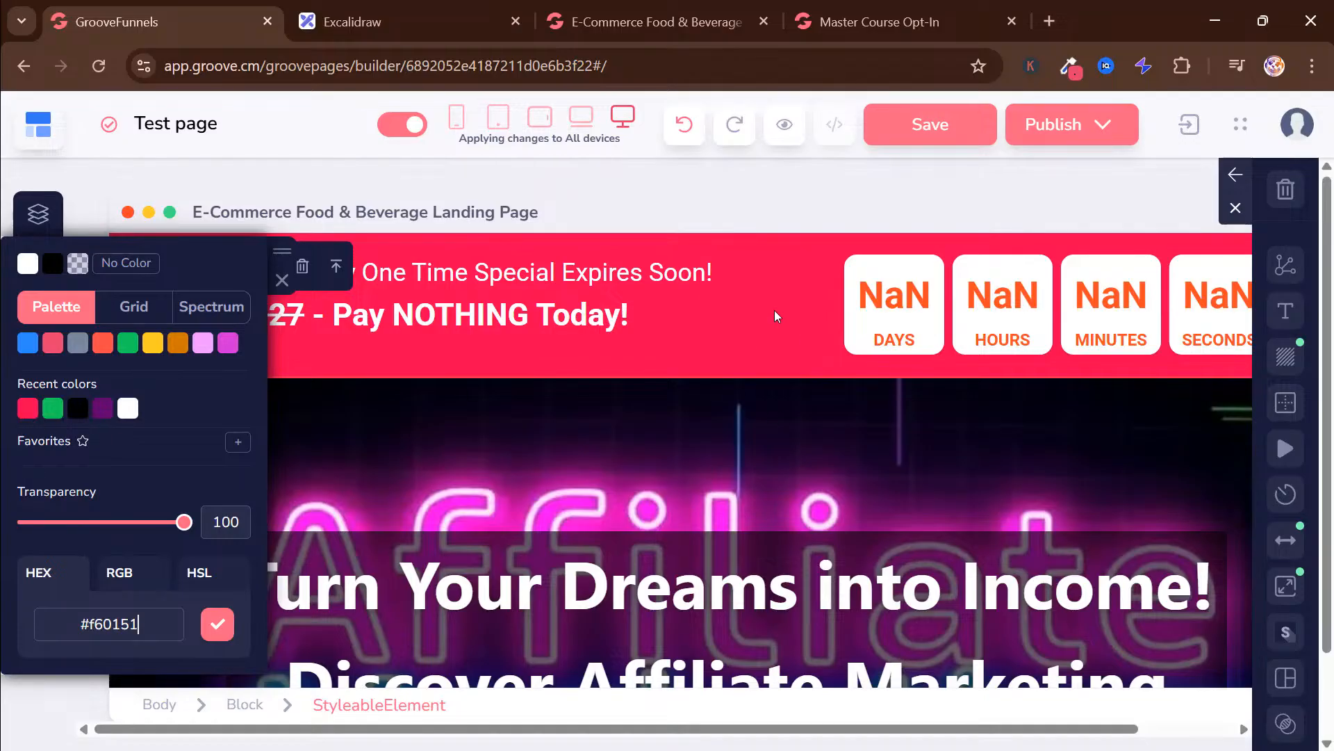
left_click(295, 297)
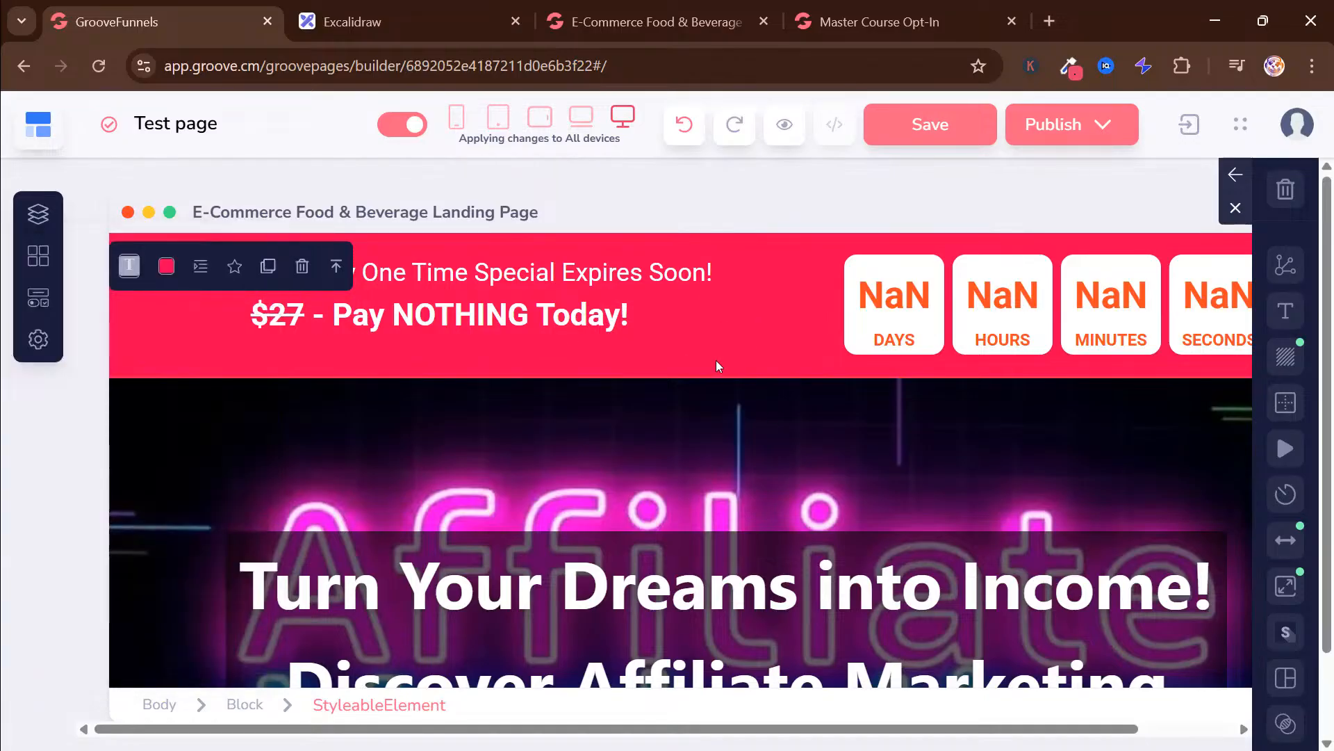
scroll(716, 360, "down", 5)
scroll(880, 446, "up", 6)
scroll(792, 361, "down", 3)
scroll(793, 353, "up", 3)
left_click(732, 317)
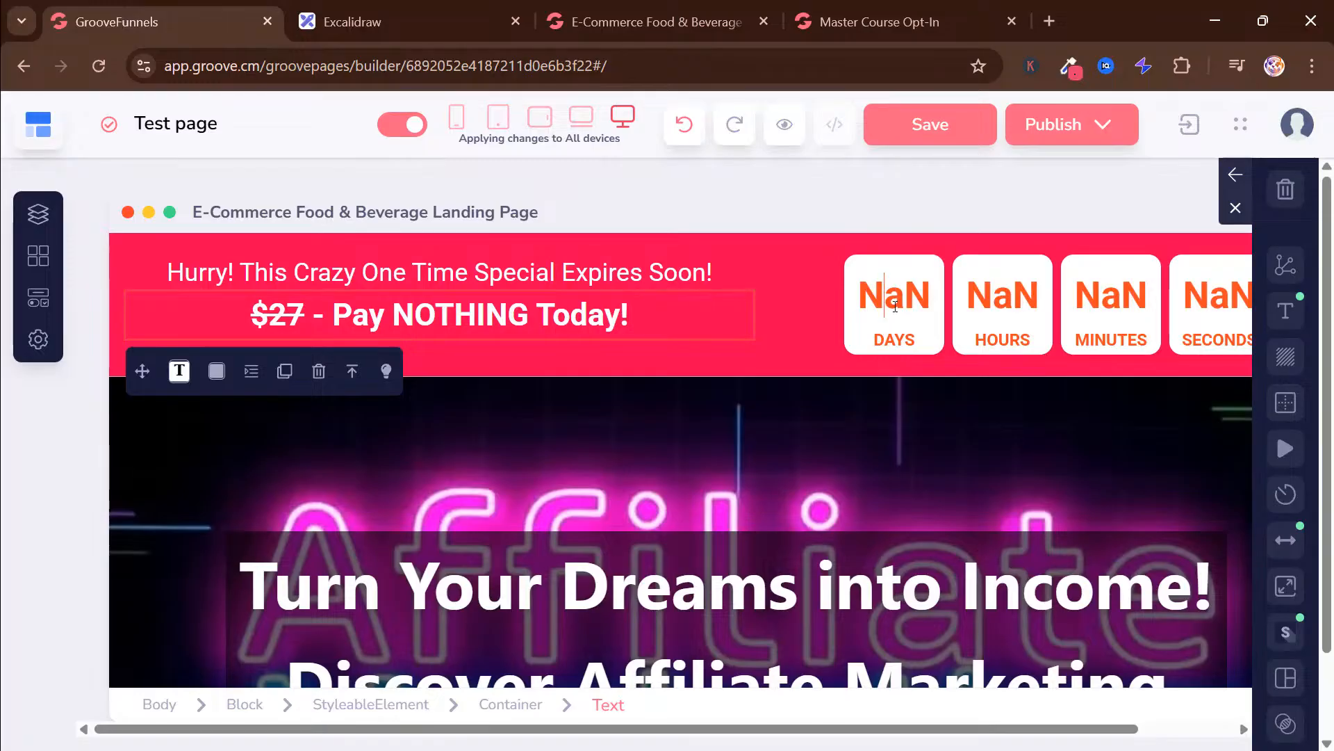
Set the banner's countdown timer to the From Landing type with 59 minutes and 59 seconds
left_click(884, 298)
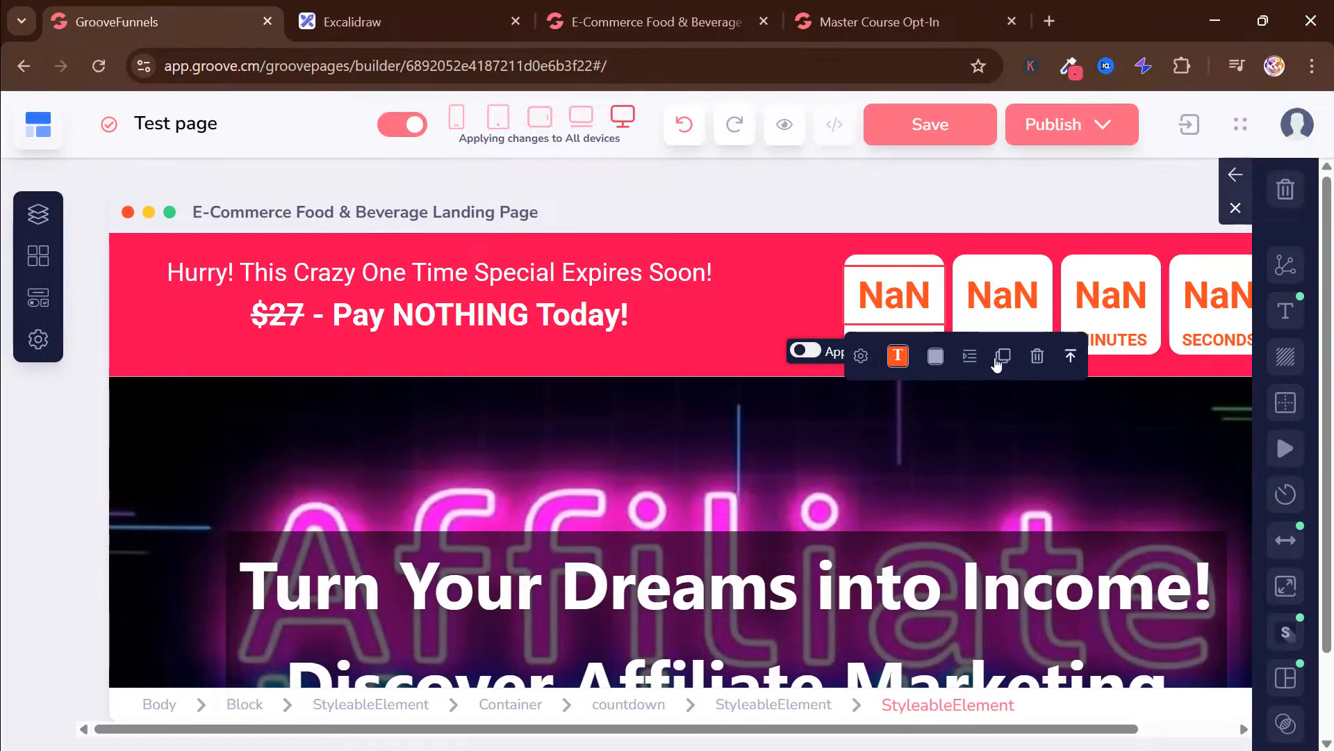
left_click(860, 357)
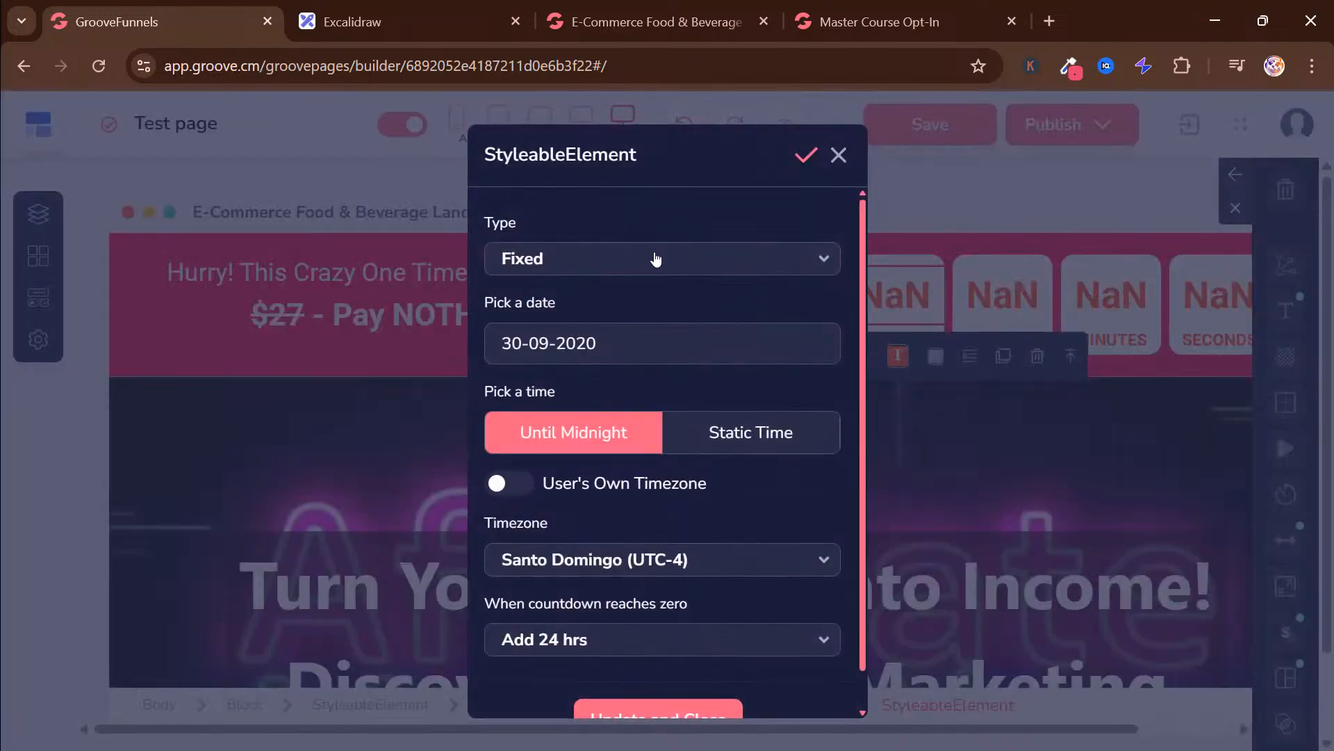
left_click(648, 256)
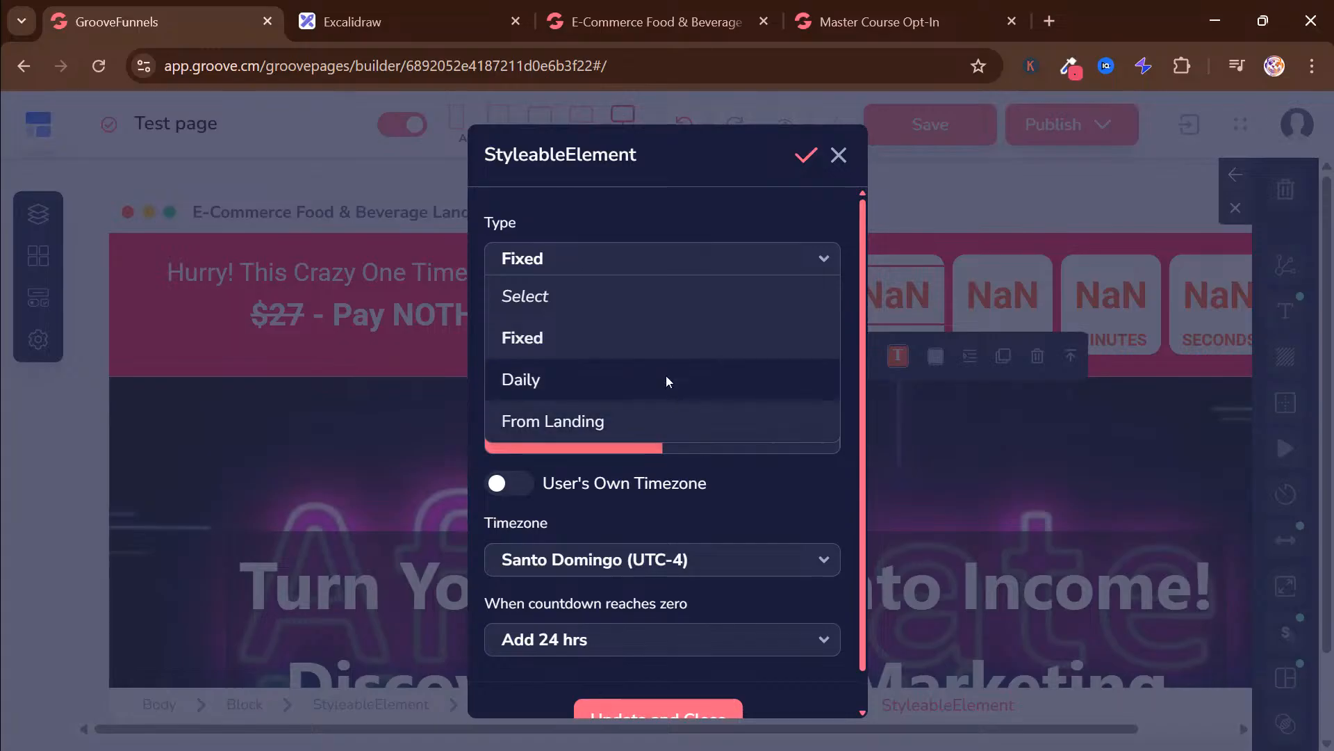
left_click(602, 425)
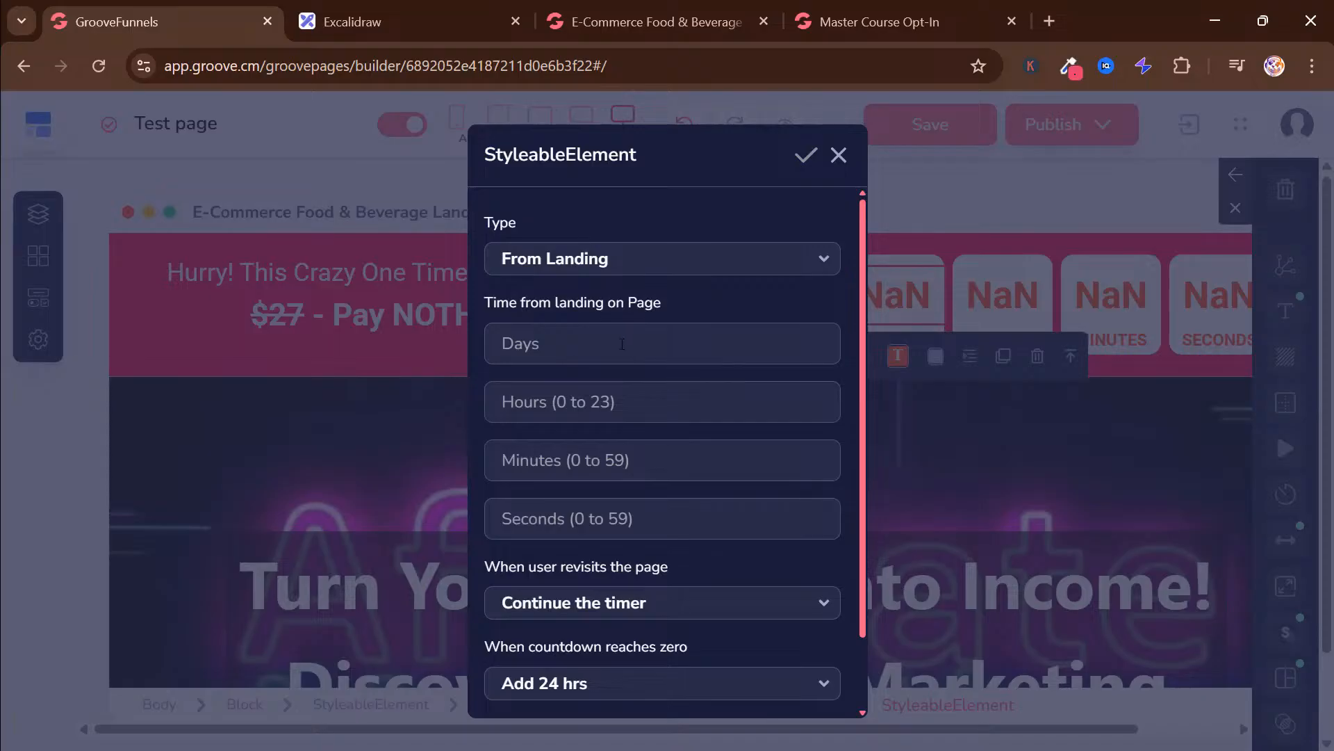
left_click(662, 470)
type("59")
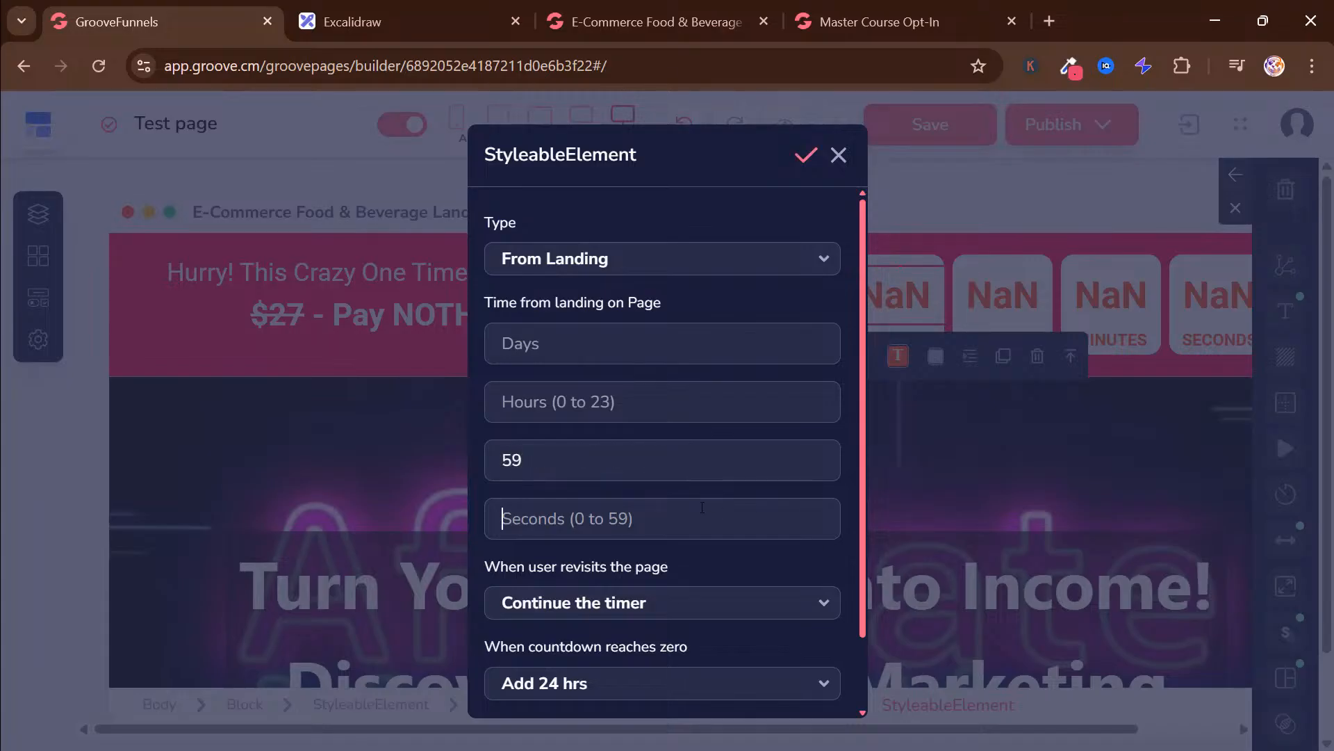
type("59")
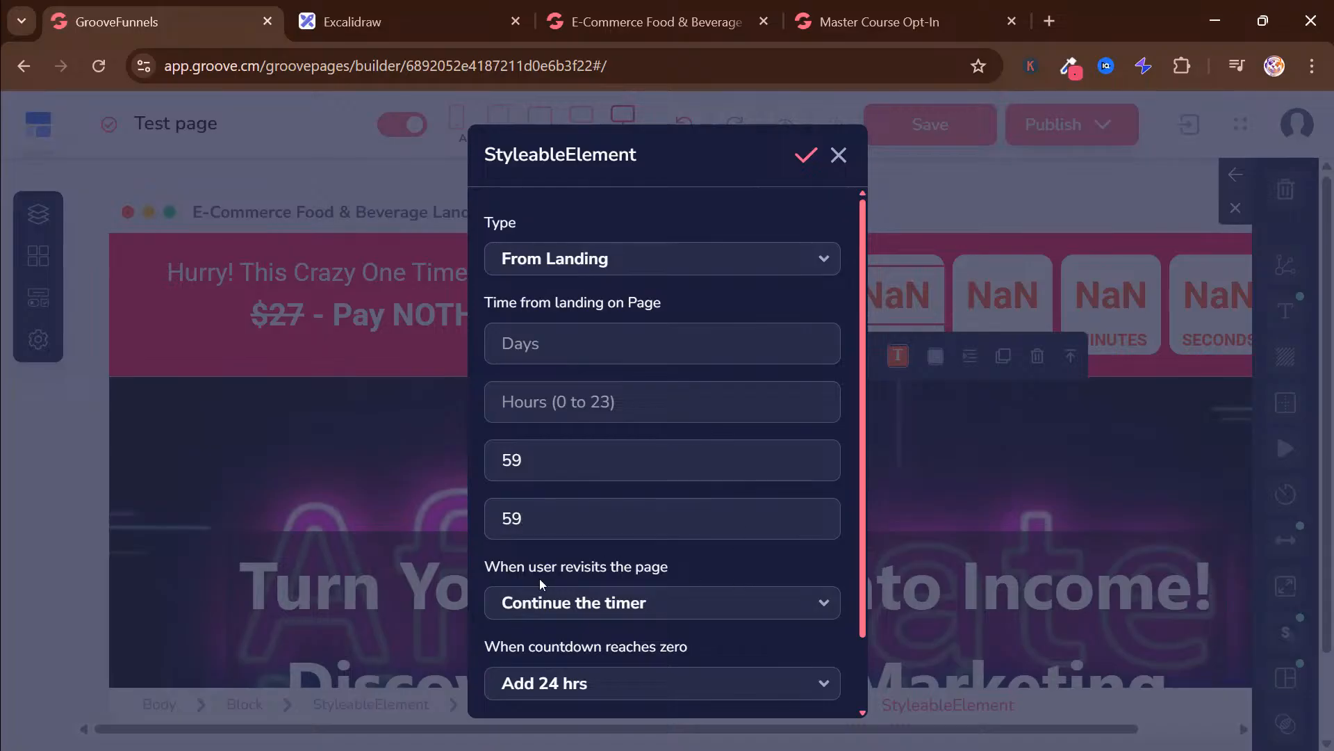
Have the timer continue when a user revisits and do nothing when it reaches zero, and apply the countdown settings
scroll(634, 588, "down", 1)
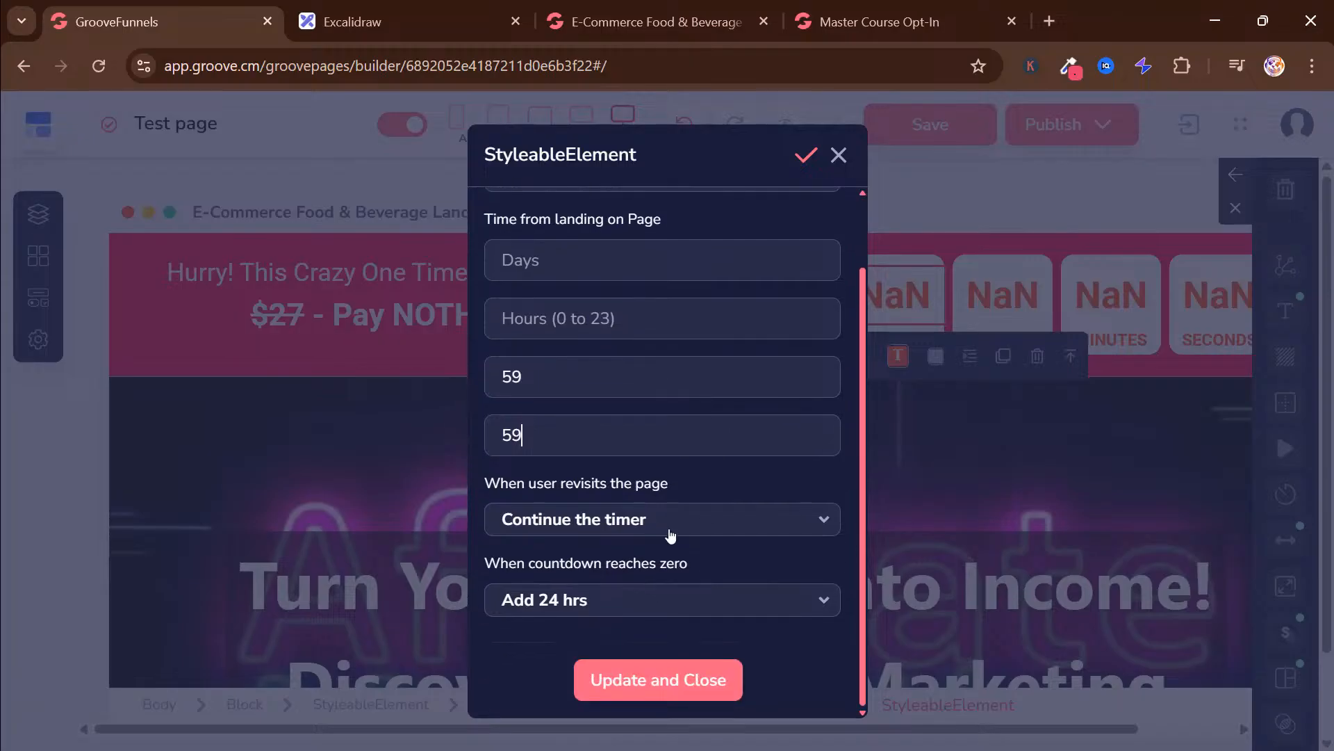
left_click(670, 533)
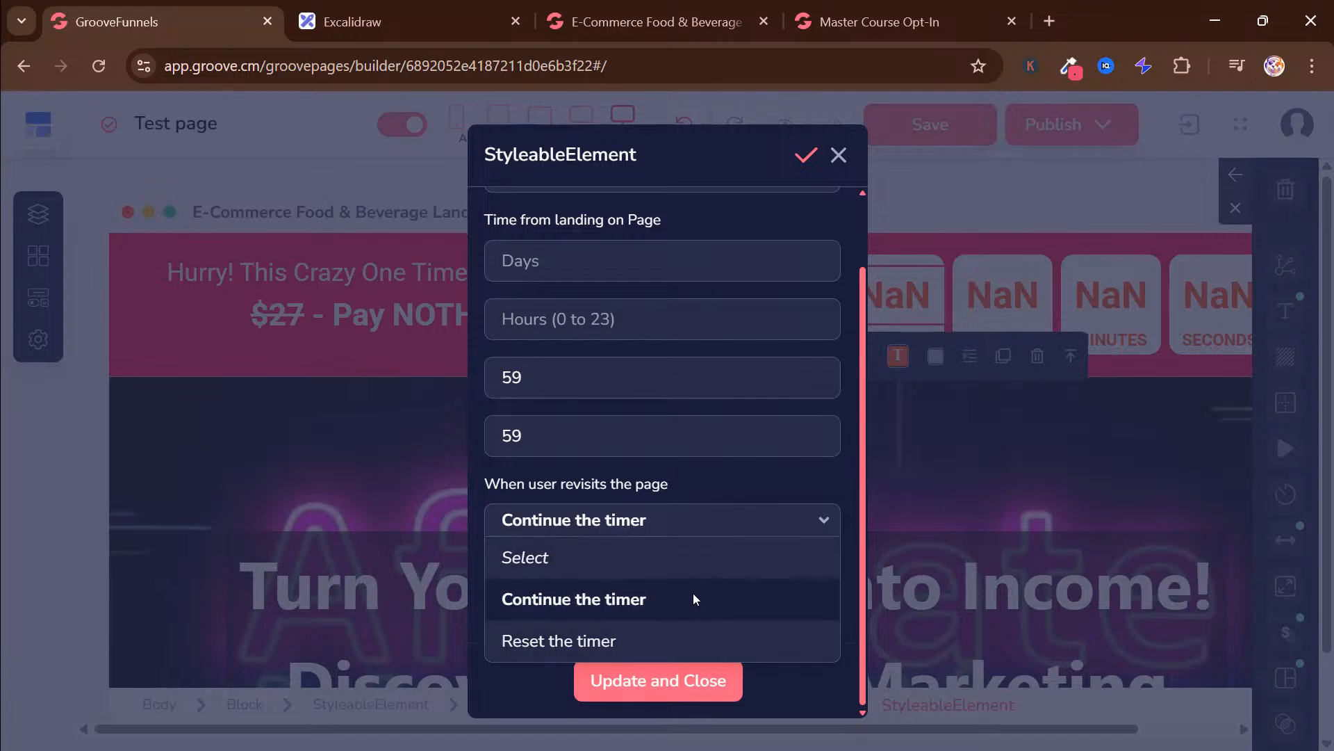
left_click(617, 602)
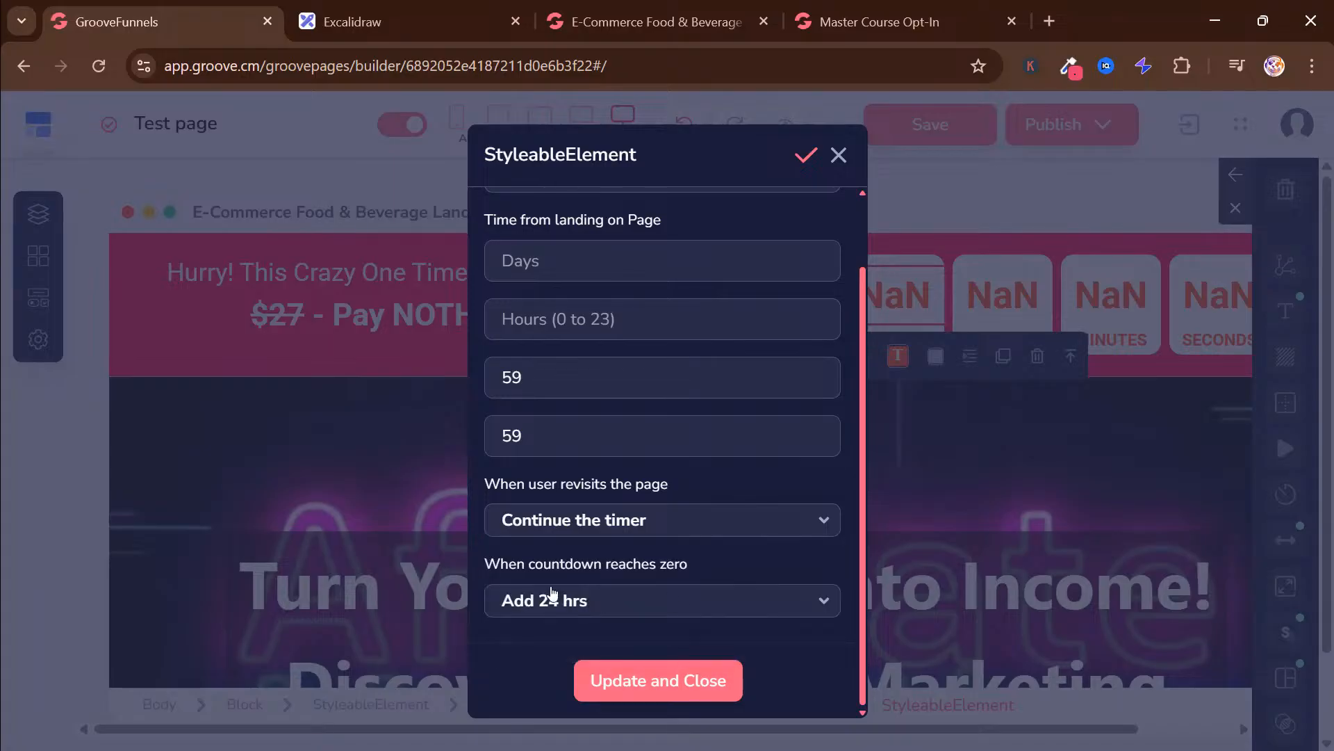
left_click(630, 613)
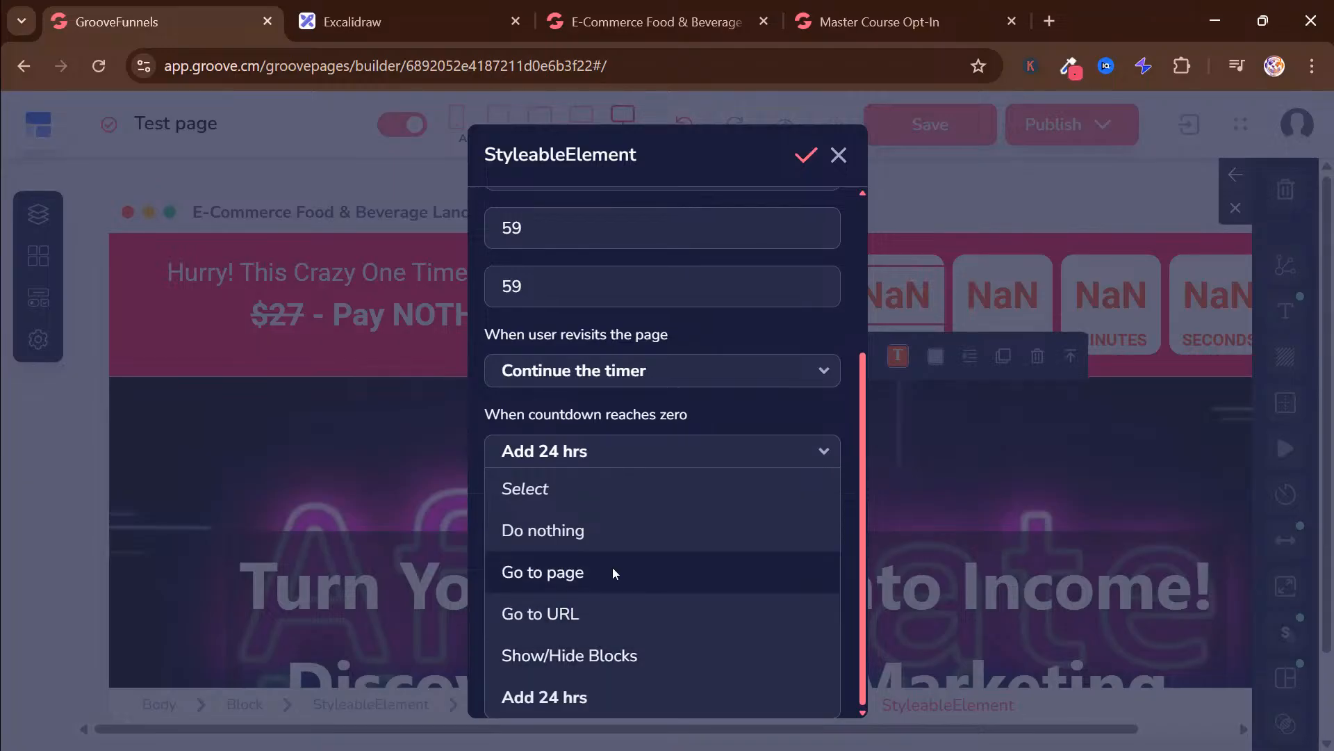
left_click(520, 532)
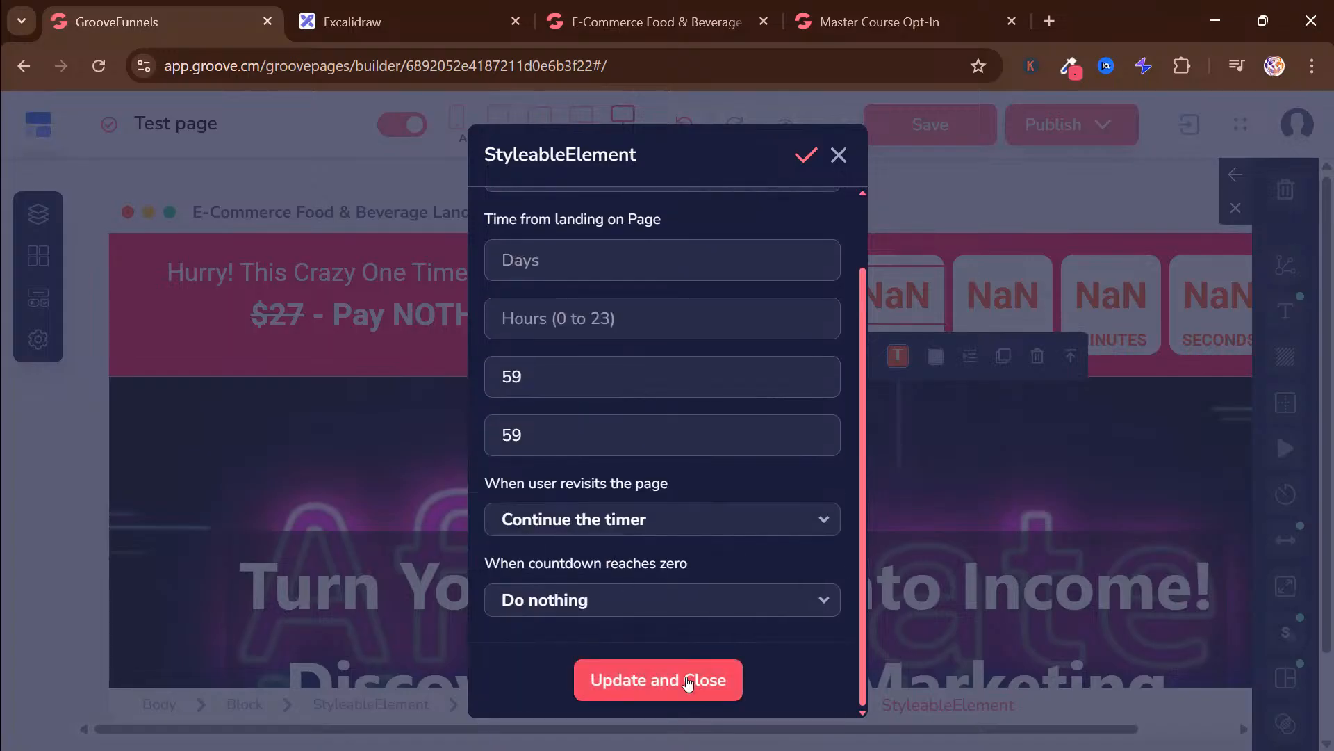
left_click(688, 682)
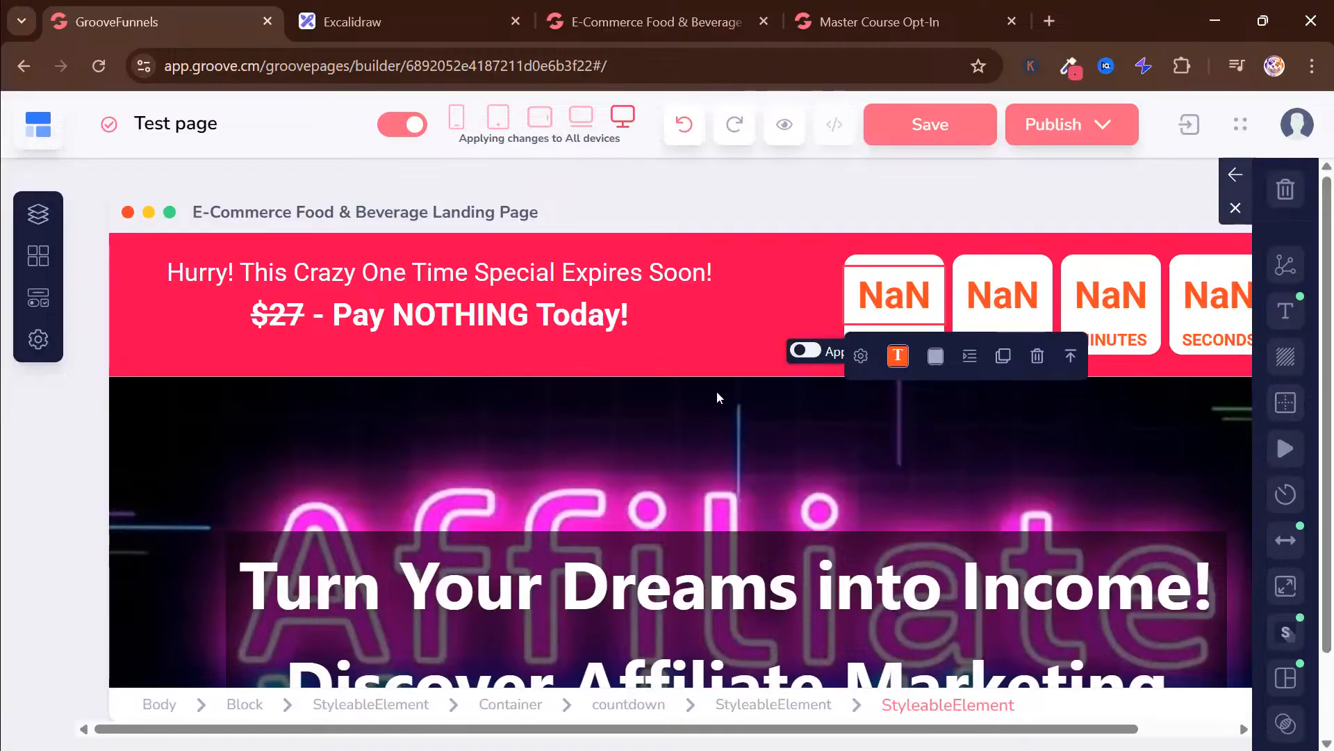
left_click(791, 305)
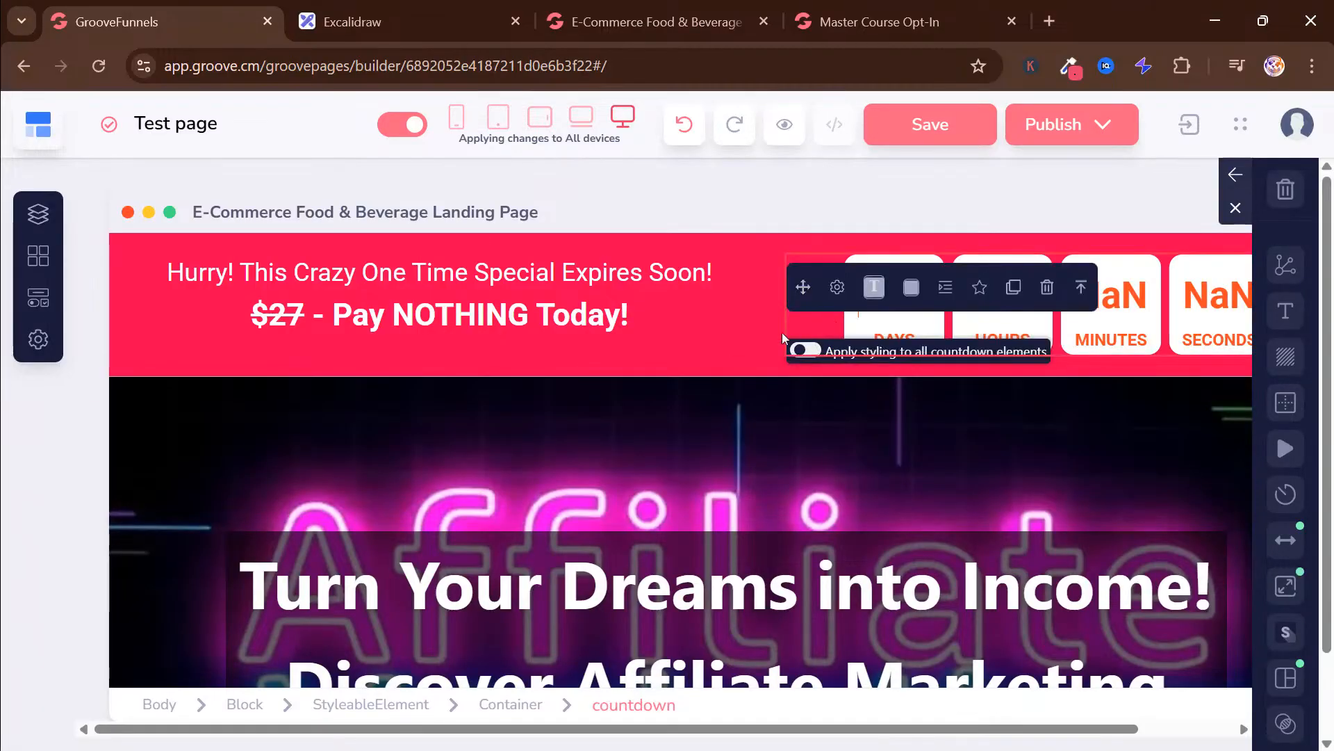
left_click(723, 326)
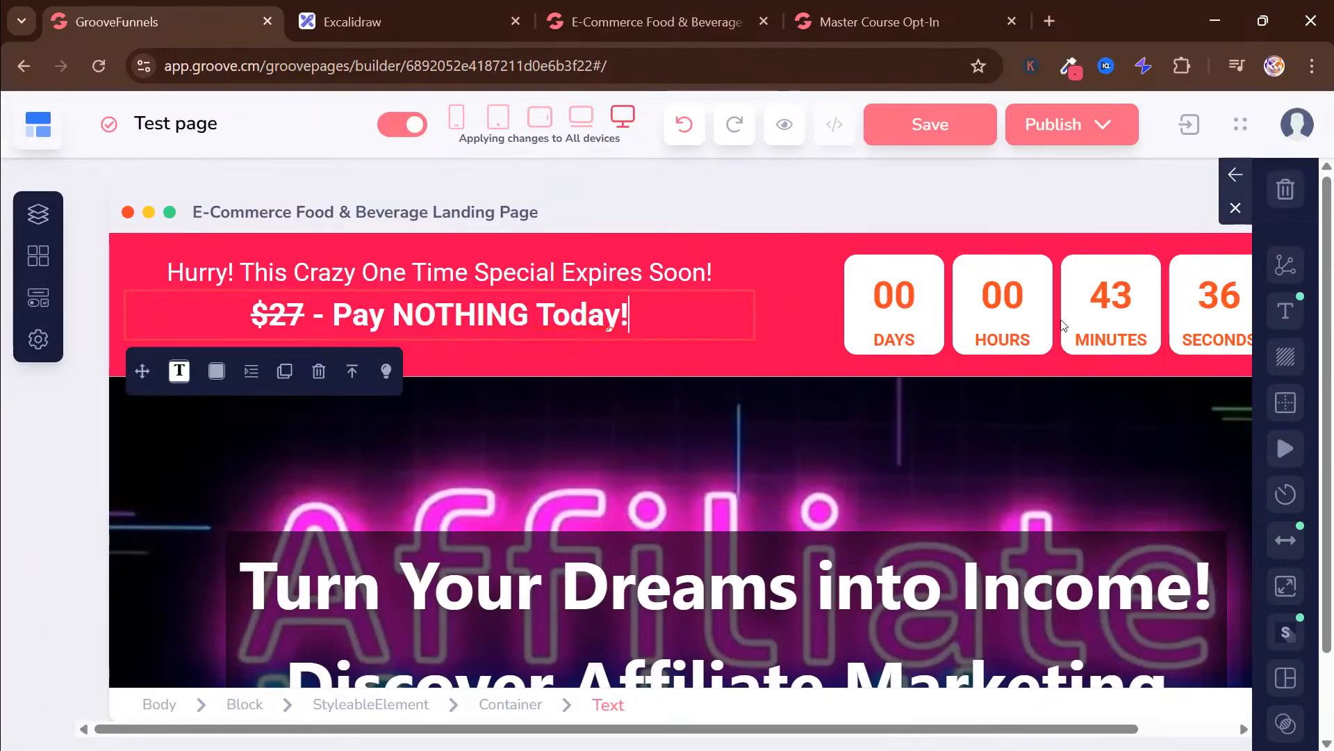
Recolour the countdown's days, hours, minutes and seconds numbers with the banner's red from the recent colours
left_click(895, 296)
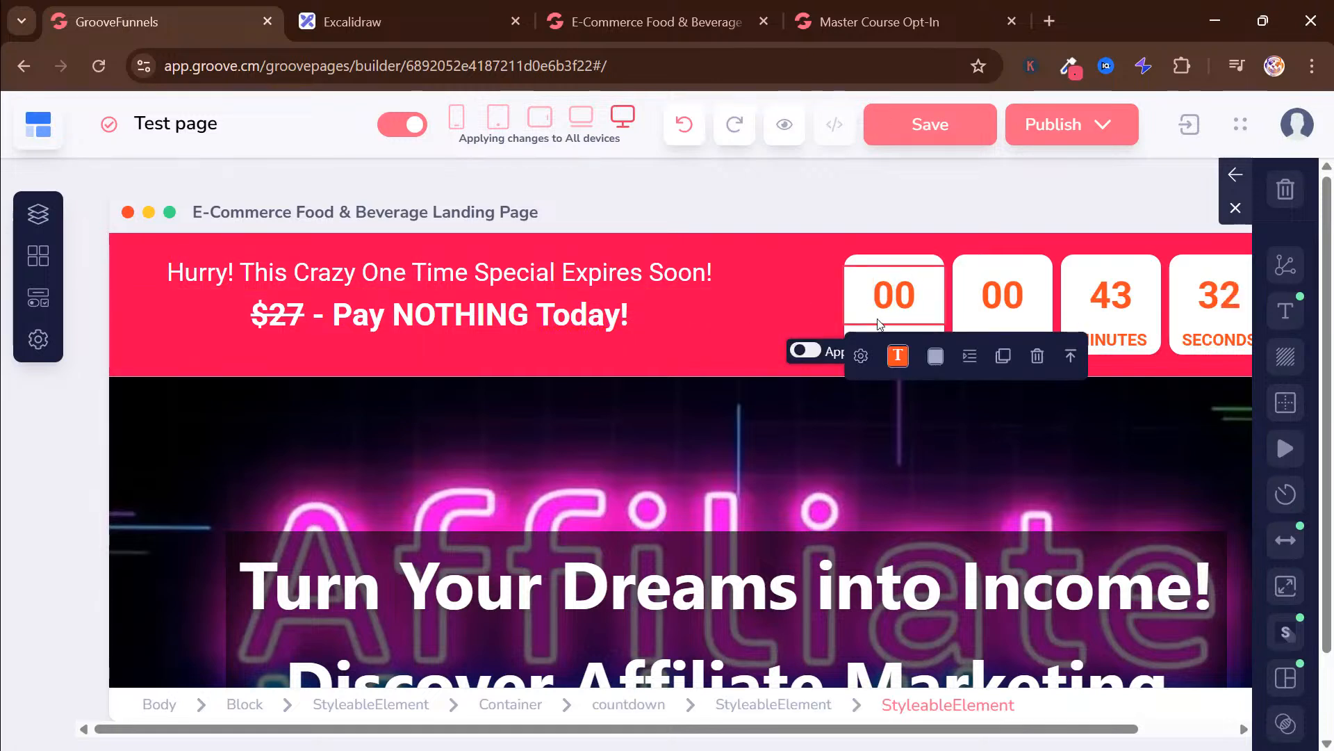
left_click(873, 315)
left_click(898, 356)
left_click(898, 491)
left_click(991, 289)
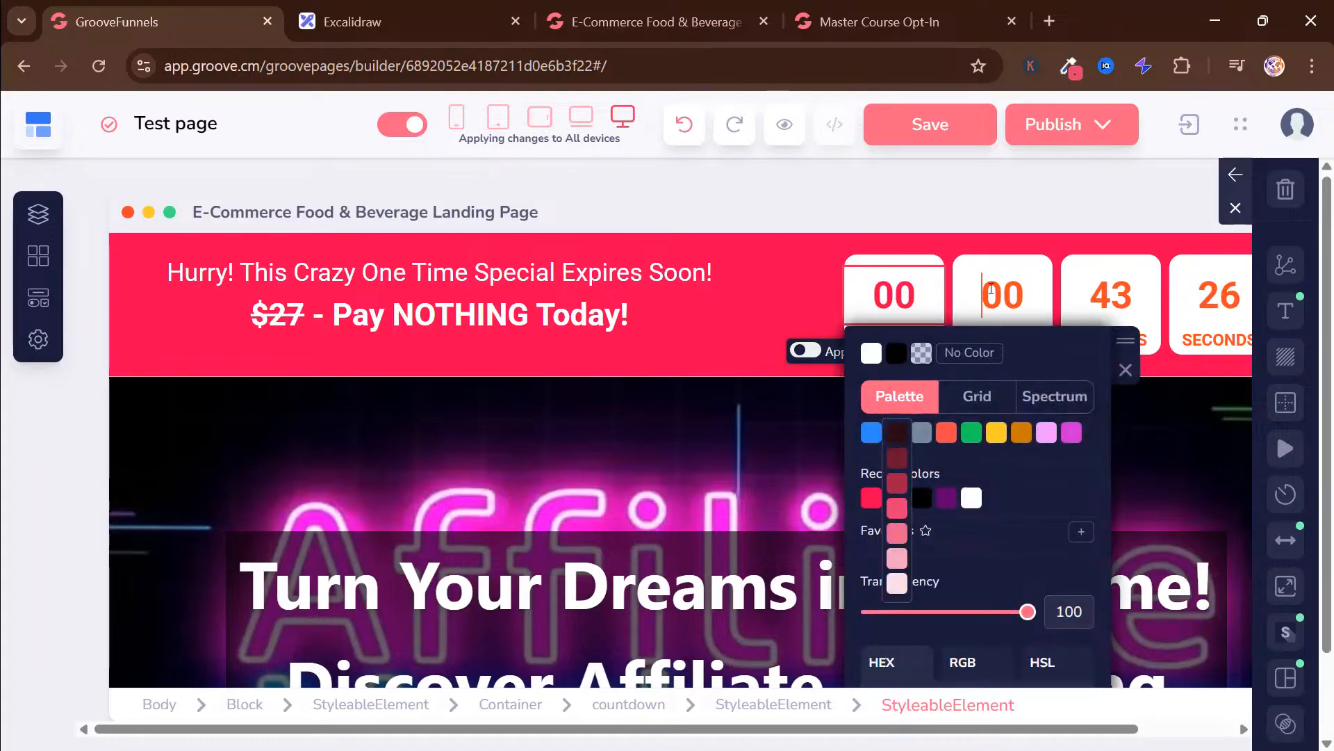
left_click(1010, 351)
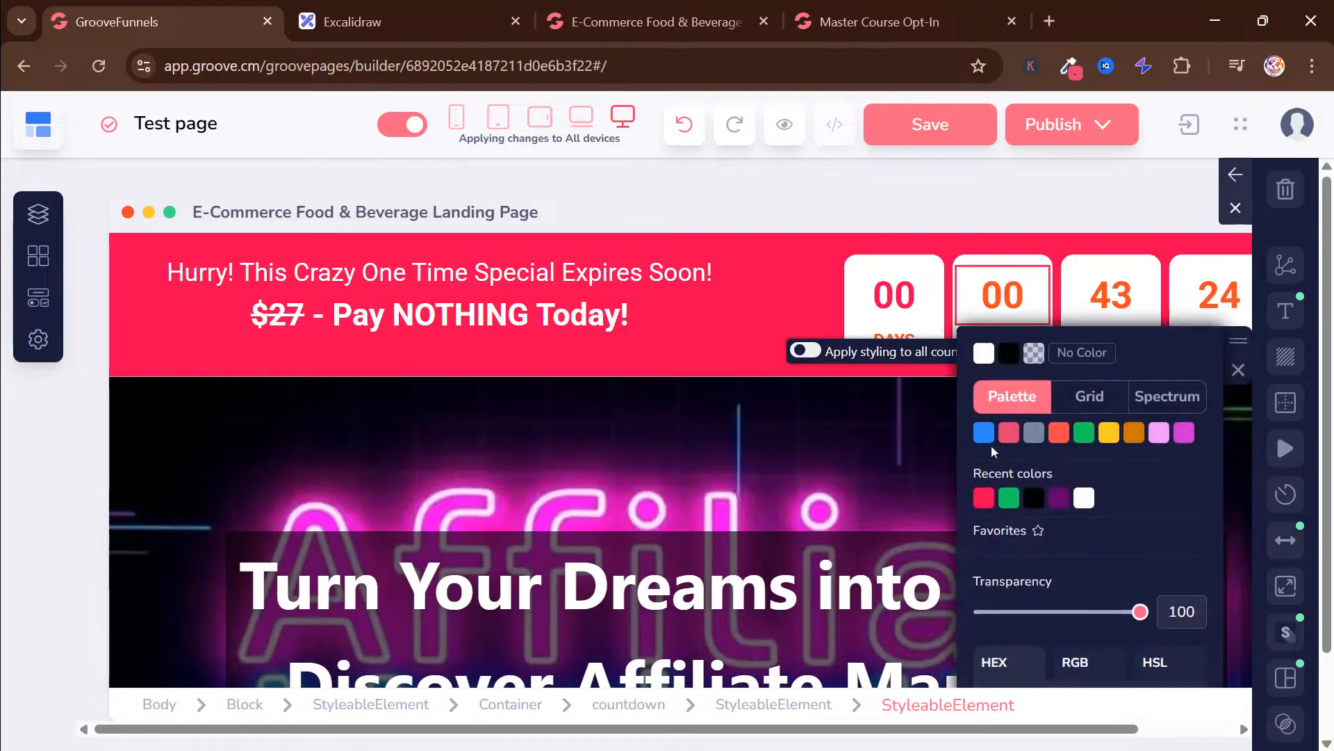
left_click(1106, 290)
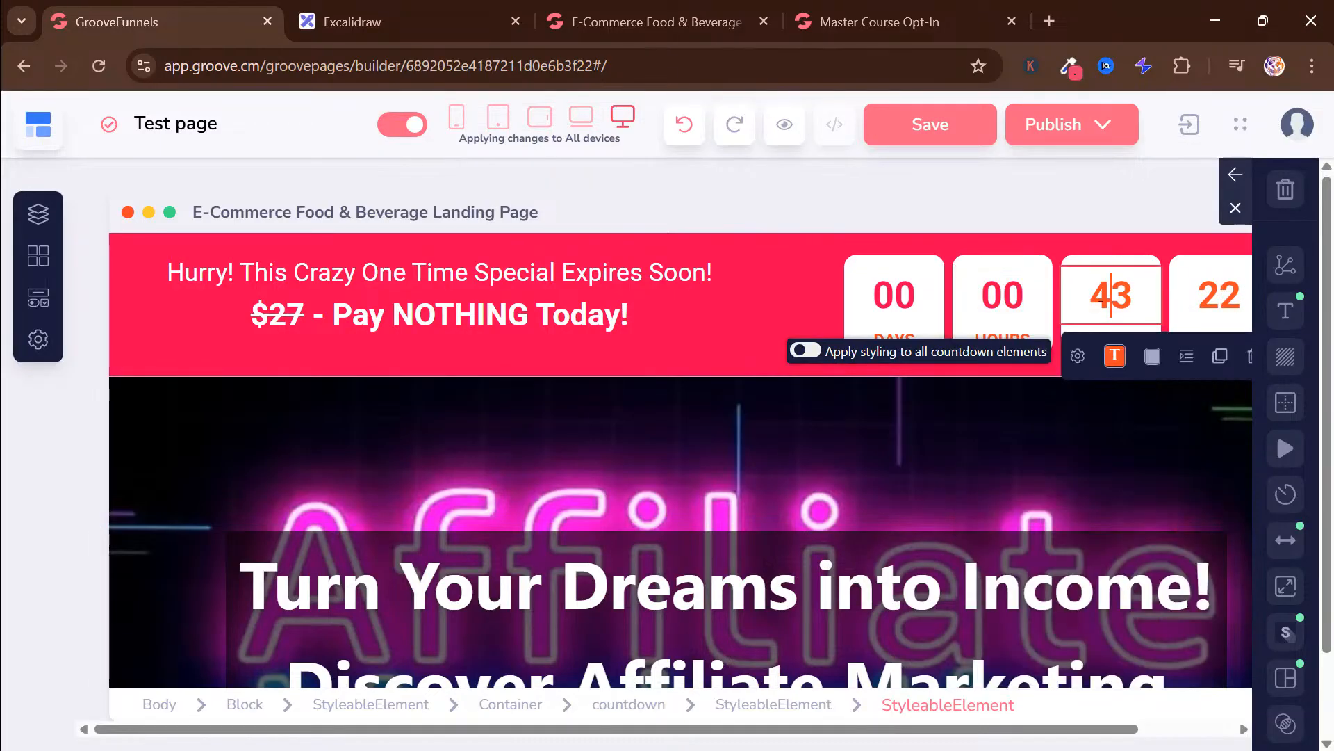
left_click(1115, 356)
left_click(1090, 502)
left_click(1200, 295)
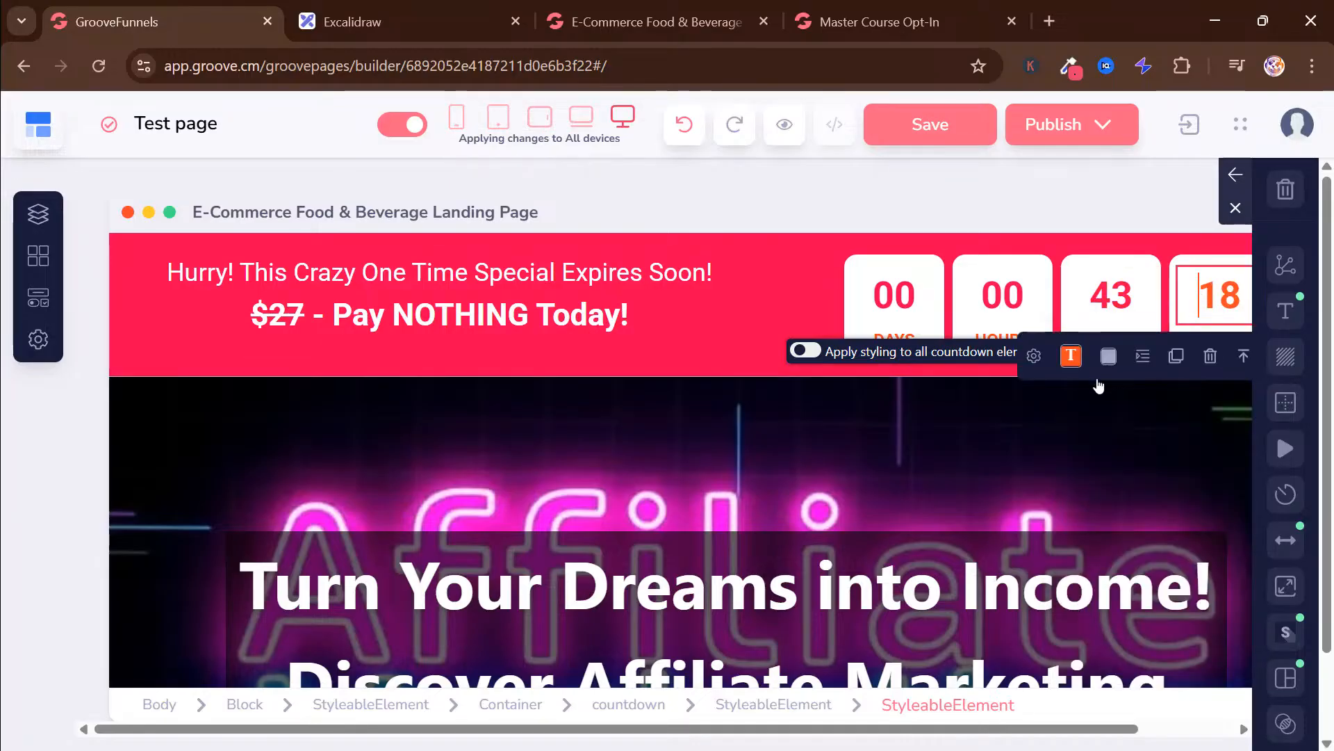
left_click(1071, 356)
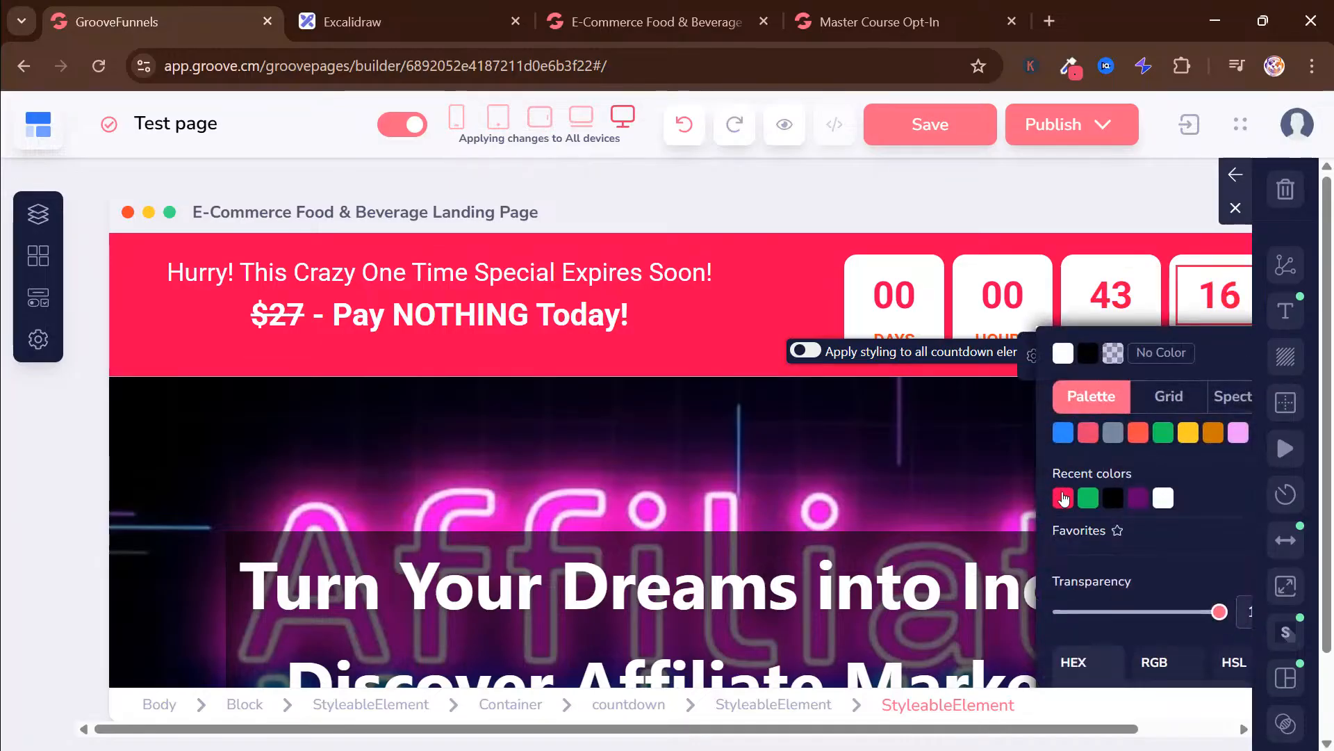
Recolour the DAYS, HOURS, MINUTES and SECONDS labels of the countdown with the same red as the banner
left_click(894, 332)
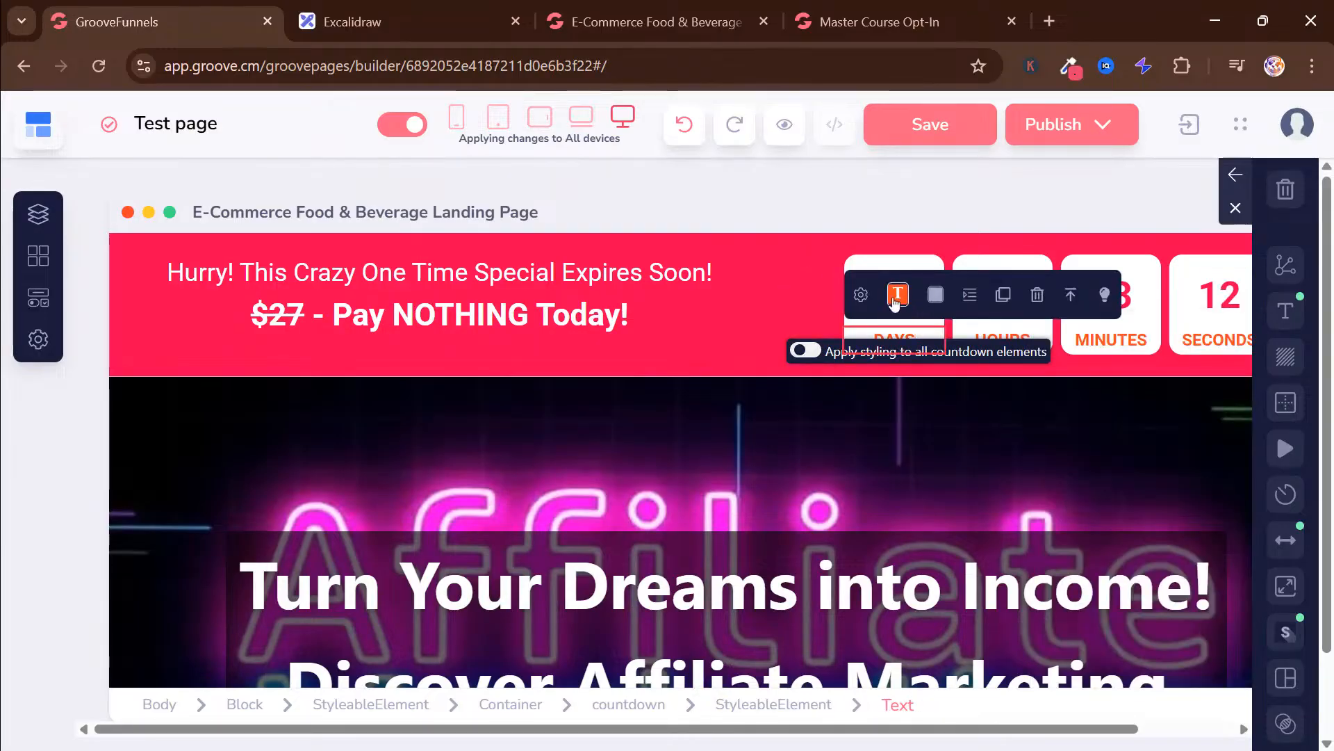
left_click(895, 295)
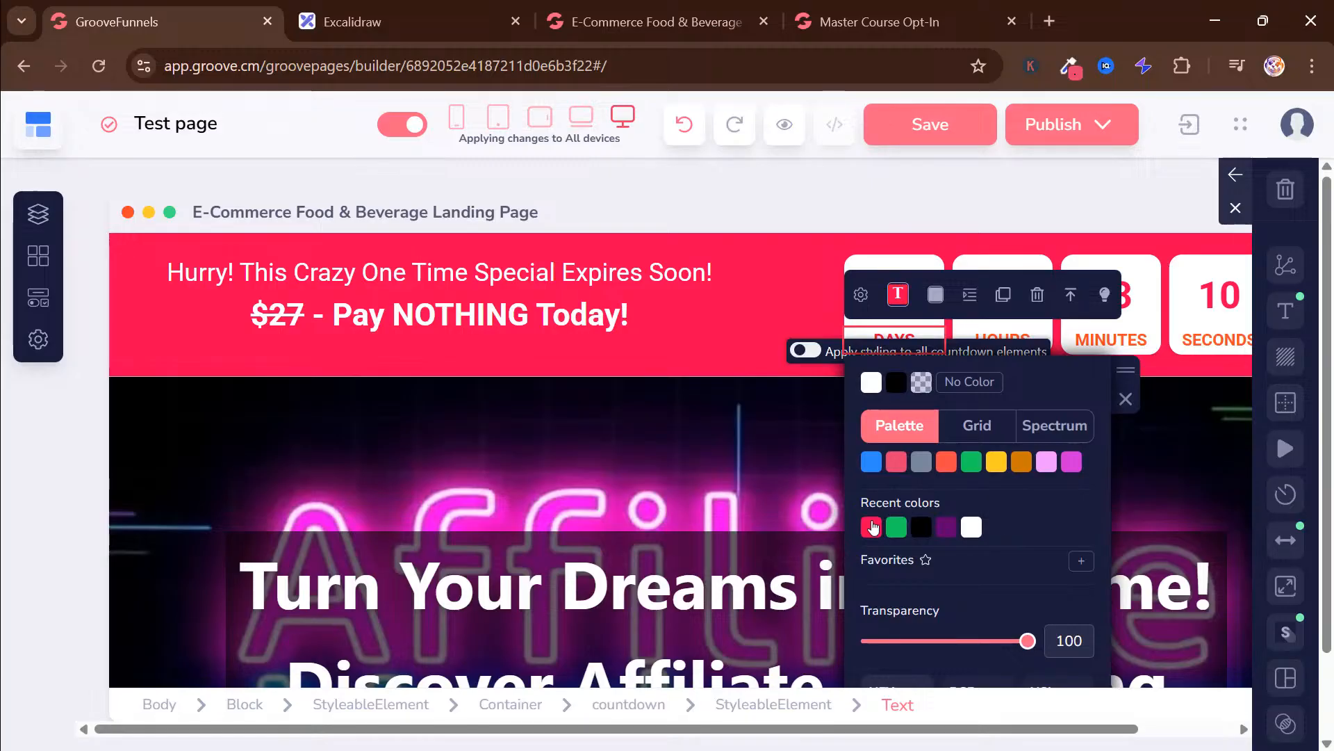
left_click(993, 333)
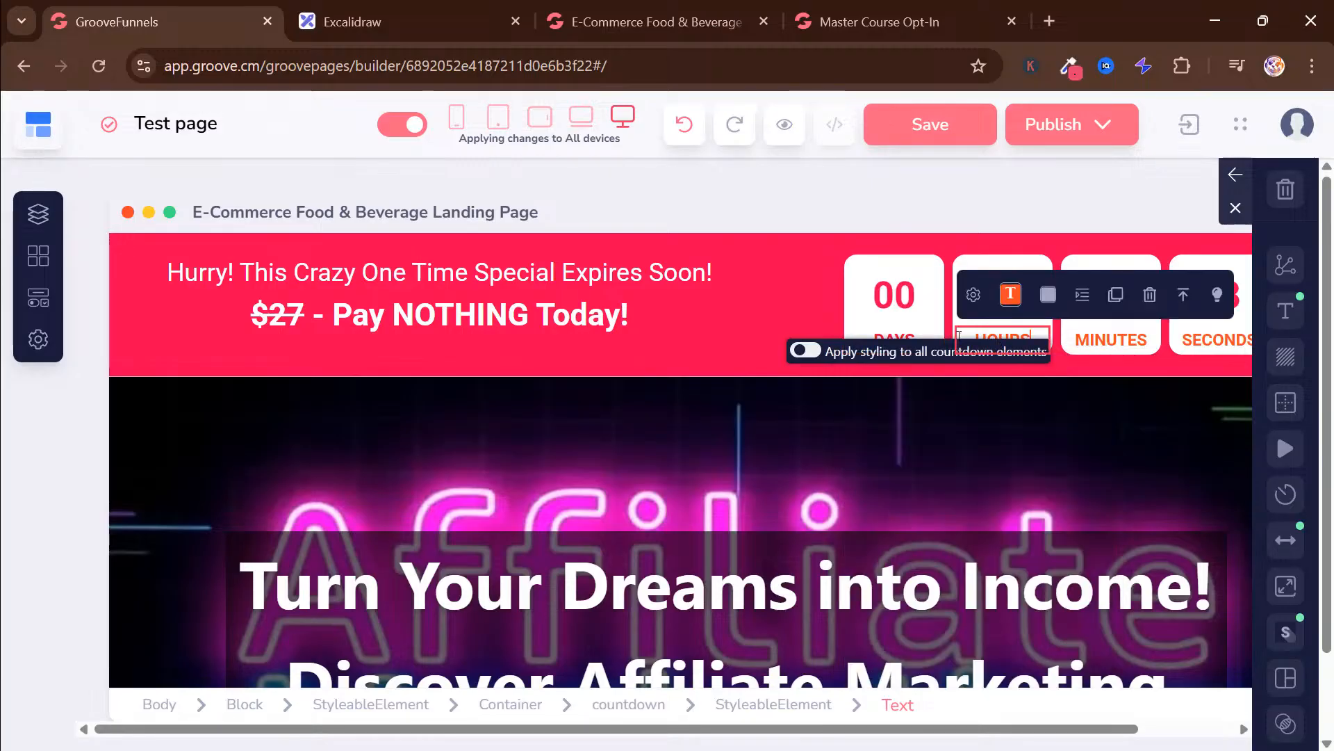
left_click(1014, 310)
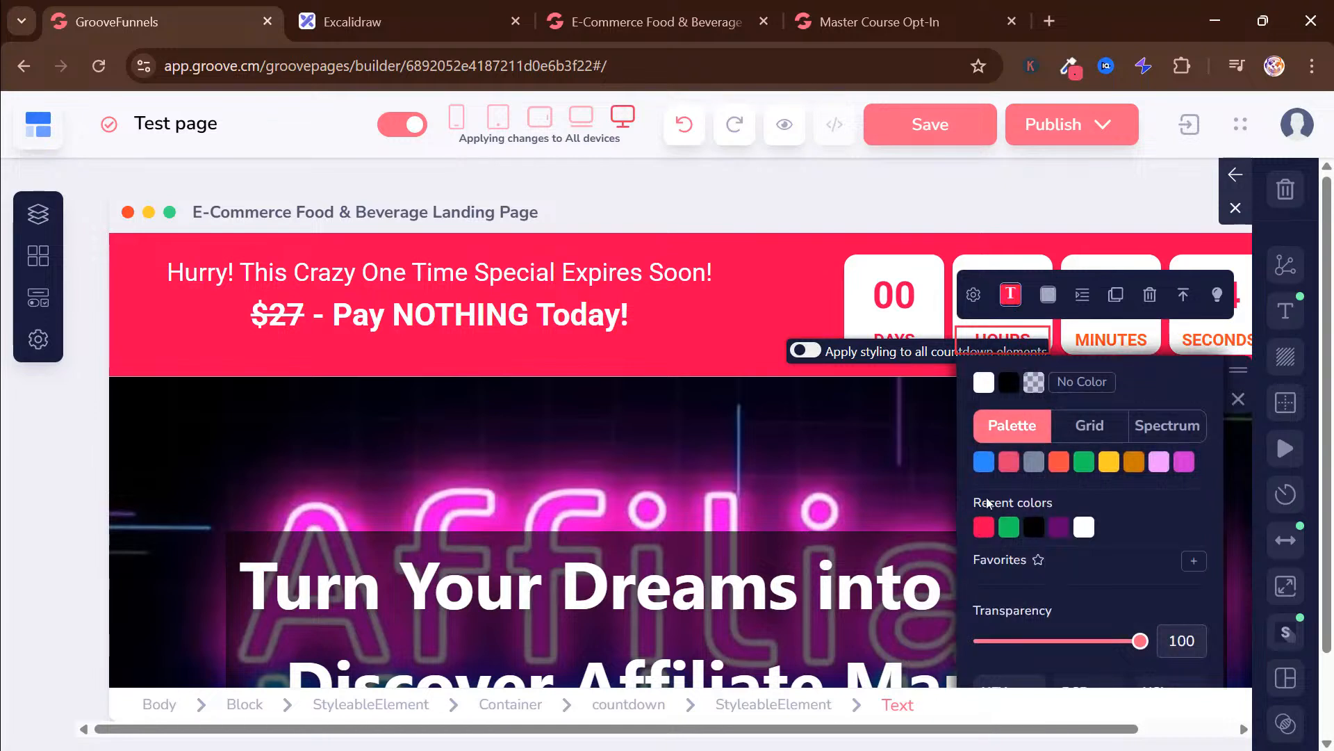
left_click(1105, 335)
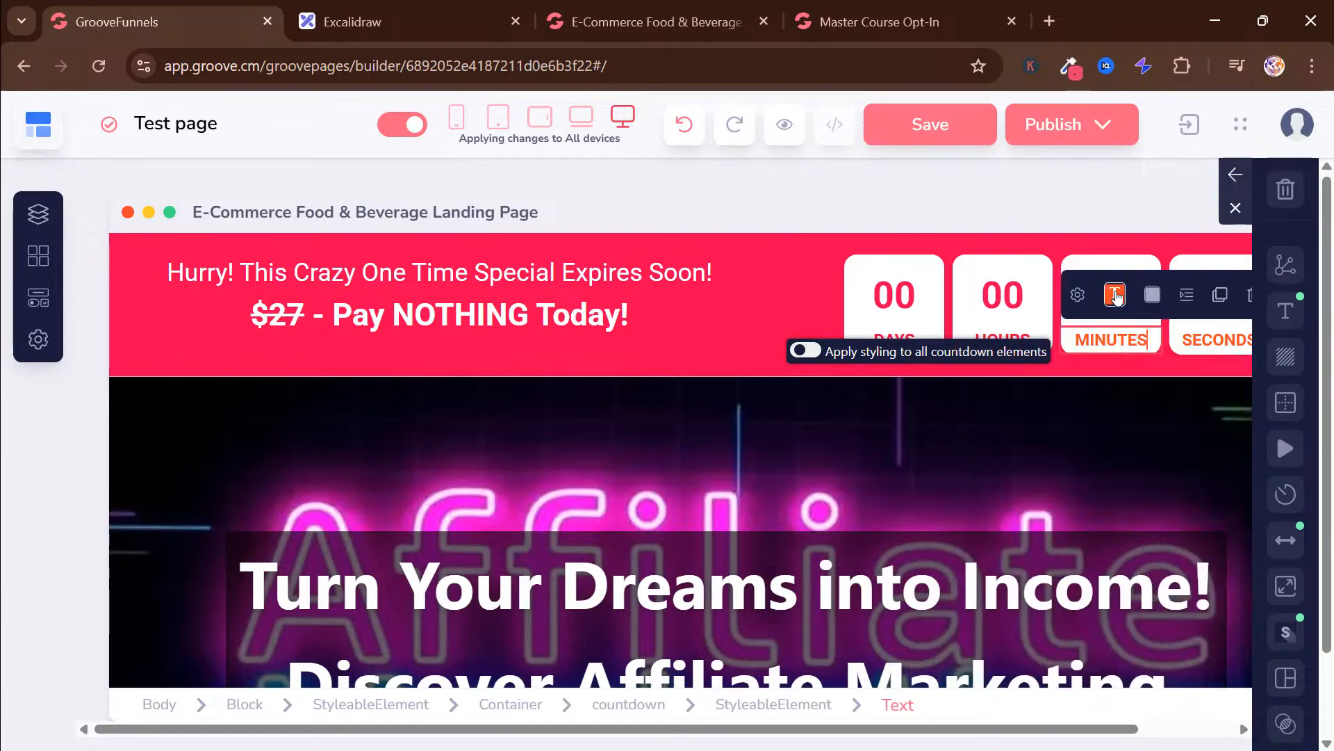
left_click(1115, 294)
left_click(1088, 528)
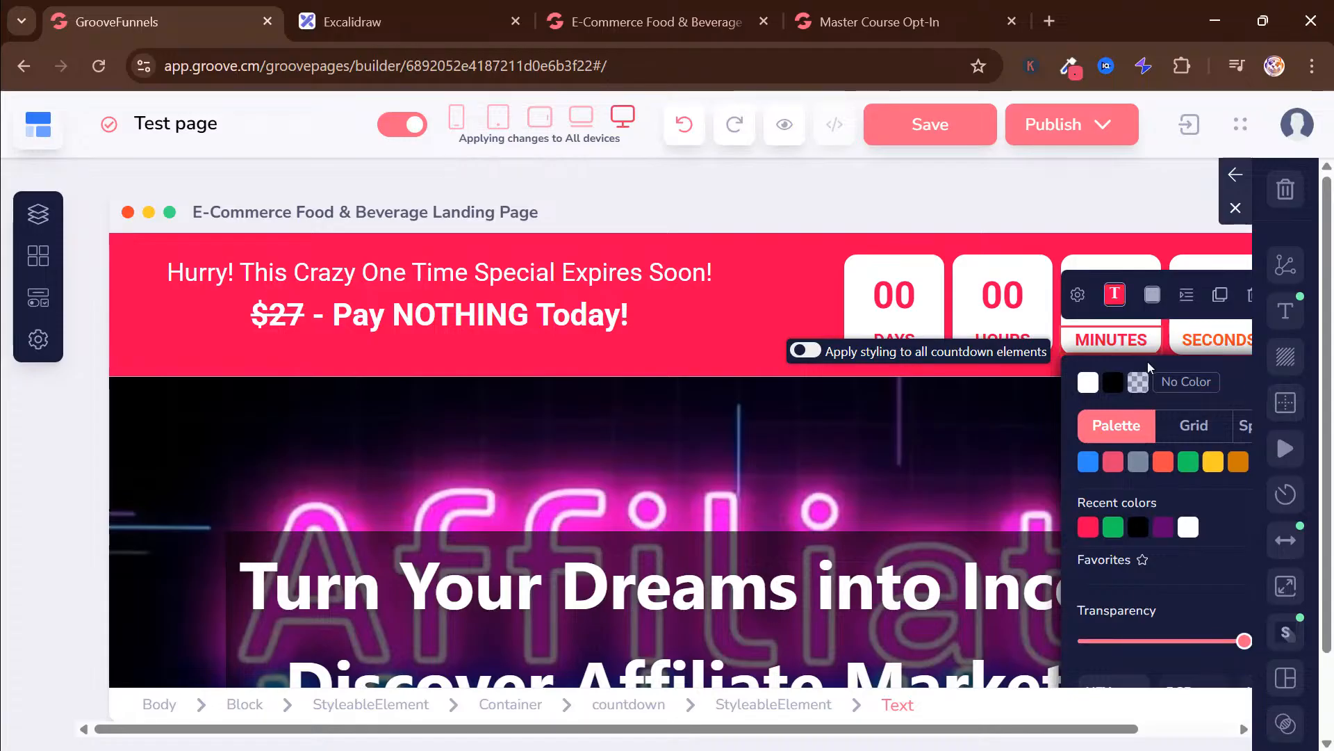
left_click(1222, 342)
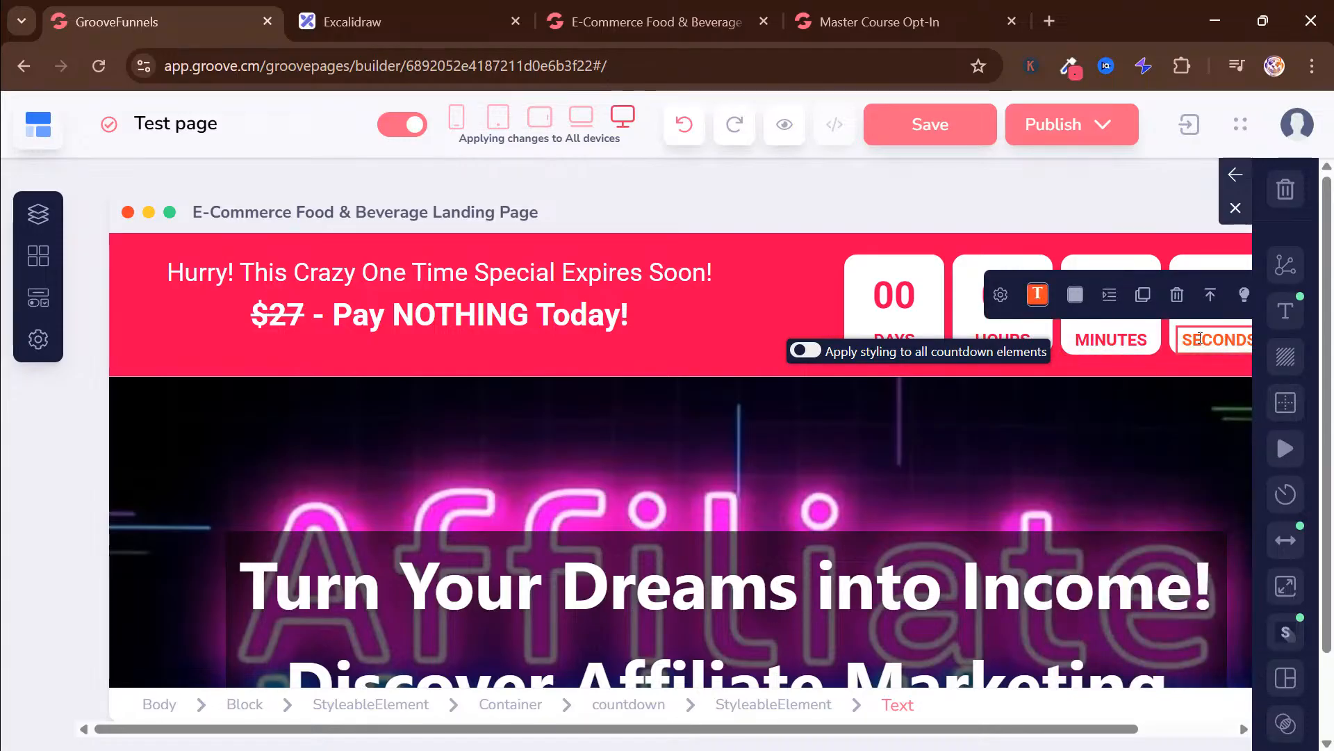
left_click(1038, 294)
left_click(1062, 528)
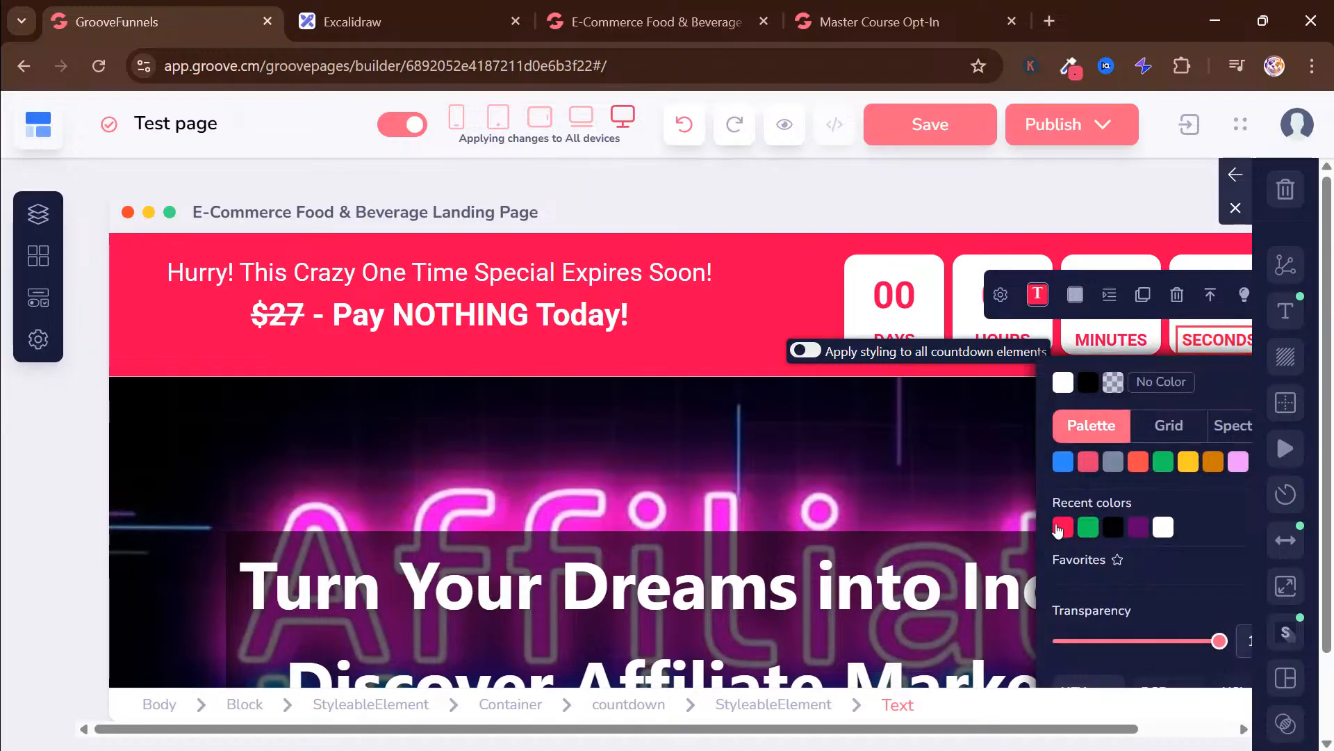
left_click(709, 297)
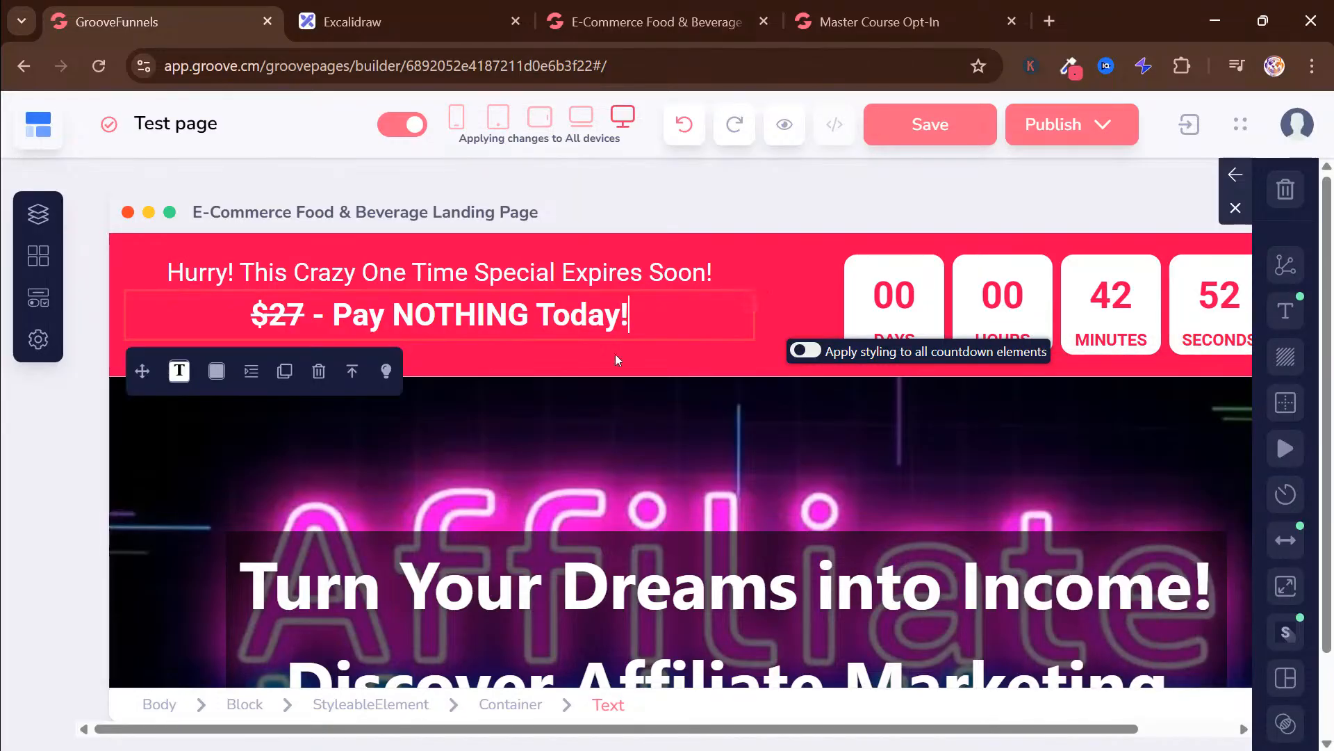
Review the countdown banner and hero section in the editor and compare them with the finished landing page preview
scroll(615, 353, "down", 5)
scroll(730, 430, "up", 6)
scroll(719, 347, "down", 3)
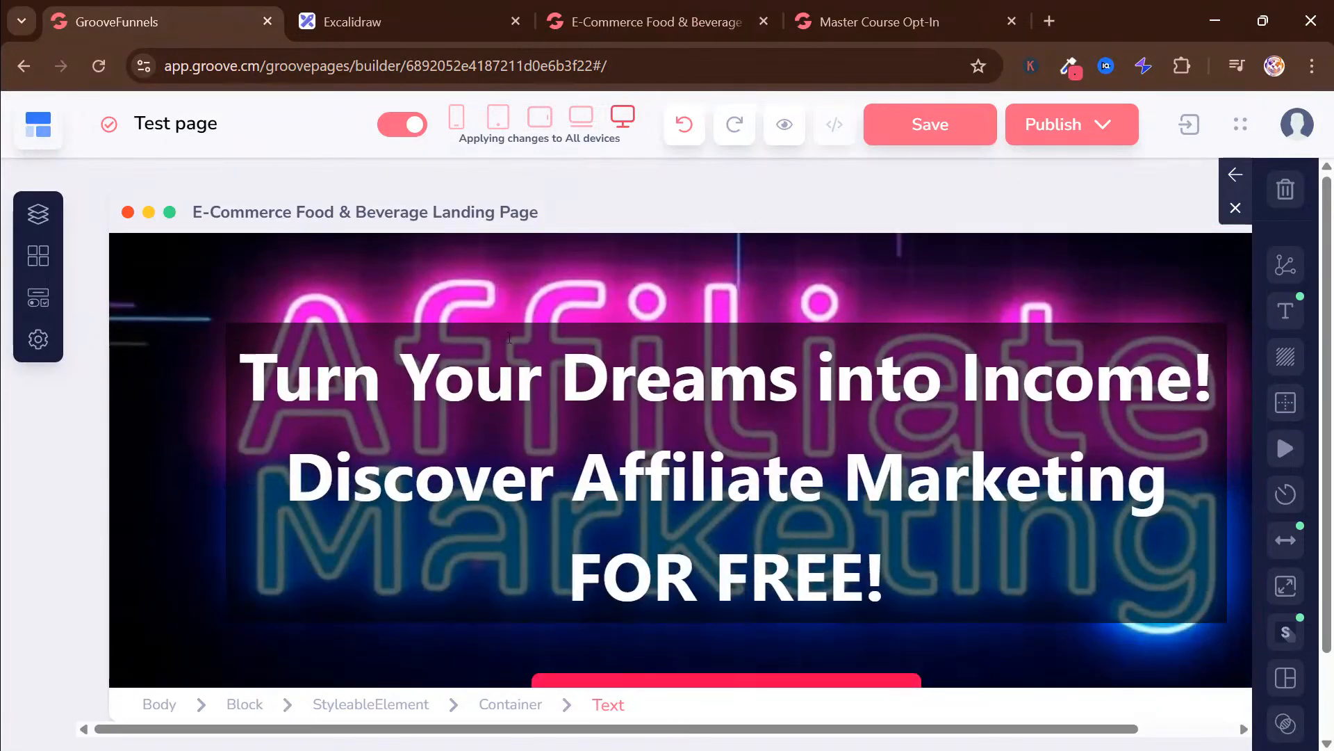
scroll(954, 346, "up", 2)
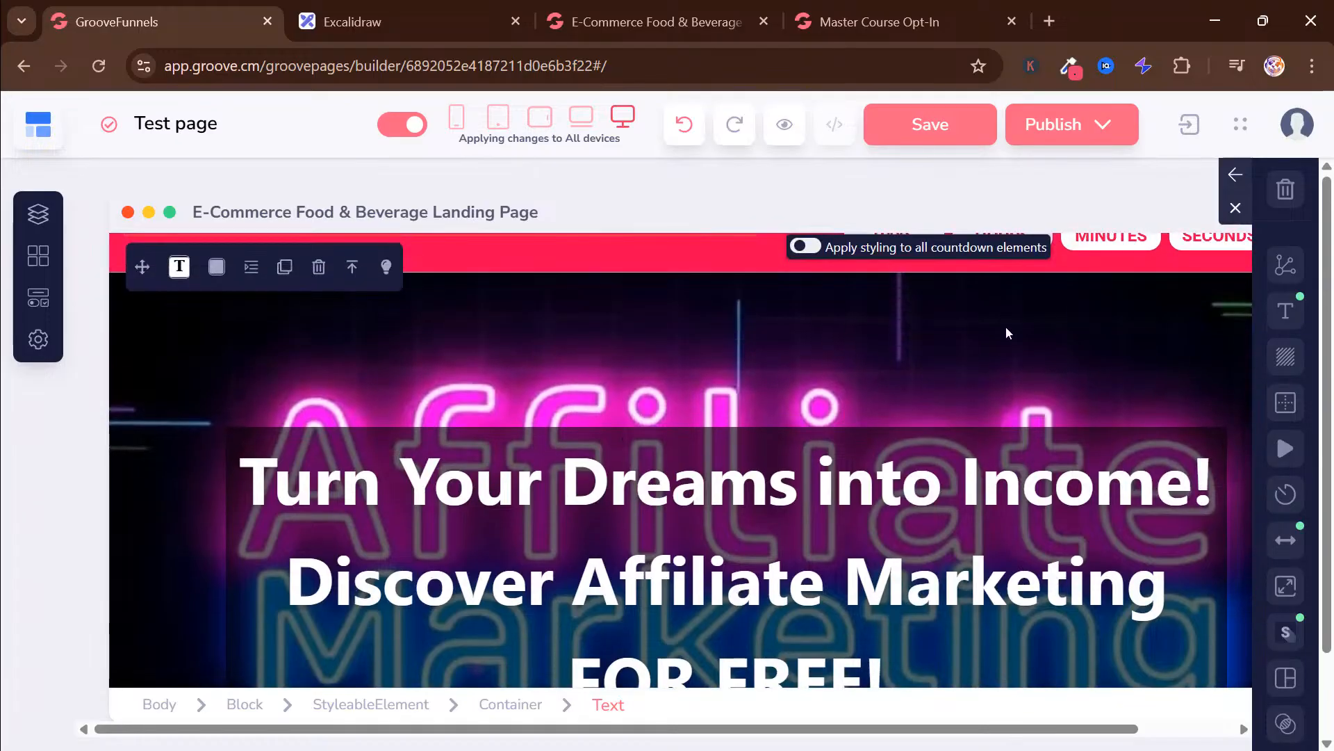
scroll(769, 304, "down", 3)
scroll(737, 295, "up", 3)
scroll(660, 214, "down", 2)
scroll(1276, 428, "up", 2)
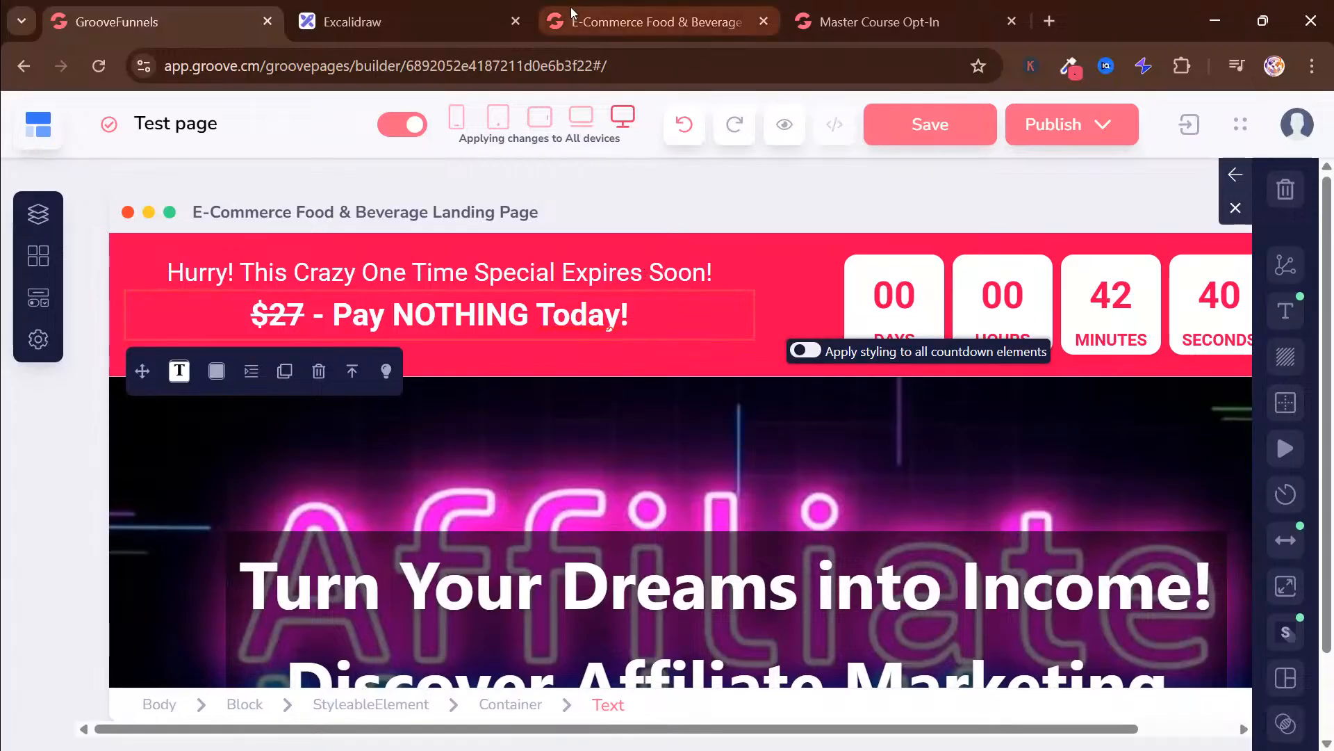
left_click(616, 21)
scroll(759, 306, "up", 3)
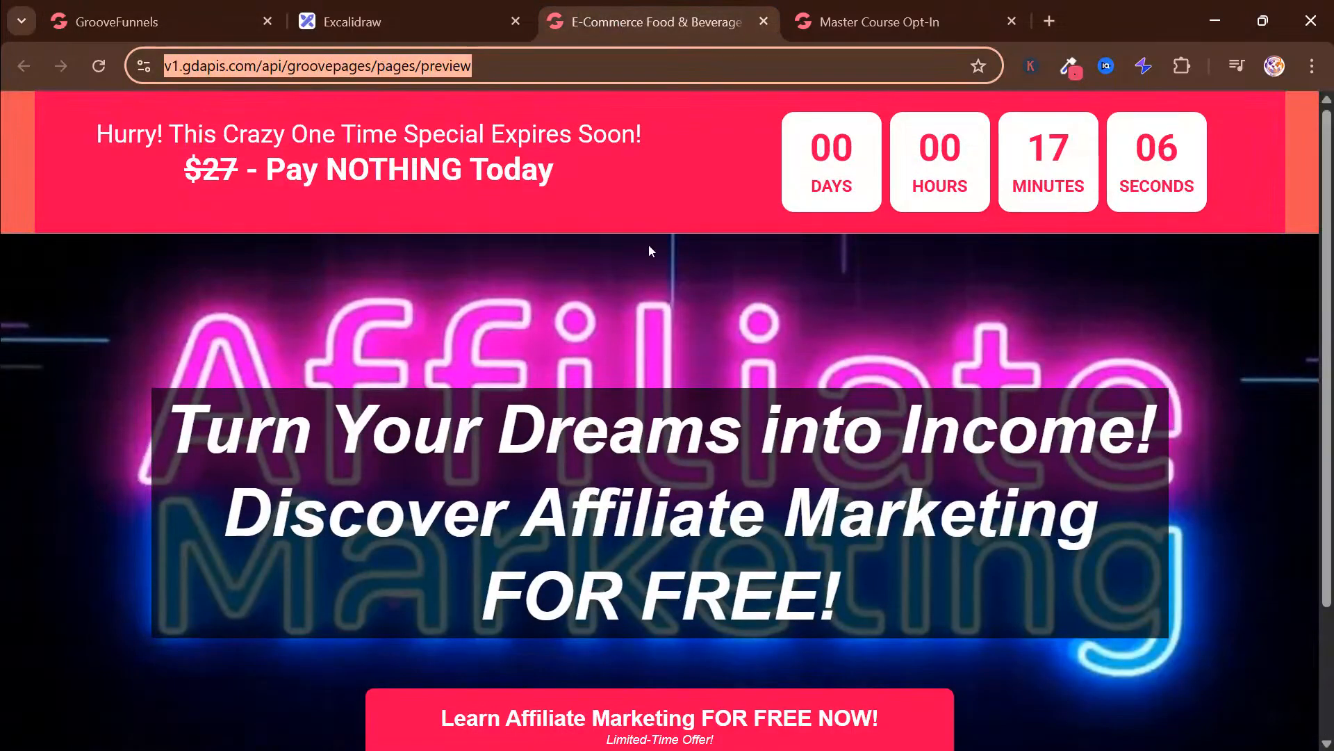
scroll(669, 302, "down", 2)
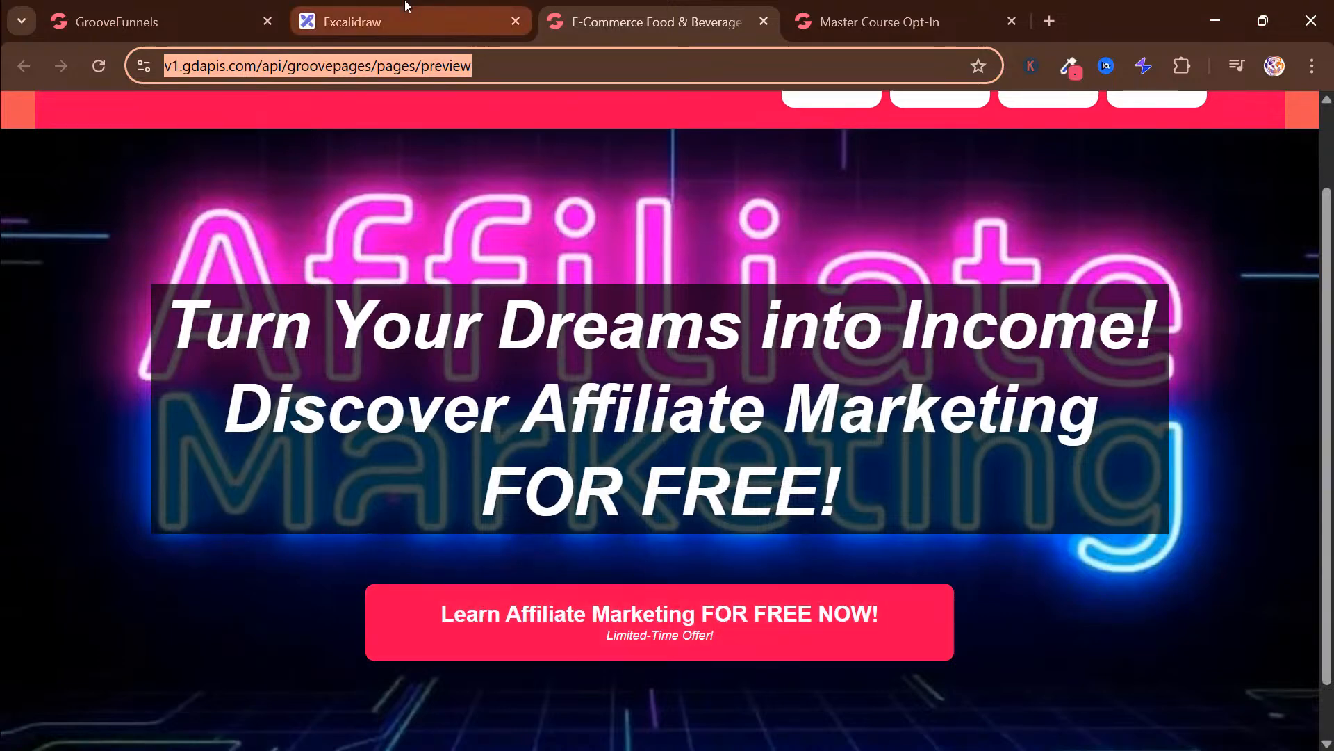
Return to the page editor and select the SHOP HEALTHY DRINKS button below the hero headline
left_click(200, 7)
scroll(679, 512, "down", 6)
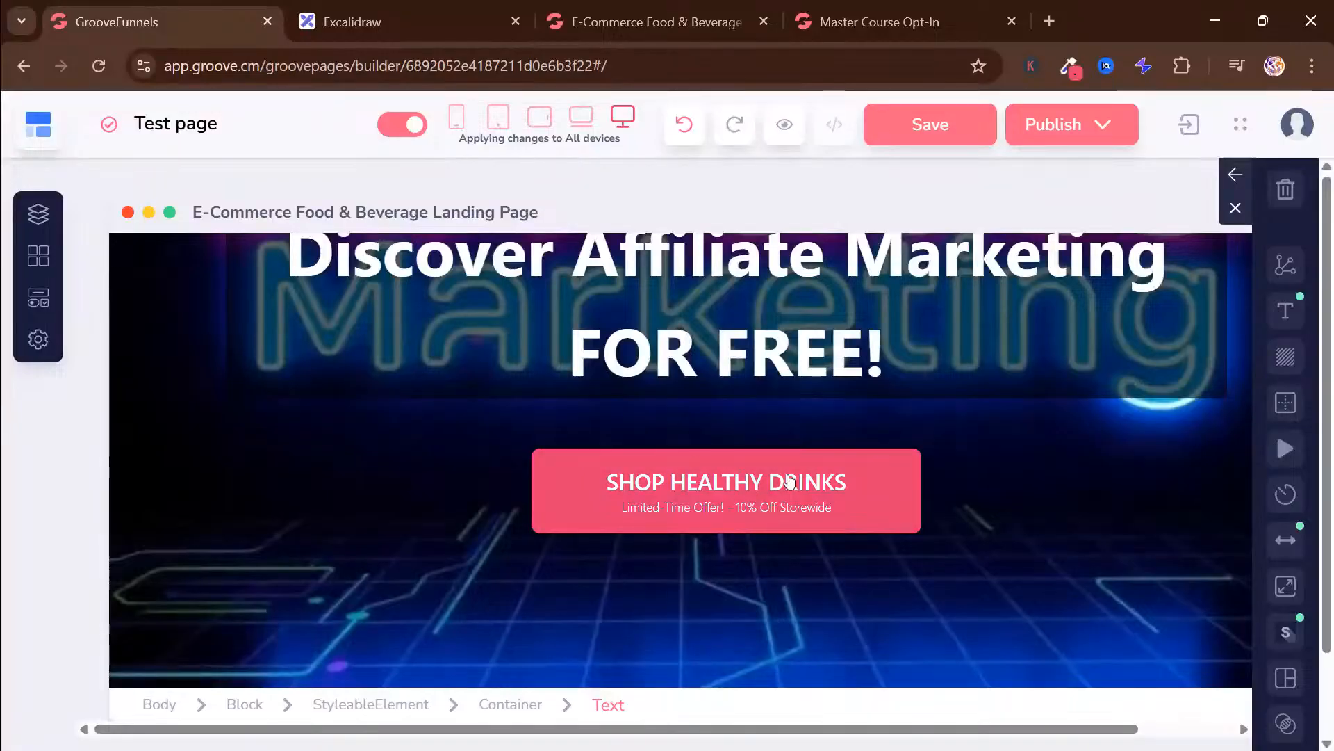
left_click(900, 403)
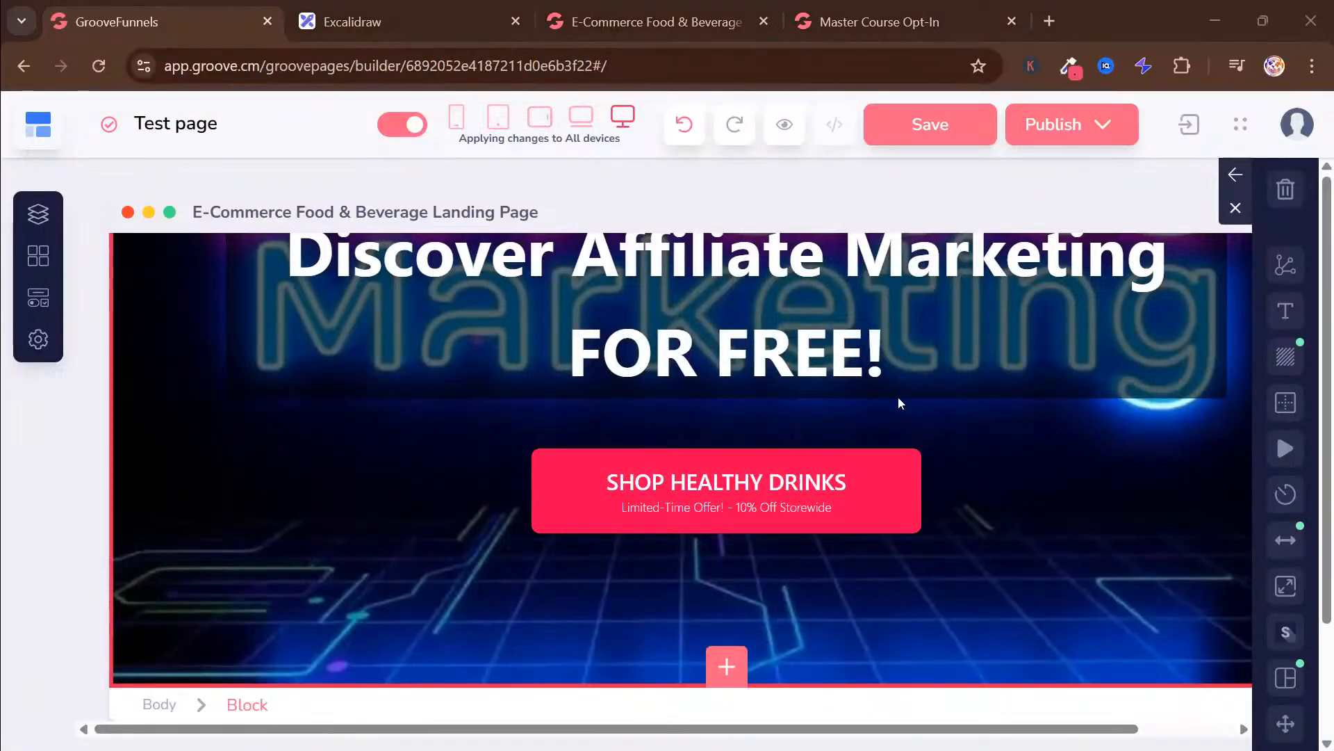
left_click(604, 506)
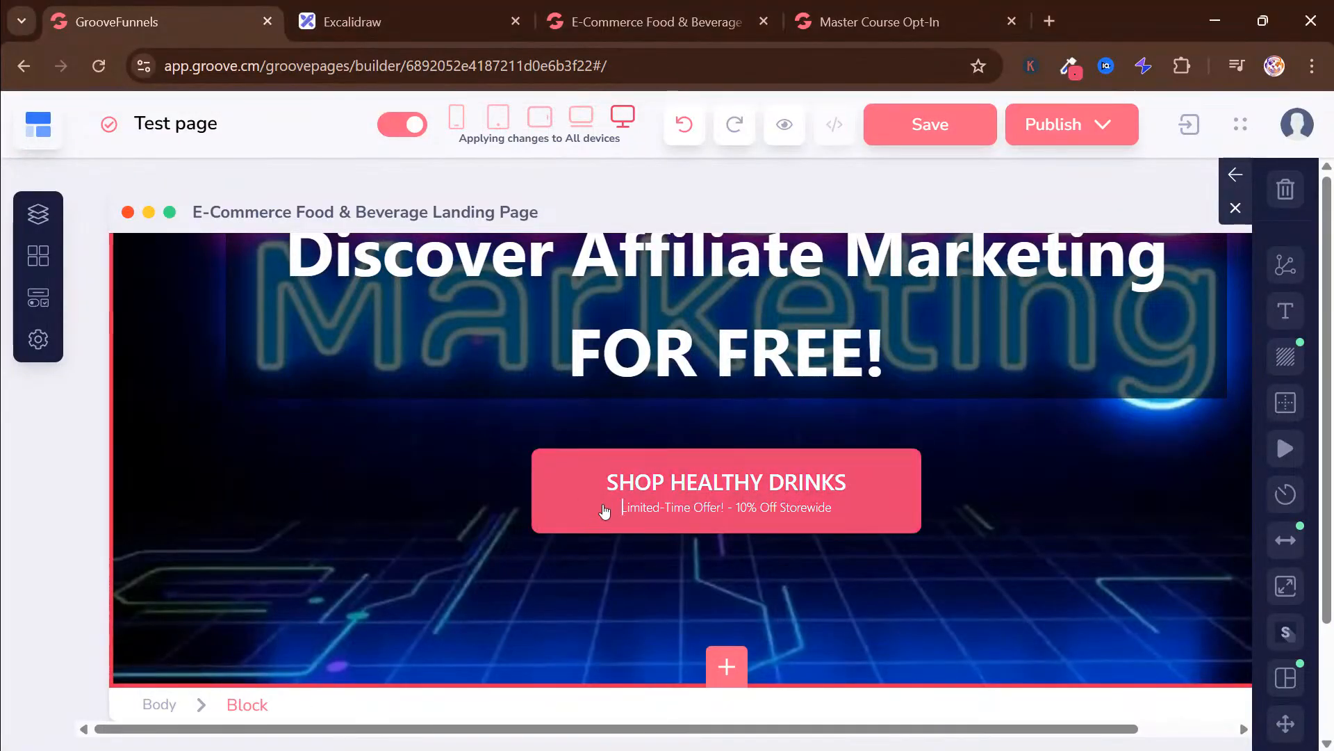
left_click(603, 511)
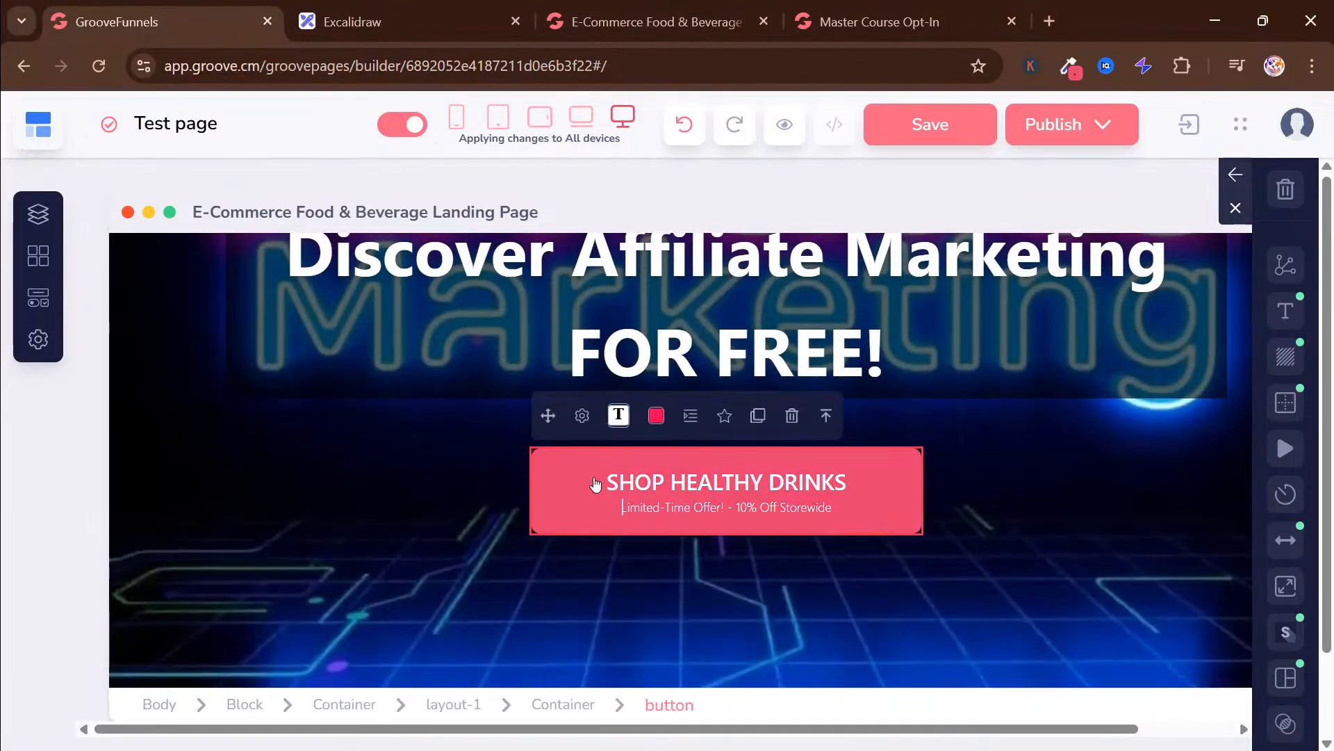
left_click(583, 416)
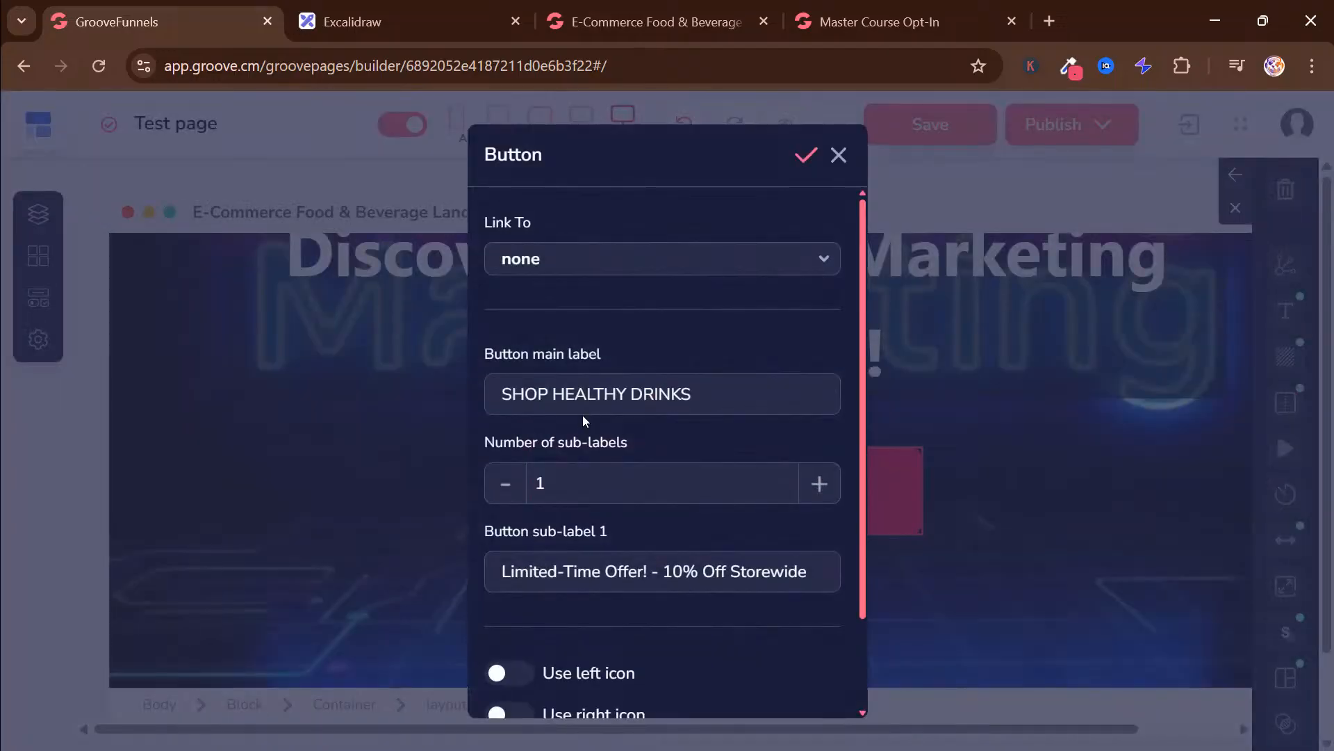
left_click(606, 10)
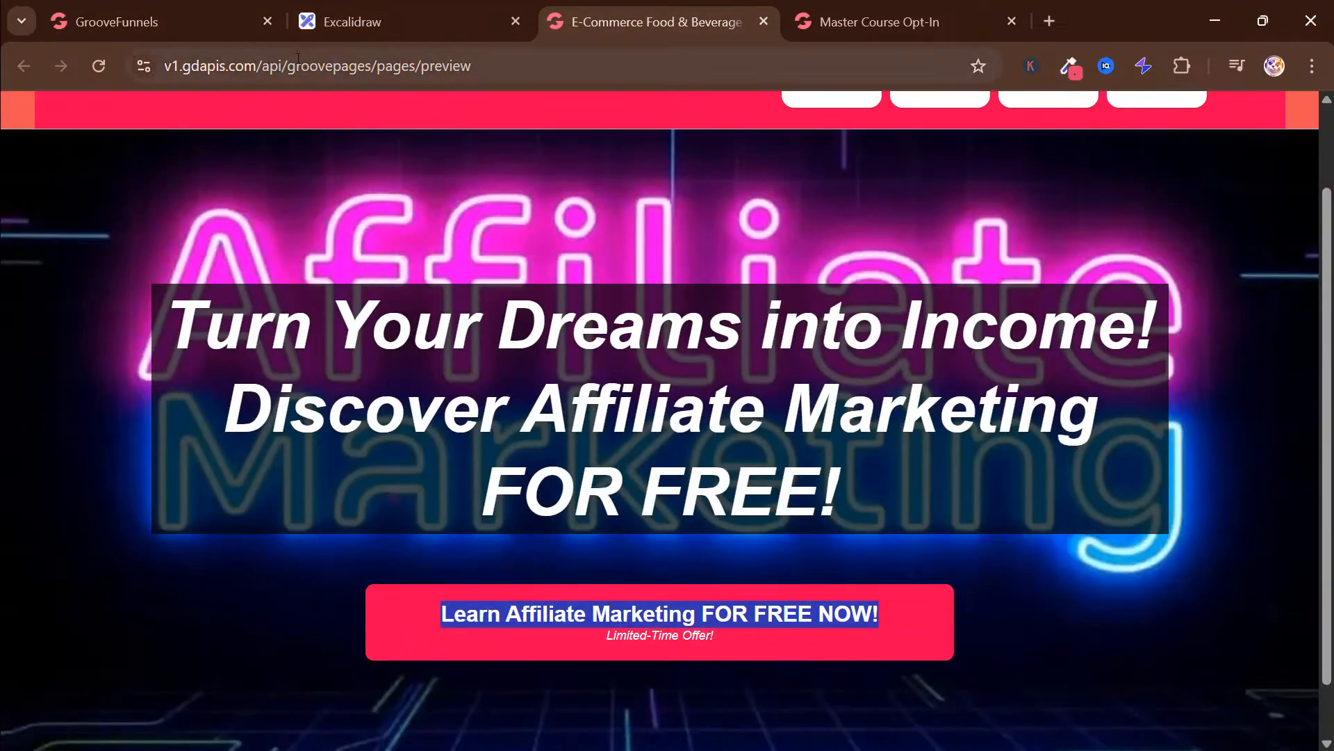
left_click(182, 27)
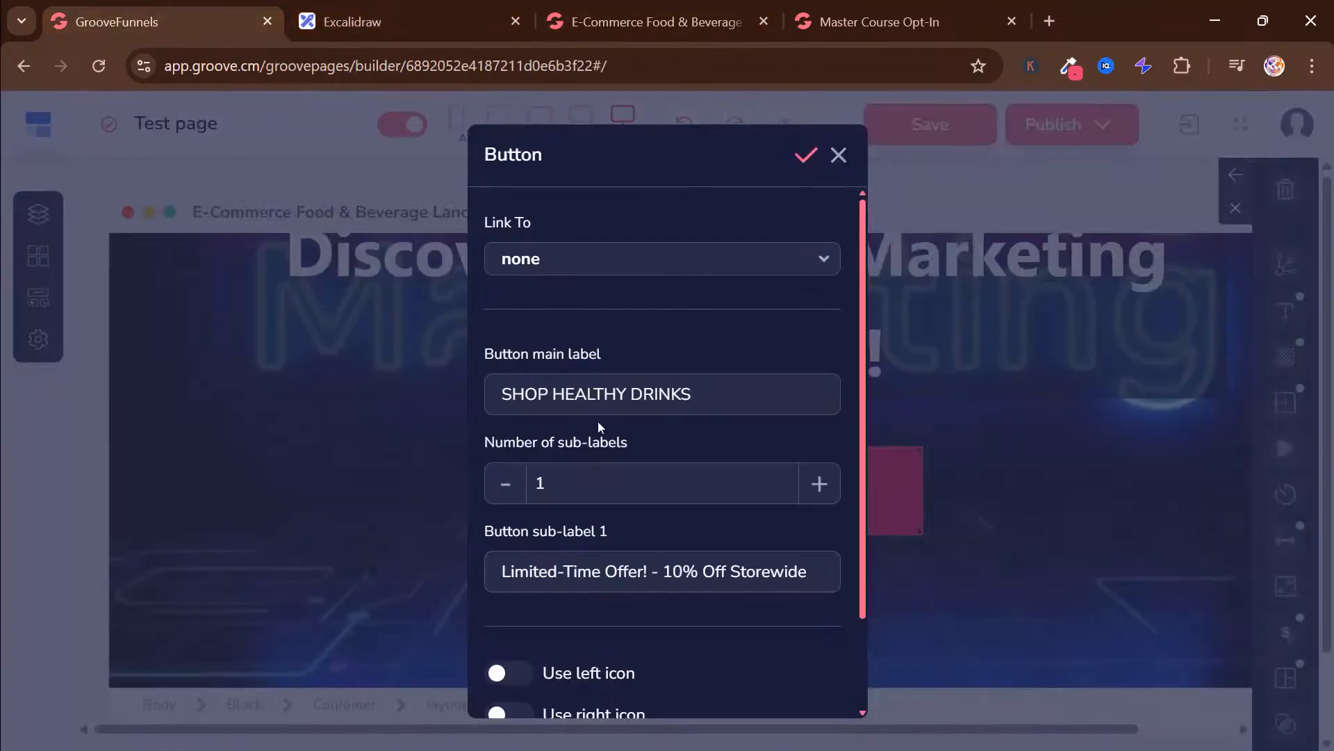
triple_click(610, 384)
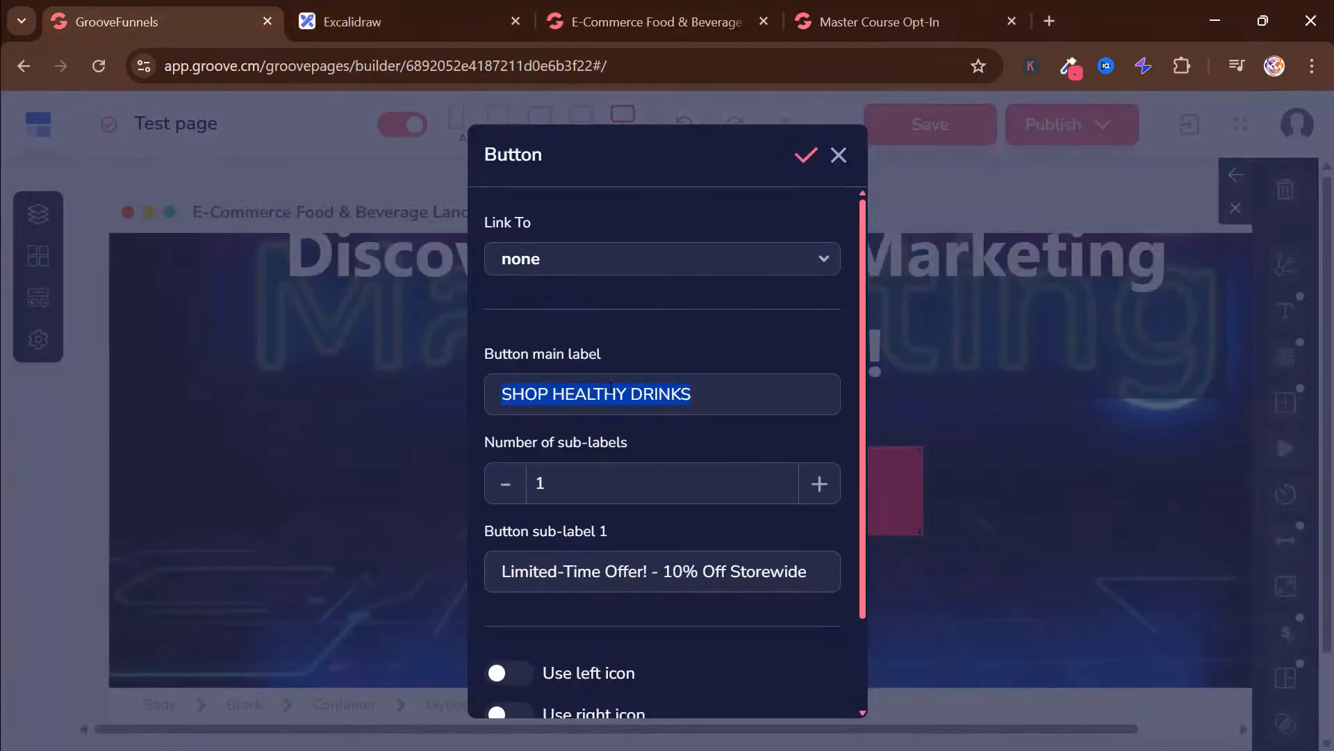
type("Learn Affiliate Marketing FOR FREE NOW!")
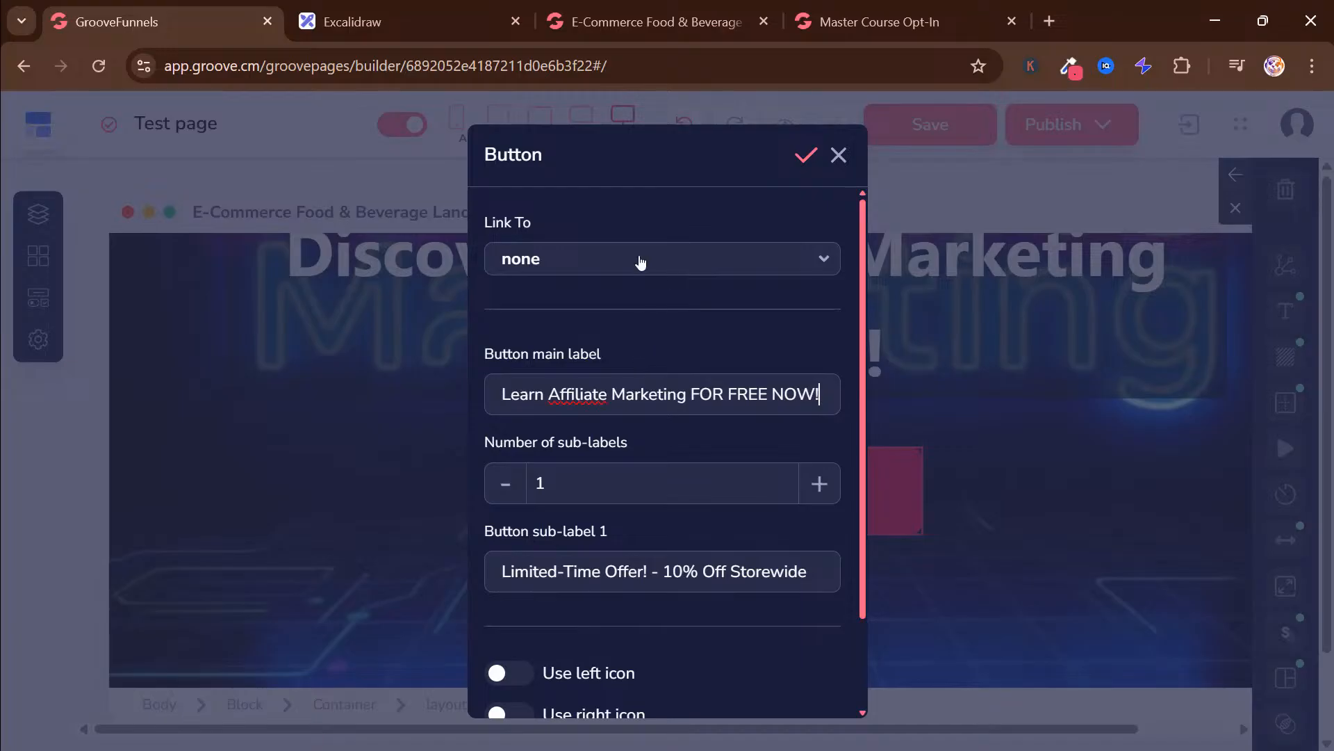
left_click(640, 260)
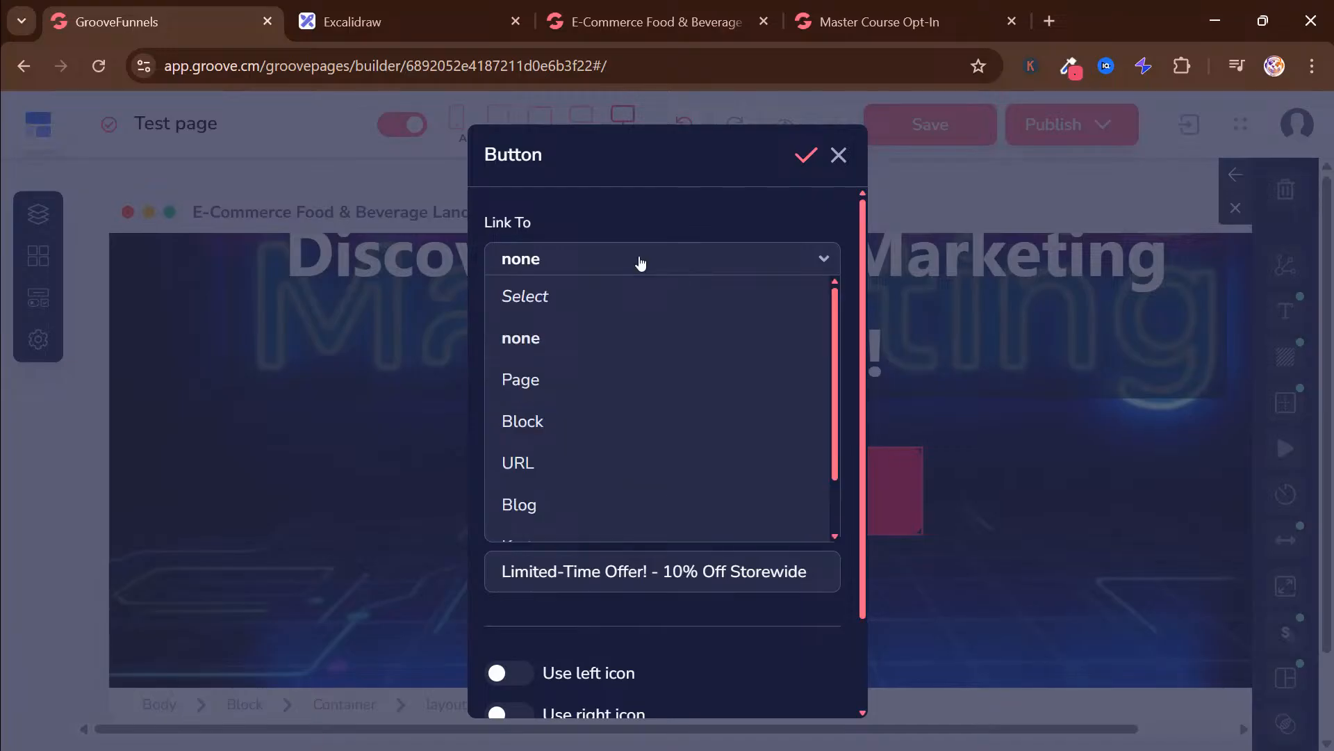
left_click(639, 261)
left_click(614, 21)
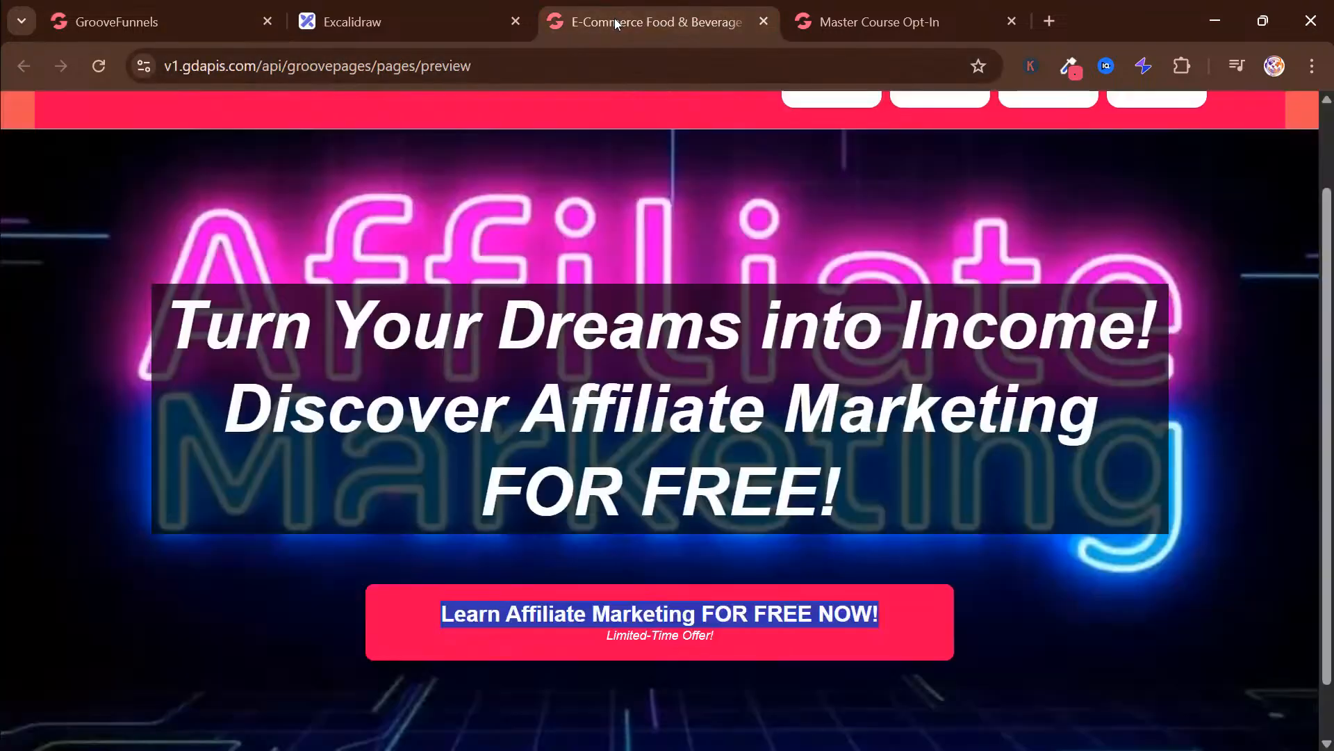
left_click(727, 638)
left_click_drag(727, 638, 609, 645)
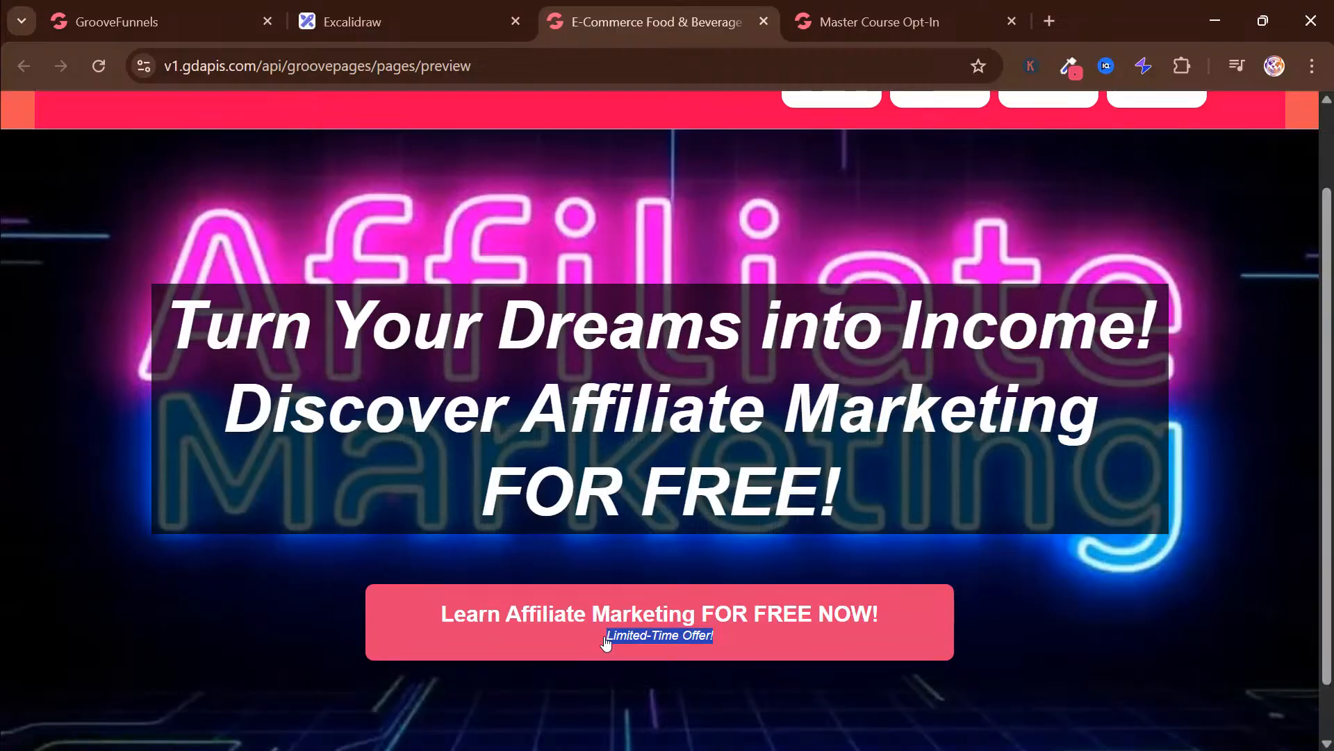
left_click(160, 22)
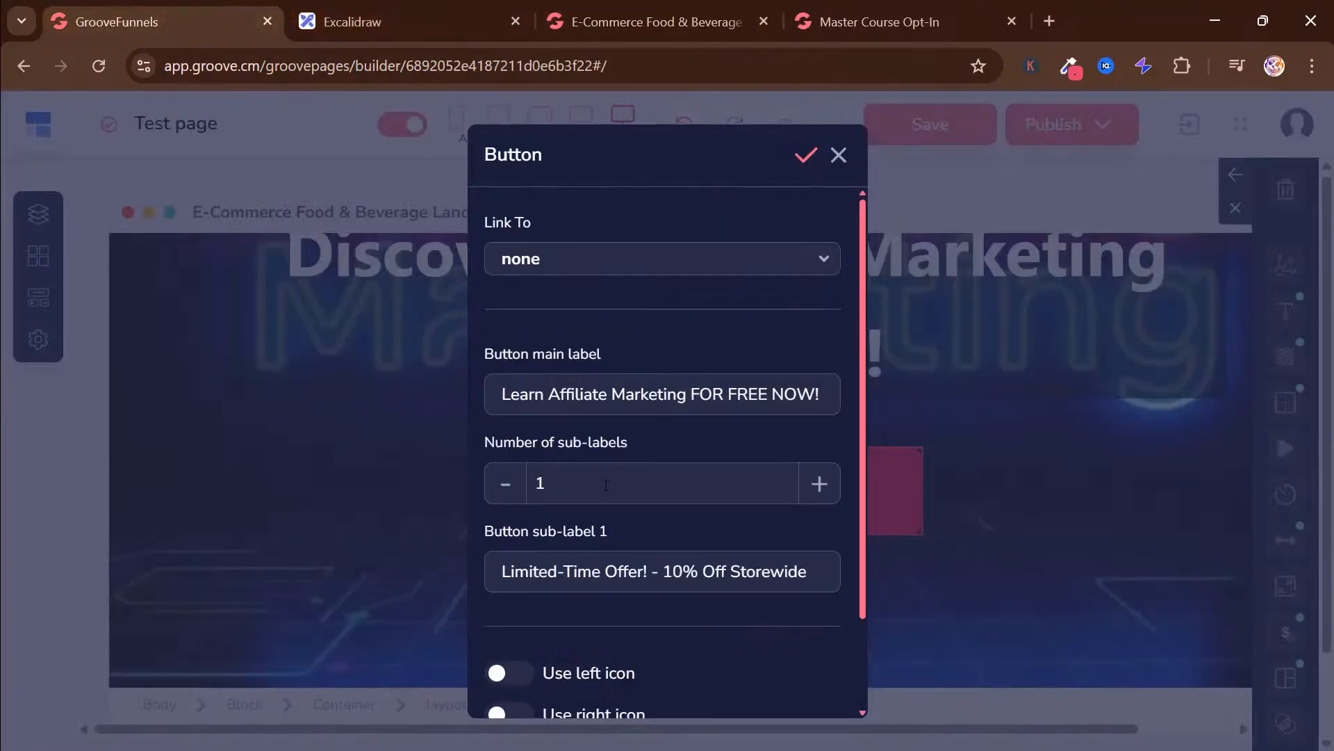
scroll(753, 511, "down", 2)
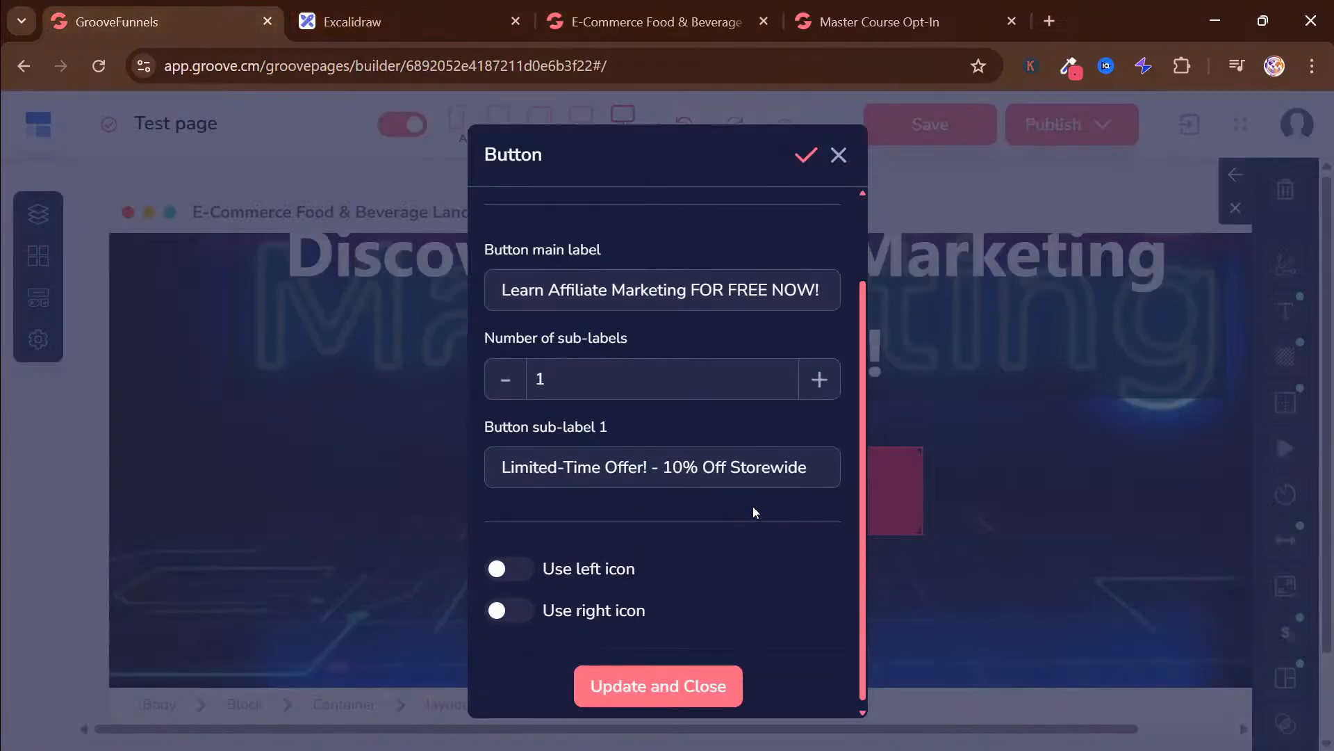
left_click_drag(822, 464, 440, 452)
left_click(441, 452)
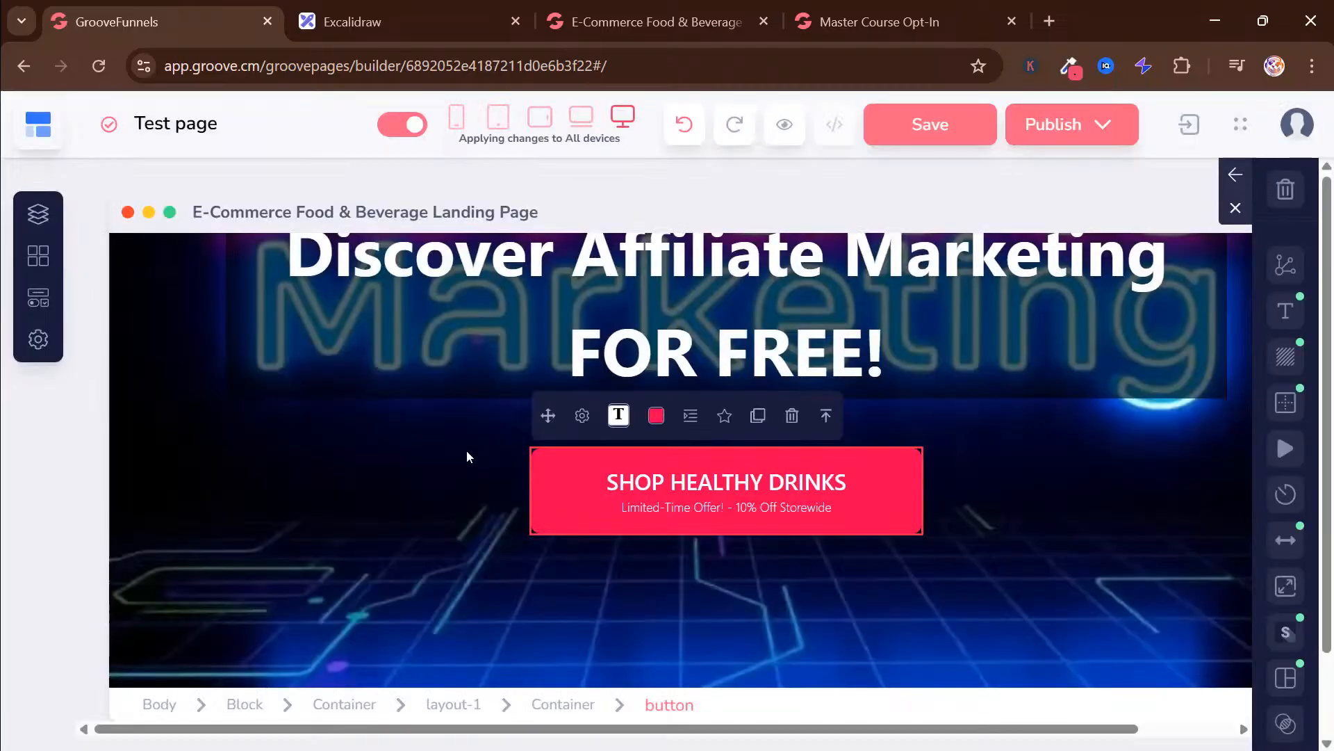
Open the hero button's settings and shorten its sub-label to "Limited-Time Offer!"
left_click(582, 415)
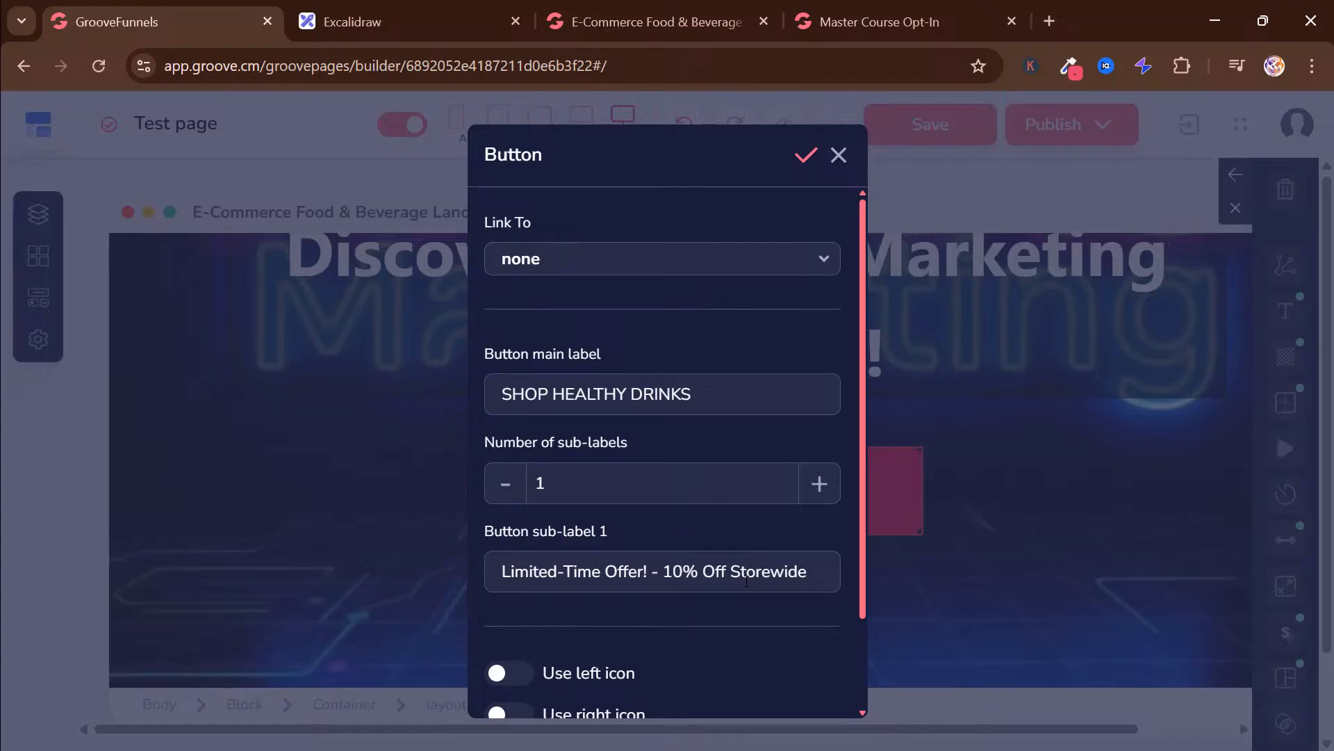
key("BackSpace")
key("BackSpace")
key("BackSpace")
key("BackSpace")
key("BackSpace")
key("BackSpace")
key("BackSpace")
key("BackSpace")
key("BackSpace")
key("BackSpace")
key("BackSpace")
key("BackSpace")
key("BackSpace")
key("BackSpace")
key("BackSpace")
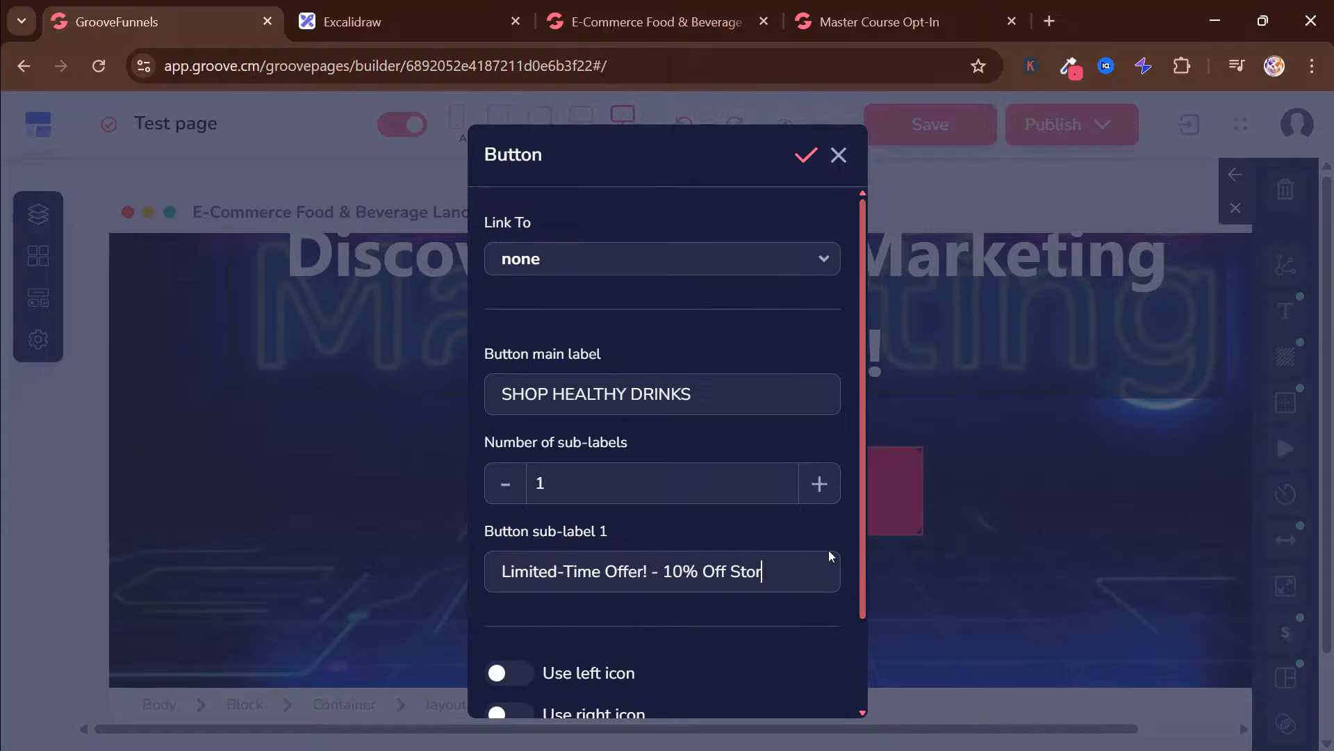
key("BackSpace")
key("BackSpace")
key("BackSpace")
key("BackSpace")
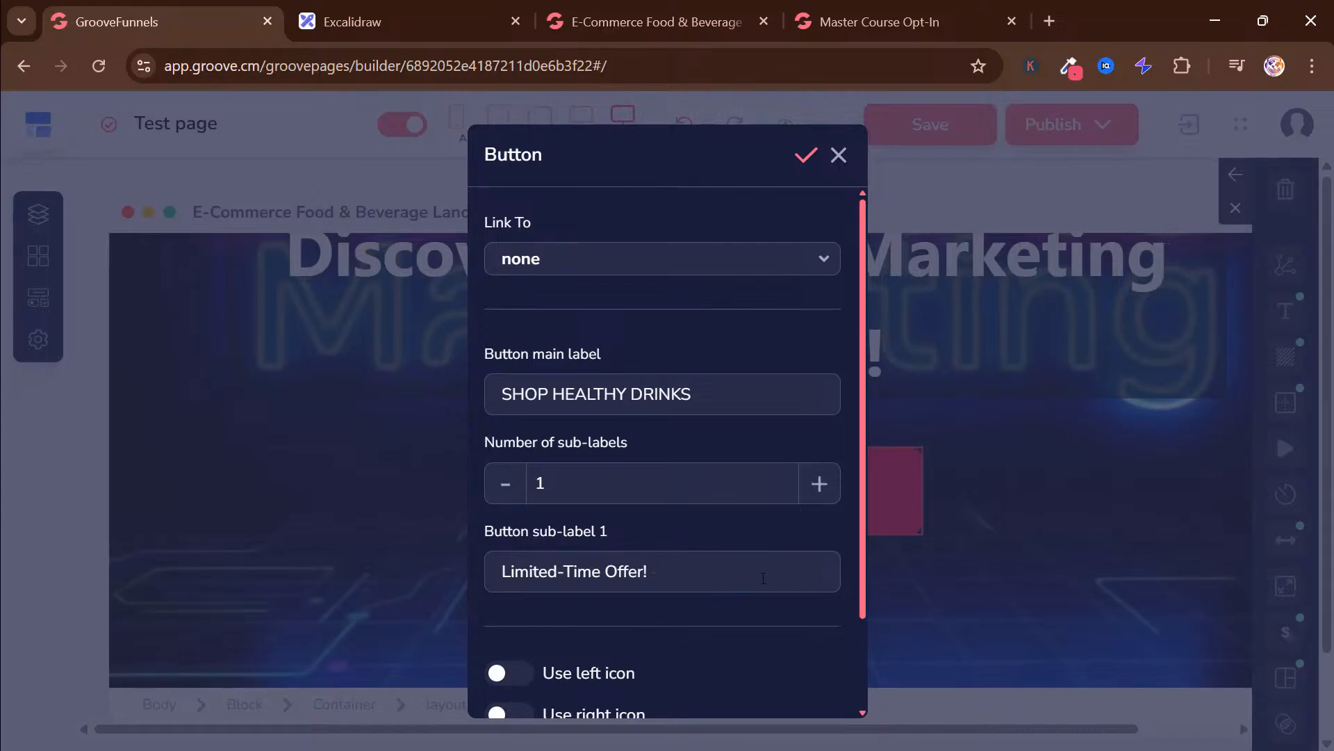
Replace the button's main label with "Learn Affiliate Marketing FOR FREE NOW!" copied from the finished landing page preview
left_click(625, 21)
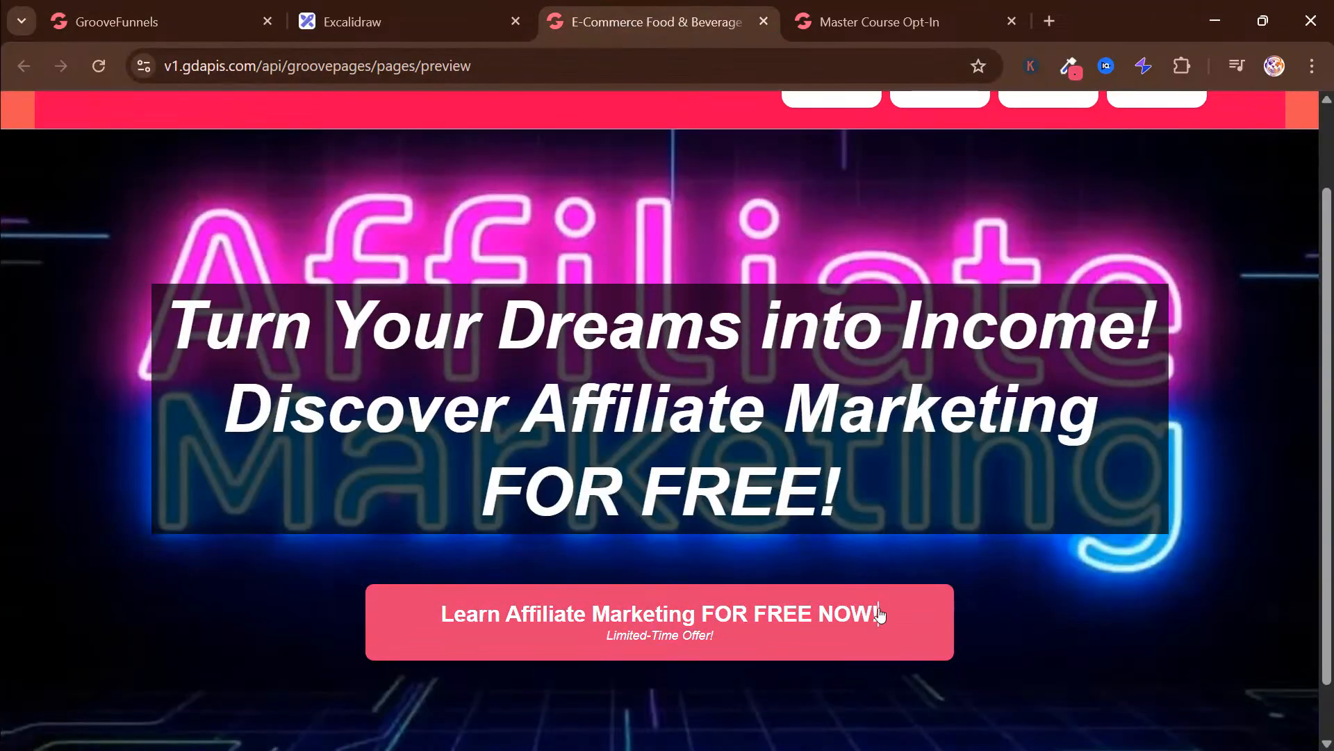
left_click_drag(882, 615, 389, 596)
key("ctrl+c")
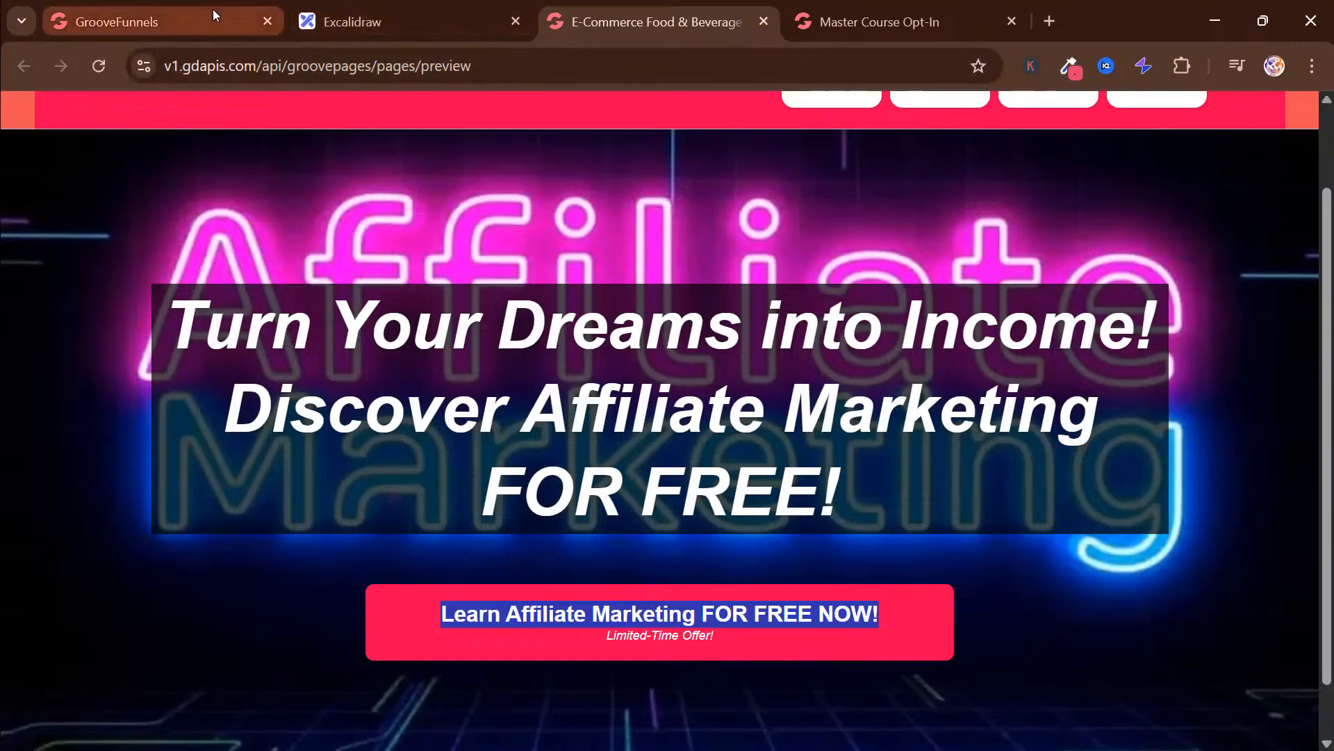
left_click(160, 21)
triple_click(642, 394)
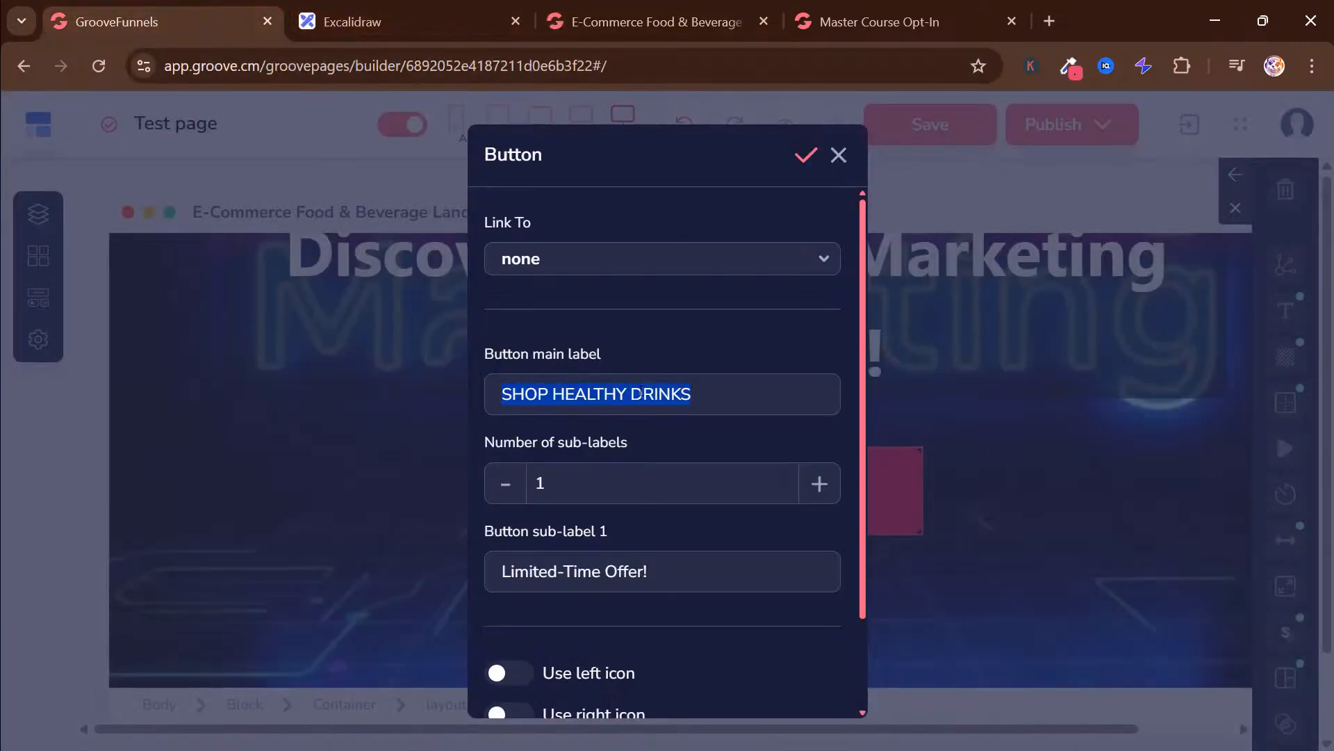
key("ctrl+v")
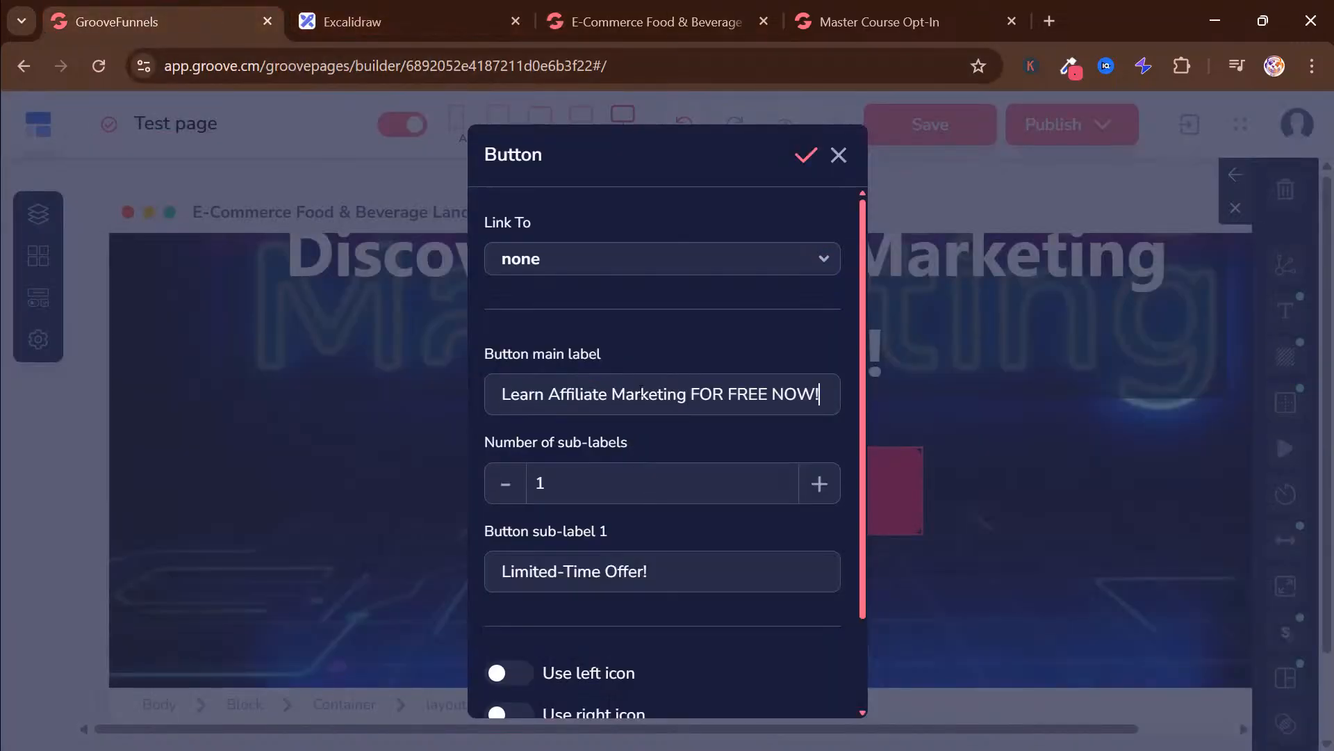
Set the hero button's link type to URL
left_click(623, 275)
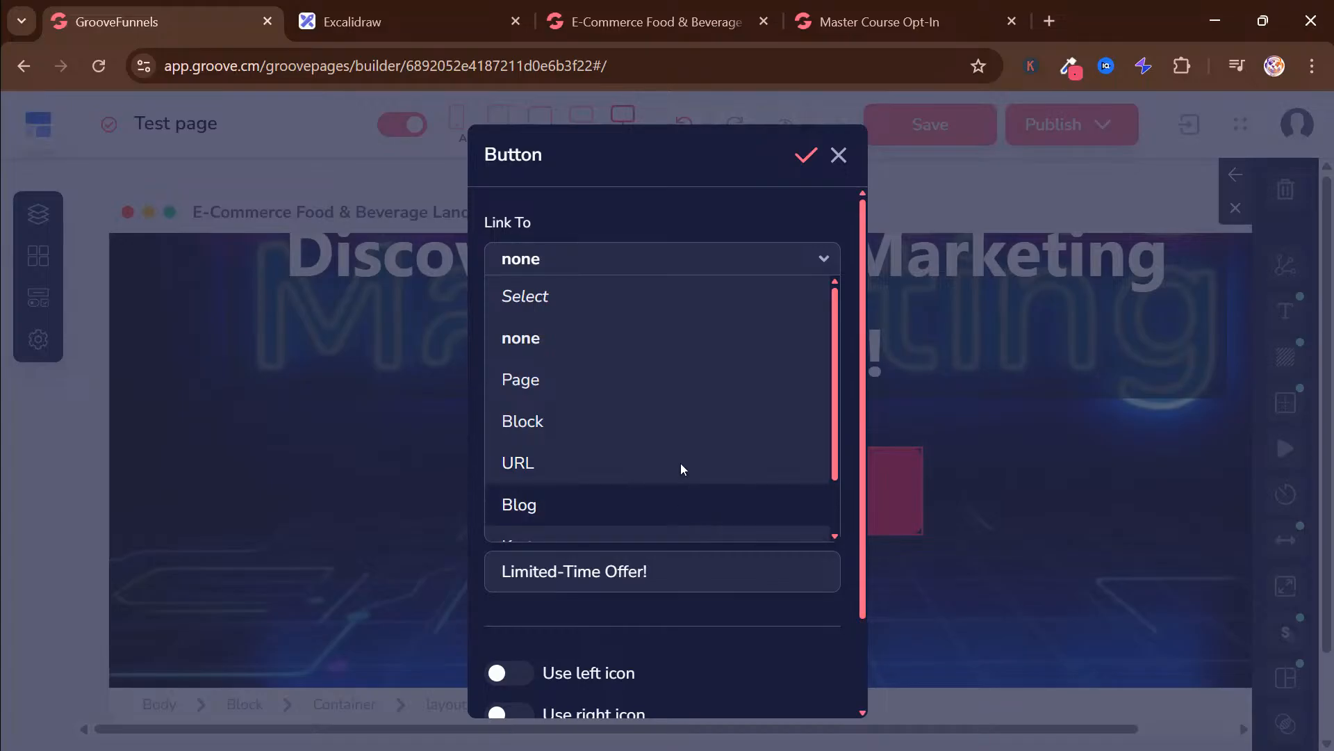
scroll(620, 406, "down", 1)
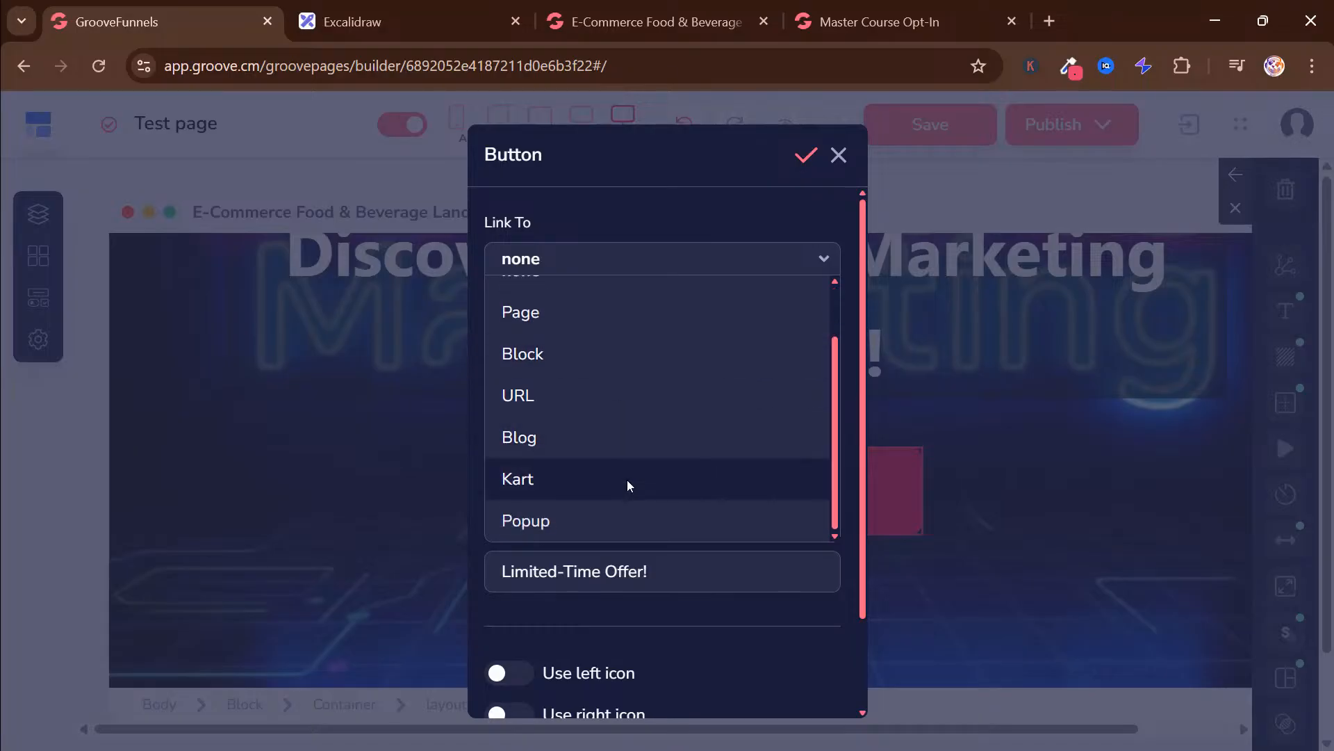
scroll(670, 519, "up", 1)
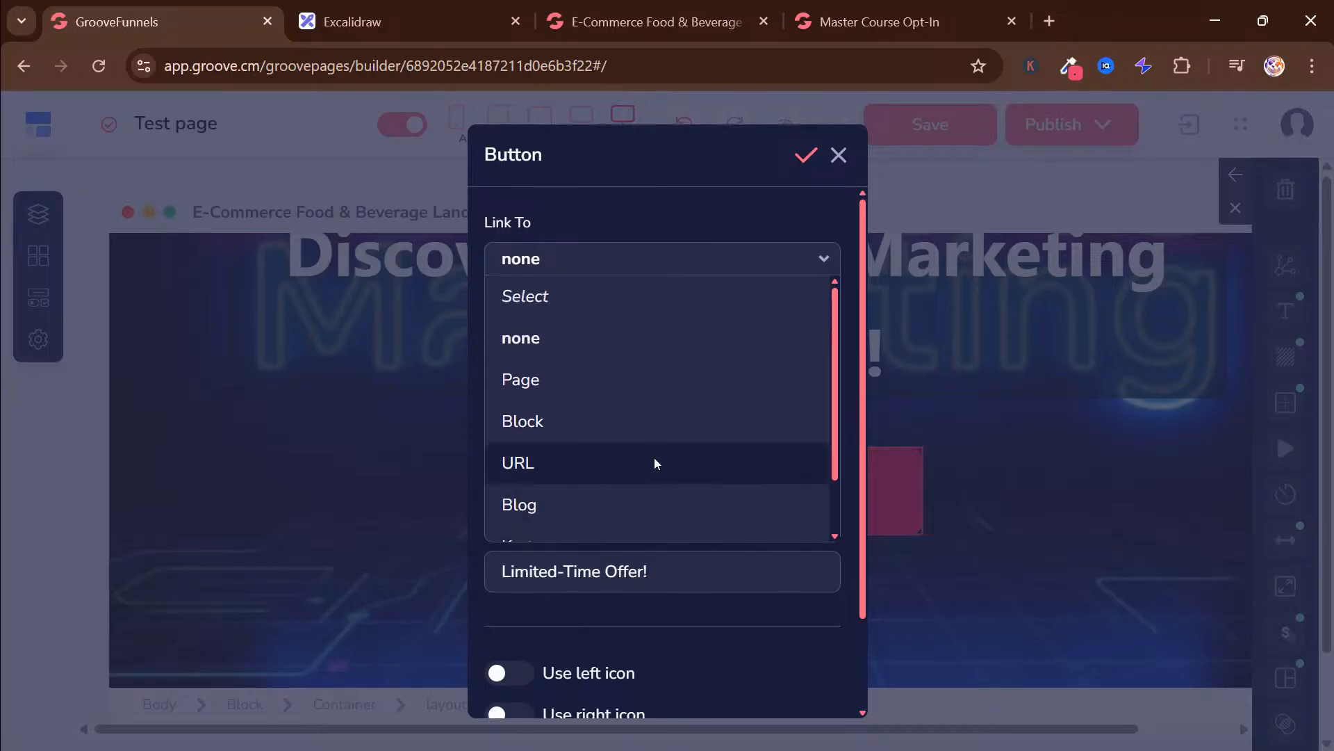
left_click(539, 464)
Copy the address of the Master Course Opt-In preview page without its ending "preview"
left_click(625, 22)
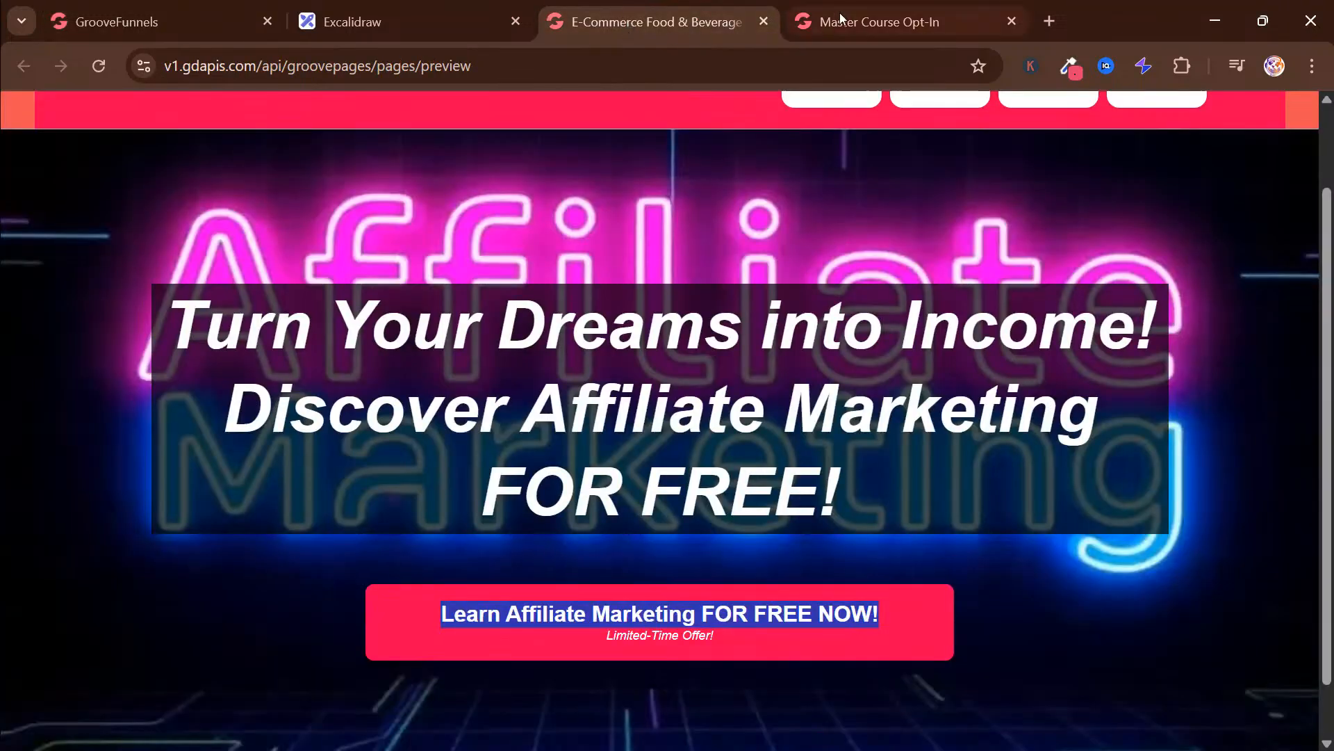
left_click(852, 21)
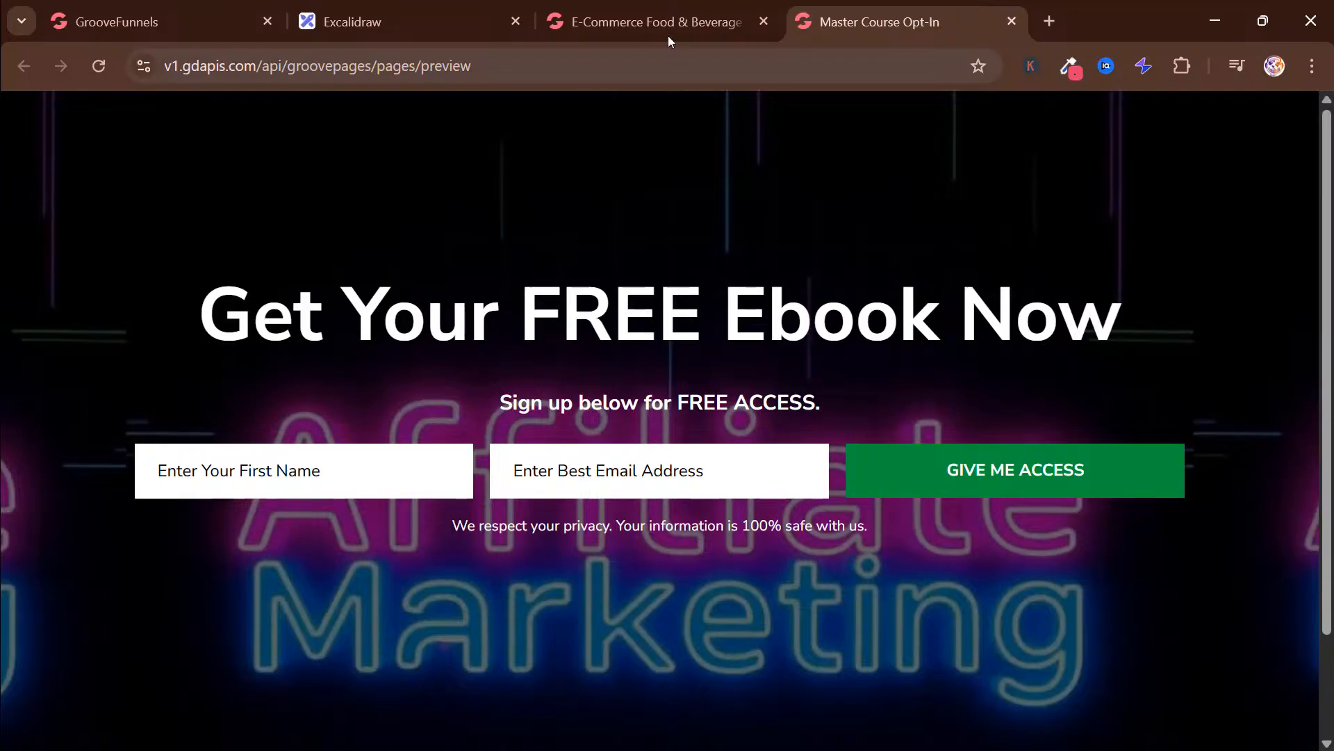
triple_click(507, 73)
left_click(513, 67)
left_click_drag(498, 66, 670, 67)
key("BackSpace")
key("BackSpace")
key("BackSpace")
key("ctrl+a")
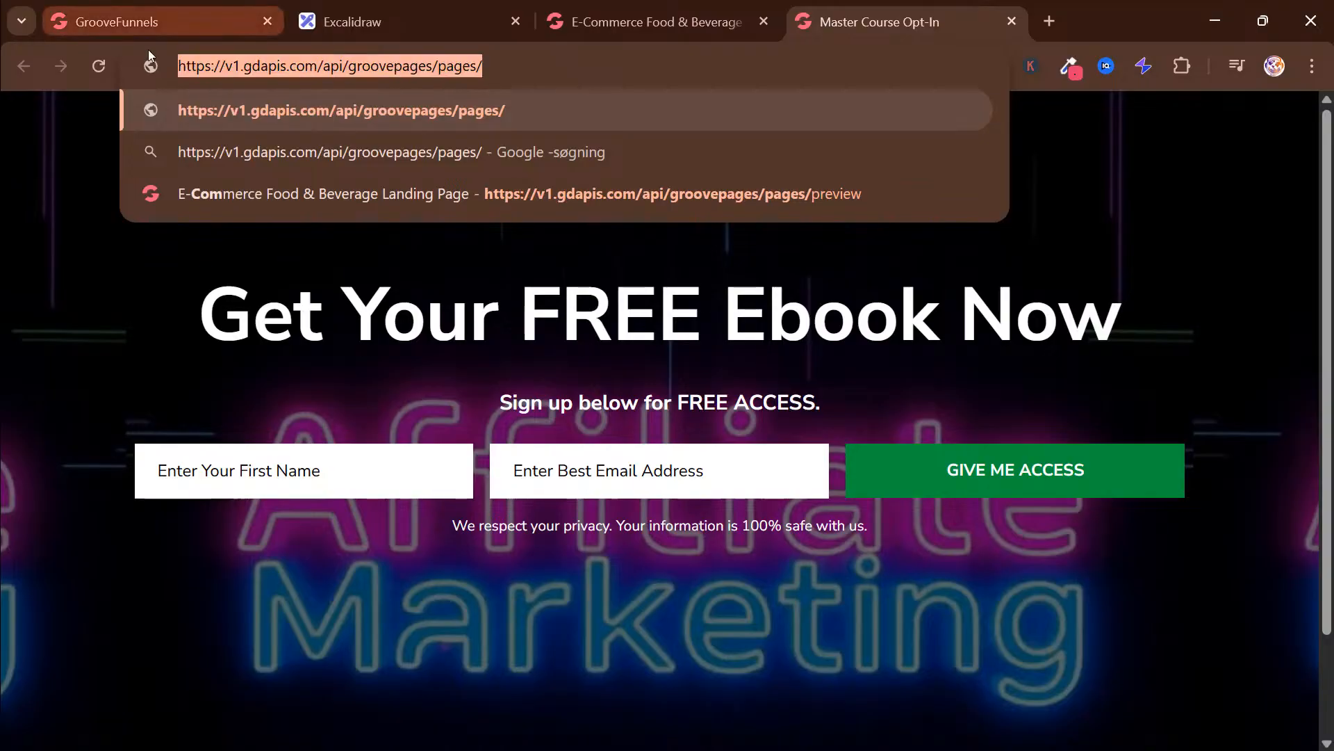
left_click(205, 8)
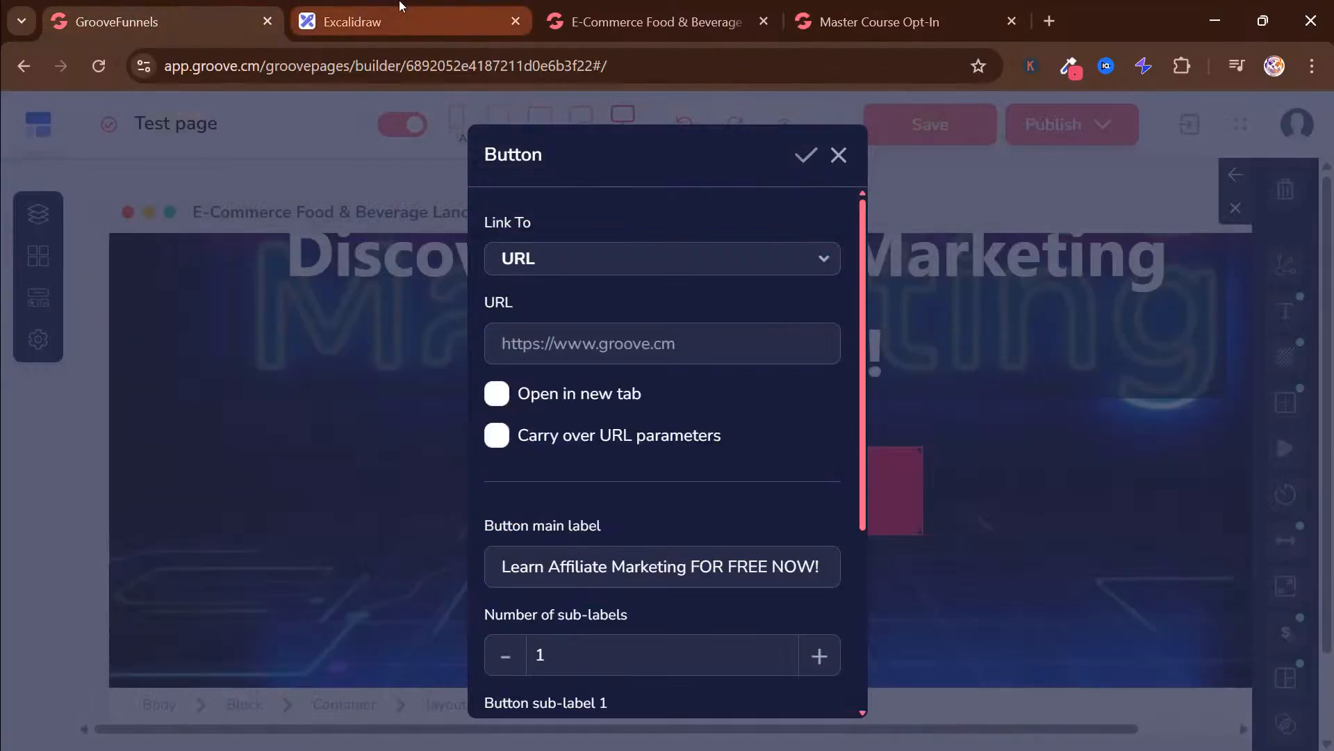
left_click(629, 342)
key("ctrl+v")
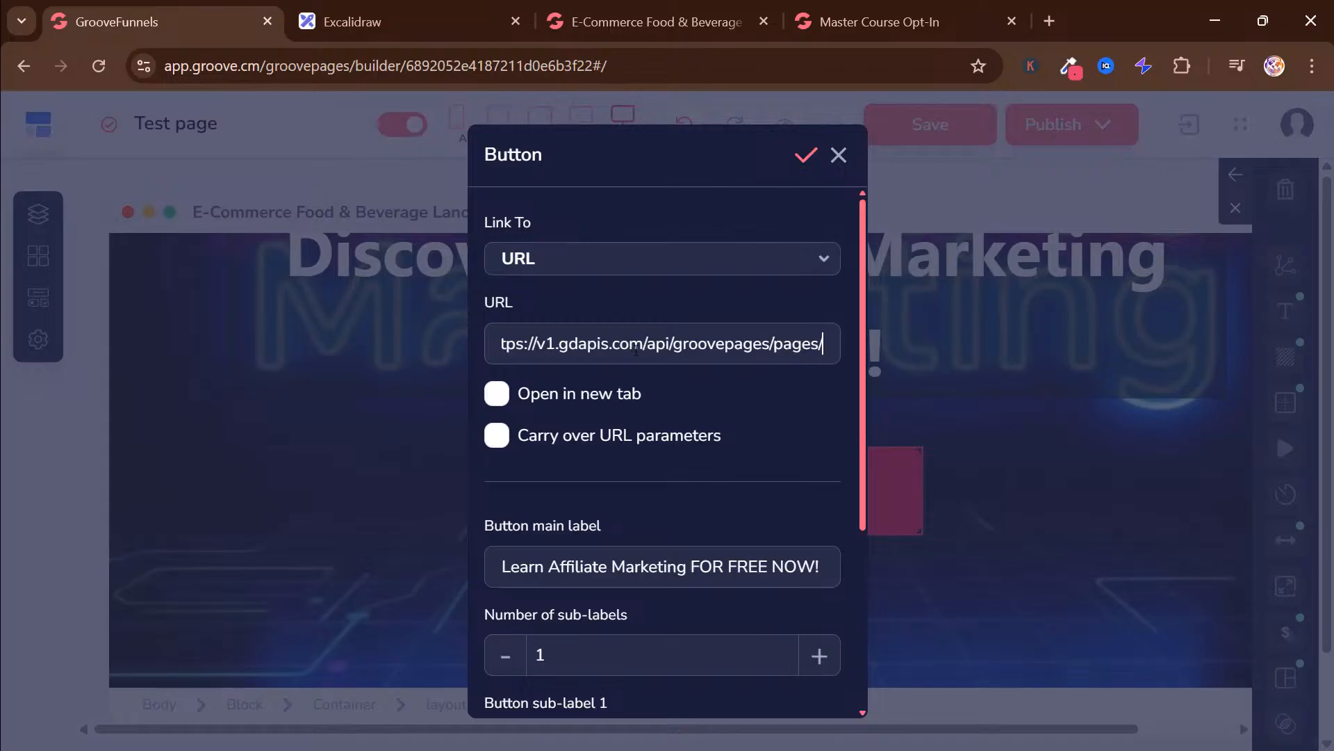
left_click(566, 396)
scroll(670, 496, "down", 4)
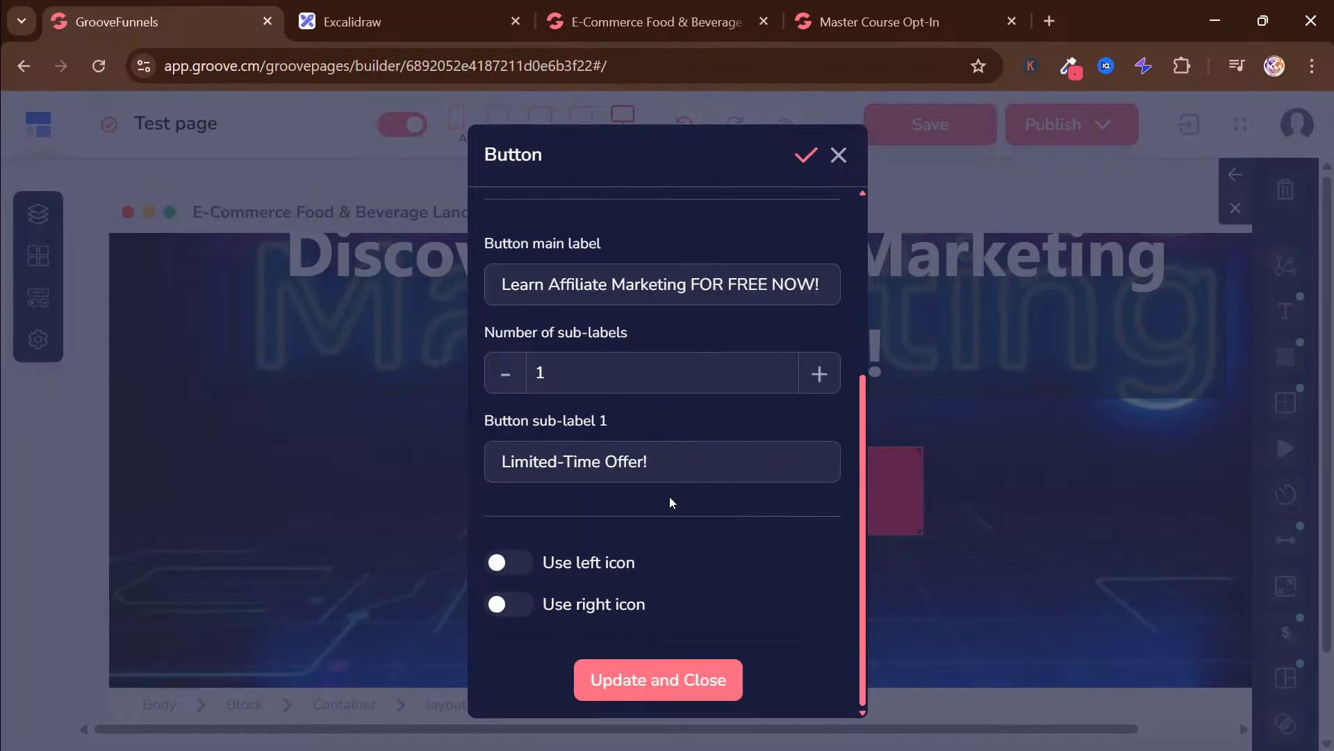
left_click(718, 685)
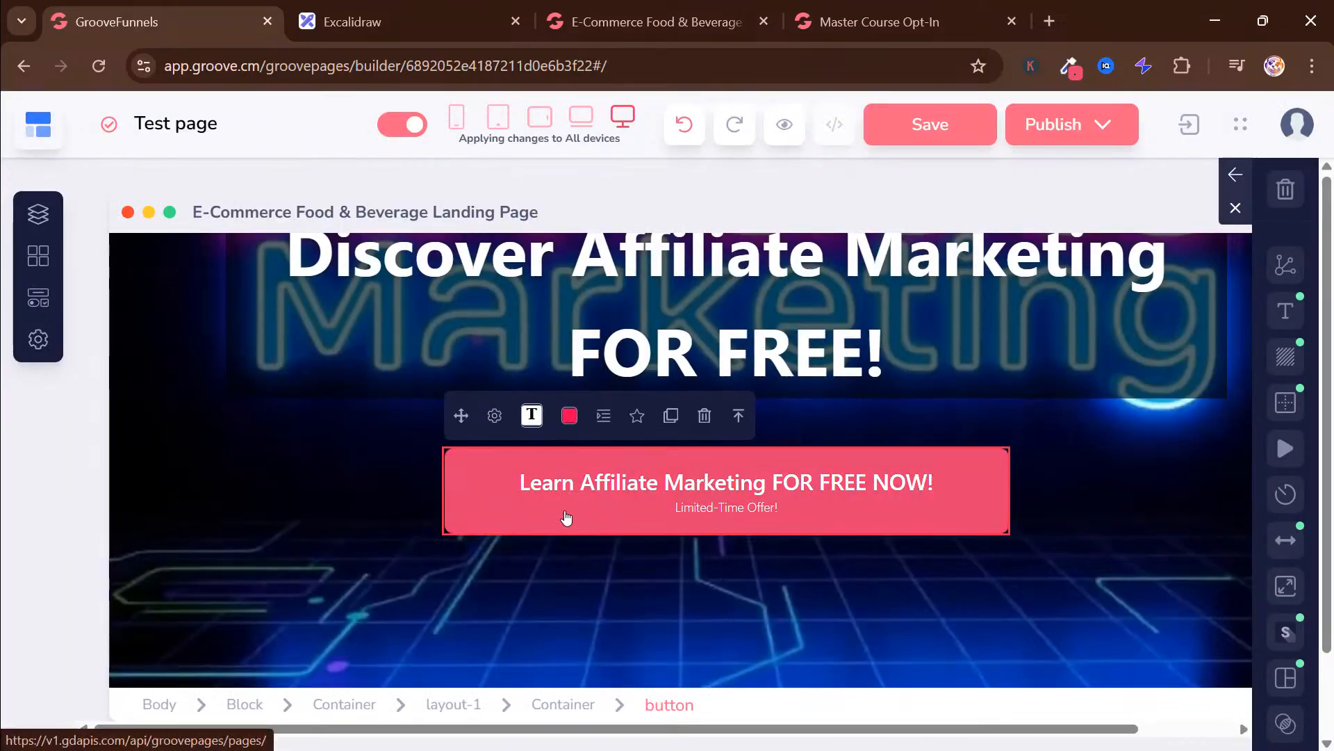
Compare the edited banner and hero button with the finished landing page preview
scroll(566, 518, "up", 5)
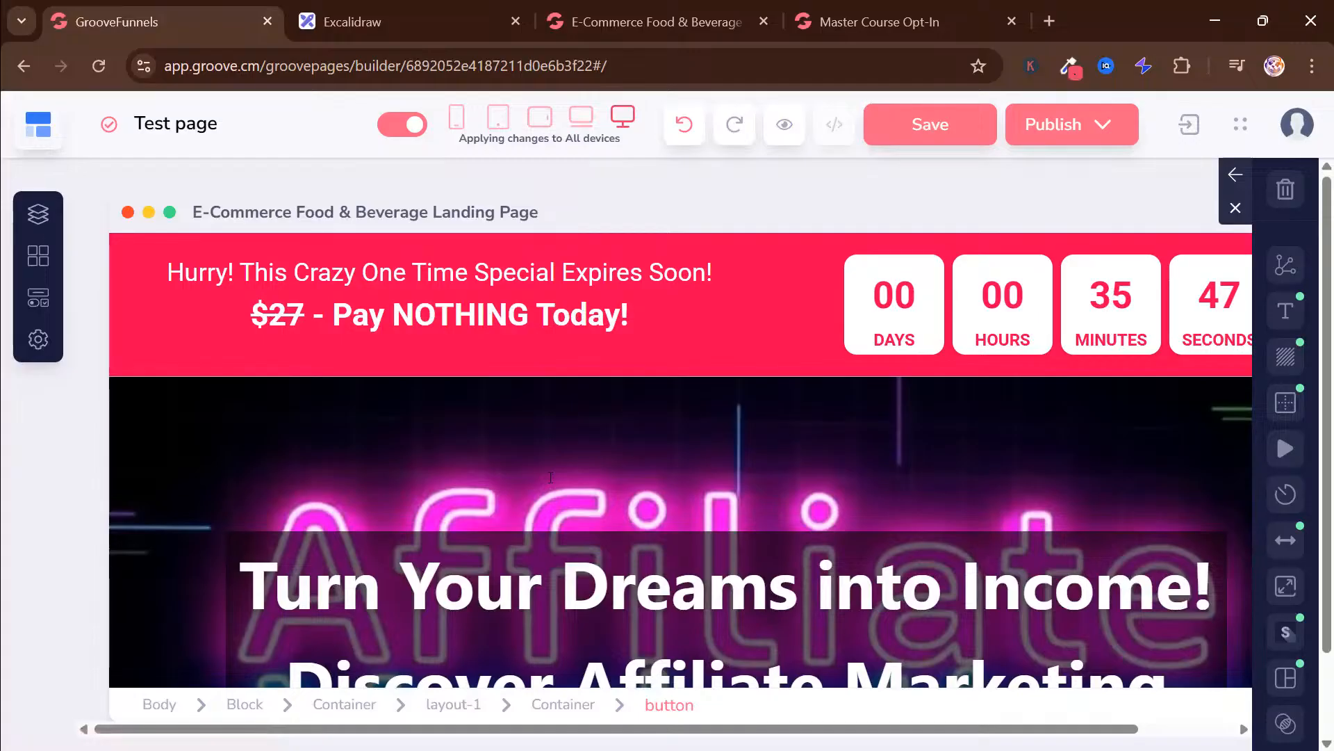
scroll(549, 483, "down", 5)
left_click(596, 6)
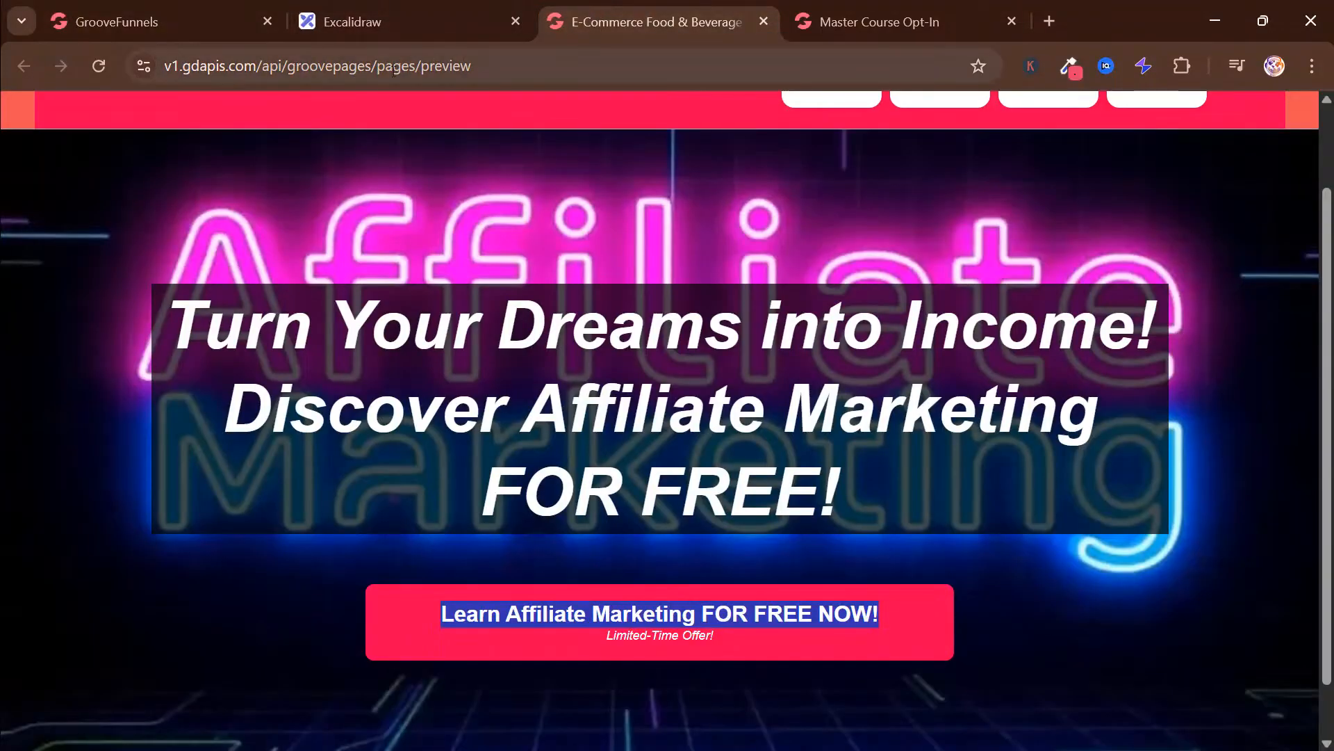
left_click(1011, 607)
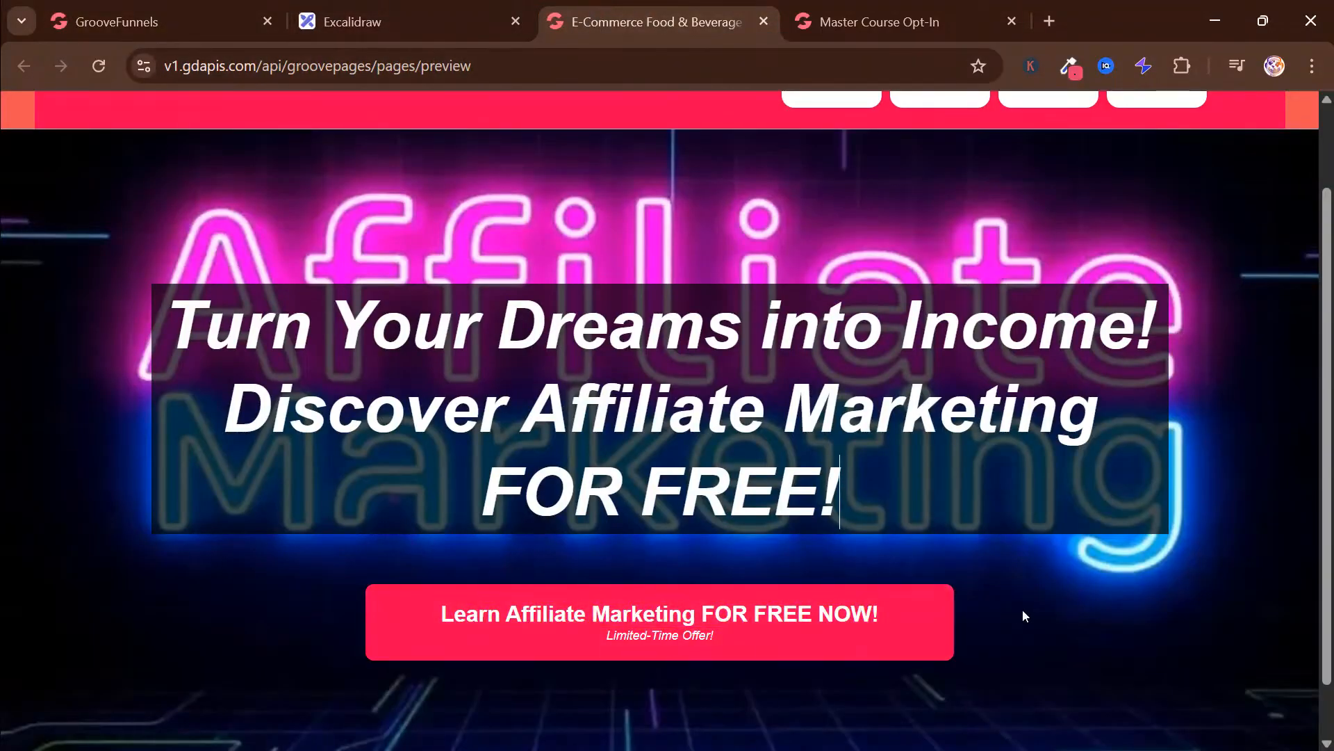
Return to the Test page builder from the finished landing page preview and save the page
scroll(1023, 608, "up", 2)
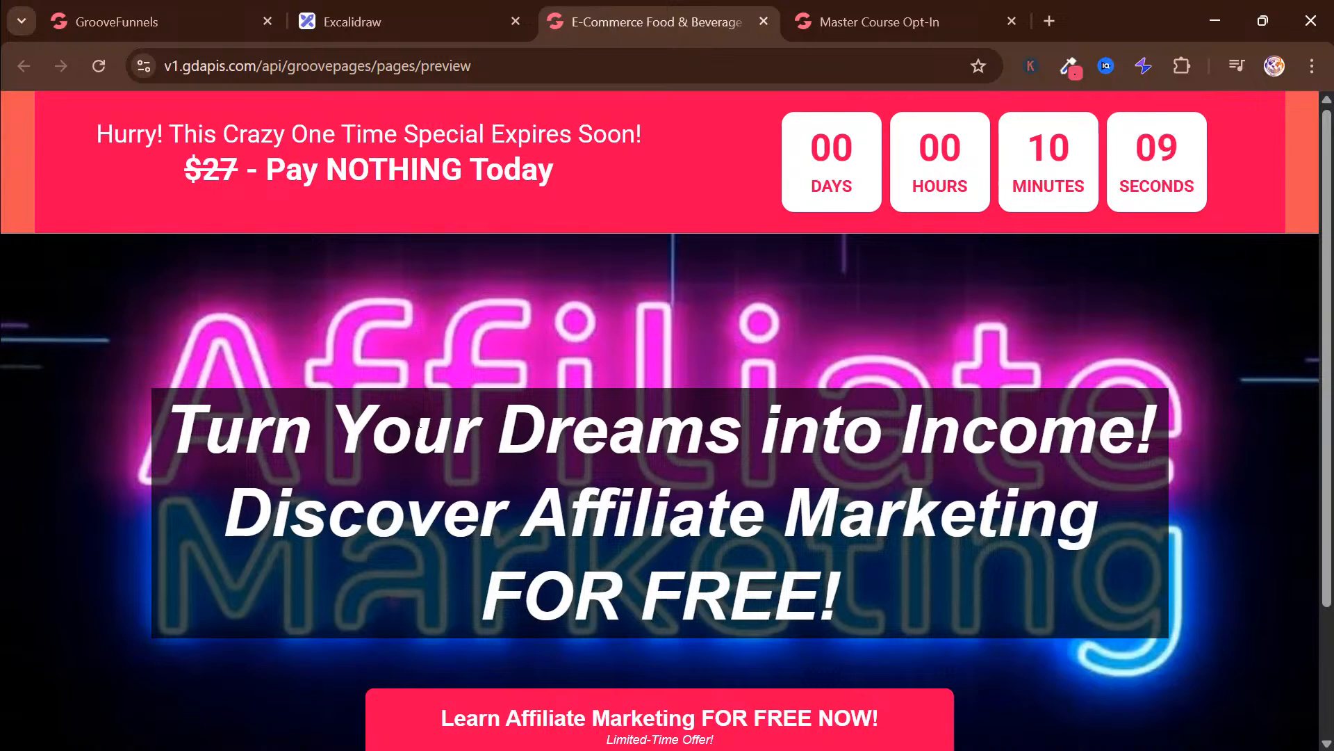
left_click(160, 14)
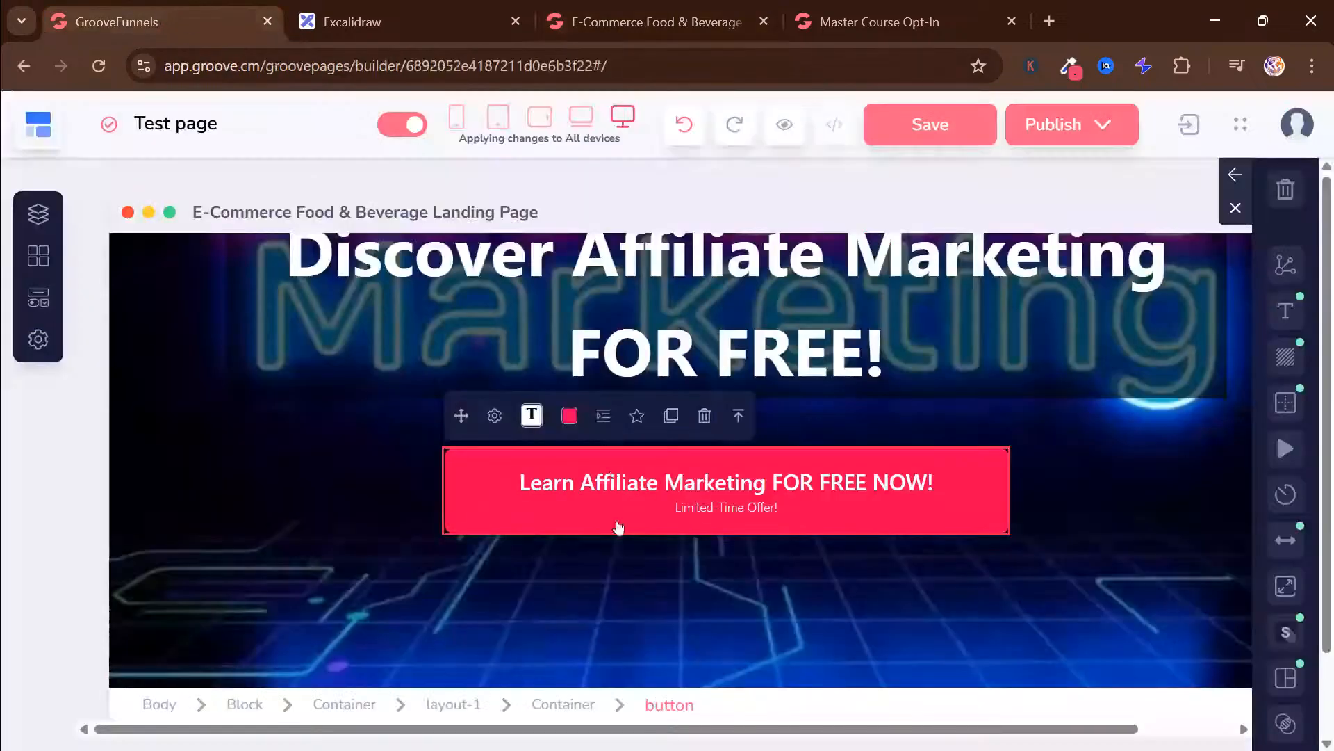
left_click(393, 474)
left_click(182, 373)
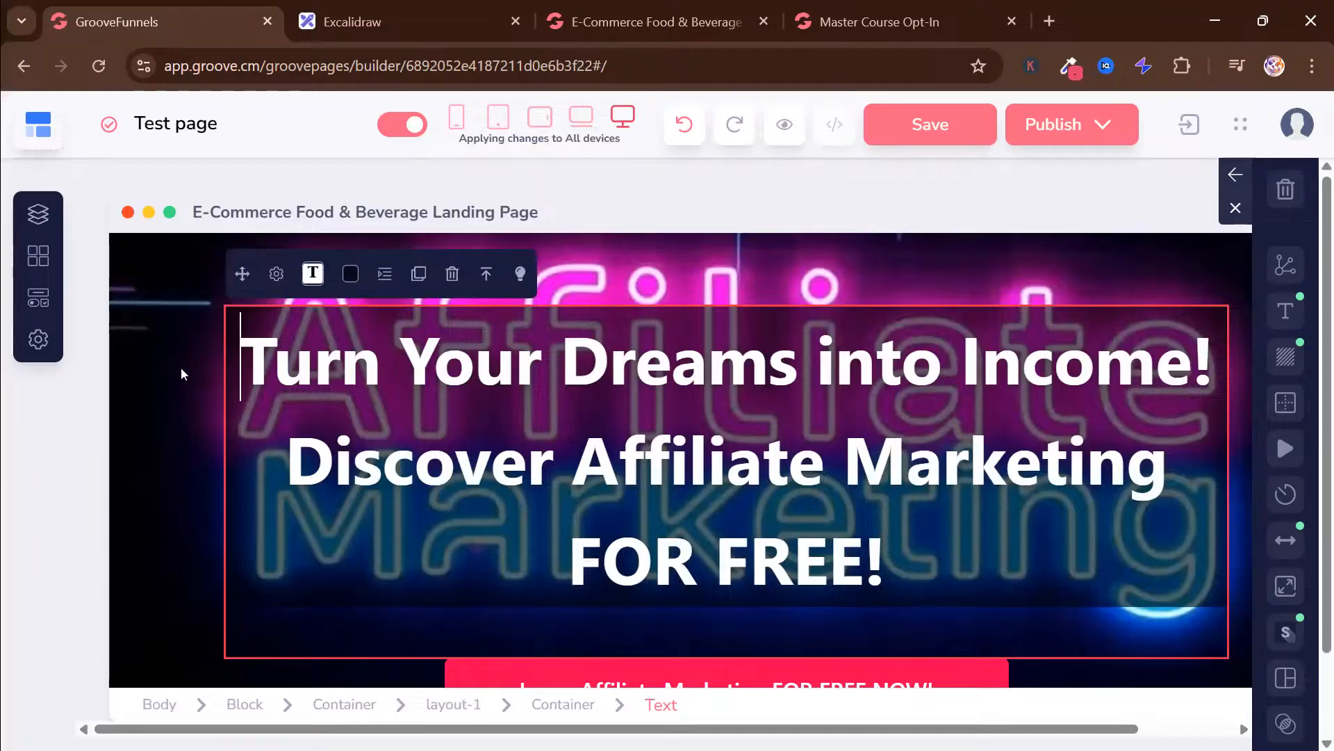
scroll(209, 393, "up", 3)
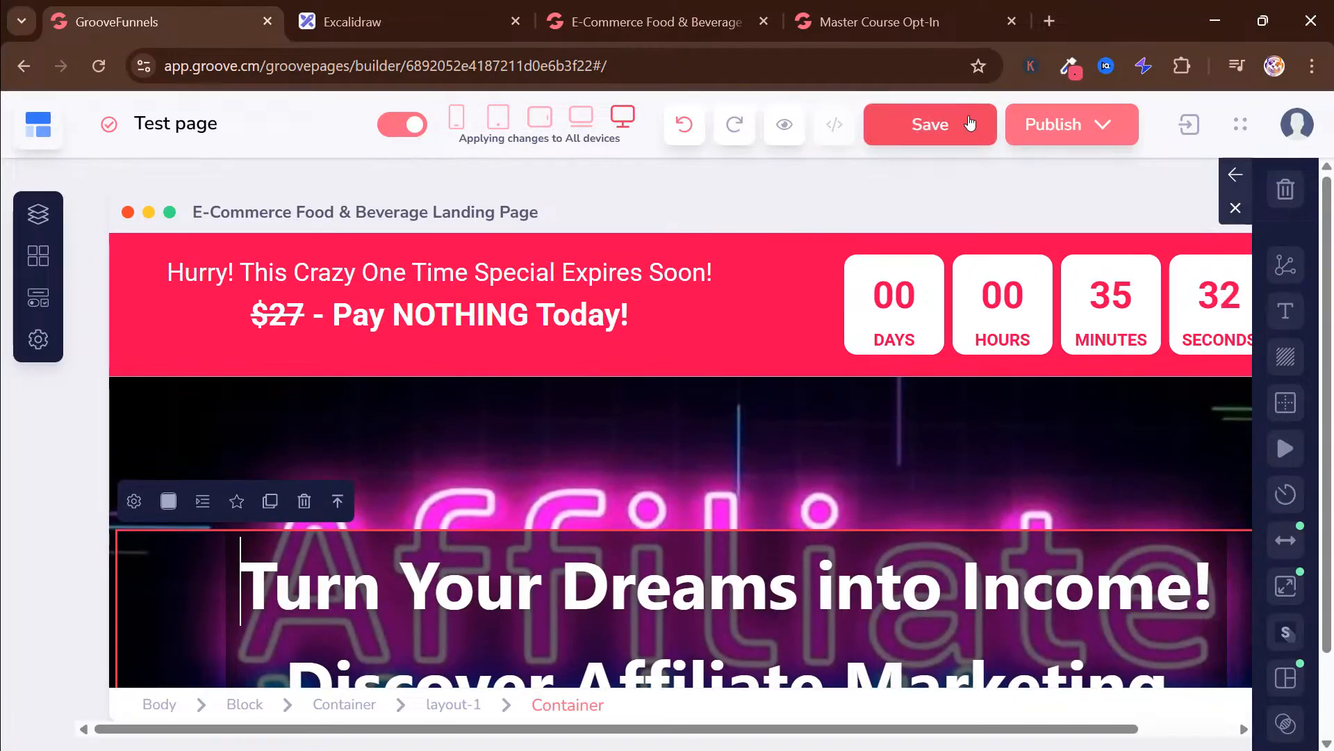
left_click(951, 128)
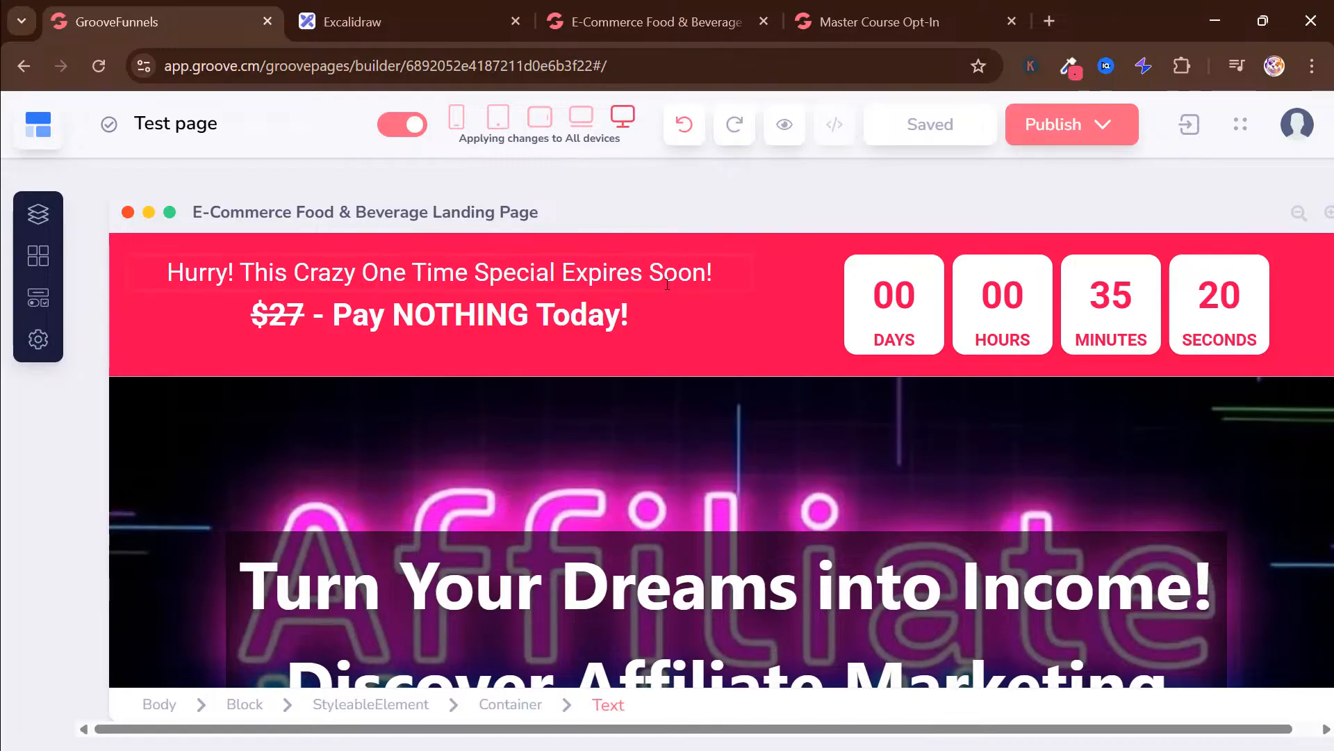
Check the landing page's layout in the laptop, tablet landscape, tablet portrait and phone views, and return to the desktop view
left_click(582, 118)
scroll(969, 397, "down", 6)
scroll(968, 396, "up", 6)
scroll(967, 394, "up", 1)
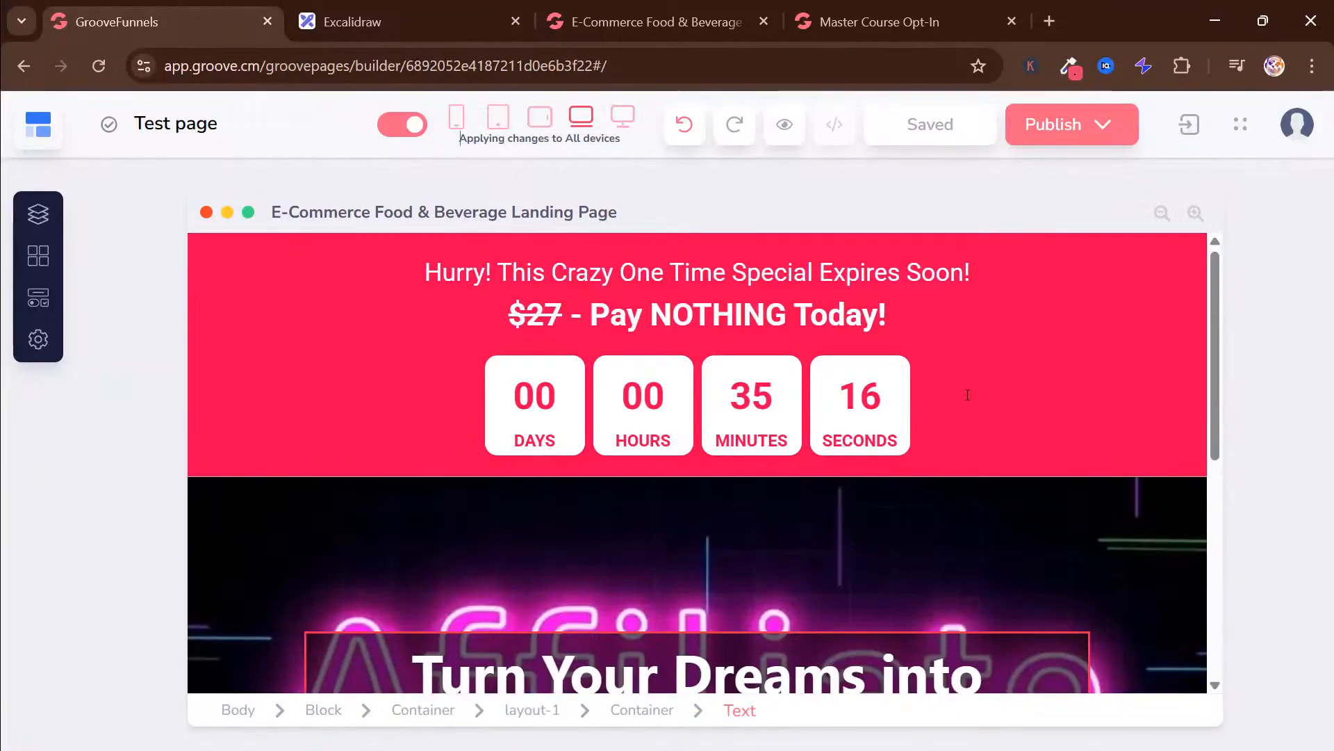
left_click(540, 117)
scroll(999, 360, "down", 5)
scroll(1005, 366, "up", 5)
left_click(498, 117)
scroll(905, 456, "down", 3)
scroll(905, 455, "up", 3)
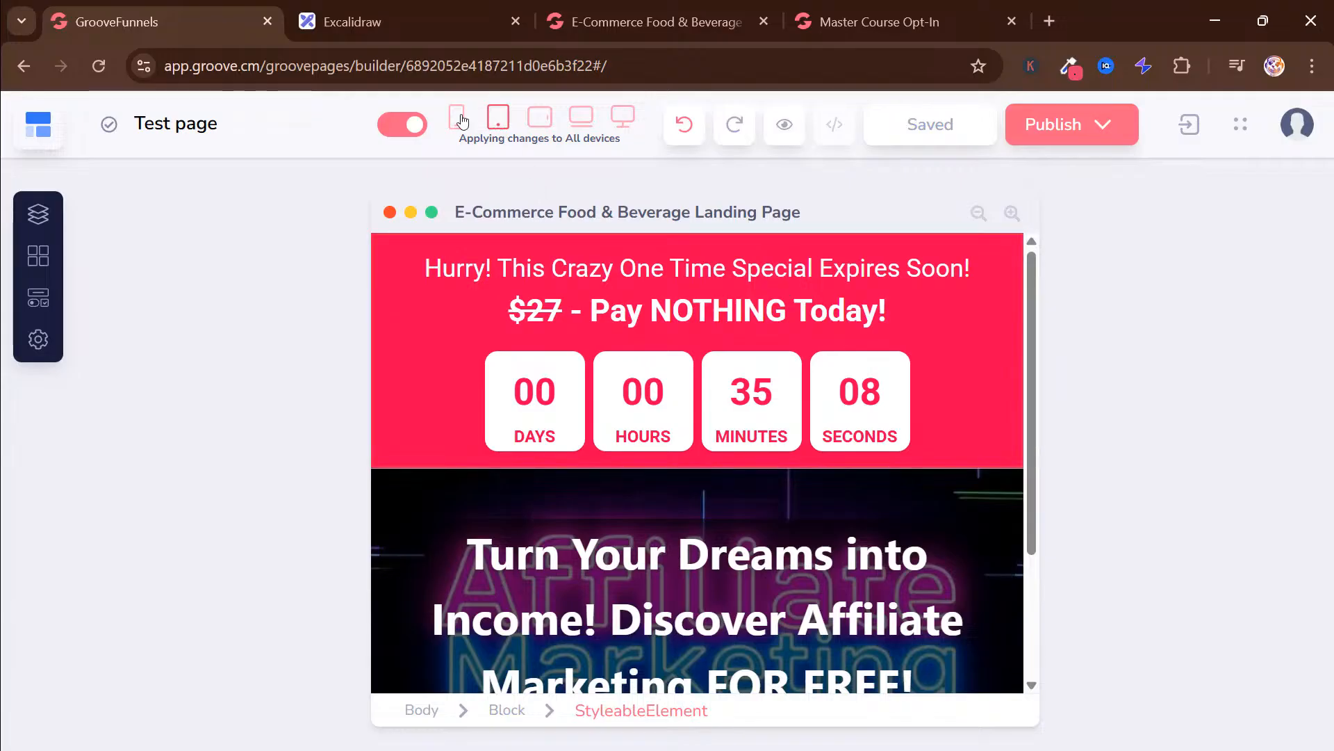
left_click(456, 117)
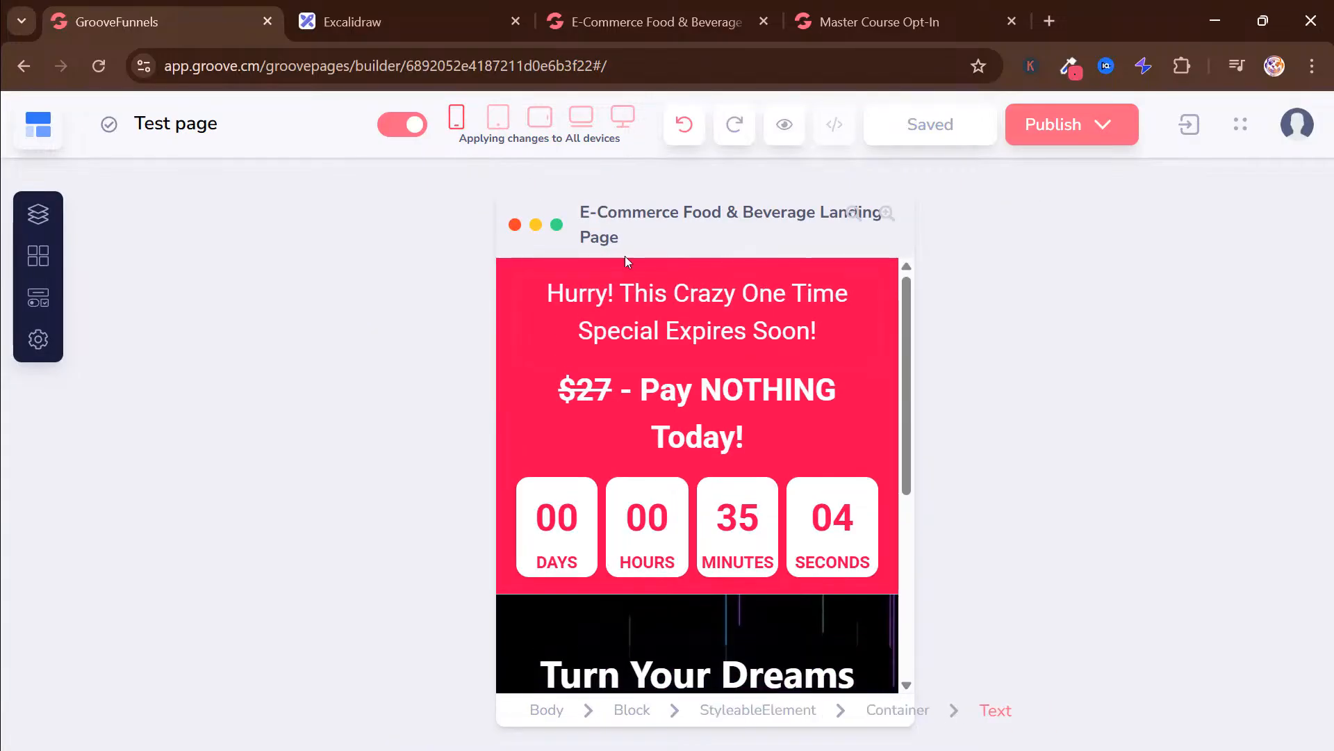
left_click(625, 115)
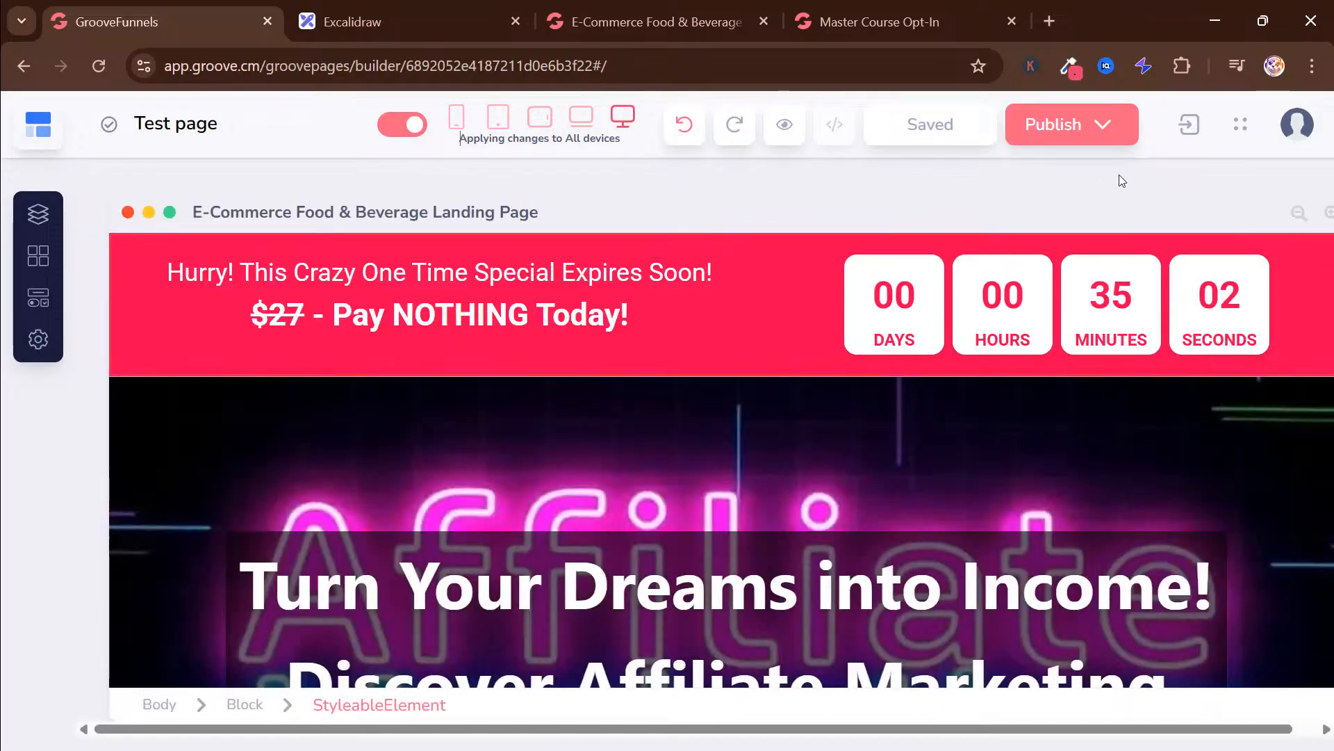
Open the page's publish settings and view the domain management area in the account
left_click(1122, 127)
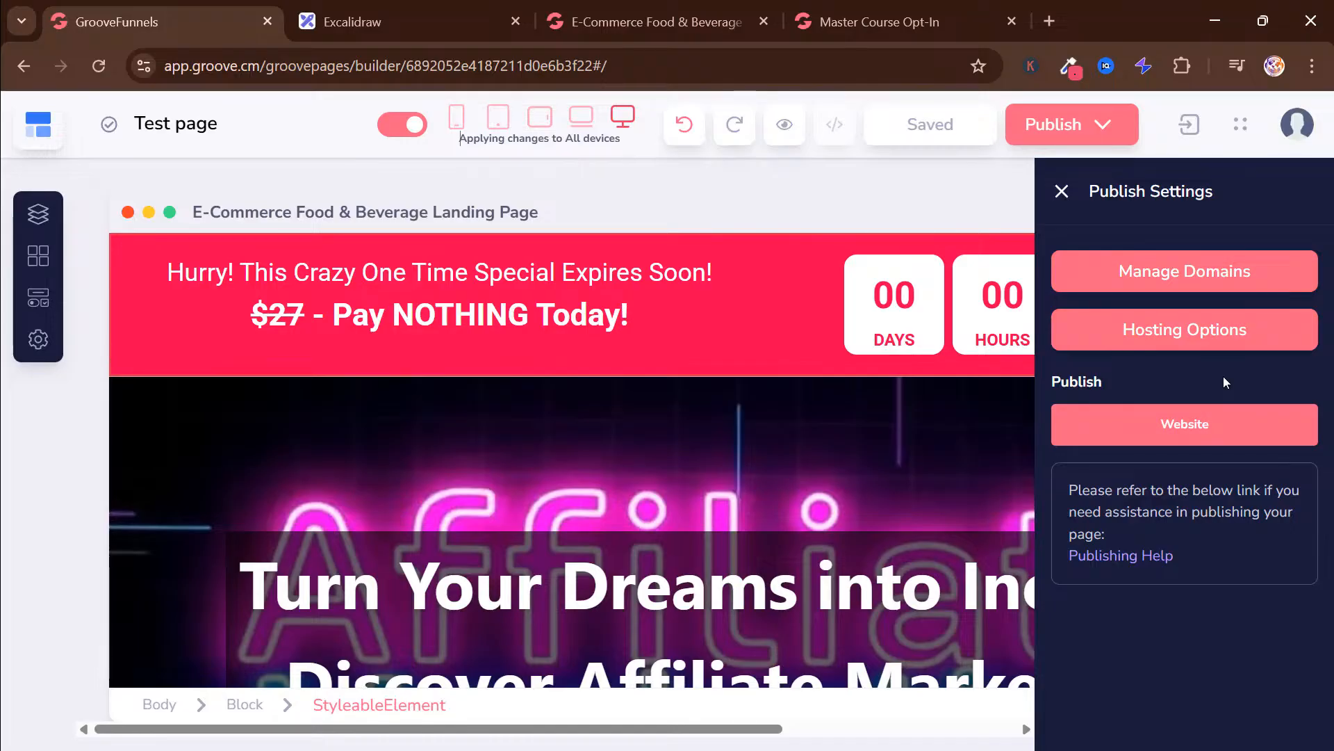
left_click(1207, 279)
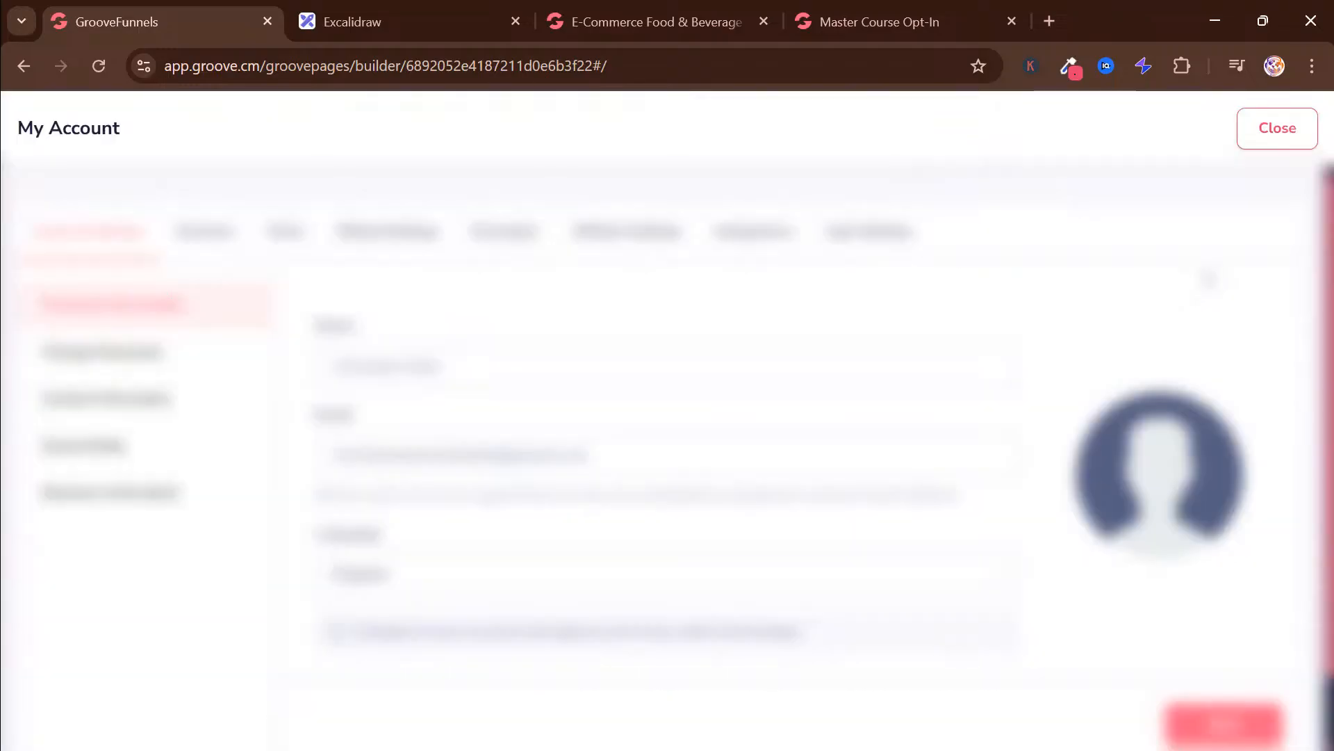
left_click(1274, 118)
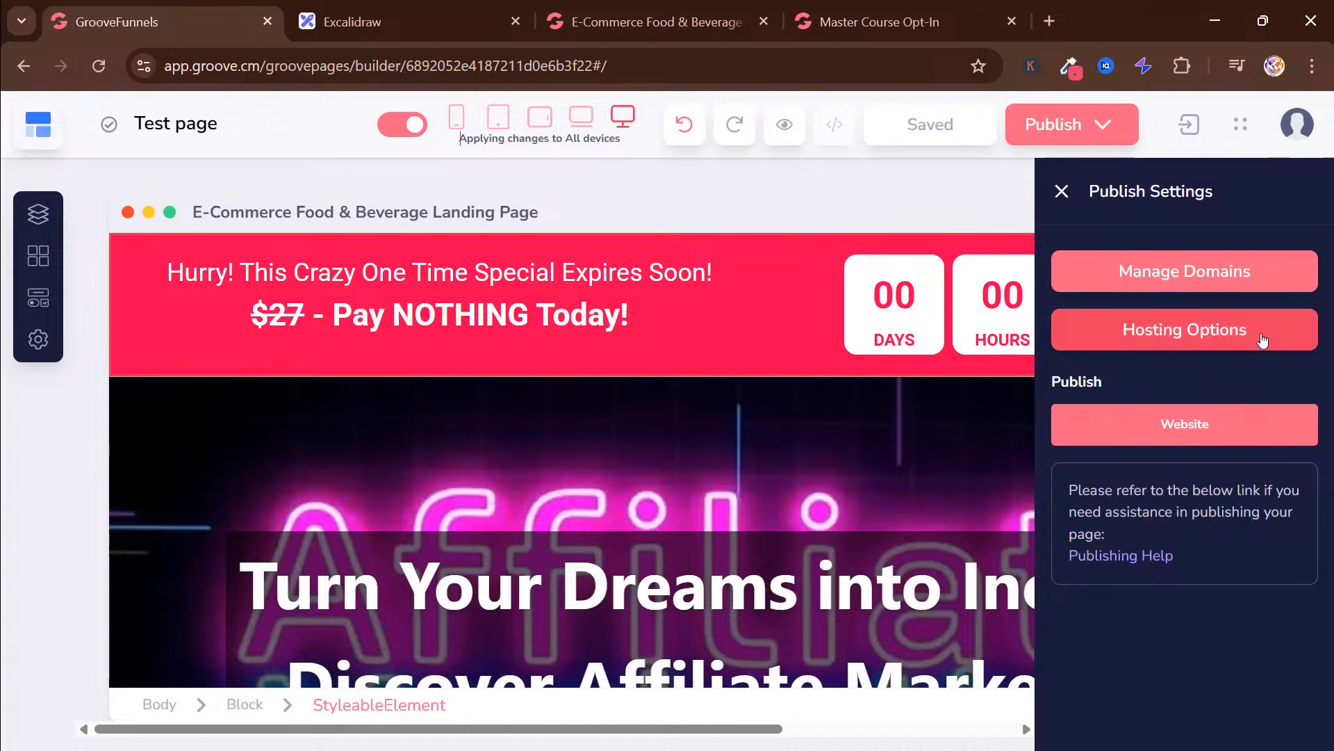
Publish the website on the GroovePages subdomain in the folder testpage
left_click(1229, 338)
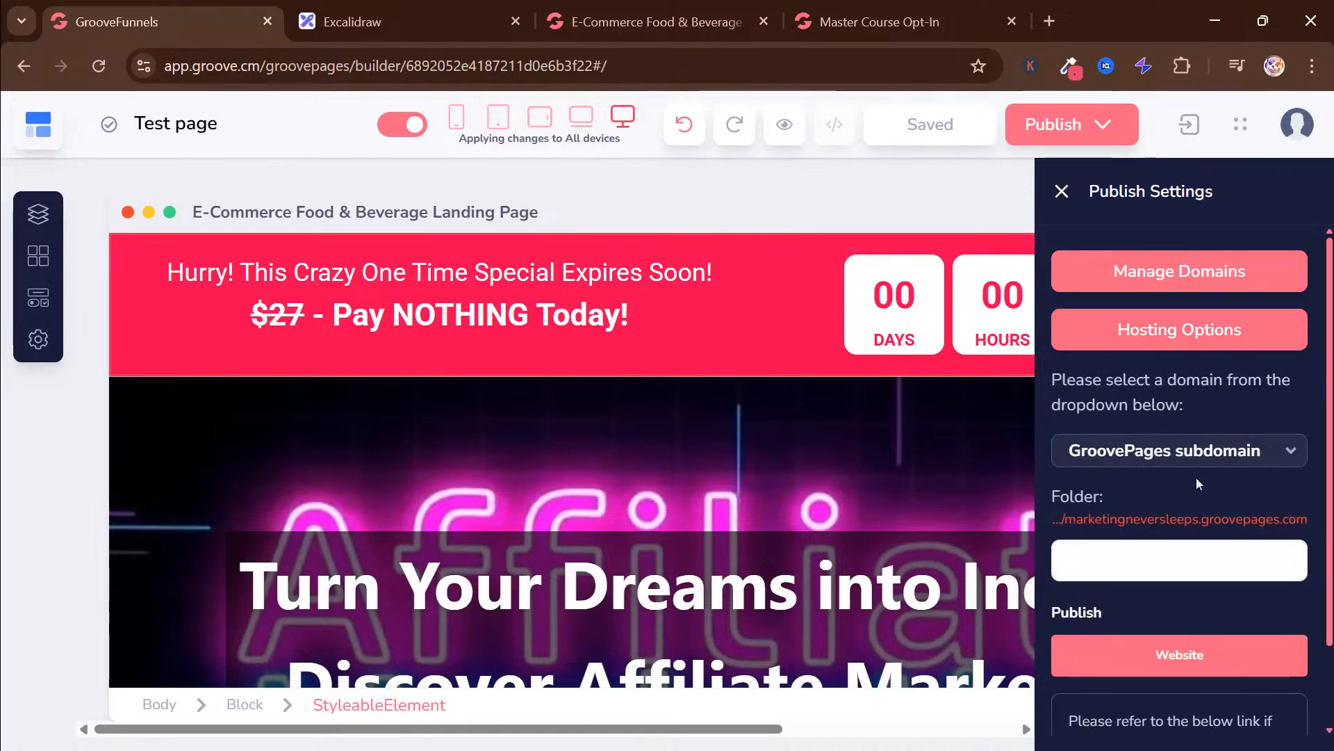
left_click(1226, 452)
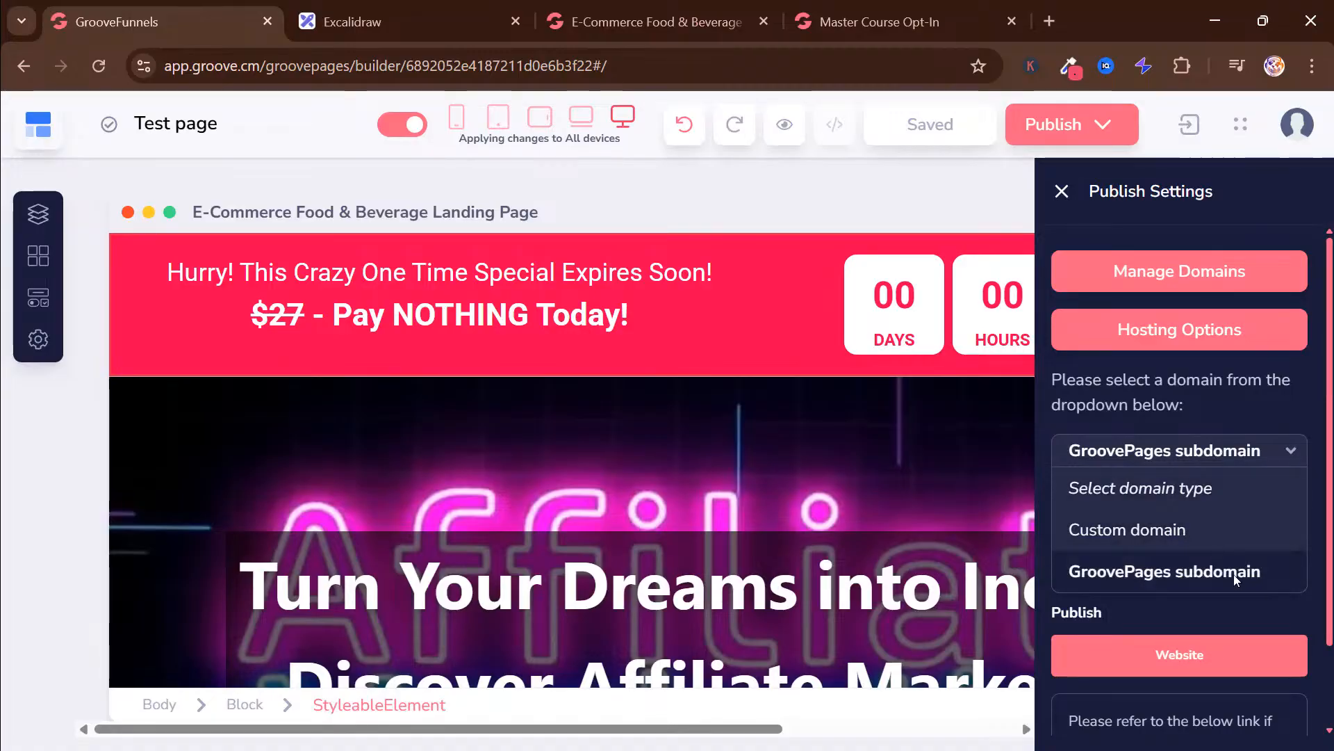
left_click(1180, 581)
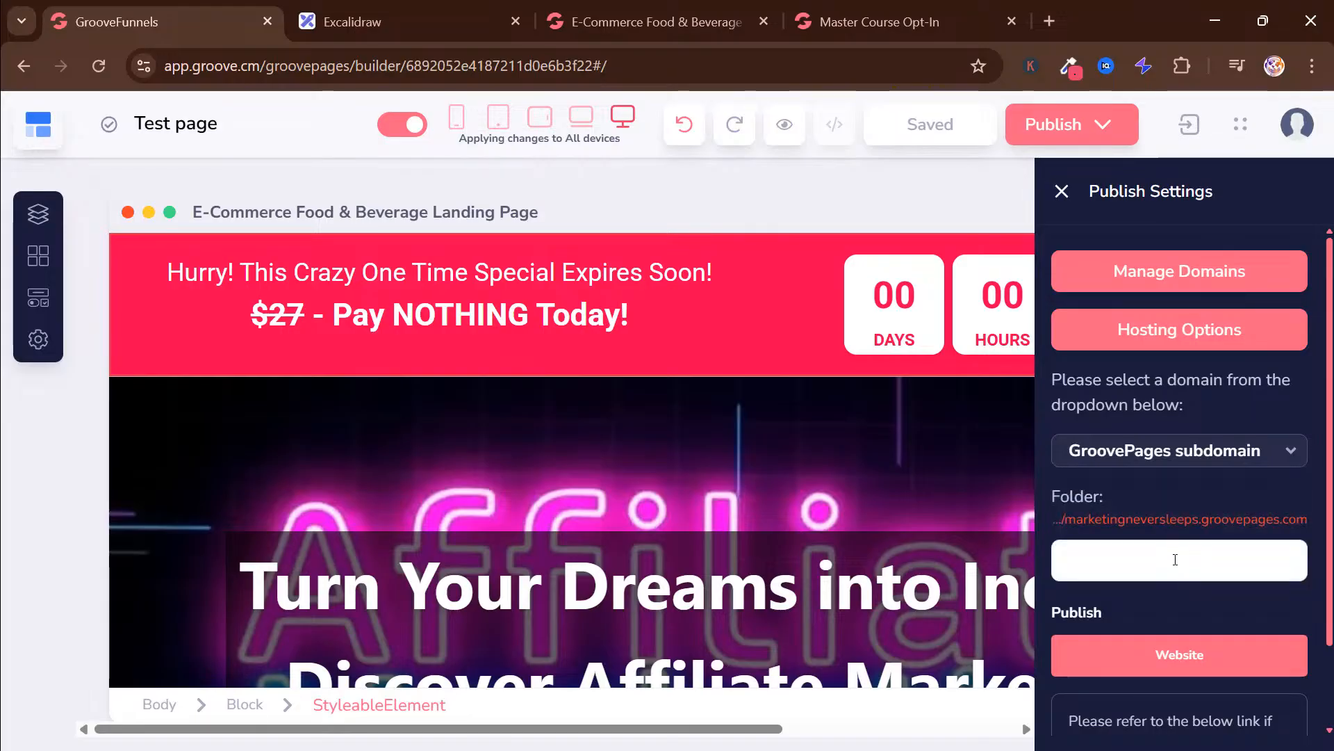
type("te")
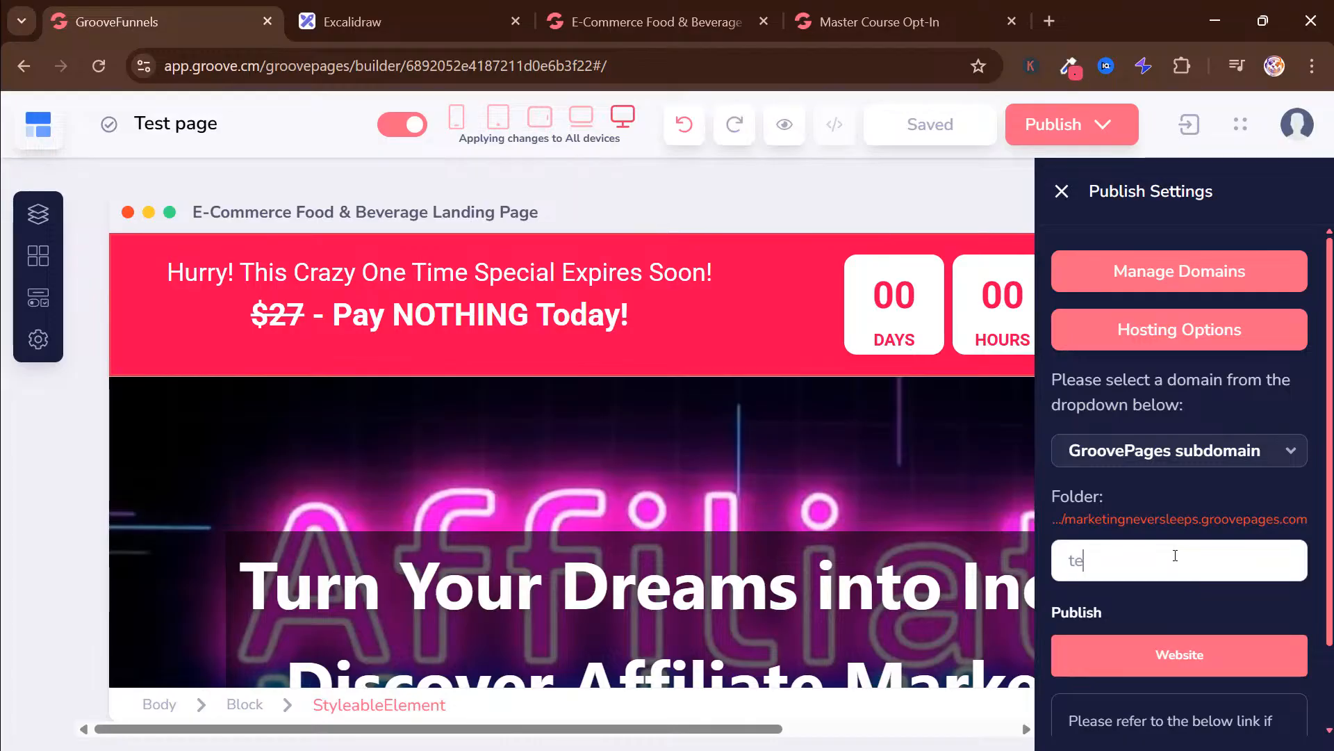
type("stpage")
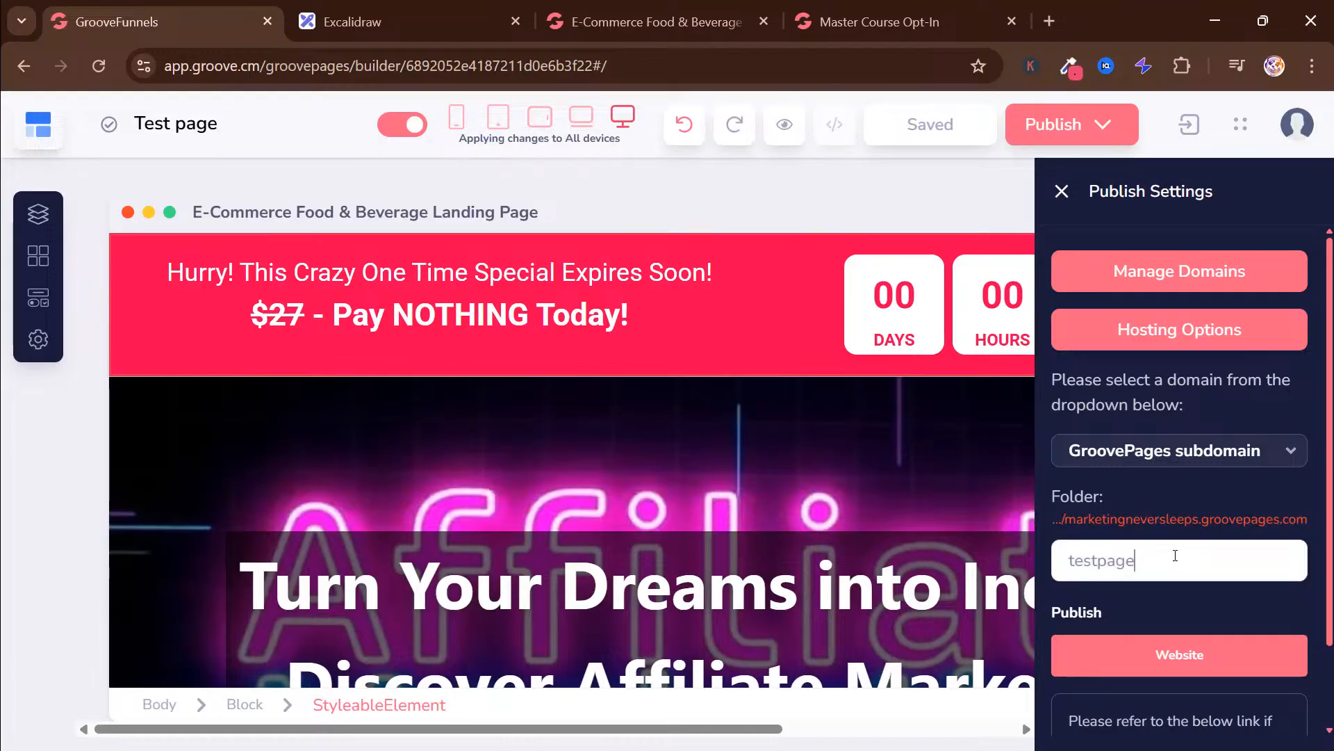
left_click(1197, 654)
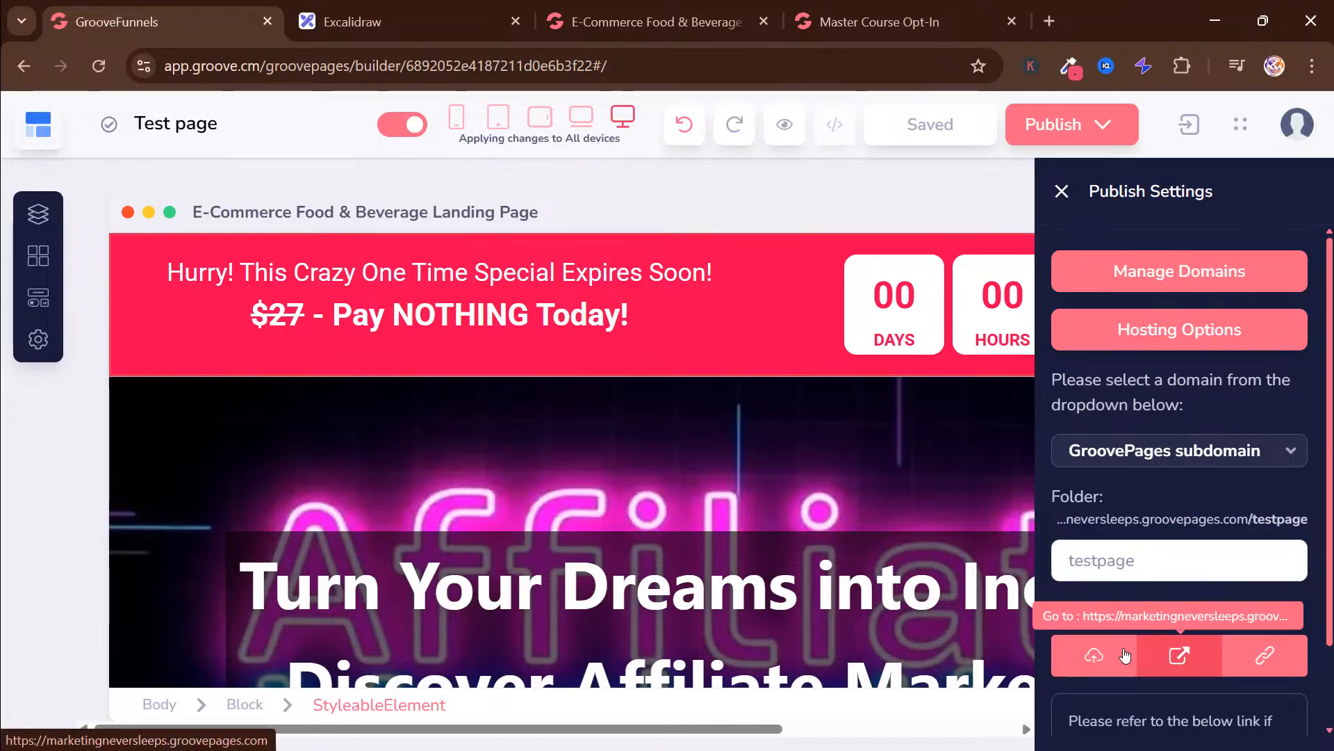
left_click(1104, 656)
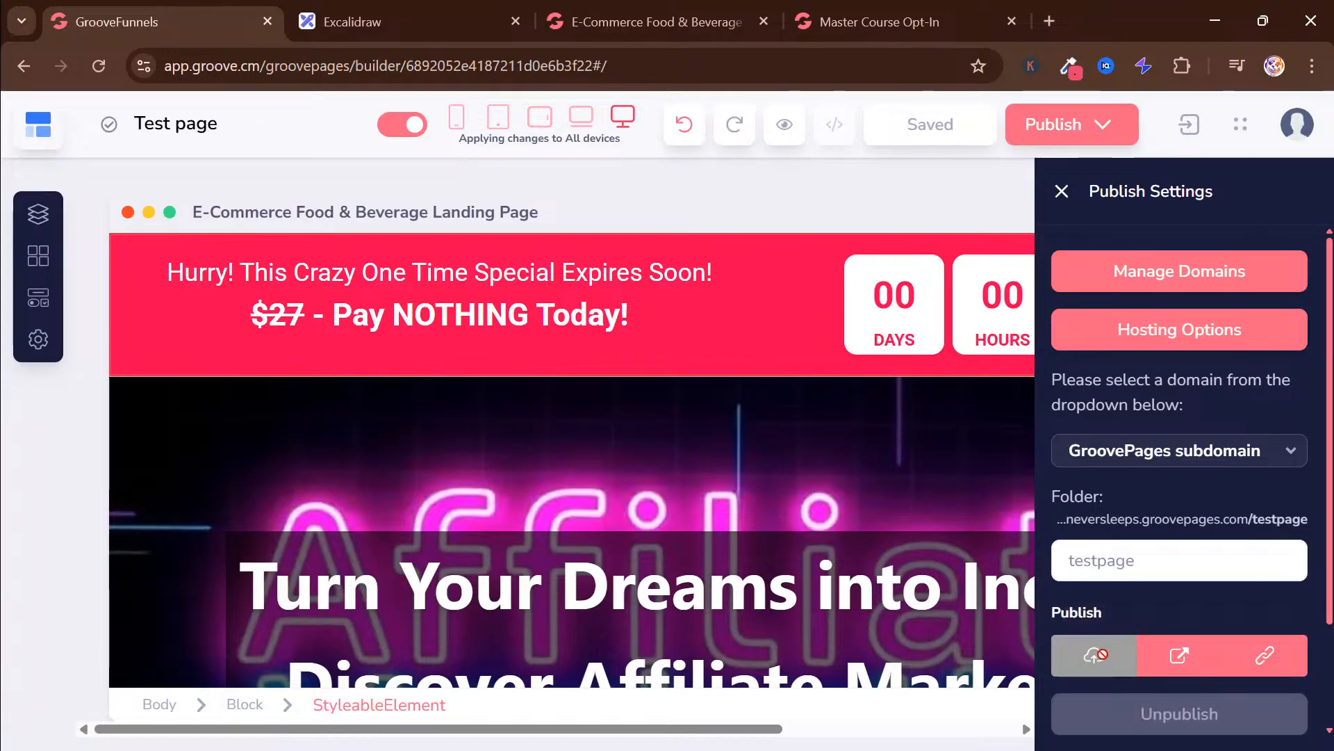
Open the published testpage site from the publish settings and look through it
scroll(1092, 612, "down", 1)
scroll(1112, 545, "down", 1)
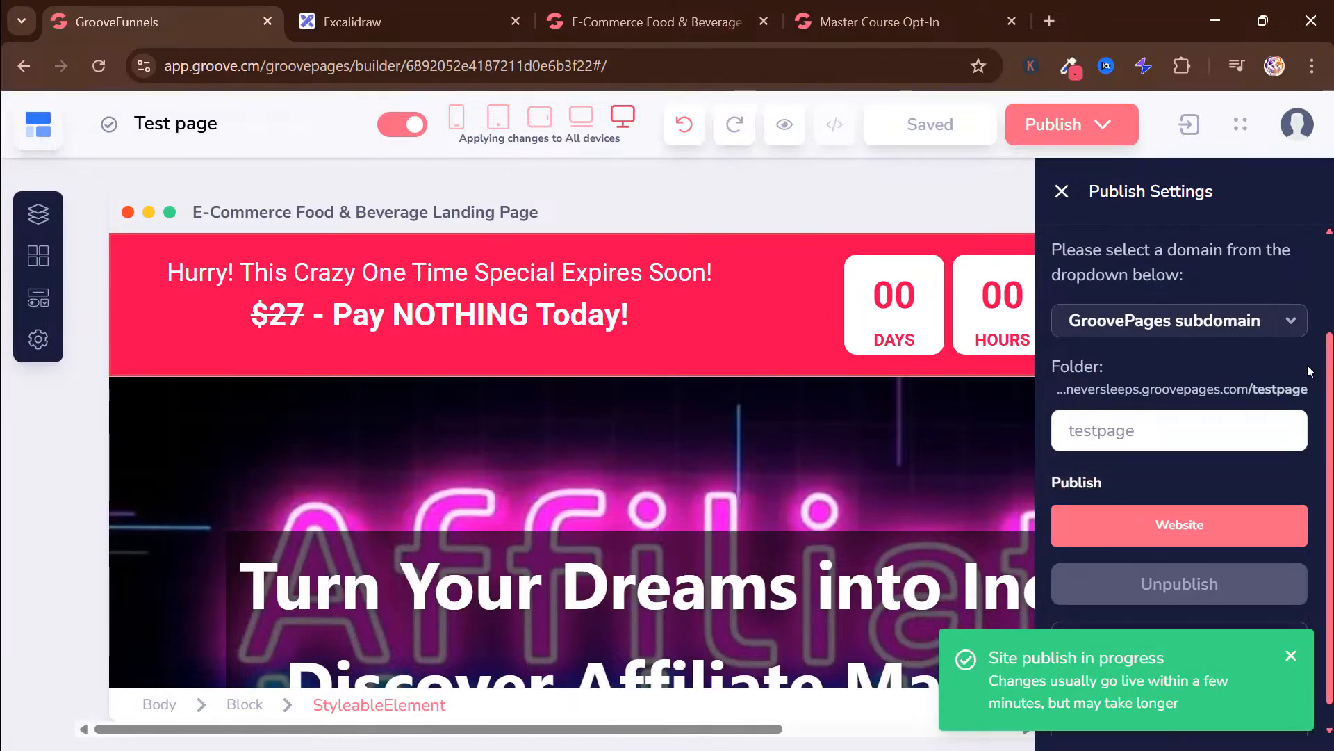
mouse_move(1265, 525)
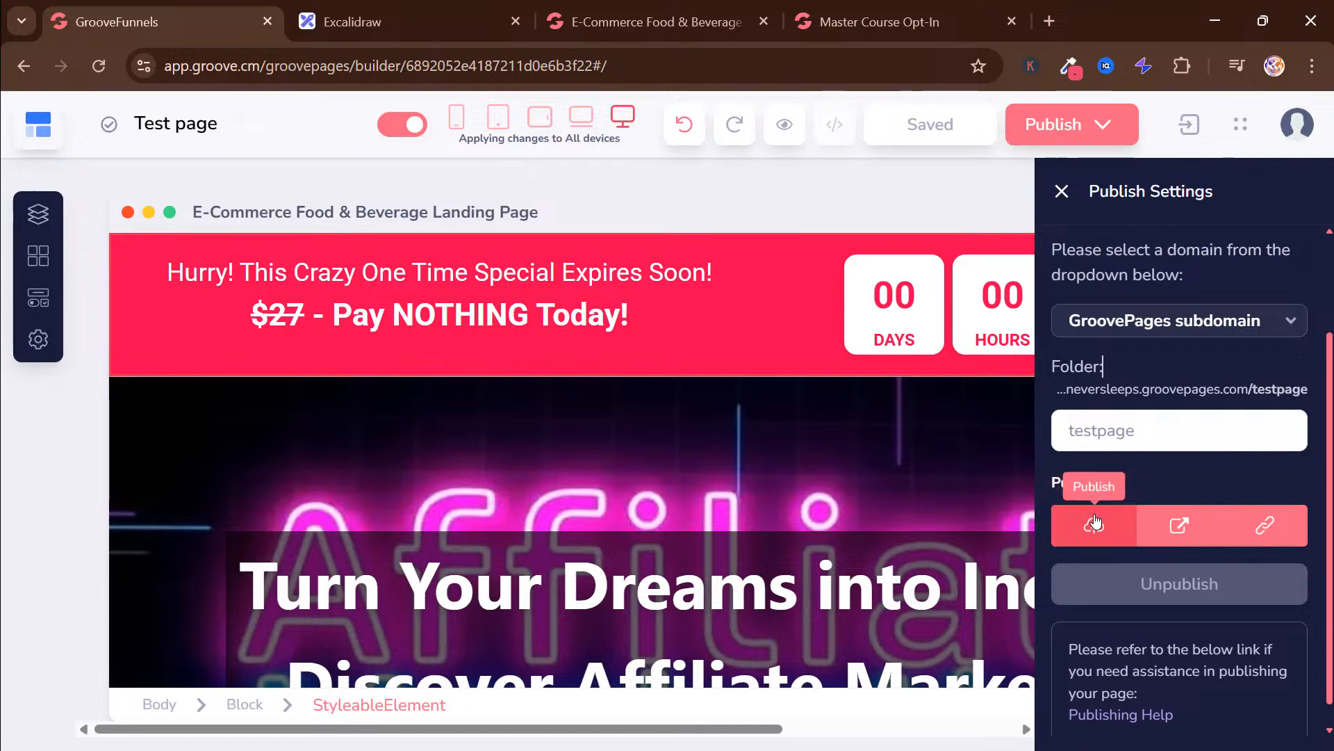
left_click(1190, 529)
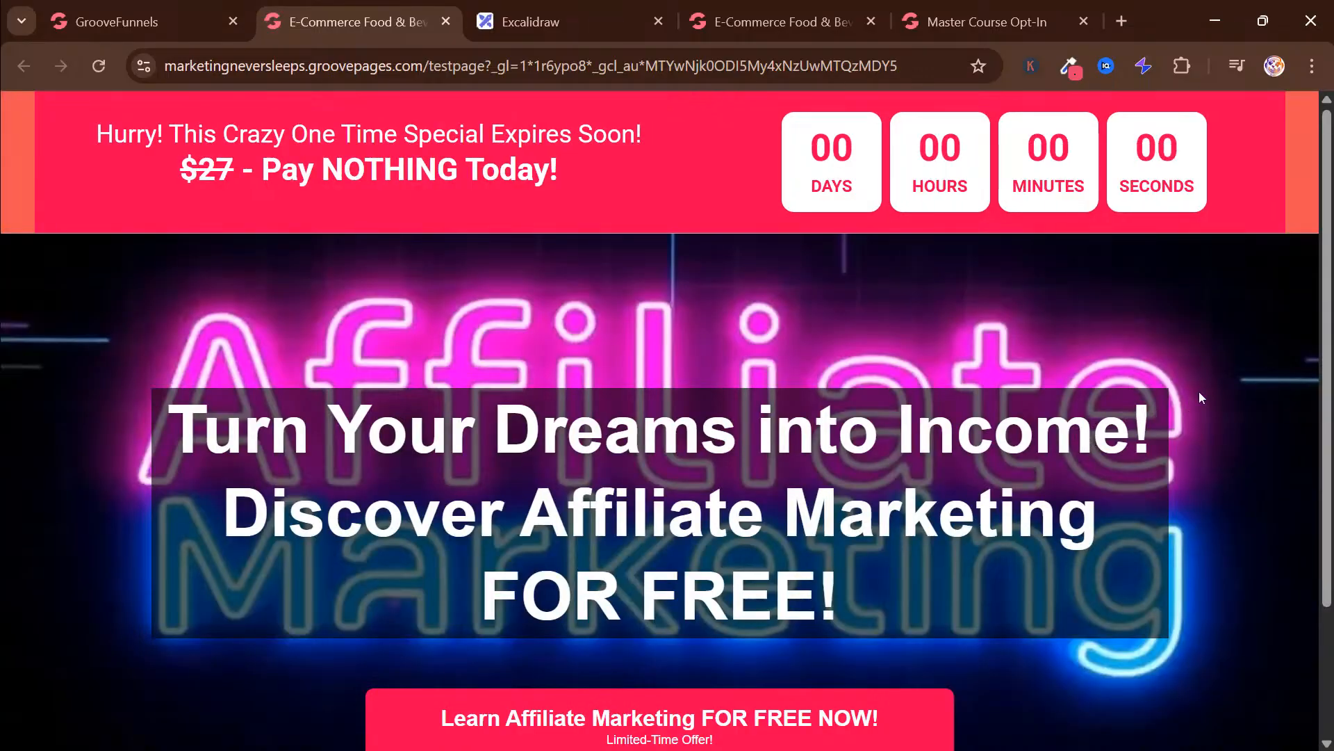
scroll(1190, 395, "down", 2)
scroll(1221, 405, "up", 2)
Compare the published landing page with the finished page preview, and view the Master Course Opt-In page
left_click(753, 10)
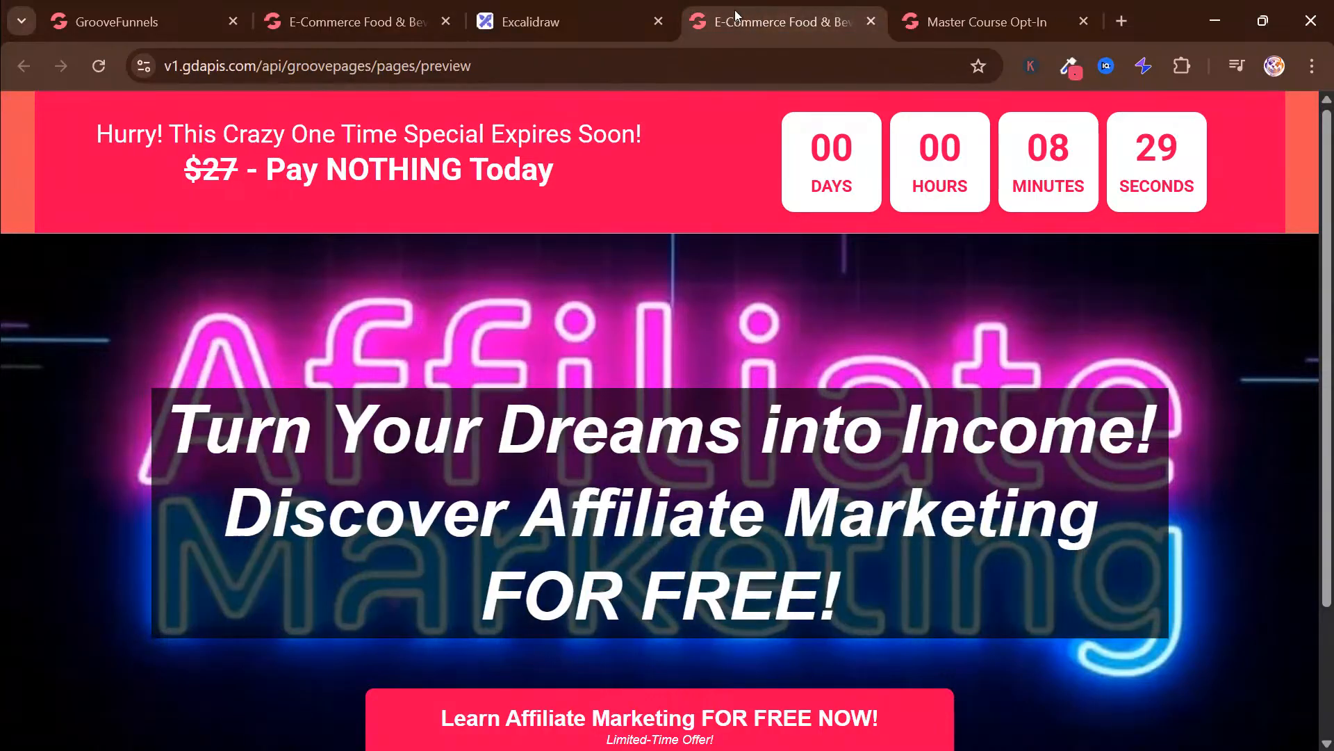
left_click(426, 8)
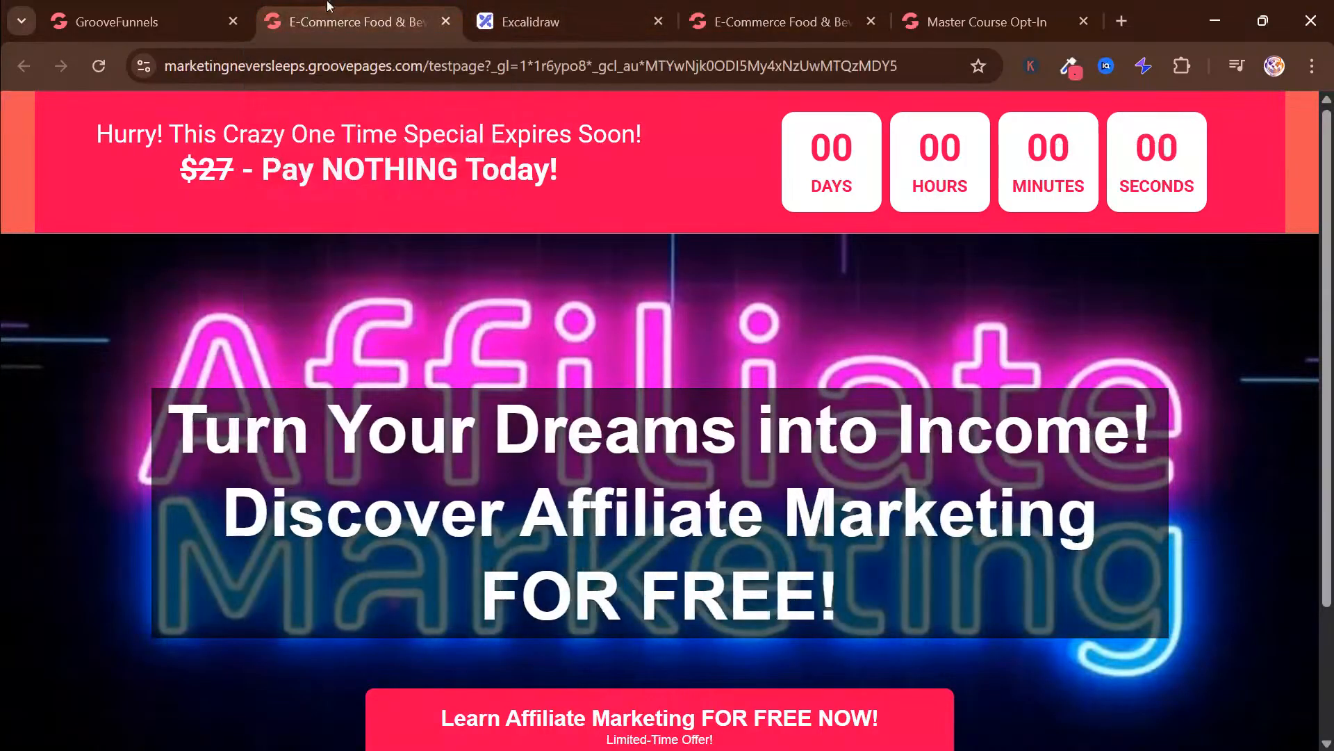
left_click(758, 7)
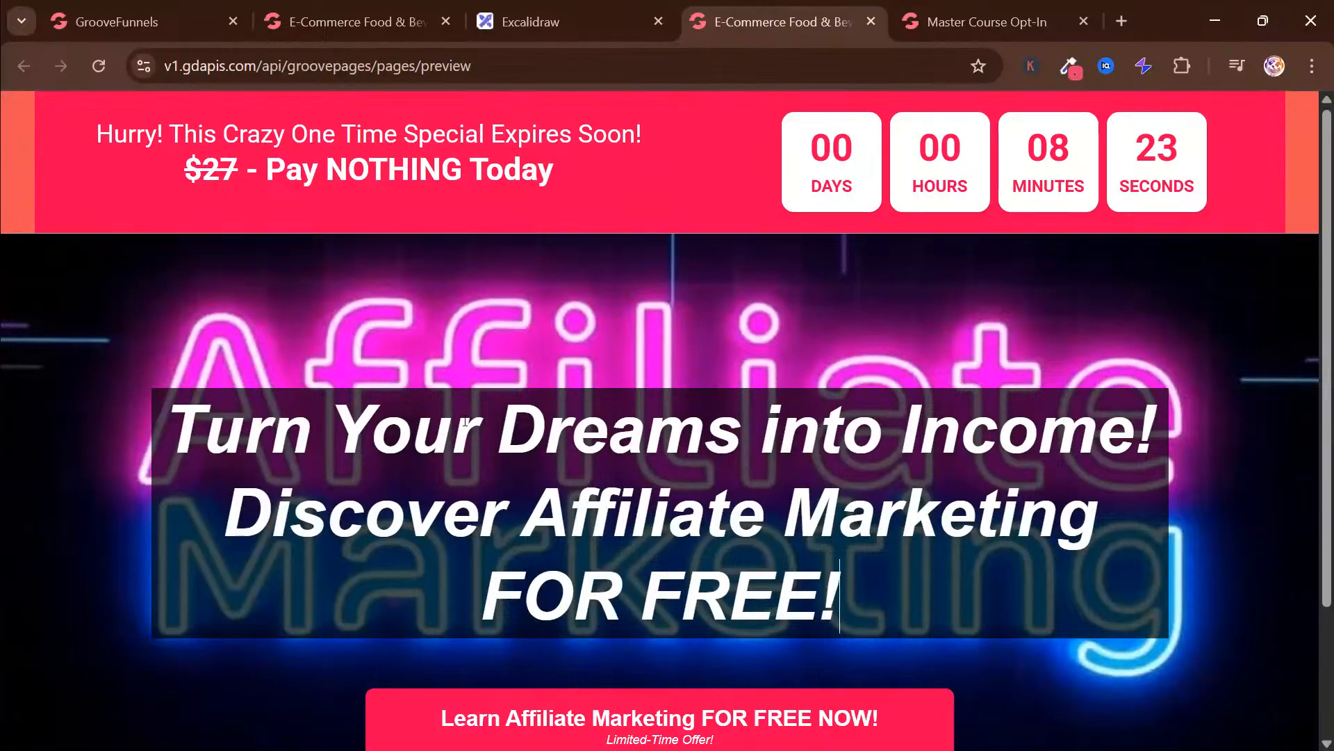
left_click(360, 31)
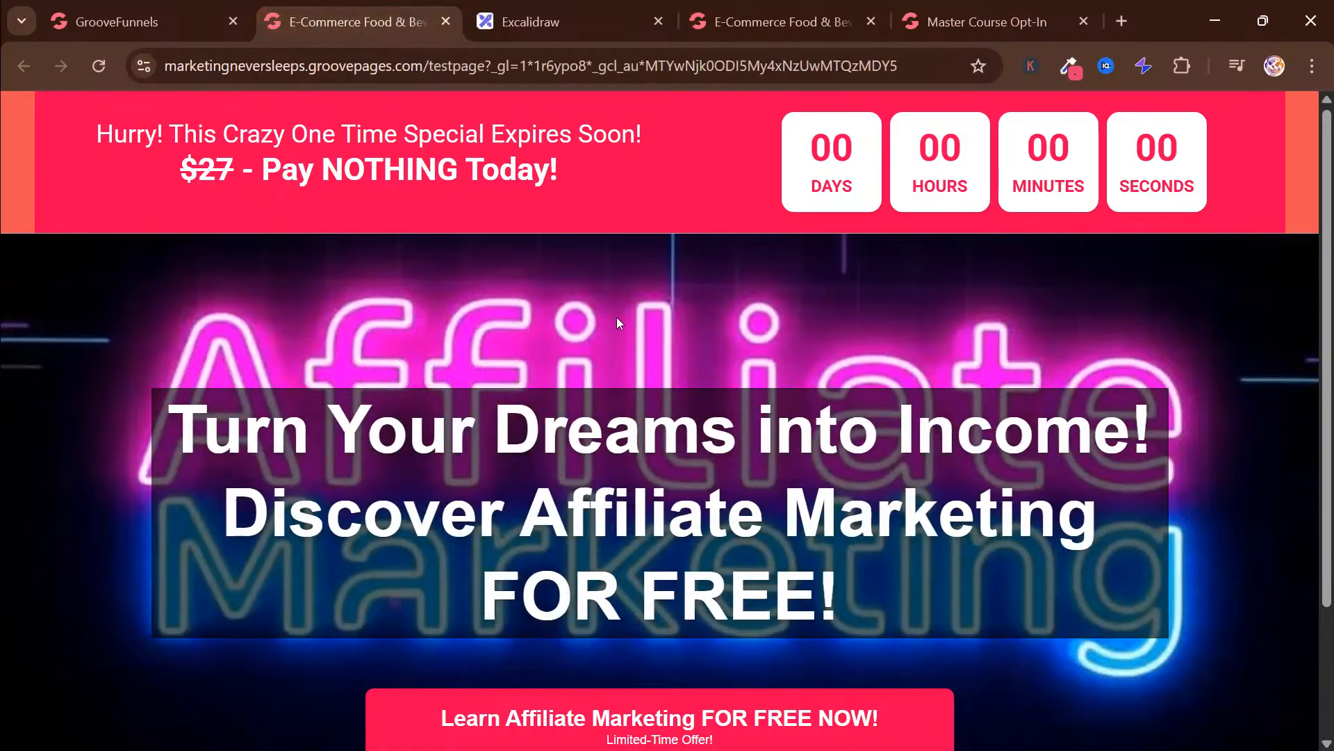
left_click(785, 17)
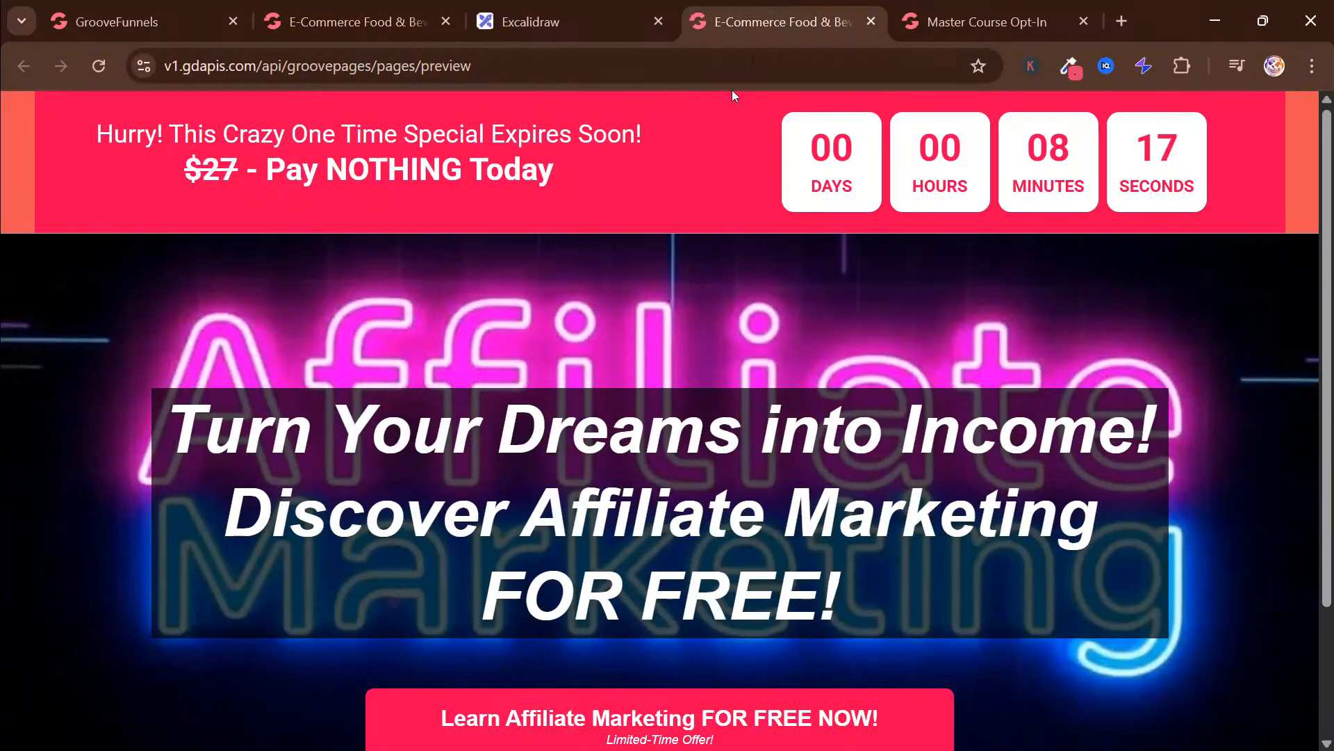
left_click(362, 26)
scroll(731, 488, "down", 2)
scroll(741, 410, "up", 2)
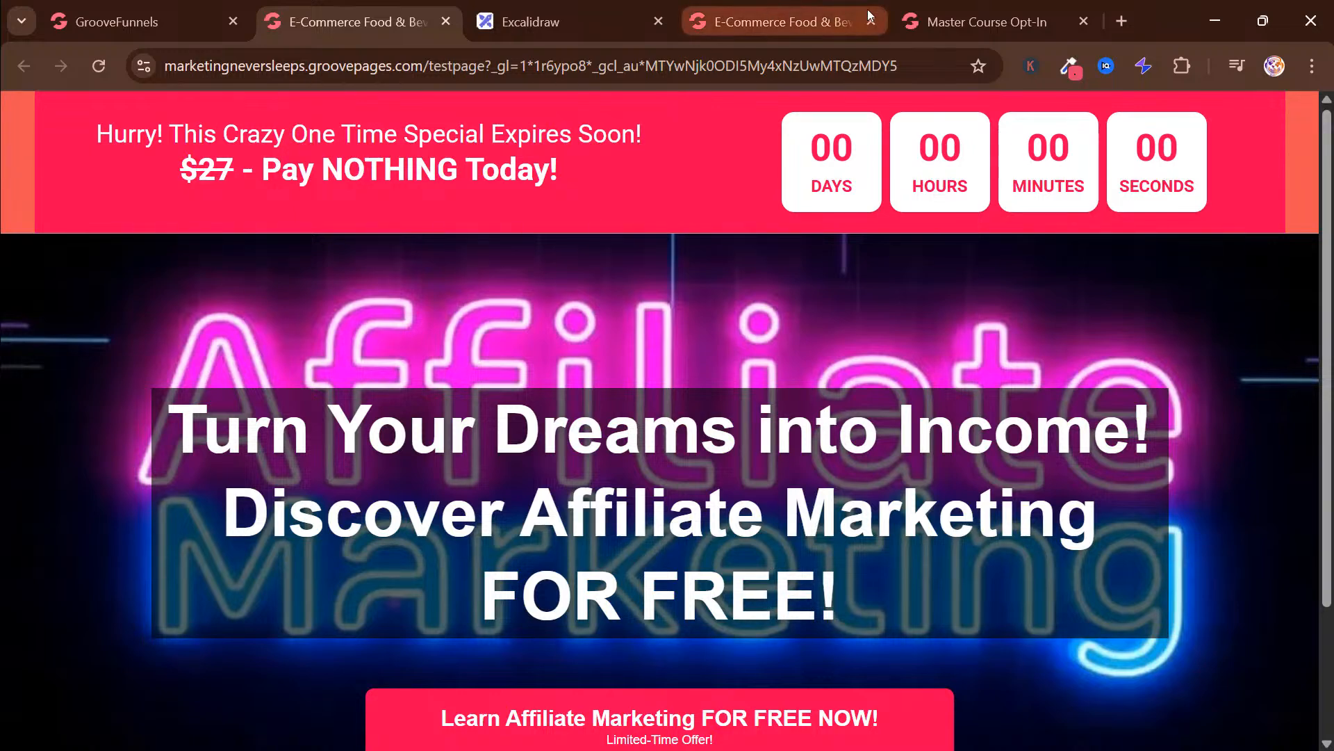
left_click(956, 5)
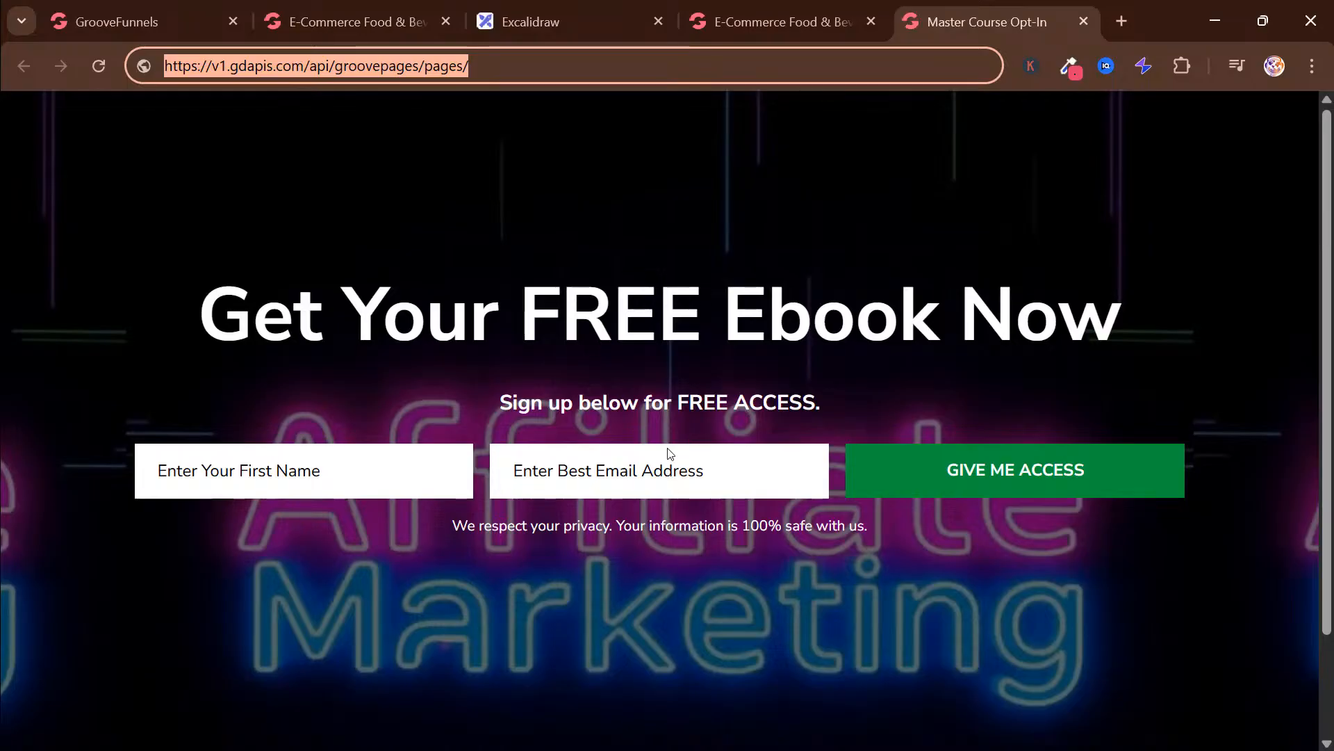
left_click(631, 250)
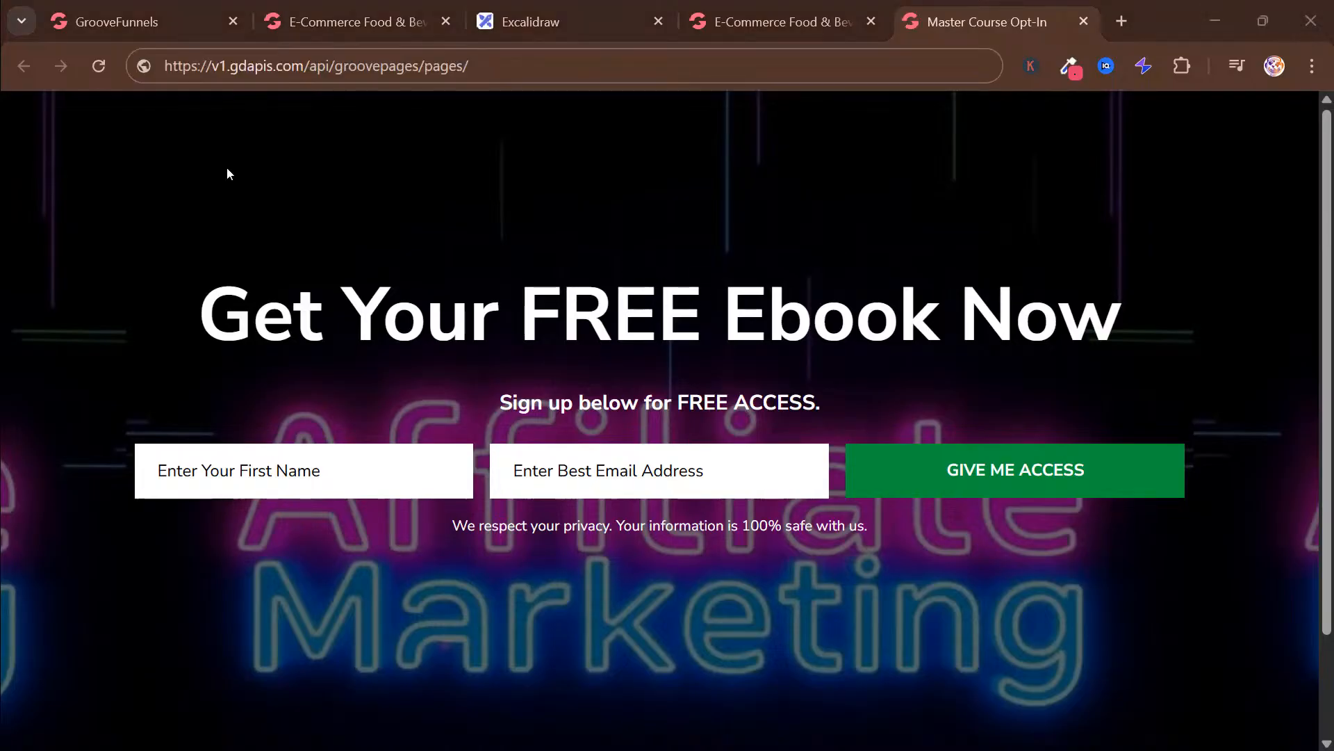
Leave the Test page builder and return to the GroovePages site list through the Groove dashboard
left_click(142, 25)
left_click(39, 125)
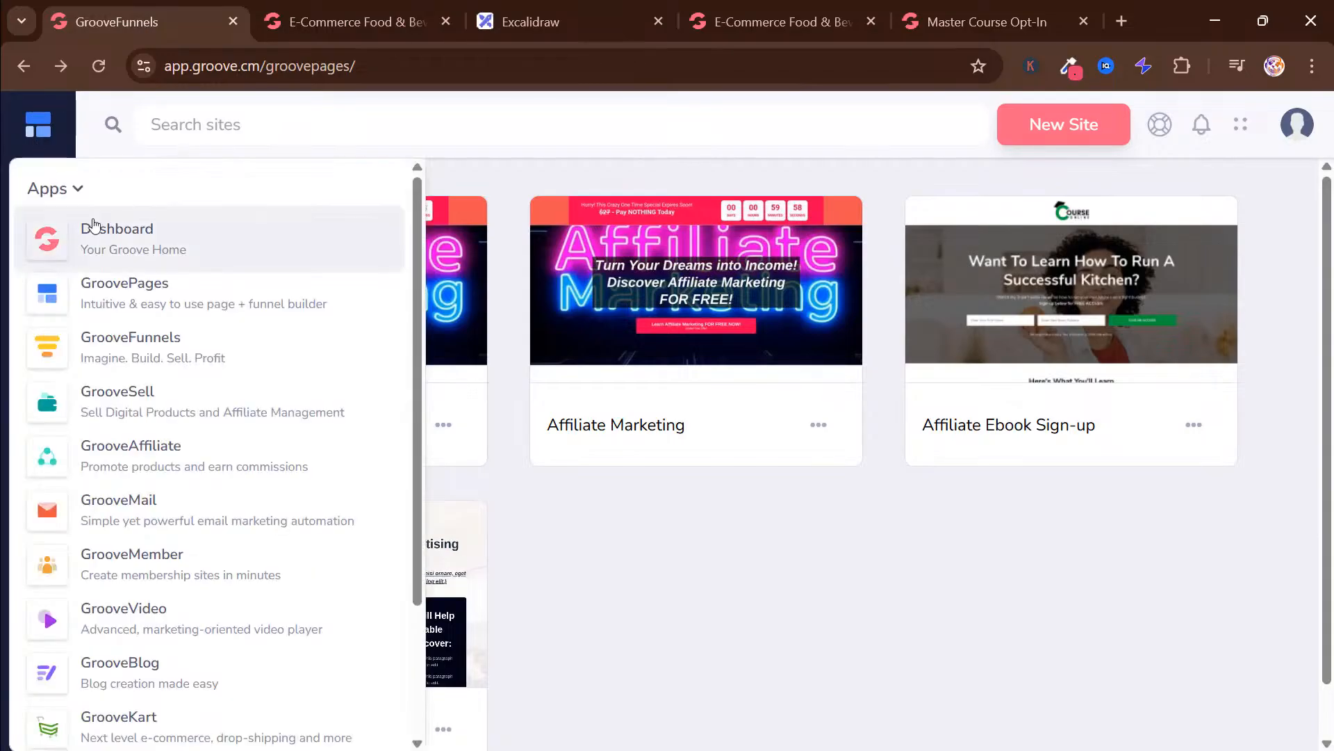
left_click(117, 251)
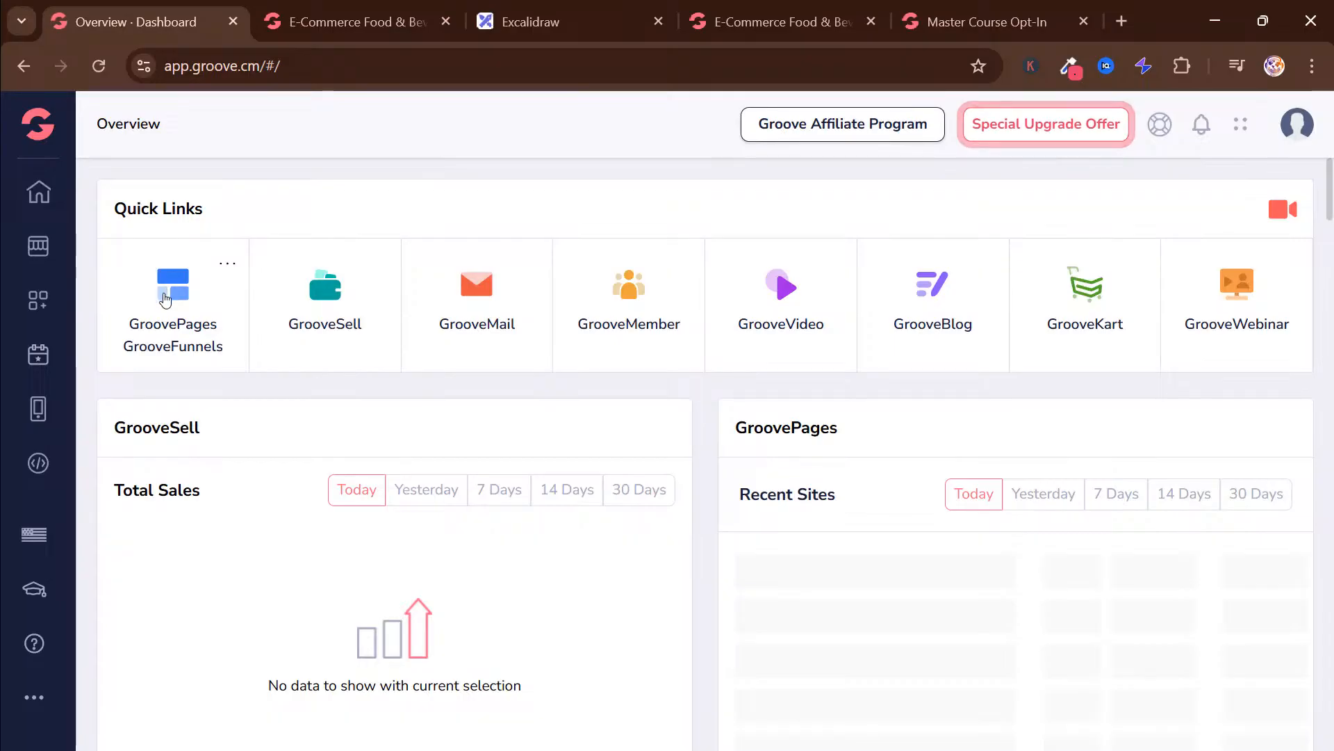
left_click(166, 301)
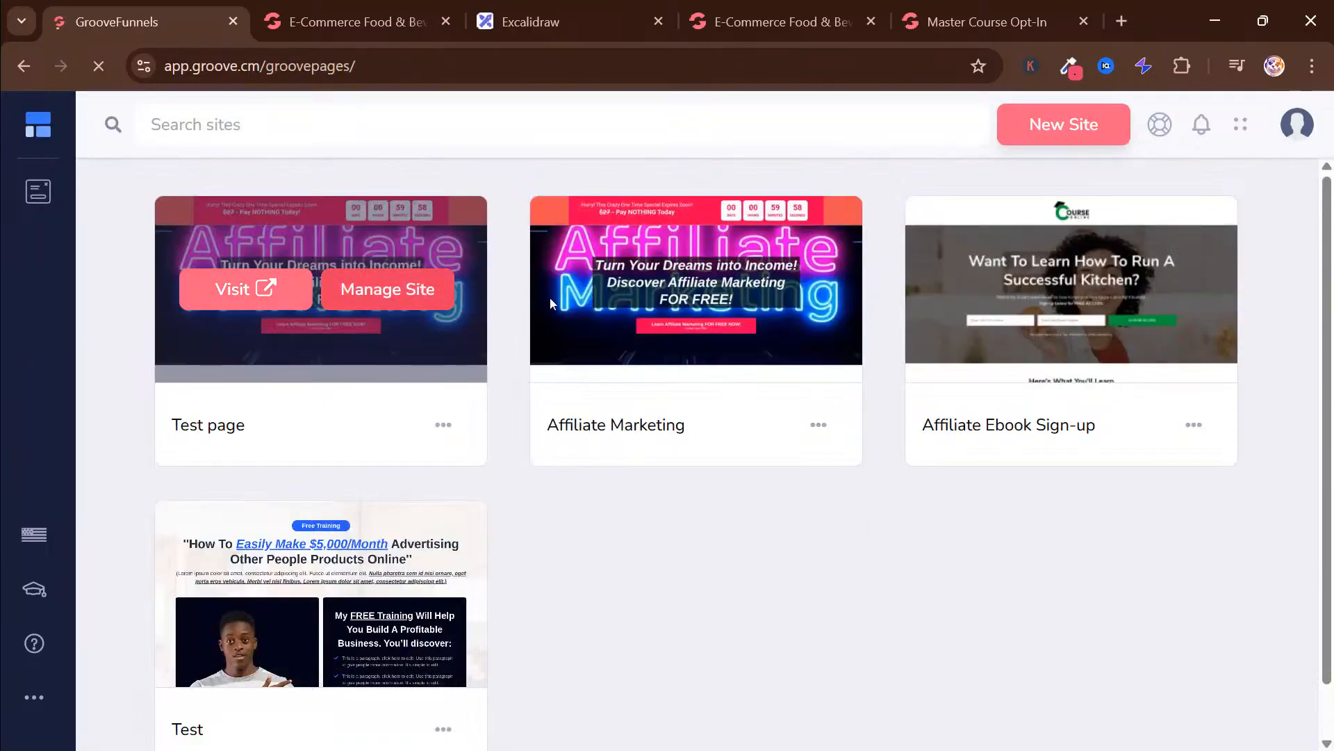
Start a new site, search the complete-site templates for course, and open the Master Course Opt-In template
mouse_move(1186, 291)
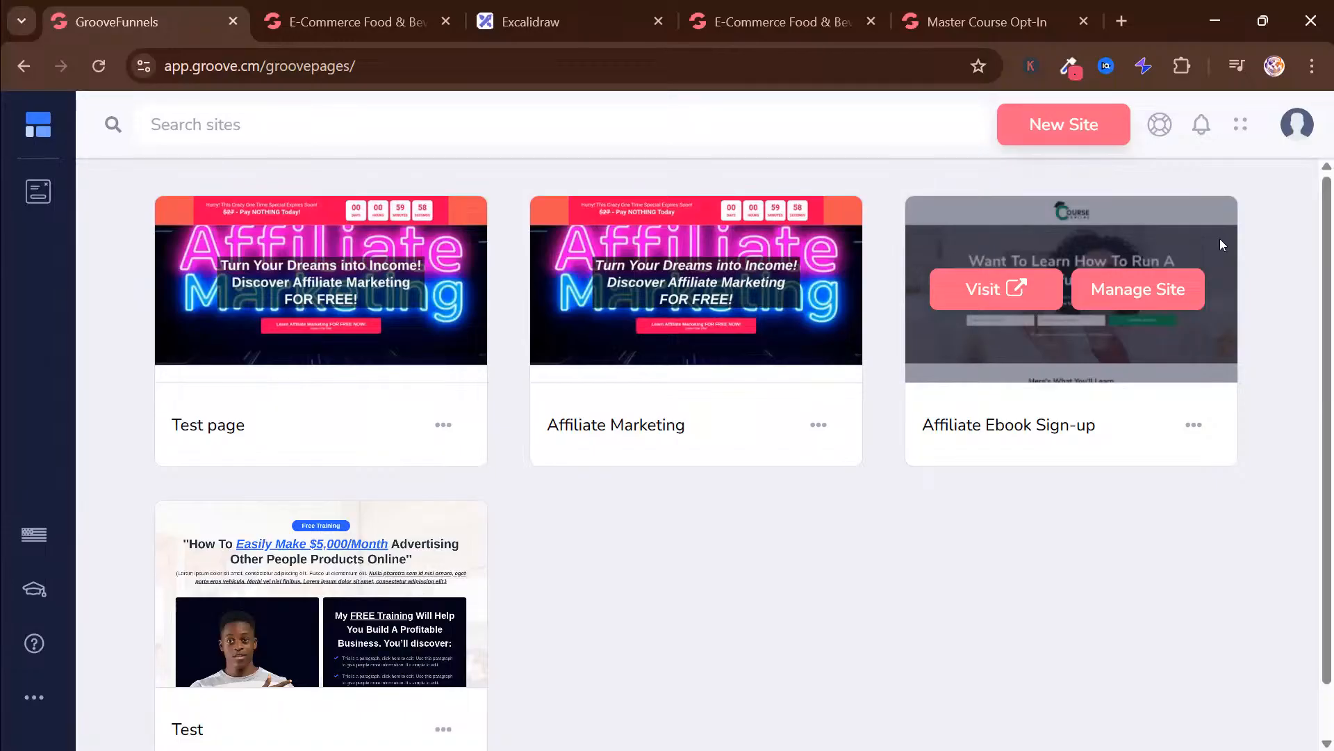
left_click(1040, 134)
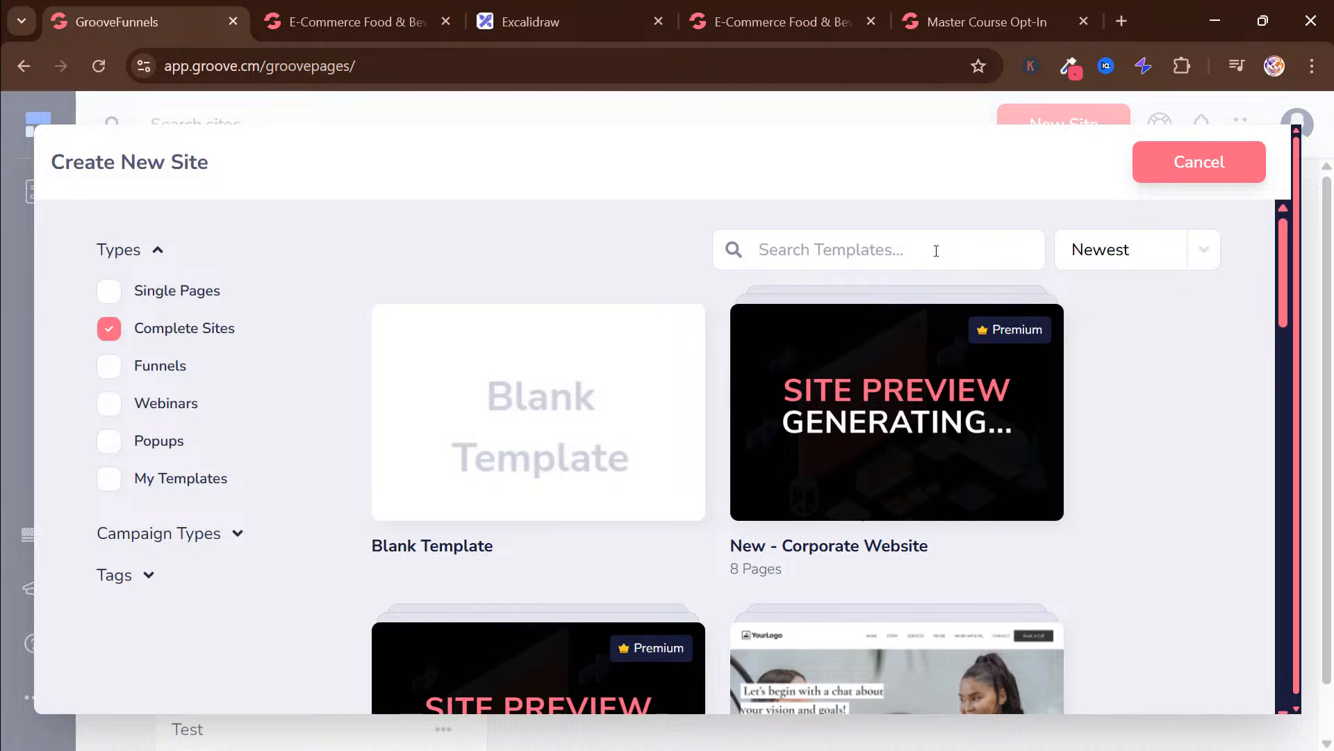
type("c")
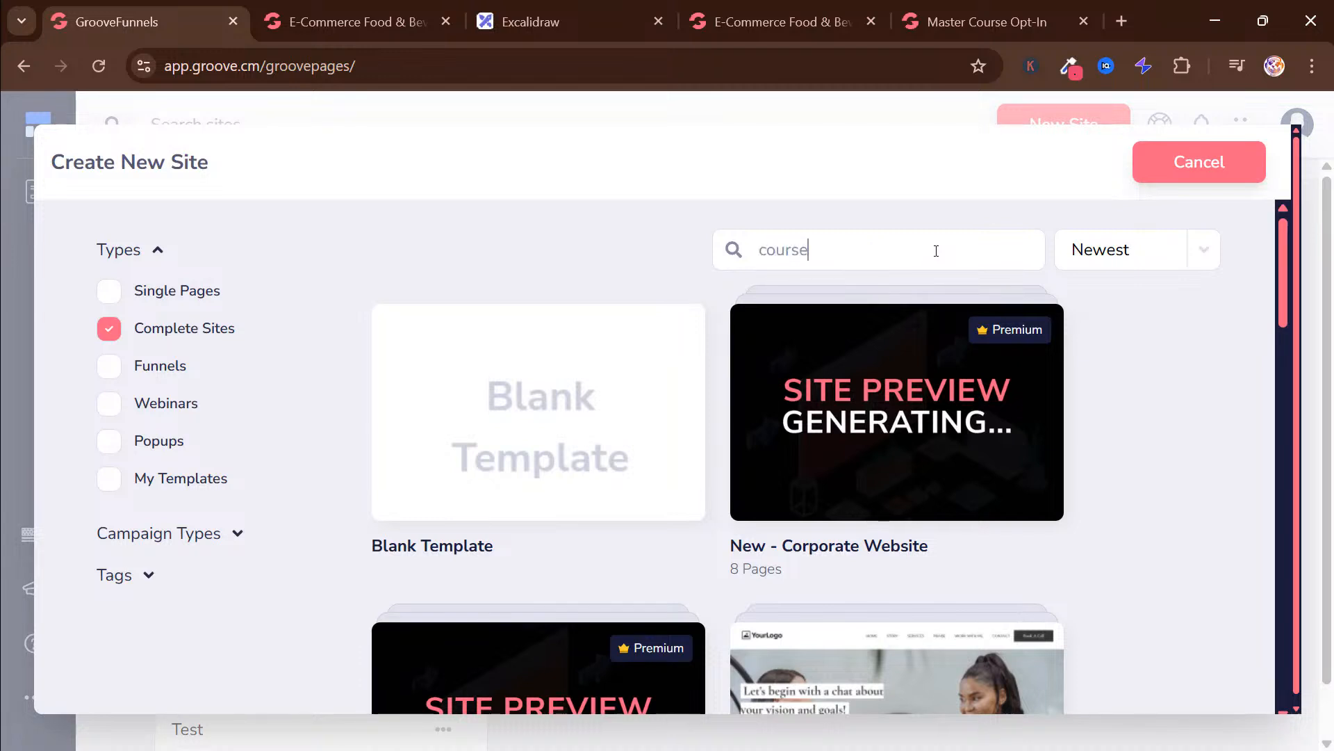
type("ourse")
scroll(994, 360, "down", 12)
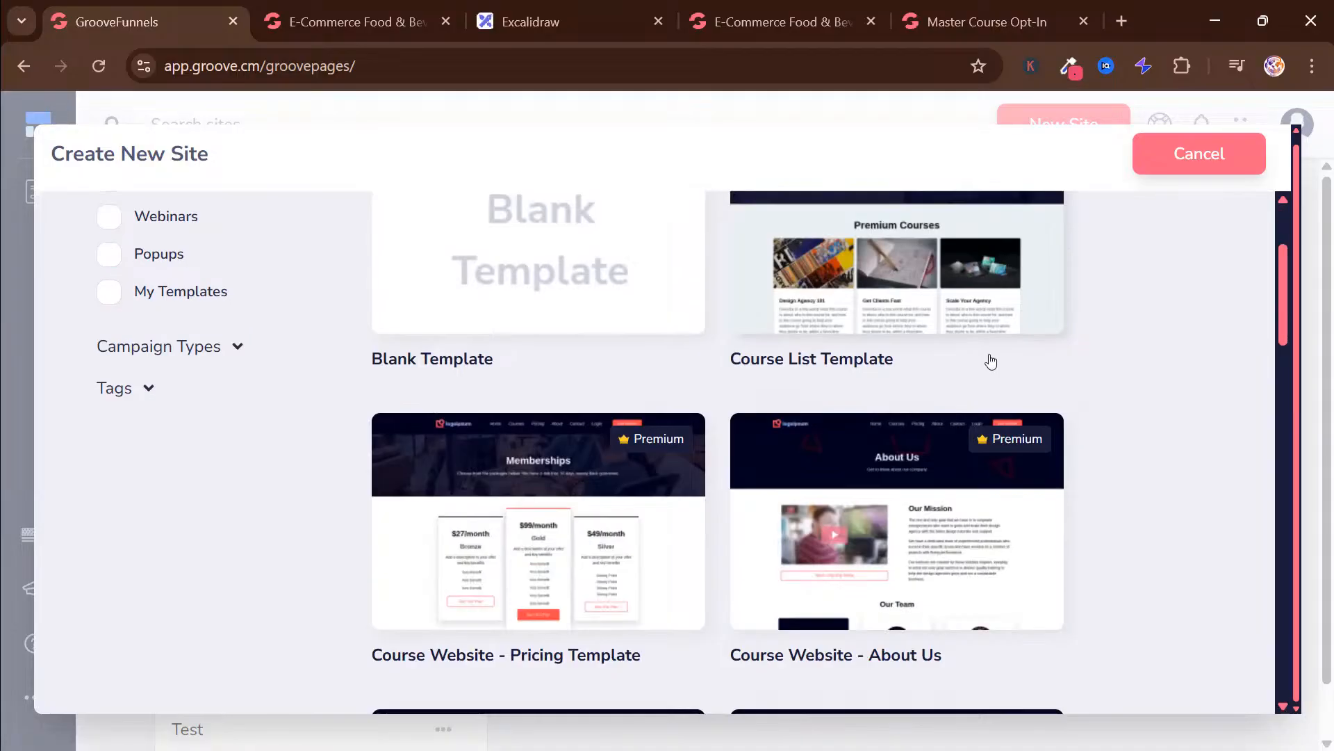
scroll(993, 357, "down", 14)
scroll(990, 355, "up", 5)
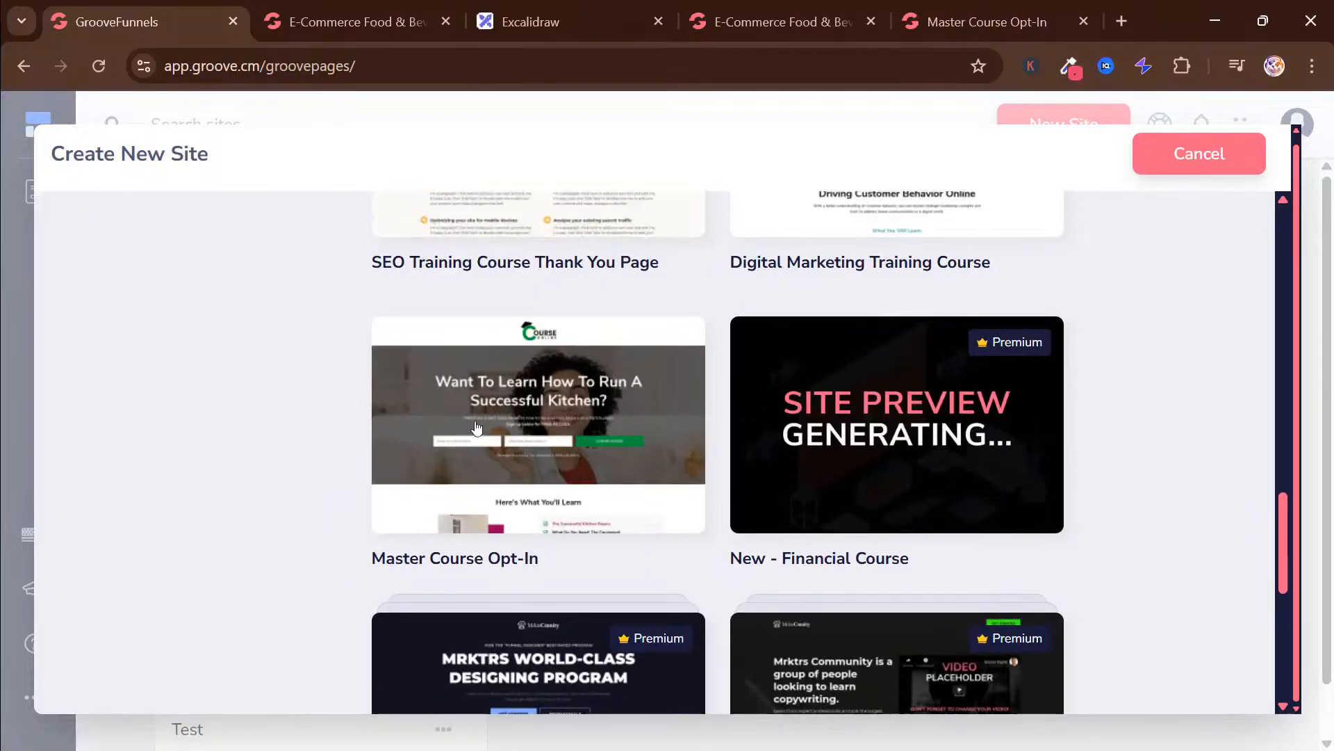
left_click(549, 380)
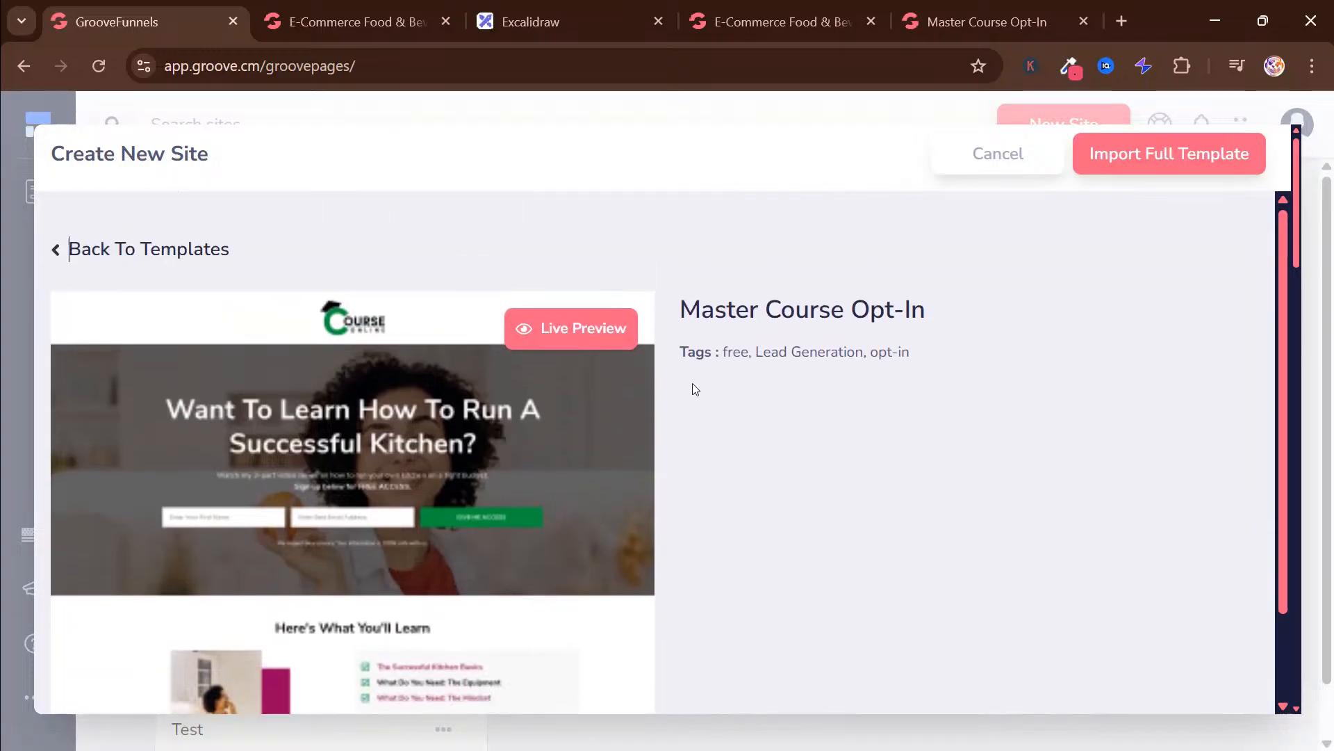
Import the full Master Course Opt-In template as a new site named Test page 2
left_click(1173, 154)
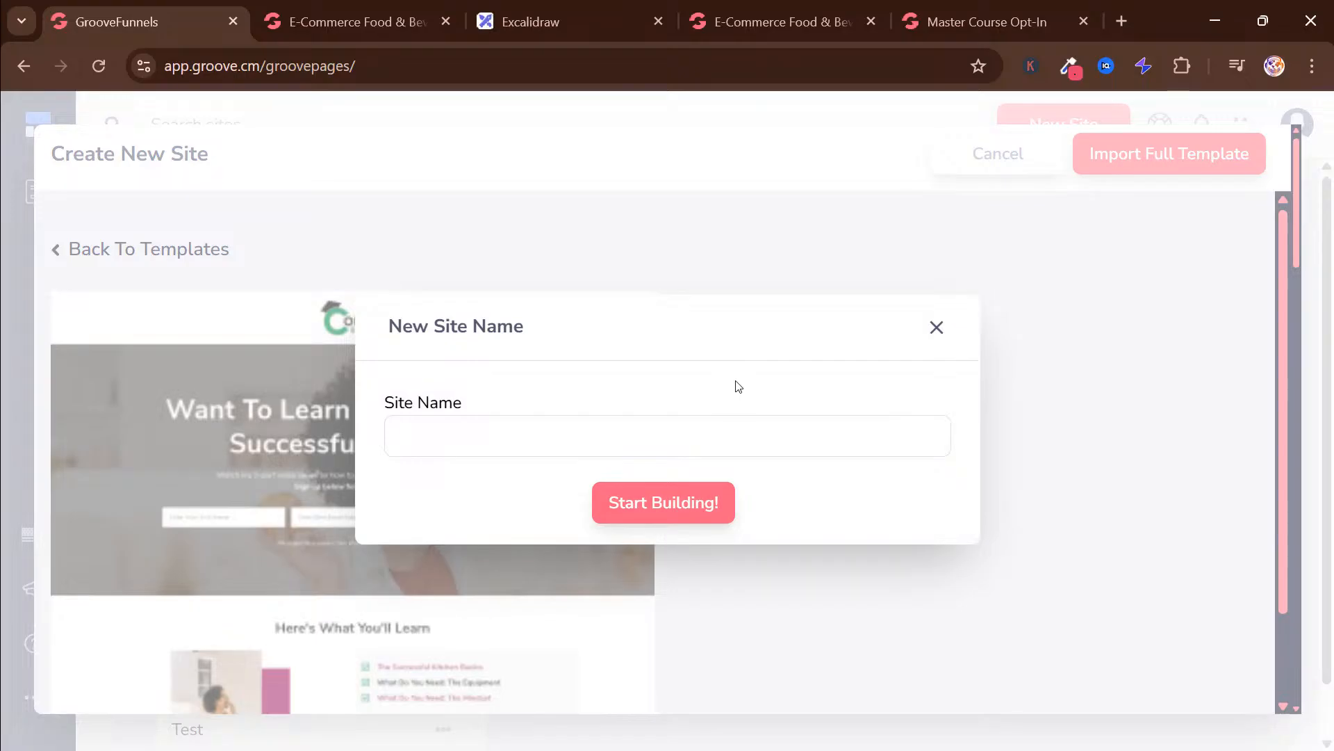
type("Test page 2")
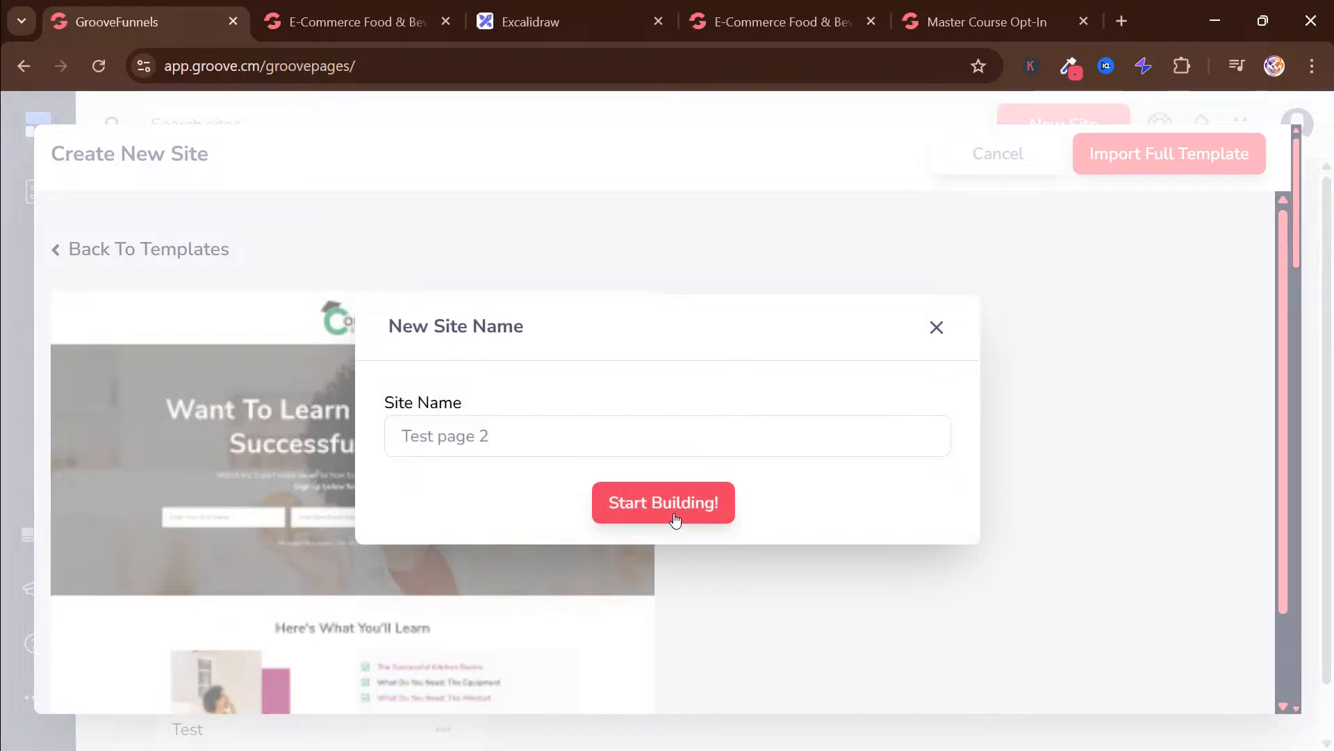
left_click(673, 488)
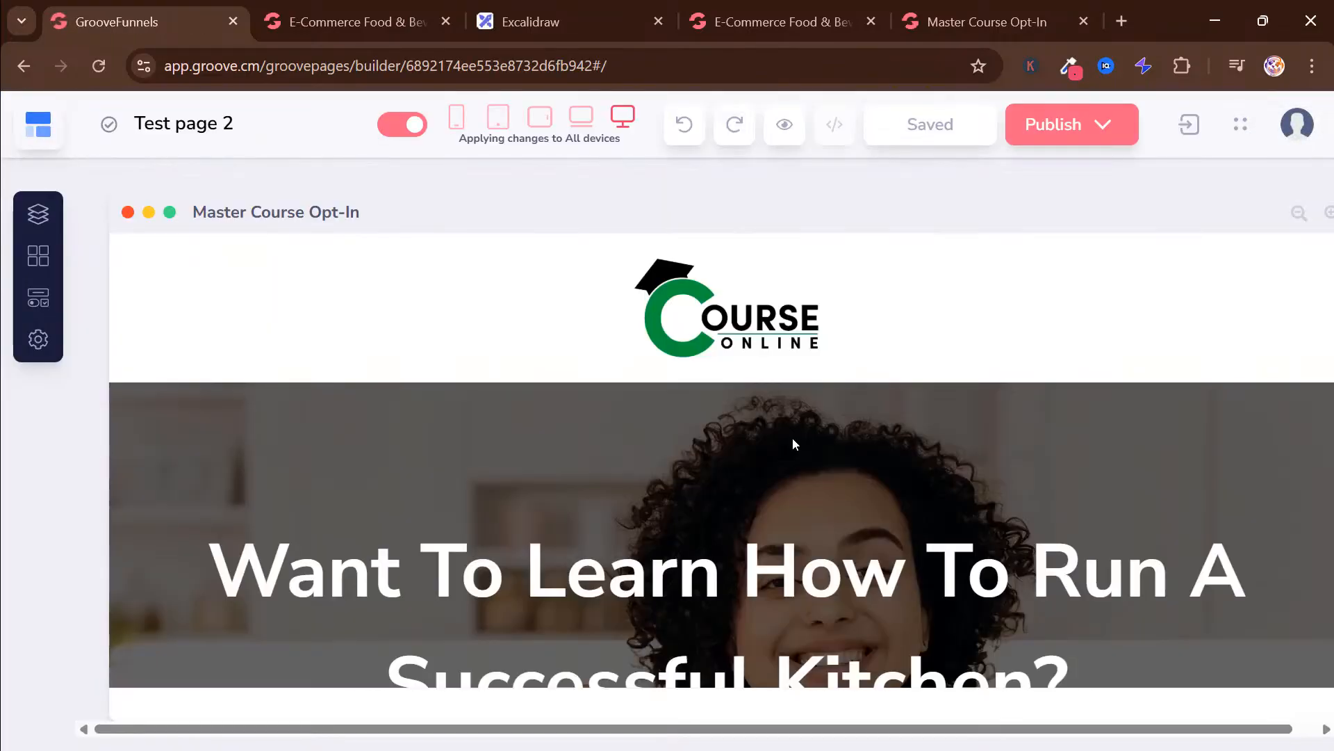
Delete the Course Online logo block from the beginning of the opt-in page
scroll(793, 444, "down", 1)
scroll(793, 437, "up", 1)
left_click(466, 311)
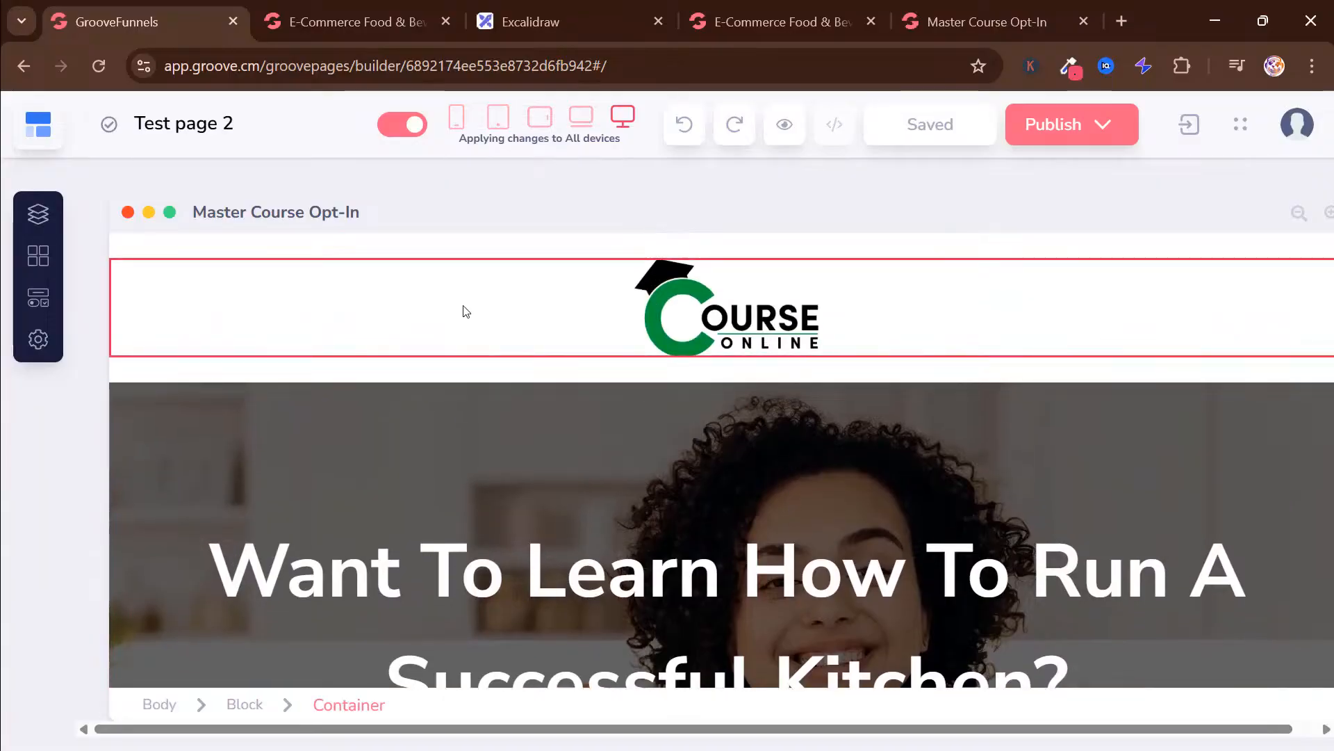
left_click(435, 250)
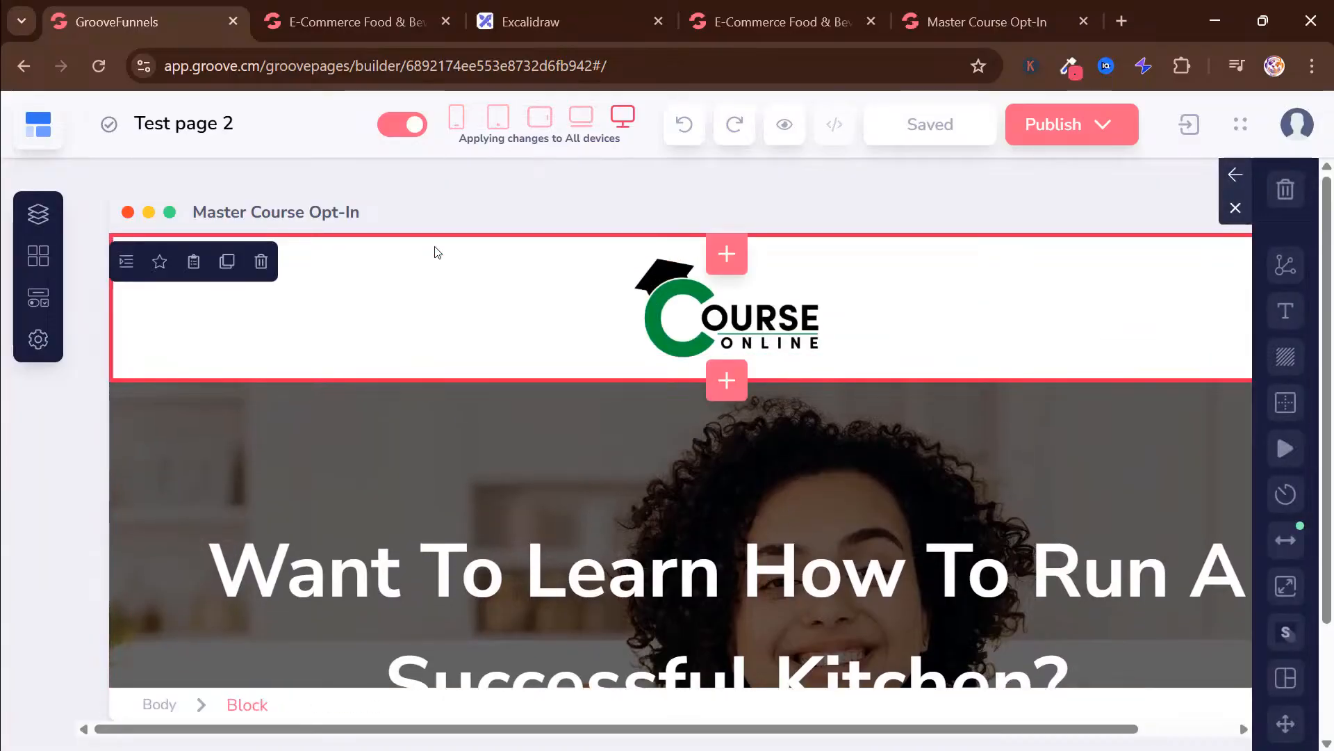
left_click(261, 262)
left_click(709, 450)
Look through the remaining template sections from the sign-up hero down to the copyright line
scroll(671, 415, "down", 10)
scroll(673, 416, "down", 15)
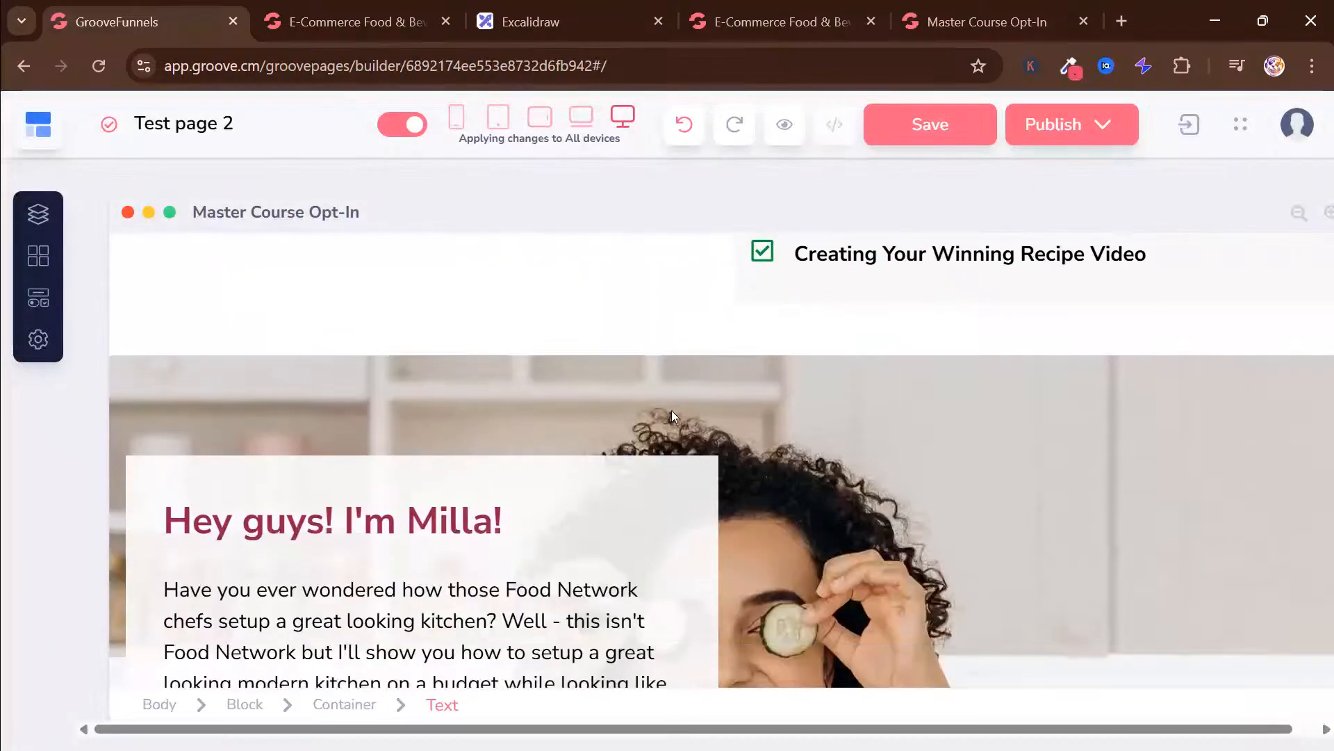
scroll(672, 416, "down", 5)
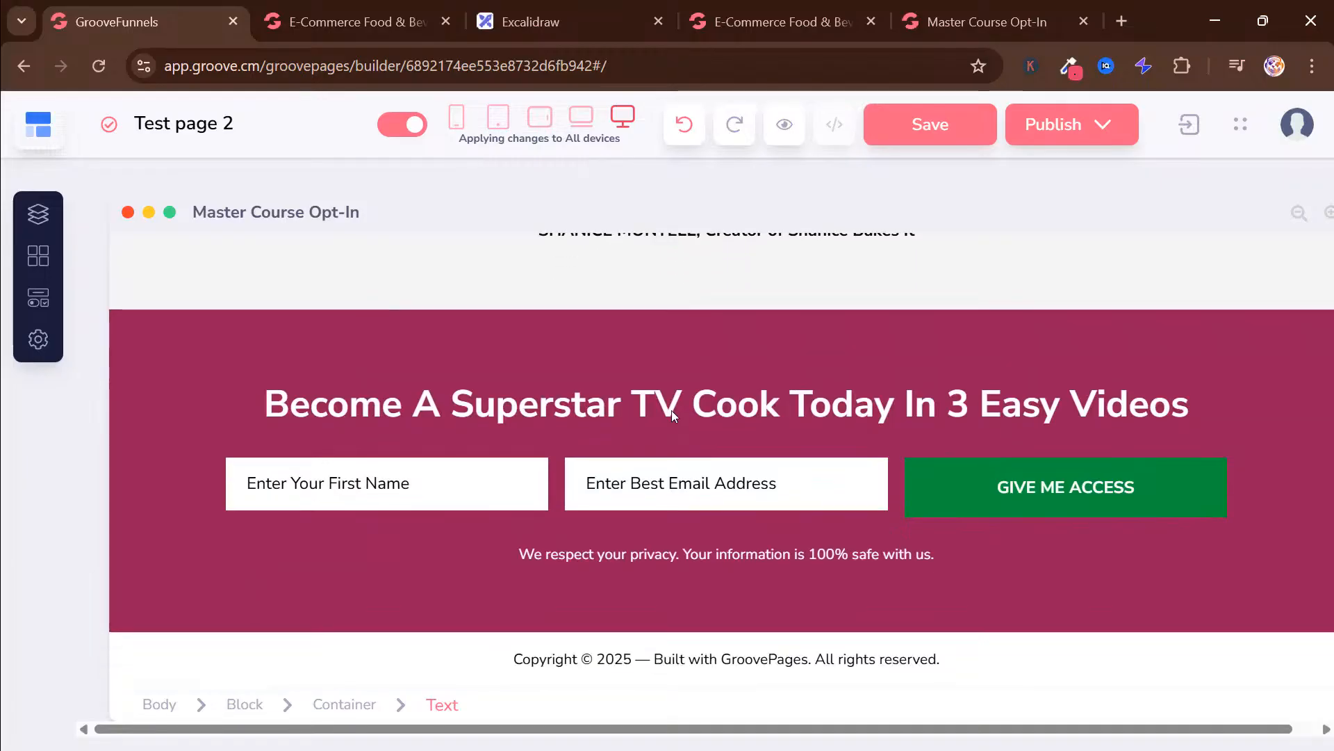
scroll(672, 414, "up", 20)
scroll(673, 411, "up", 5)
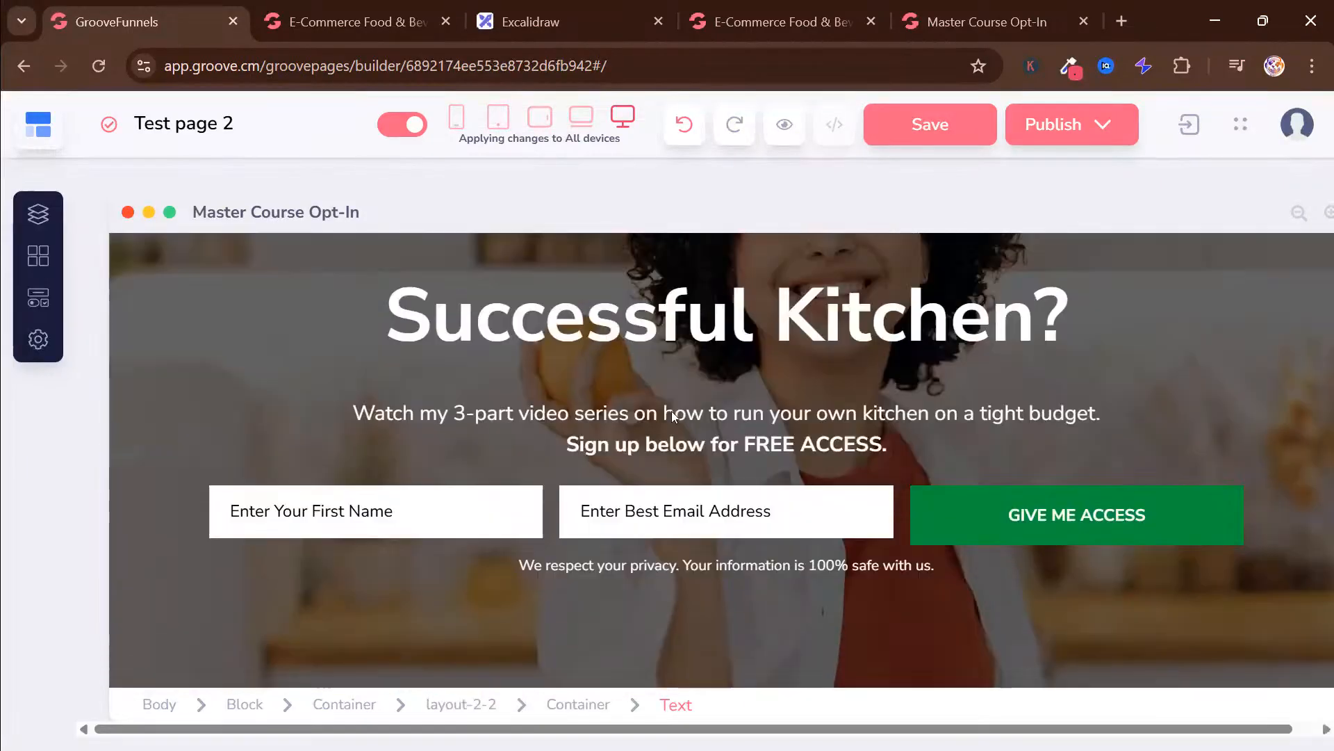
scroll(673, 412, "down", 2)
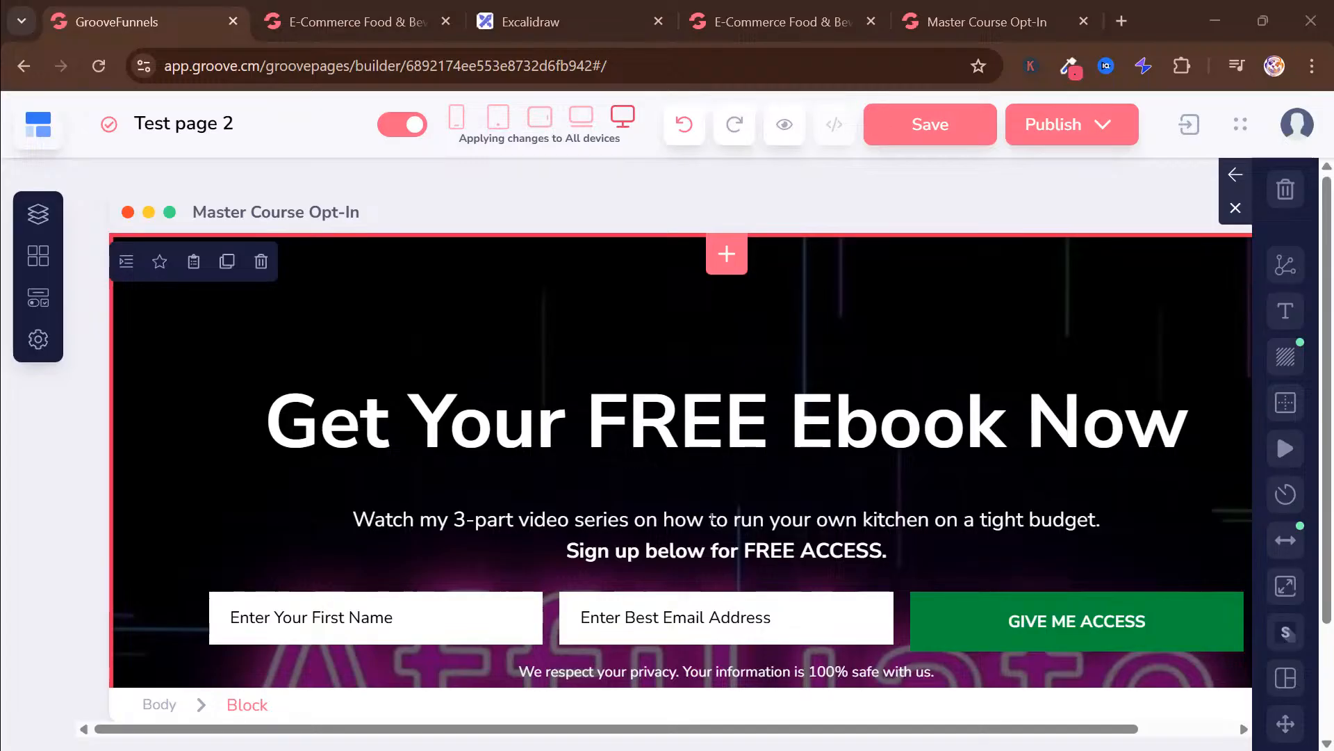
Delete the "Watch my 3-part video series" line beneath the Get Your FREE Ebook Now headline
left_click(712, 517)
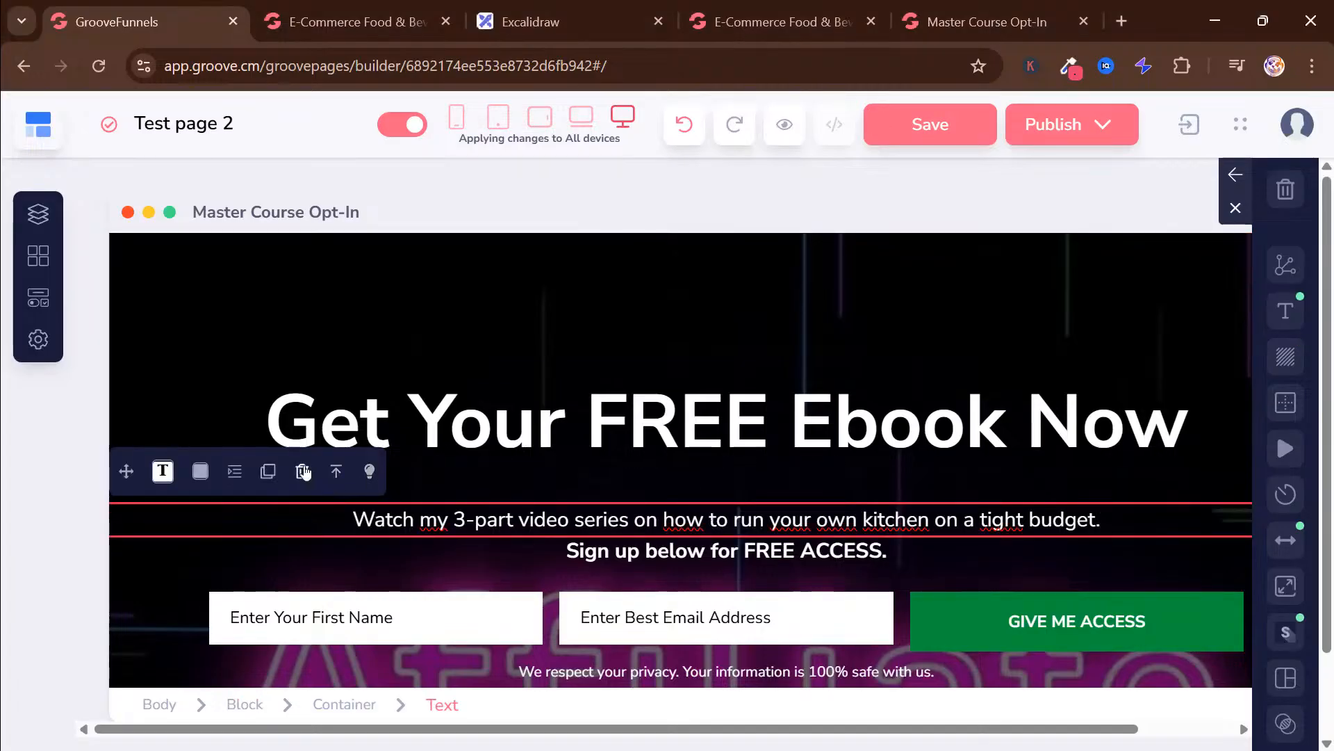
left_click(301, 472)
left_click(735, 453)
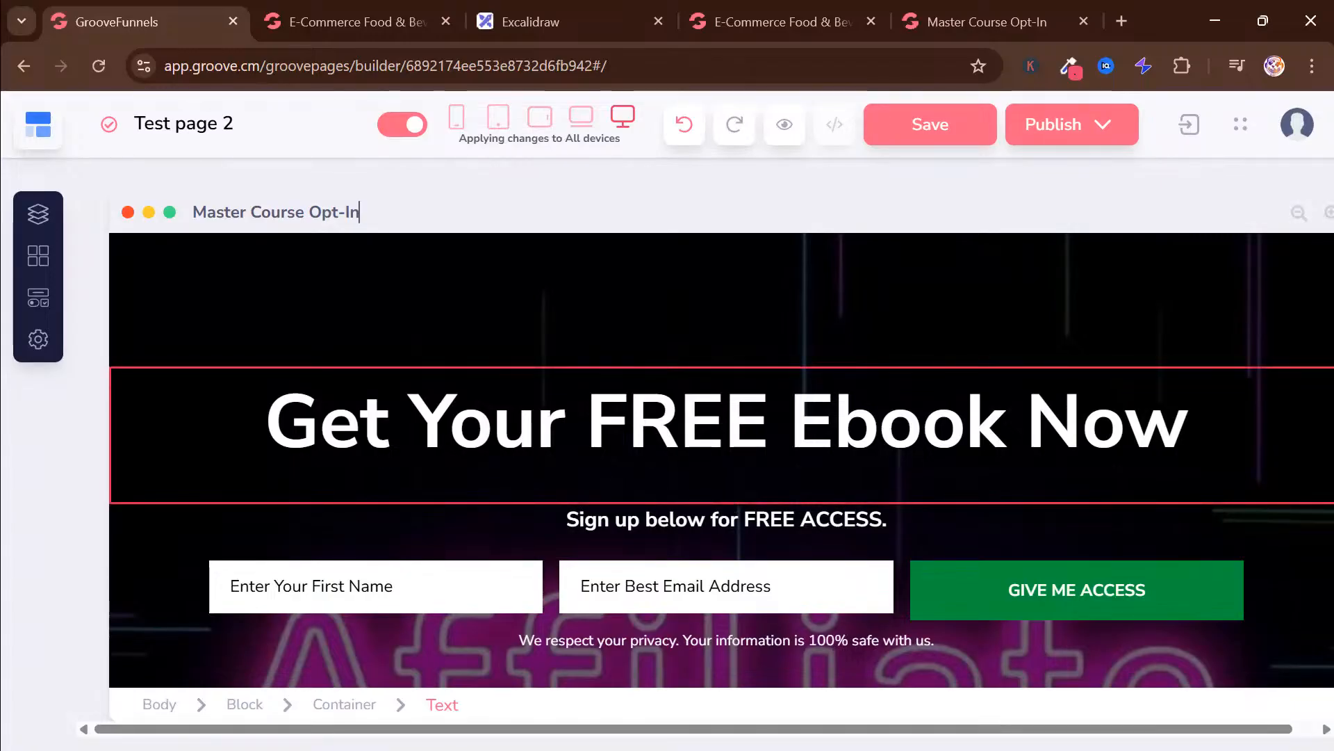
left_click(305, 387)
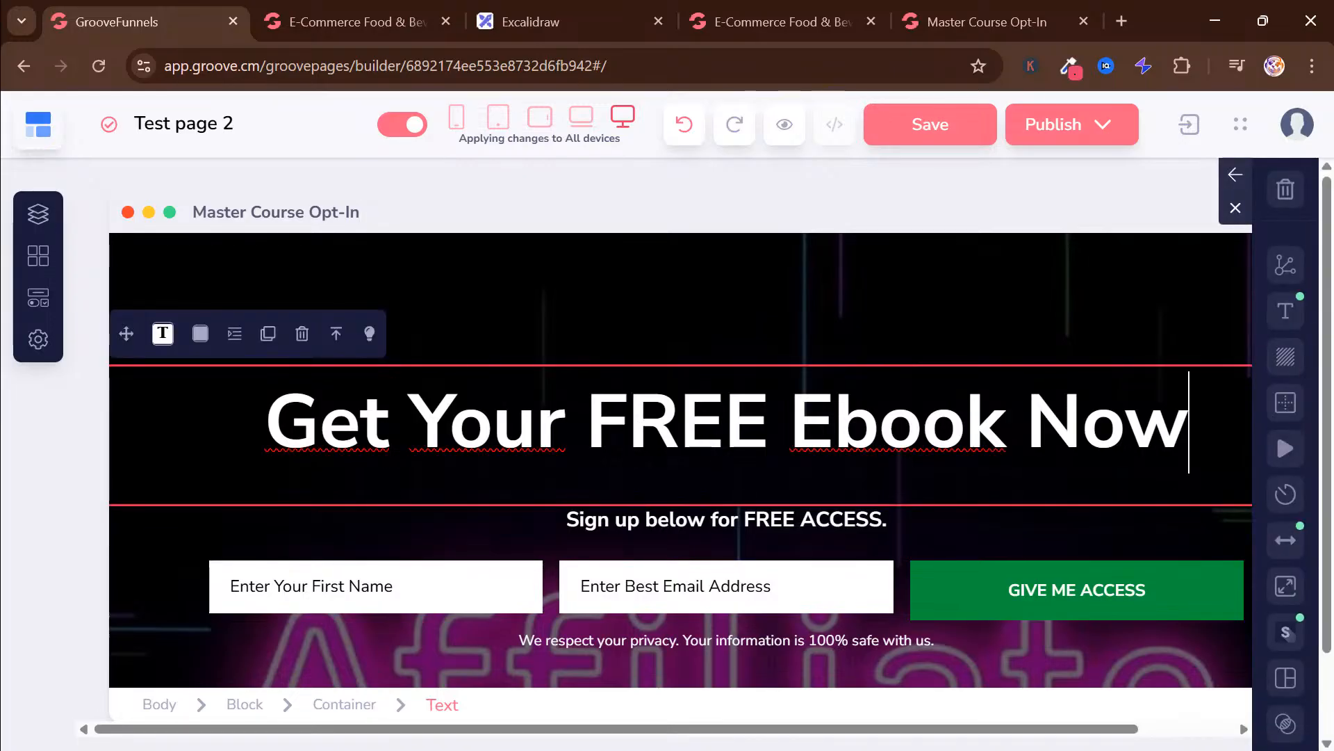
left_click(268, 417)
left_click(410, 417)
left_click(586, 415)
double_click(633, 411)
left_click(633, 410)
left_click(493, 417)
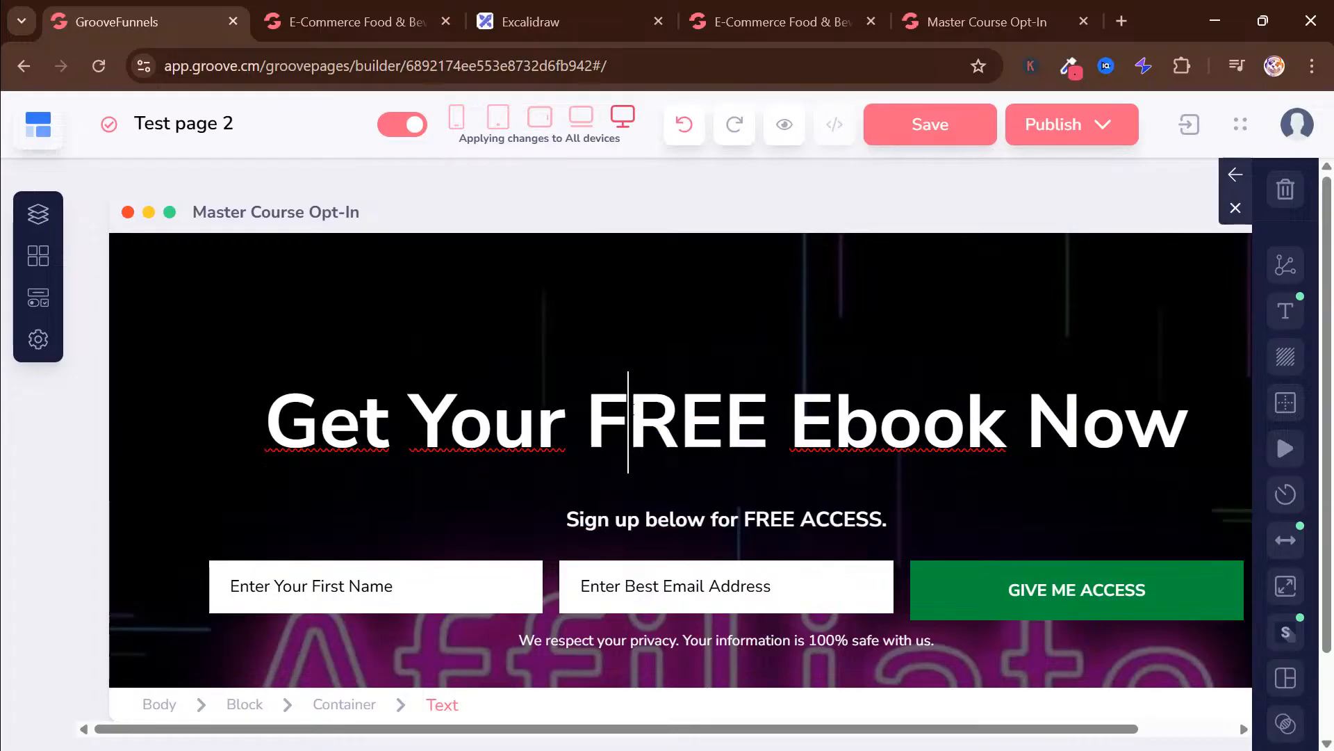
left_click(567, 419)
left_click(788, 421)
left_click(791, 517)
Set the bottom margin of the Get Your FREE Ebook Now headline to 0 with the spacer
left_click(736, 432)
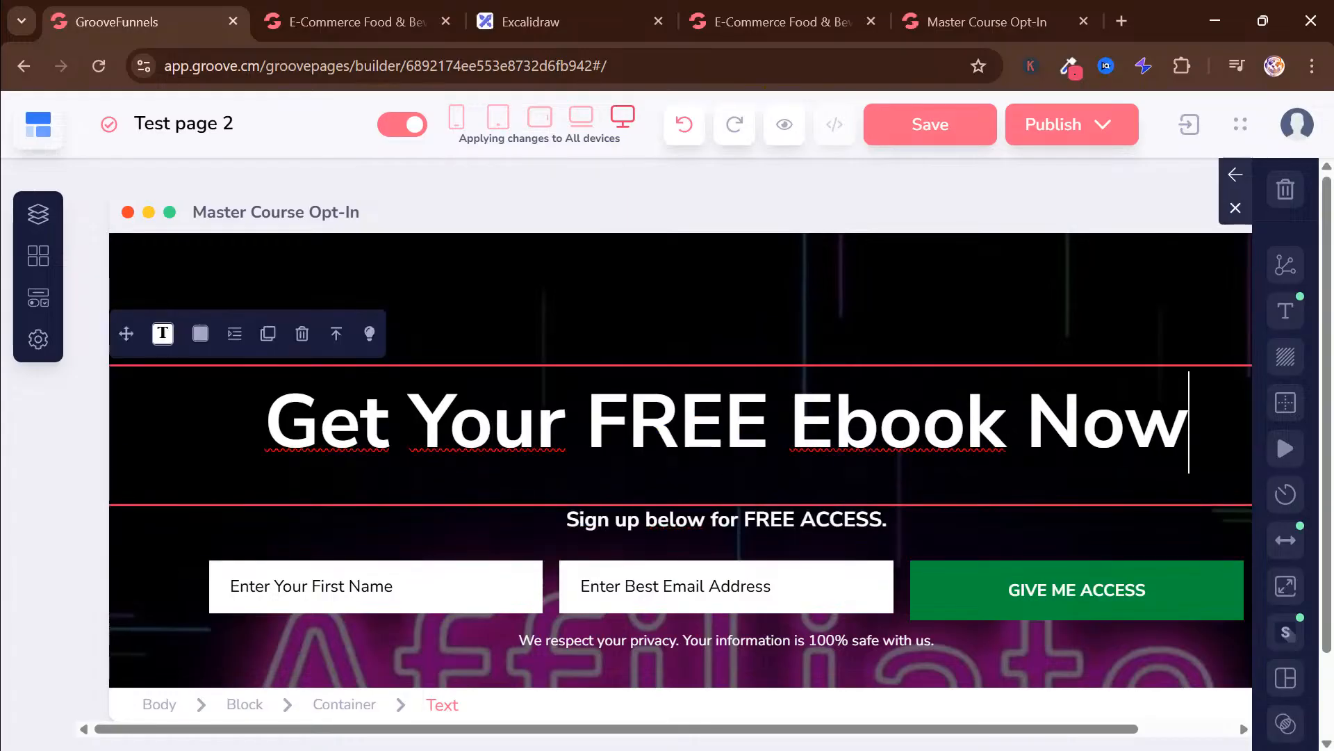
left_click(234, 335)
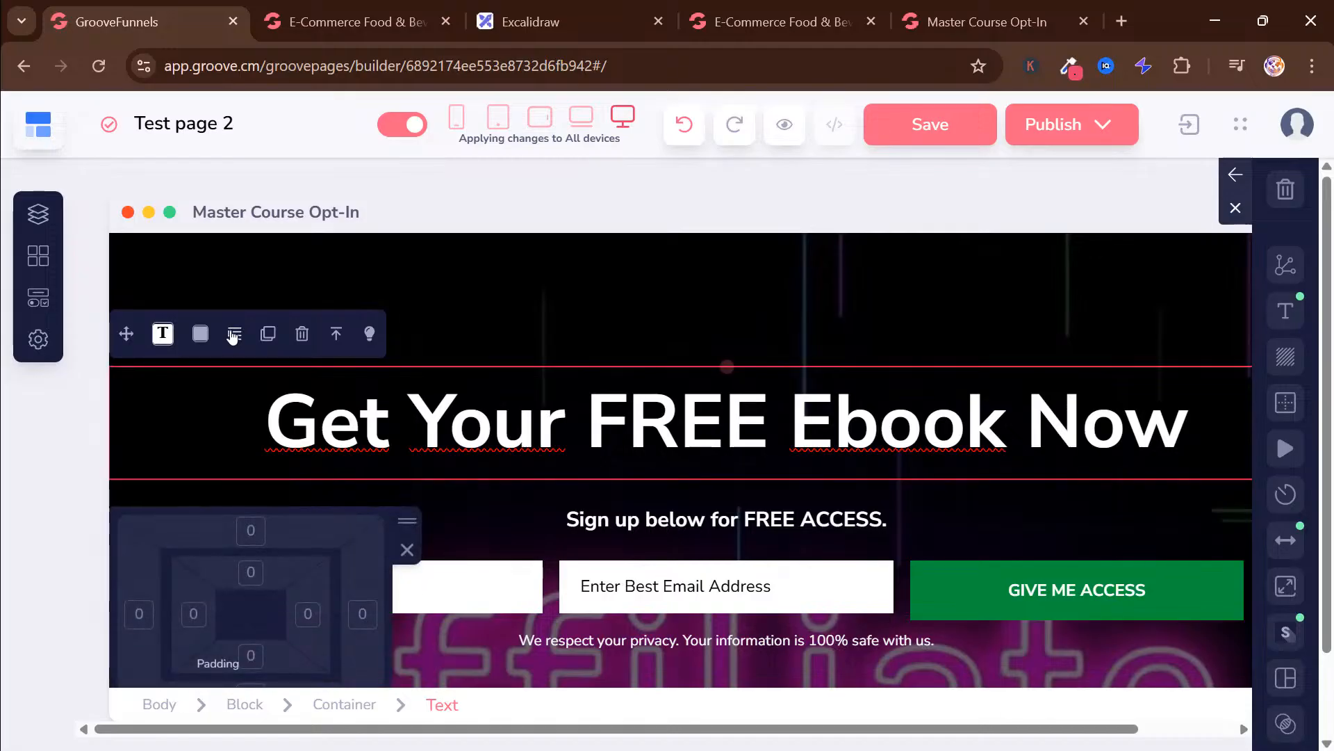
left_click_drag(407, 520, 405, 518)
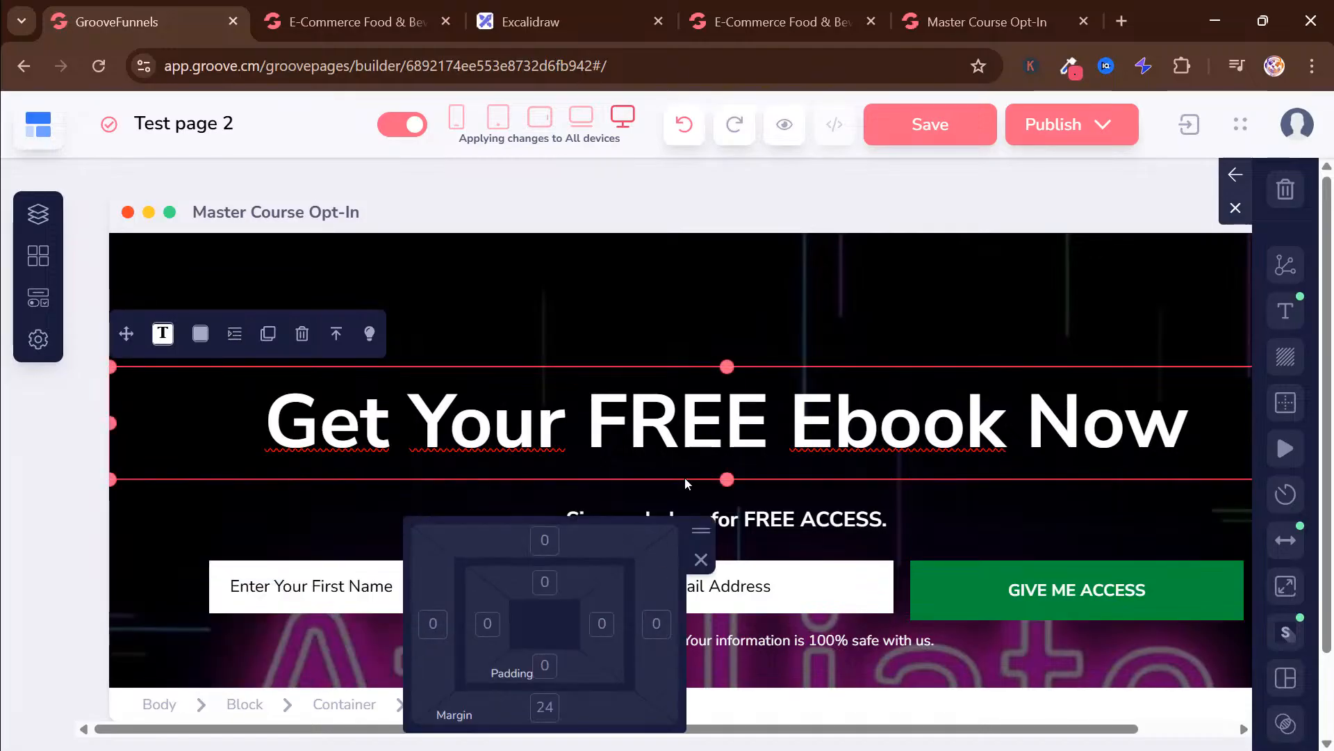
left_click_drag(701, 531, 922, 339)
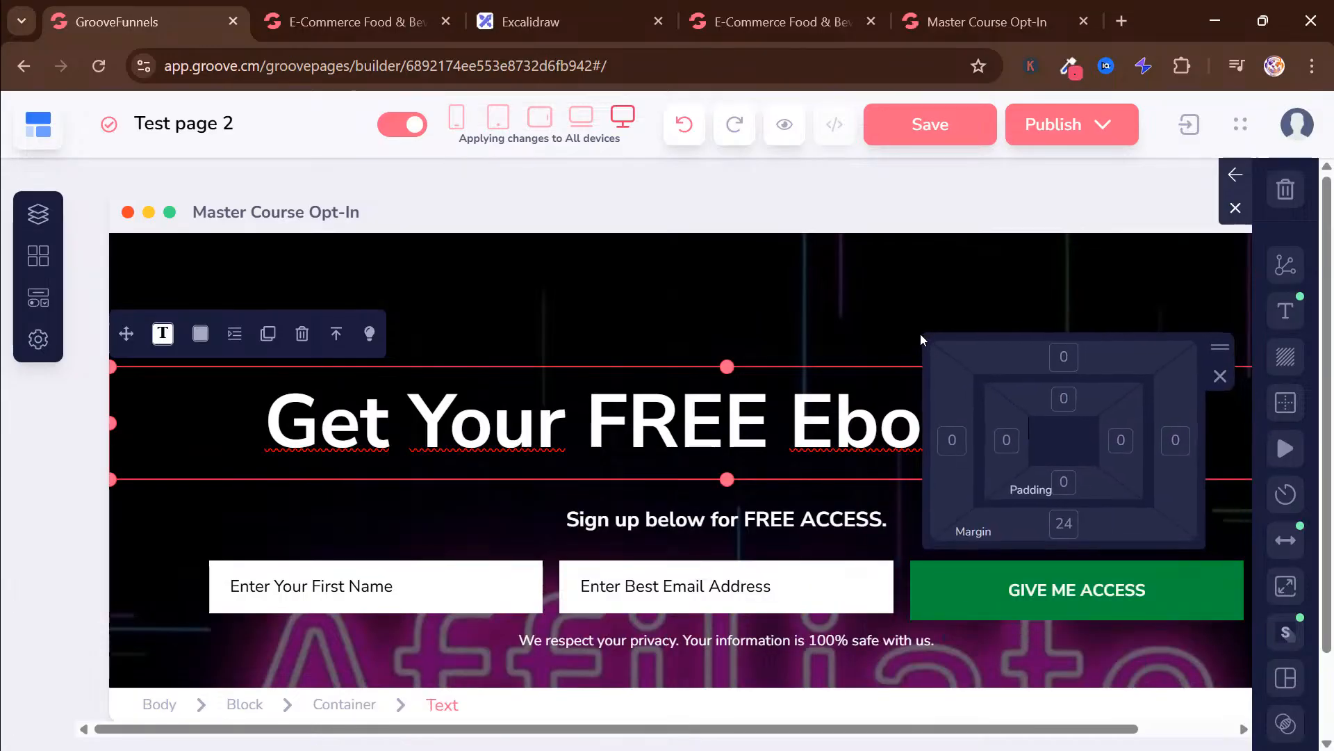
left_click(1064, 525)
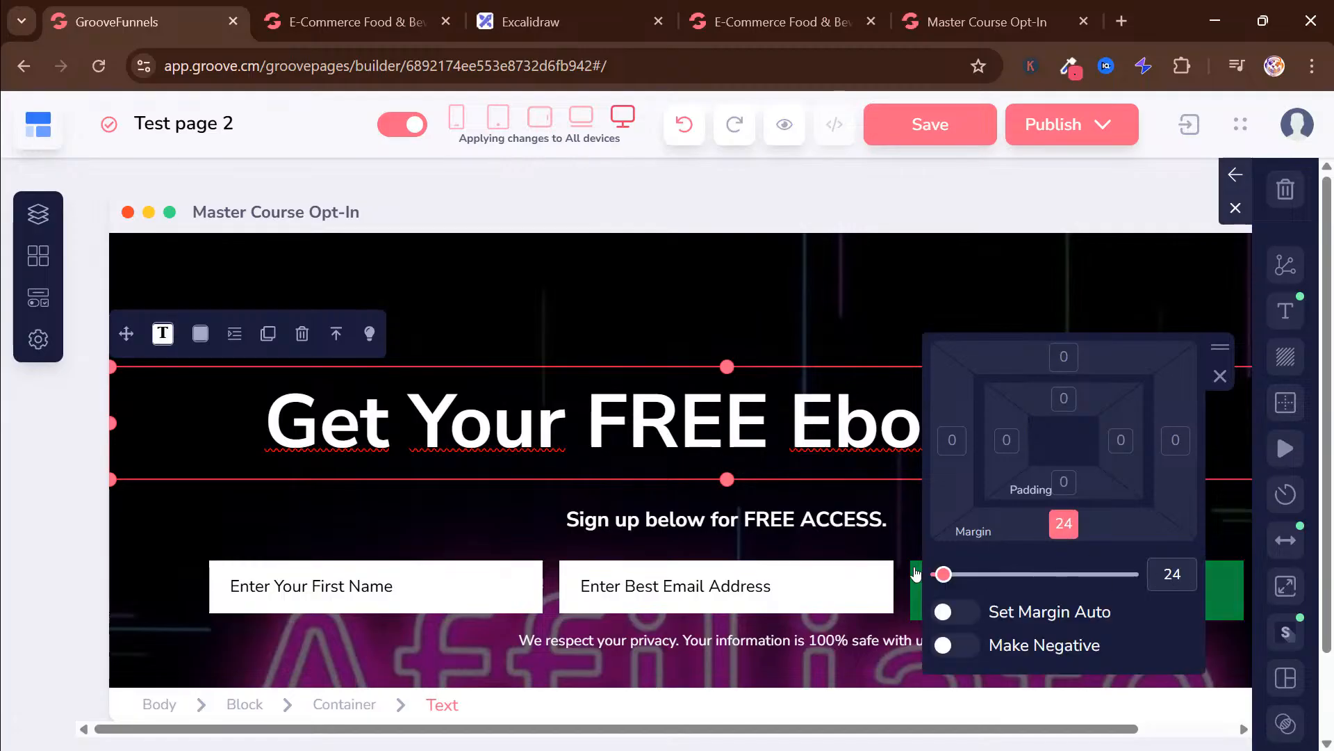
left_click_drag(942, 572, 887, 585)
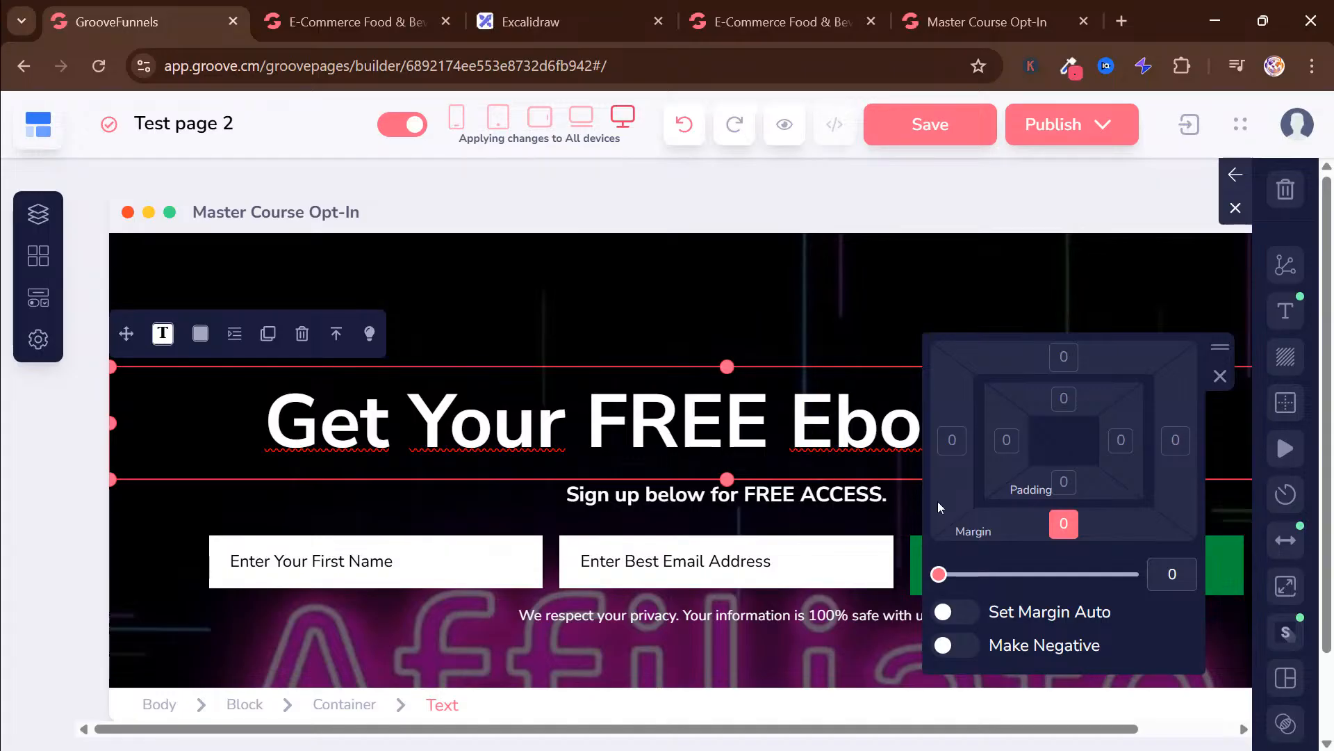
left_click(734, 331)
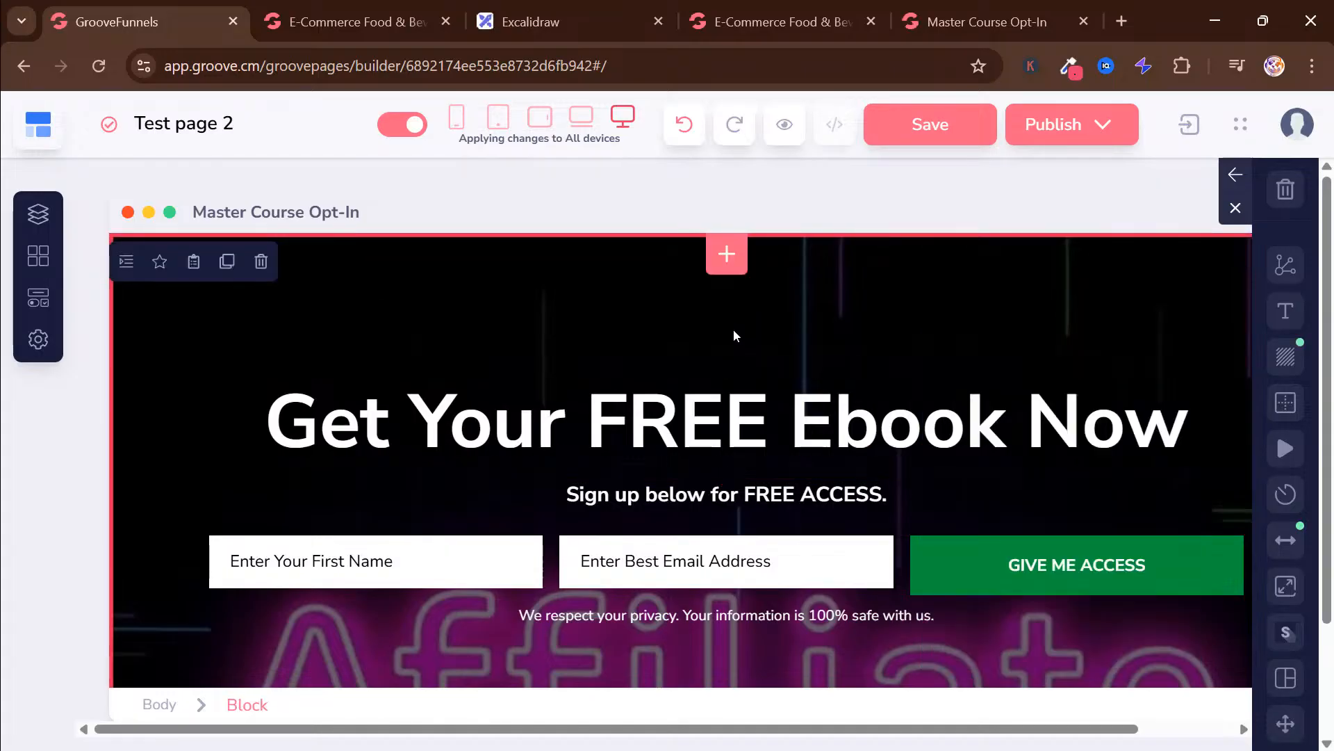
Compare the edited opt-in hero in the builder with the finished Master Course Opt-In preview
left_click(951, 31)
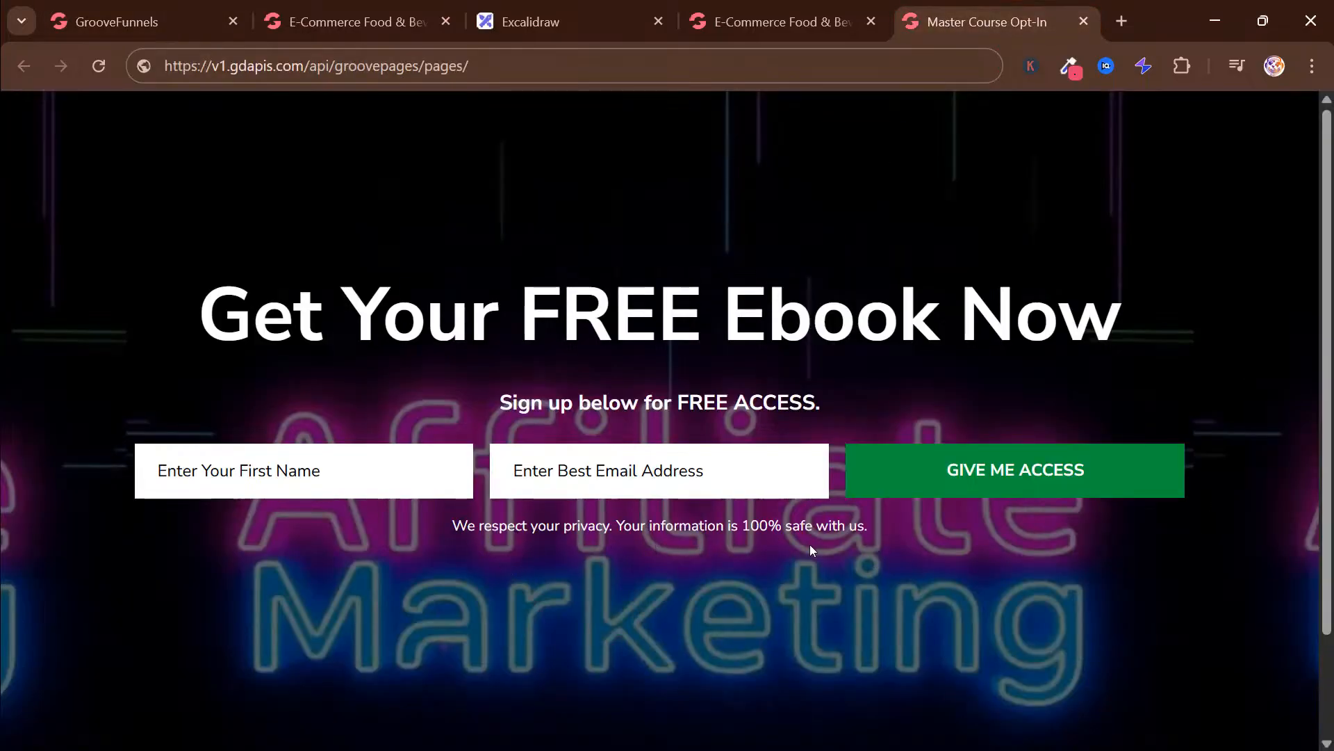
left_click(139, 21)
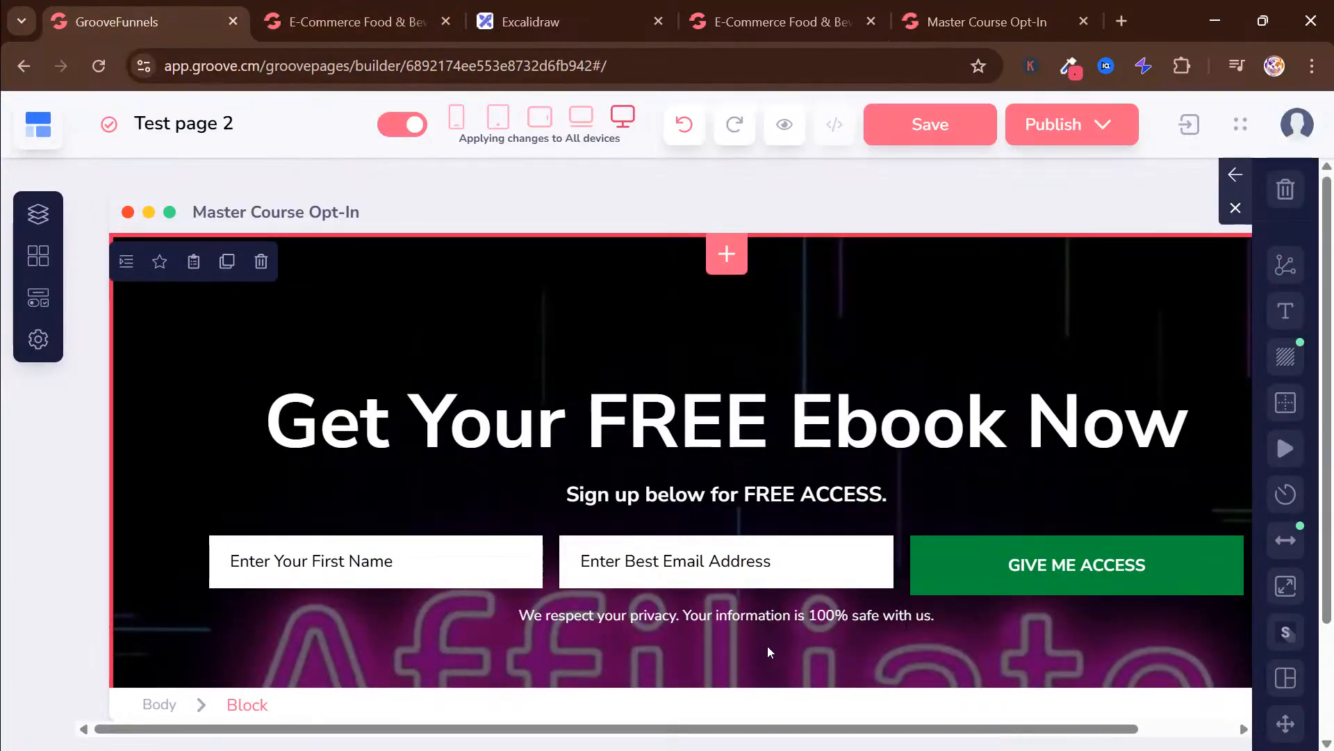
left_click(986, 9)
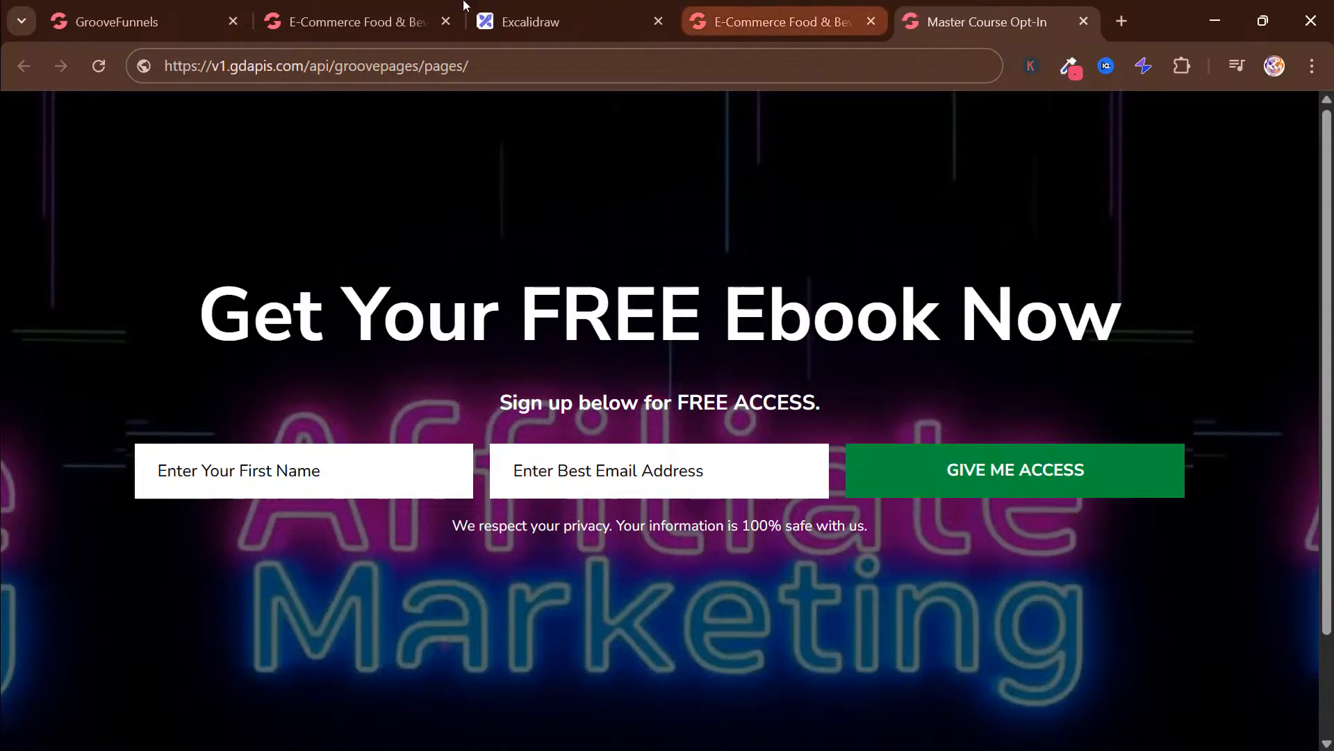
left_click(179, 7)
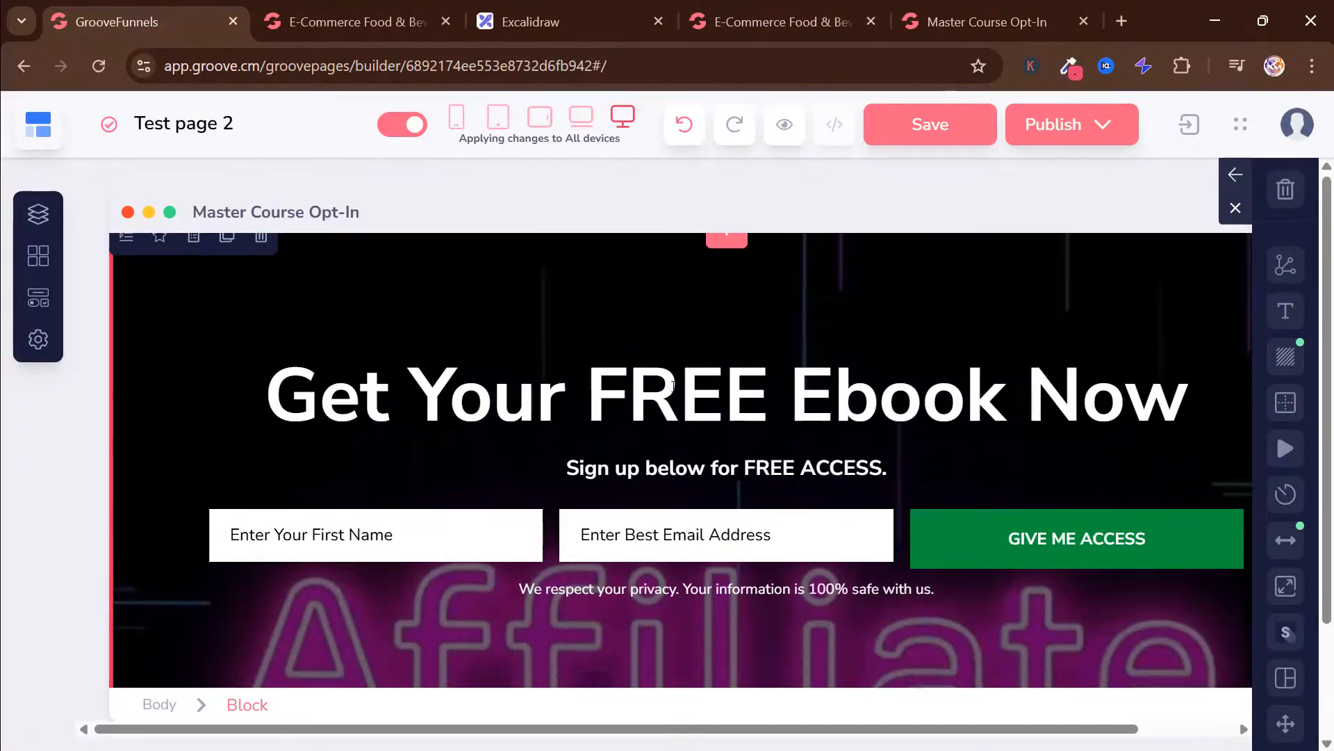
Replace "Built with GroovePages" in the footer copyright line with "Marketing Never Sleeps"
scroll(672, 386, "down", 1)
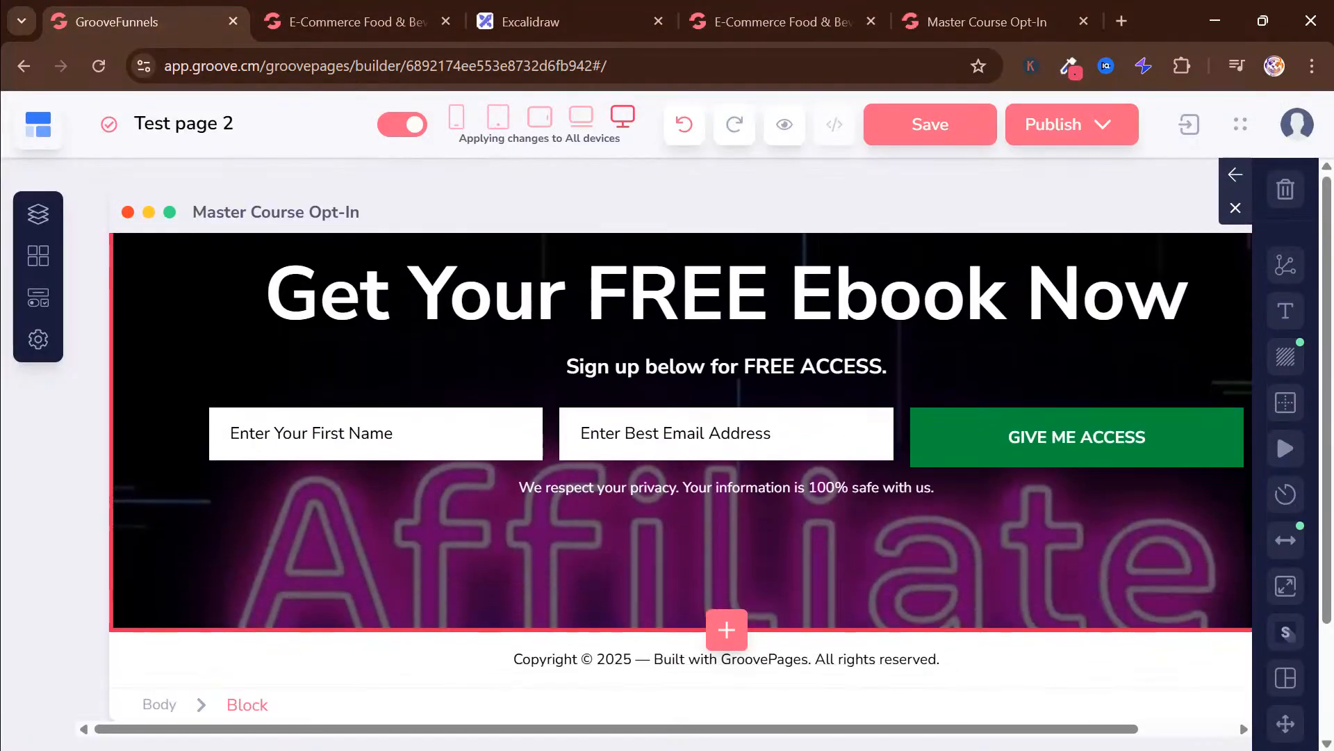
left_click(688, 660)
left_click(796, 660)
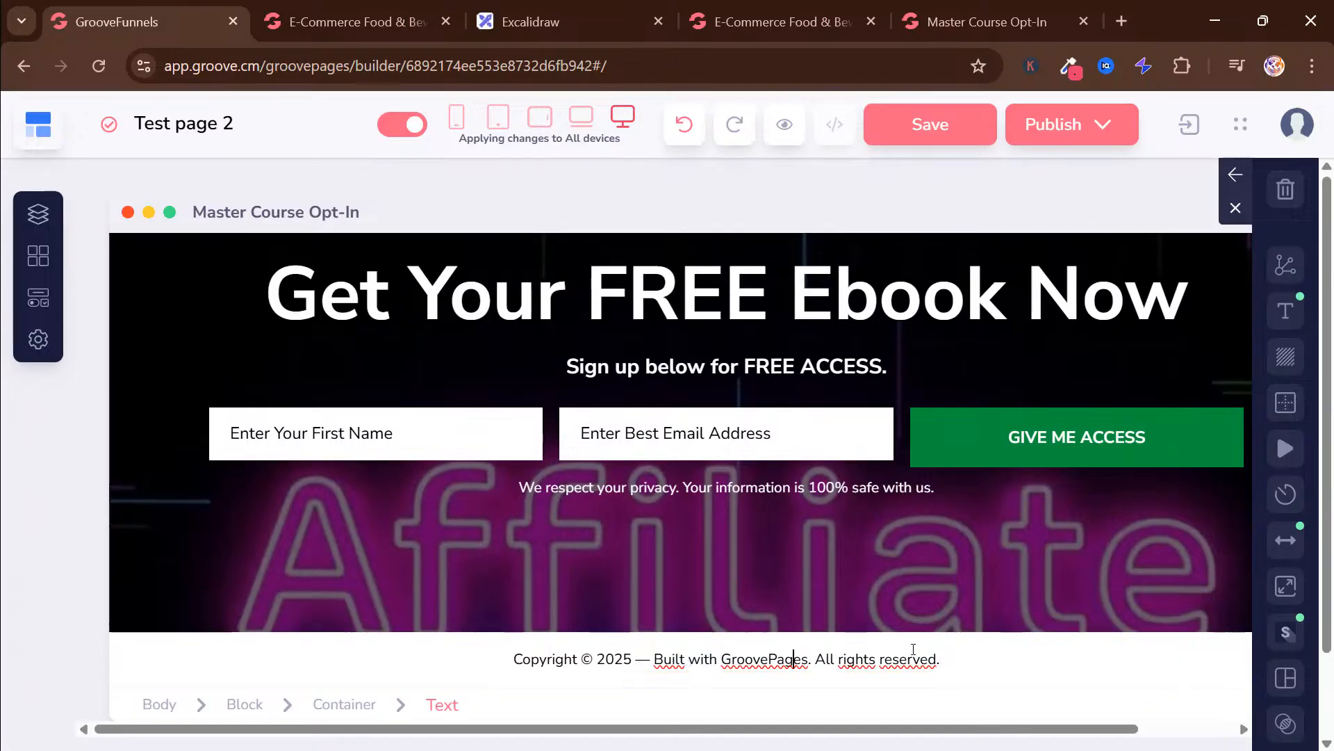
key("BackSpace")
key("BackSpace")
key("BackSpace")
key("BackSpace")
key("BackSpace")
key("BackSpace")
key("BackSpace")
key("BackSpace")
key("BackSpace")
key("BackSpace")
key("BackSpace")
key("BackSpace")
key("BackSpace")
key("BackSpace")
key("BackSpace")
key("BackSpace")
key("BackSpace")
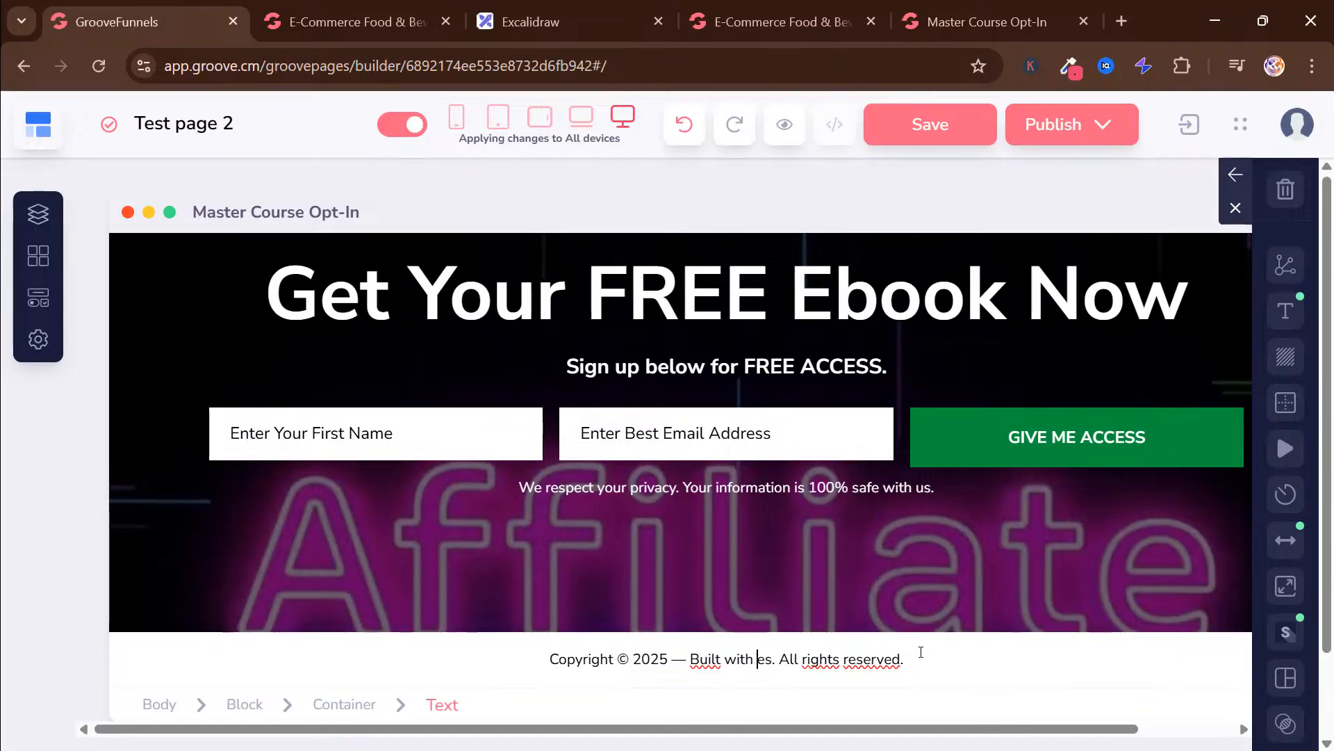
key("BackSpace")
key("BackSpace")
key("BackSpace")
key("BackSpace")
key("BackSpace")
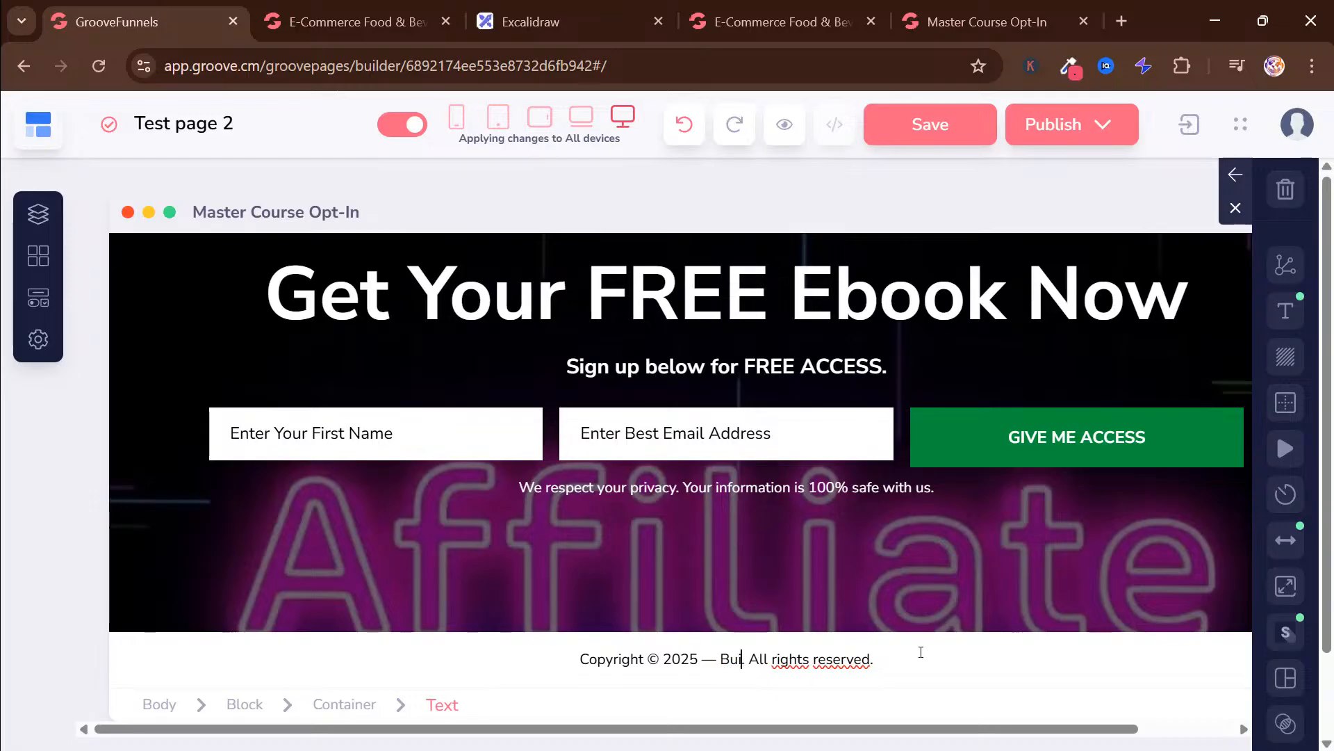
type("Marketing Nee")
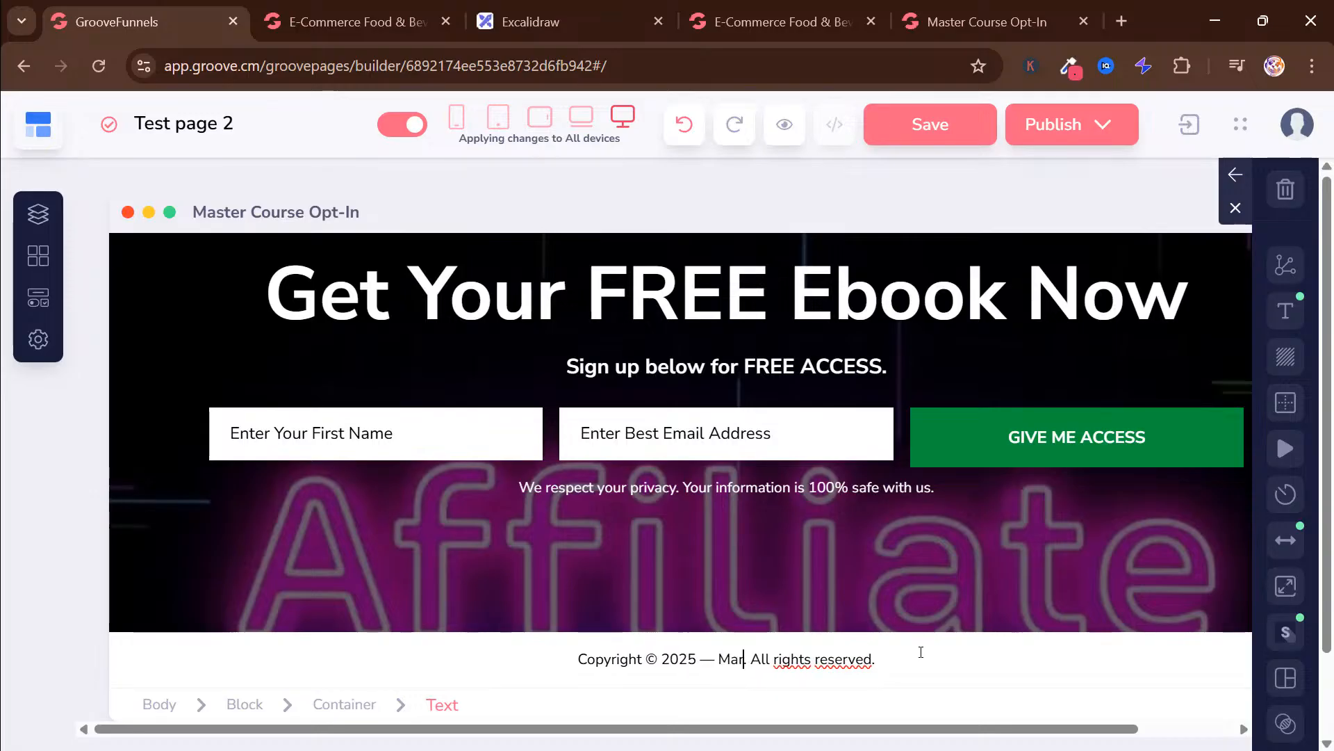
type("ver Sleep")
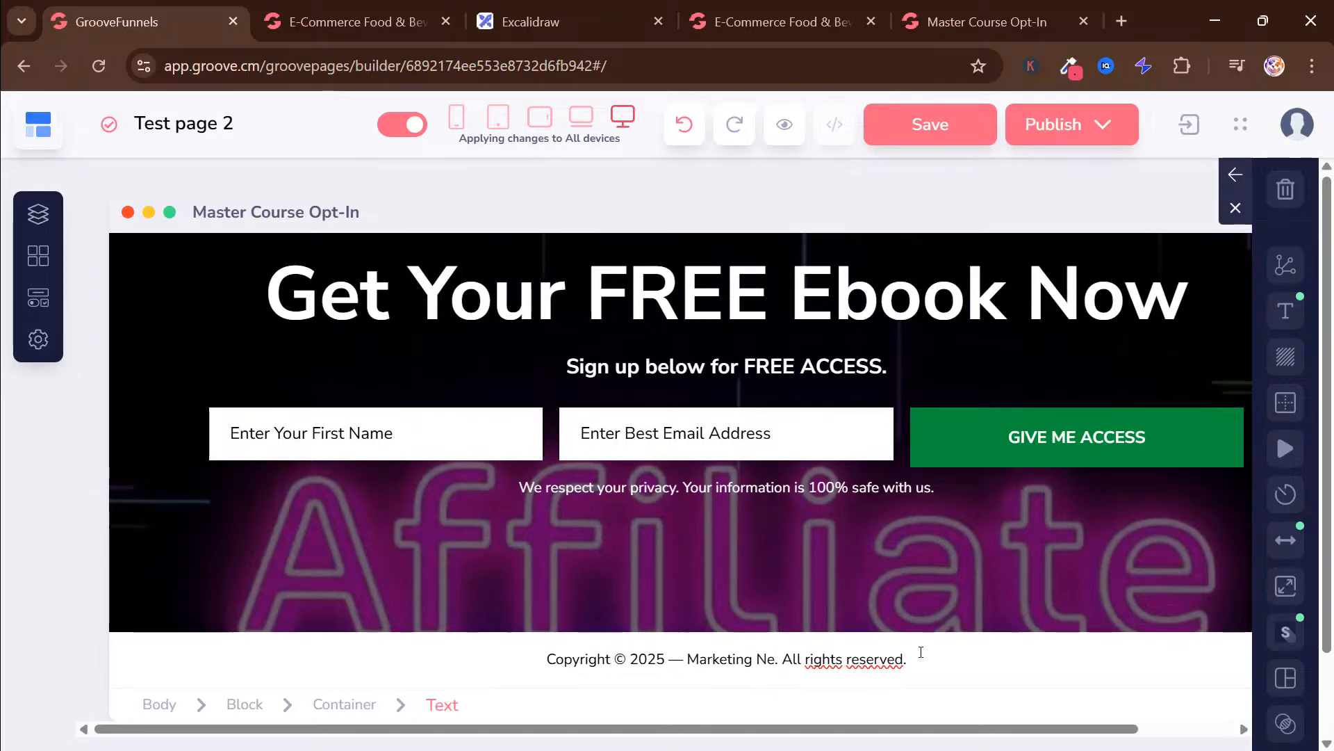
type("s")
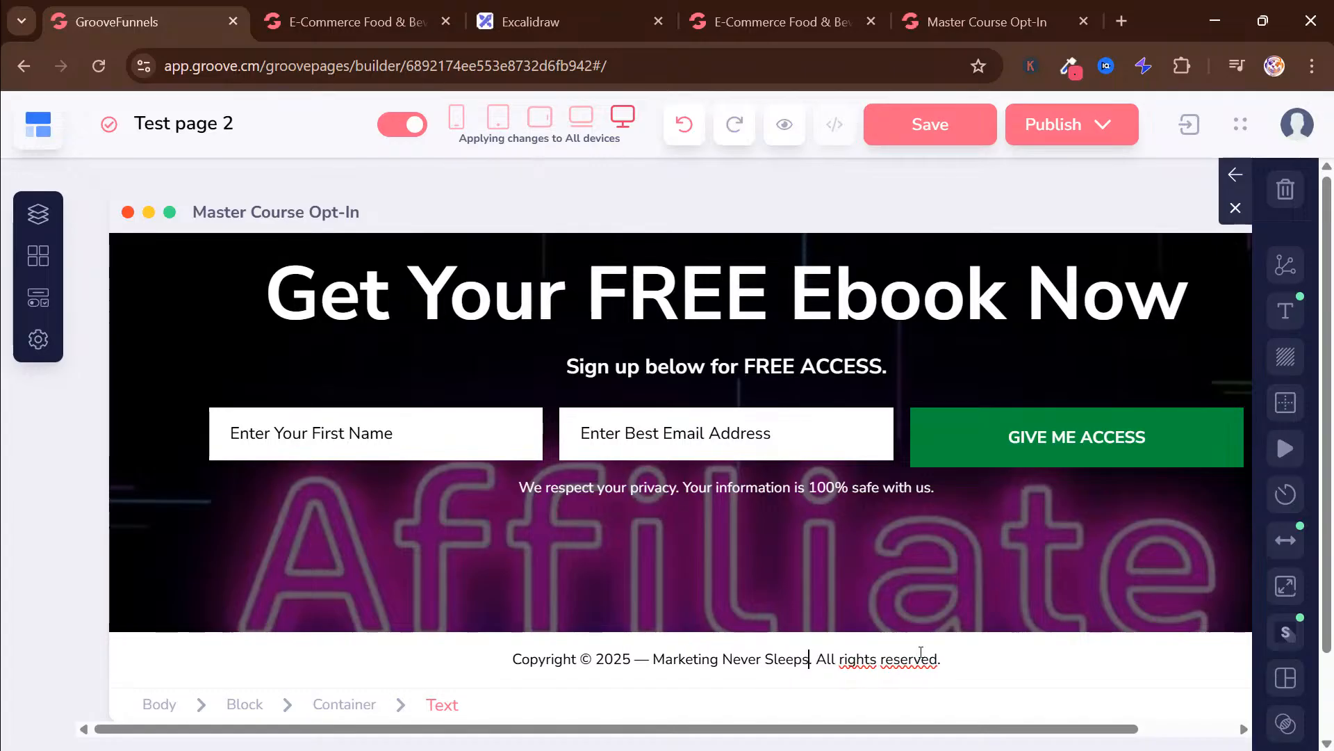
Publish the opt-in page as a website on the GroovePages subdomain in the folder testpage2
scroll(962, 587, "up", 3)
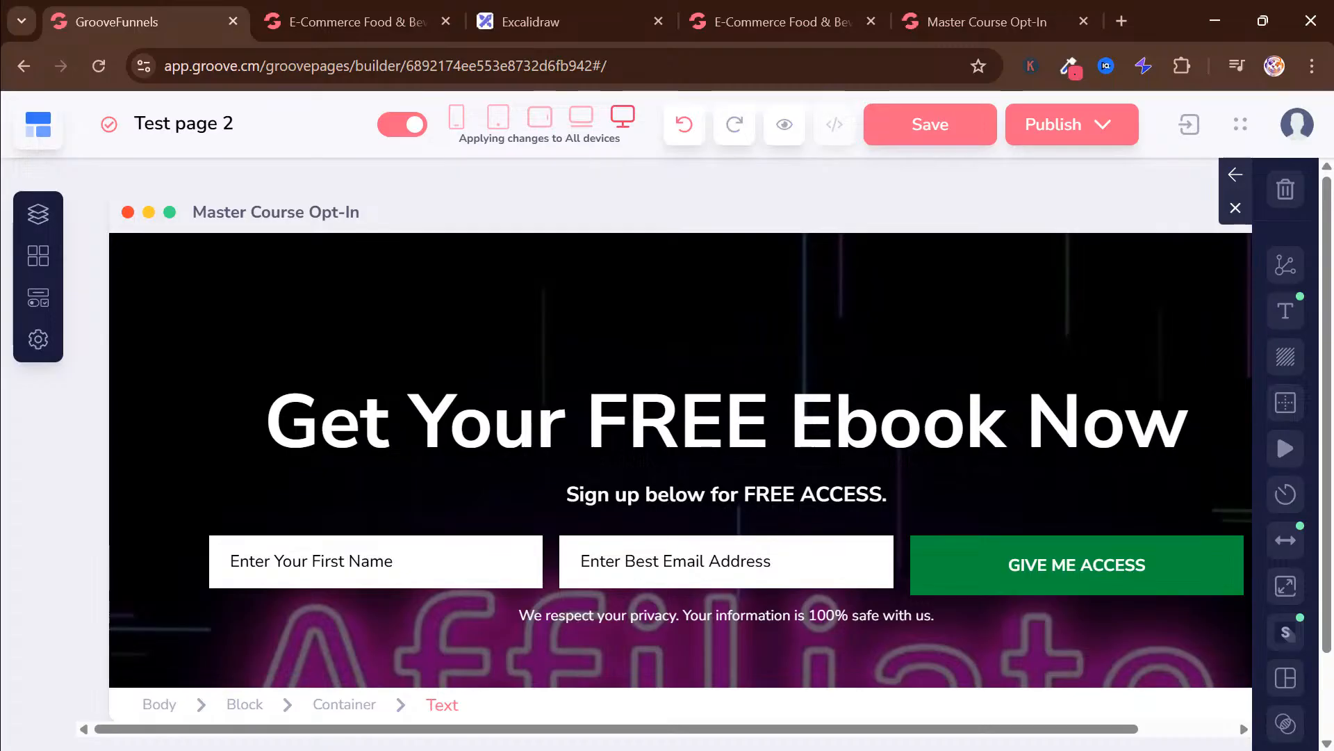
scroll(681, 487, "down", 2)
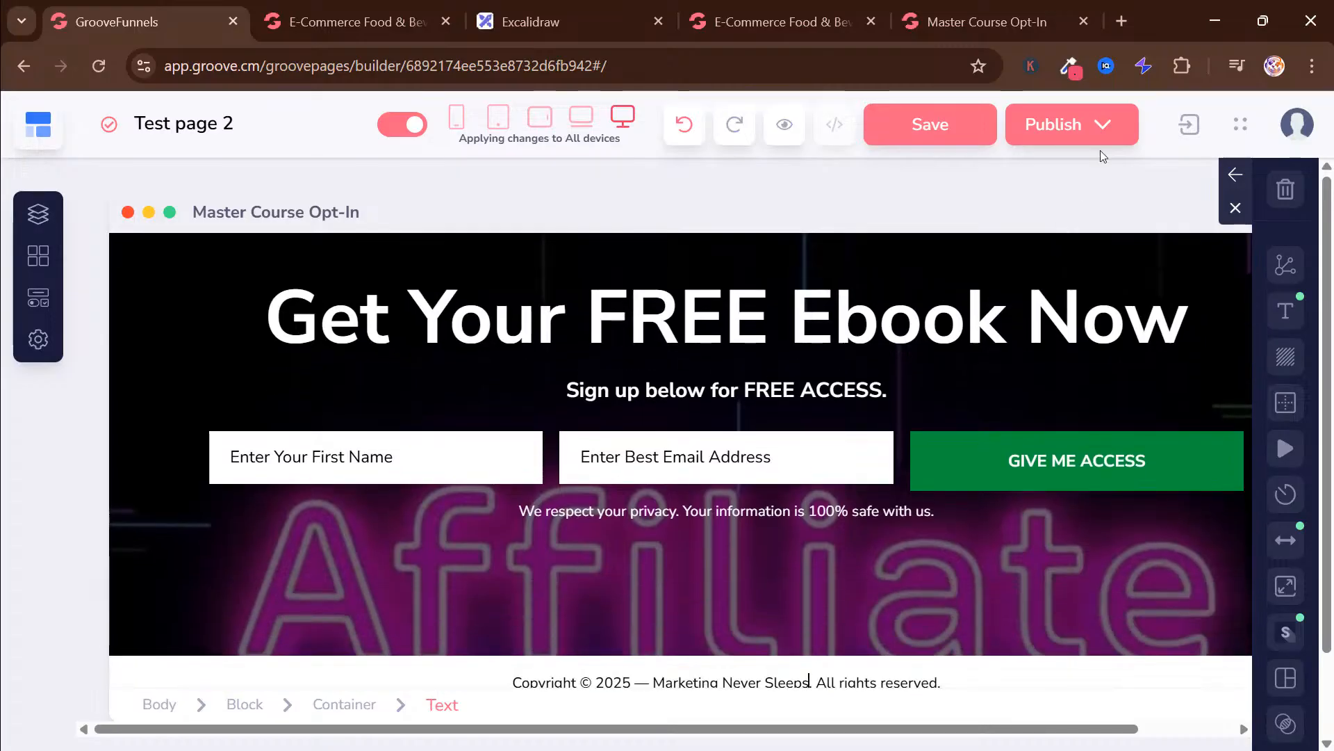
left_click(1099, 125)
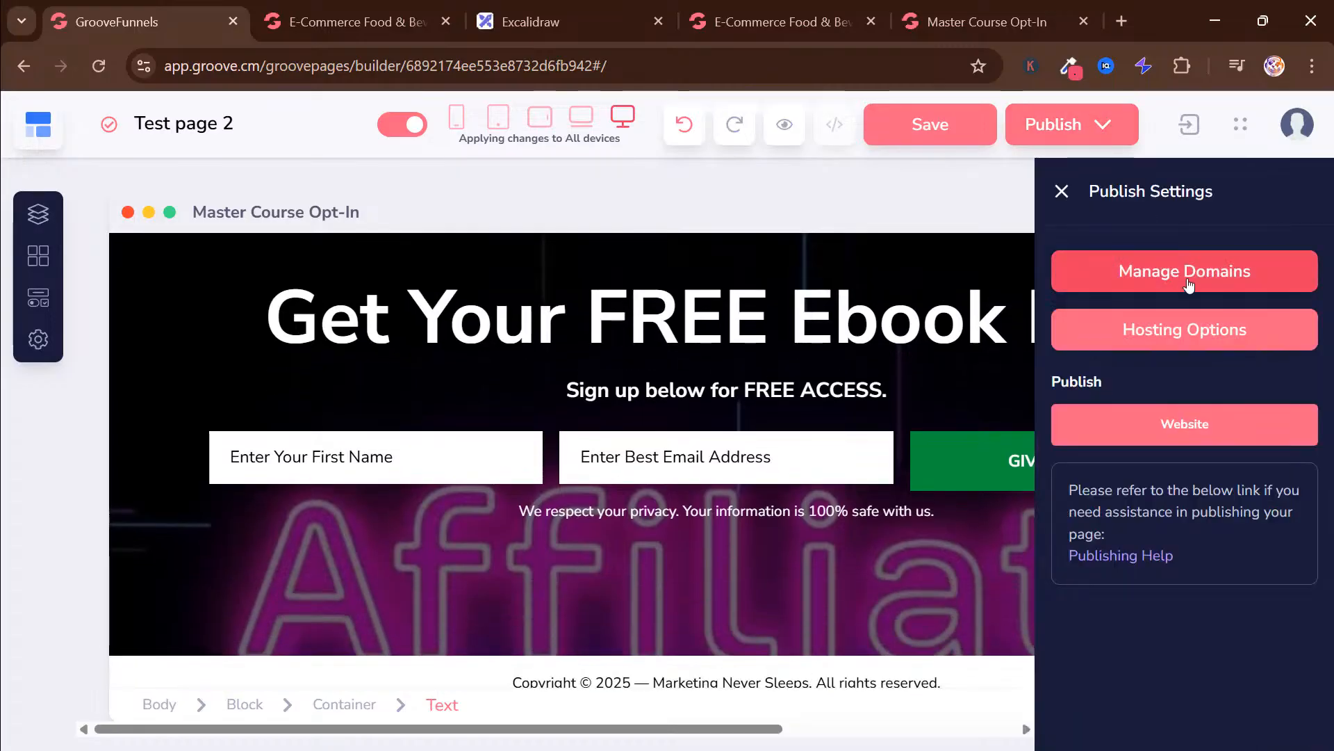
left_click(1170, 347)
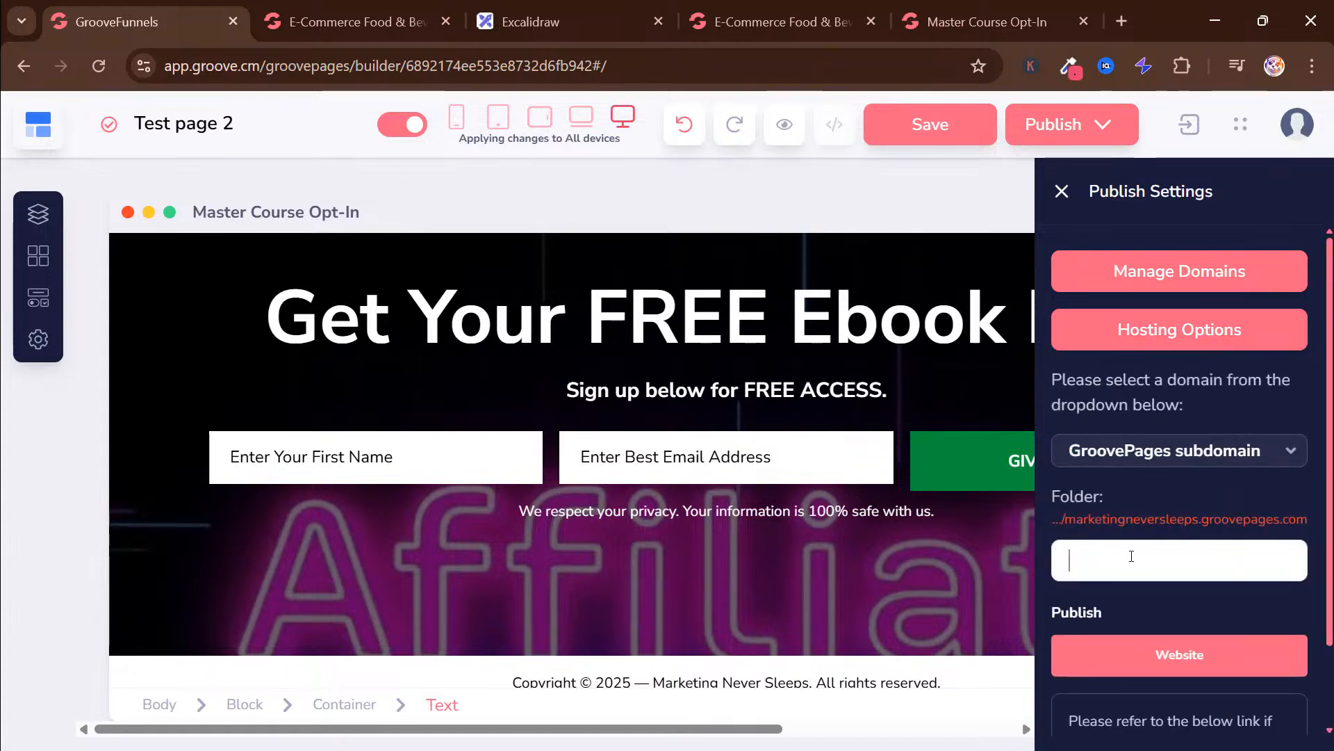
type("testpage2")
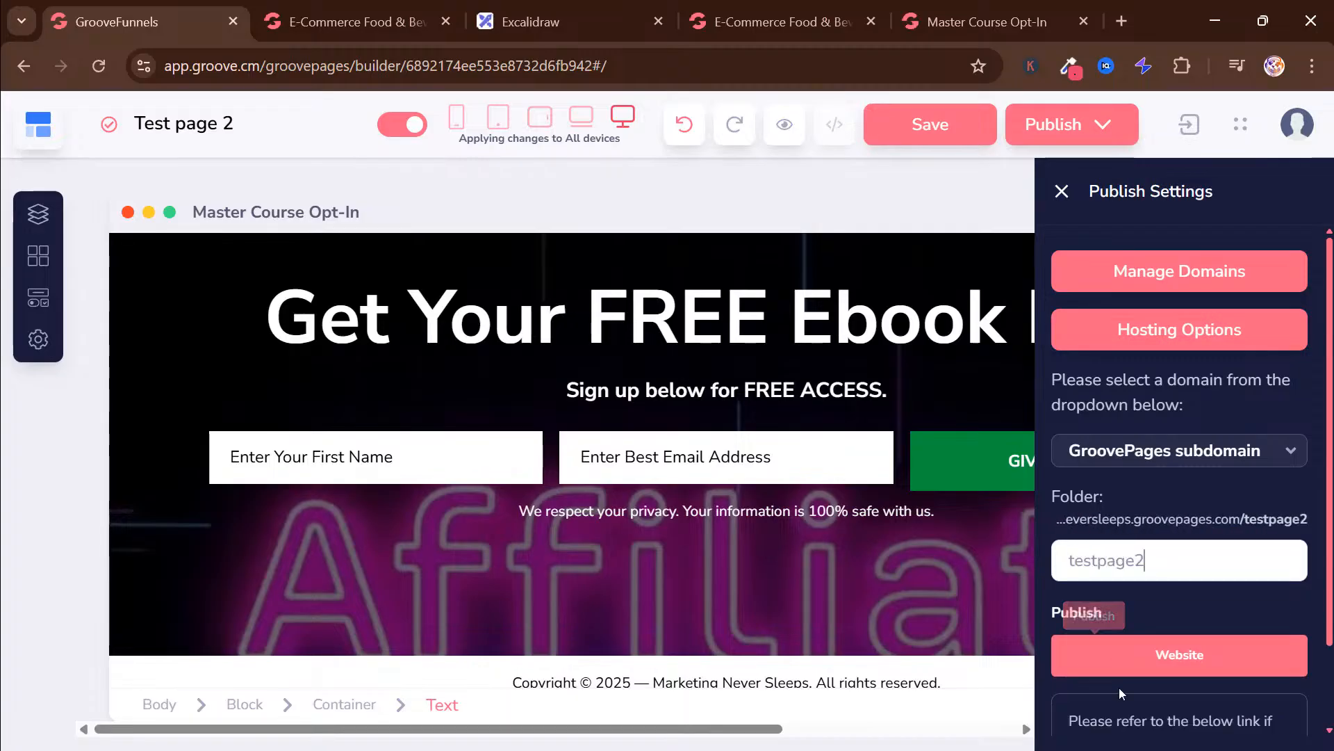
left_click(1086, 666)
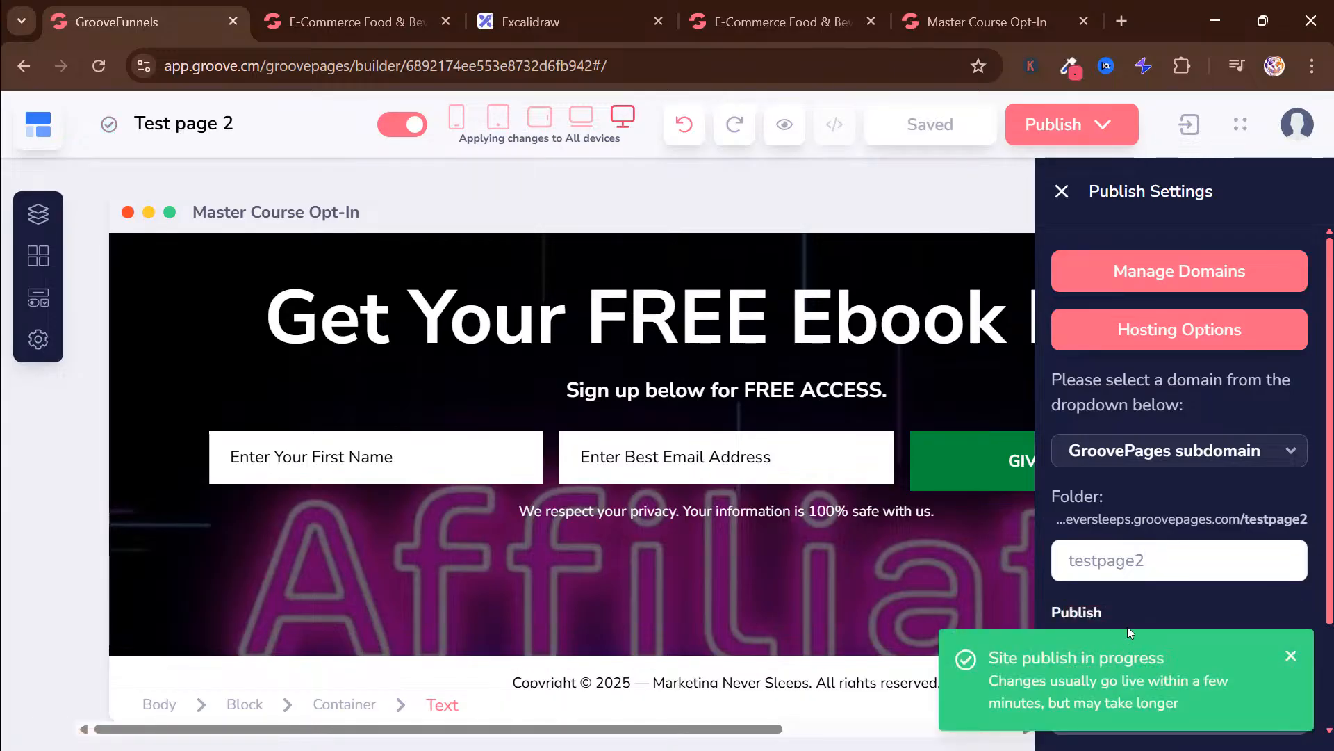
Review the live testpage2 opt-in page in the browser and return to the page builder
left_click(1292, 658)
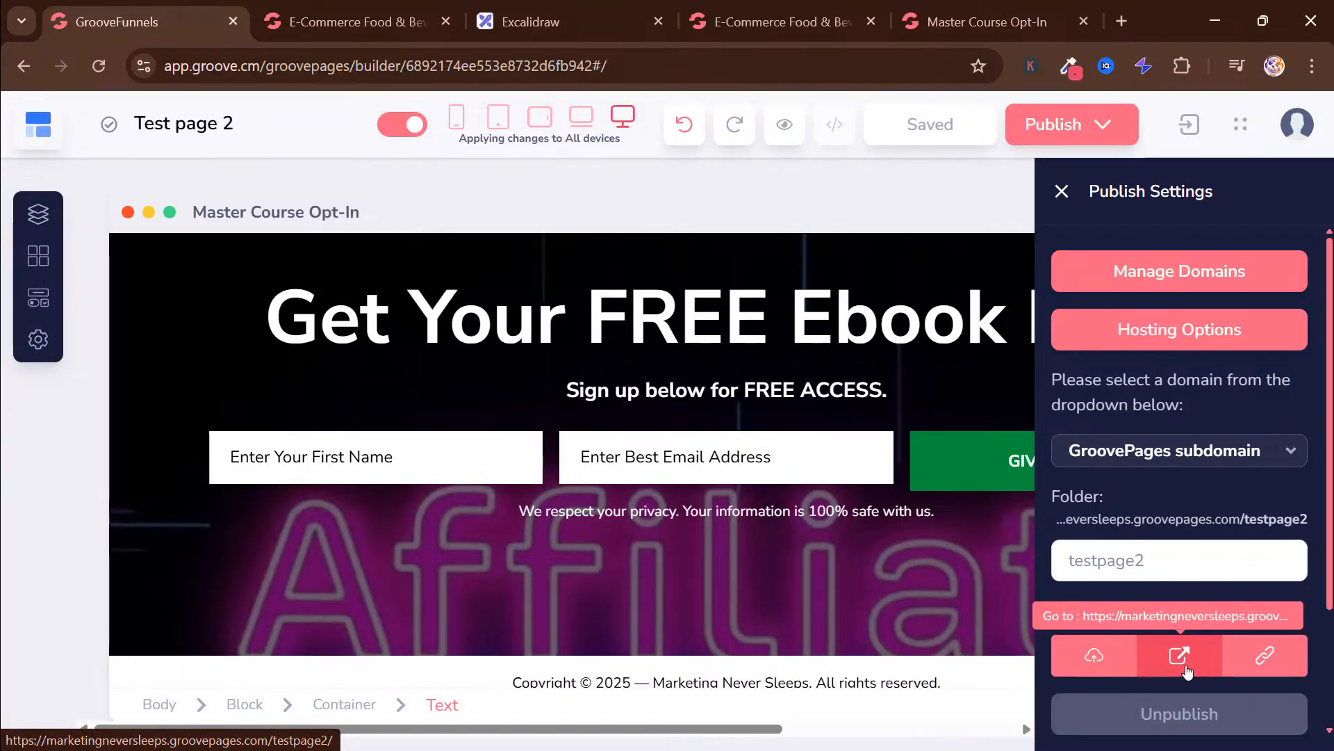
left_click(1180, 655)
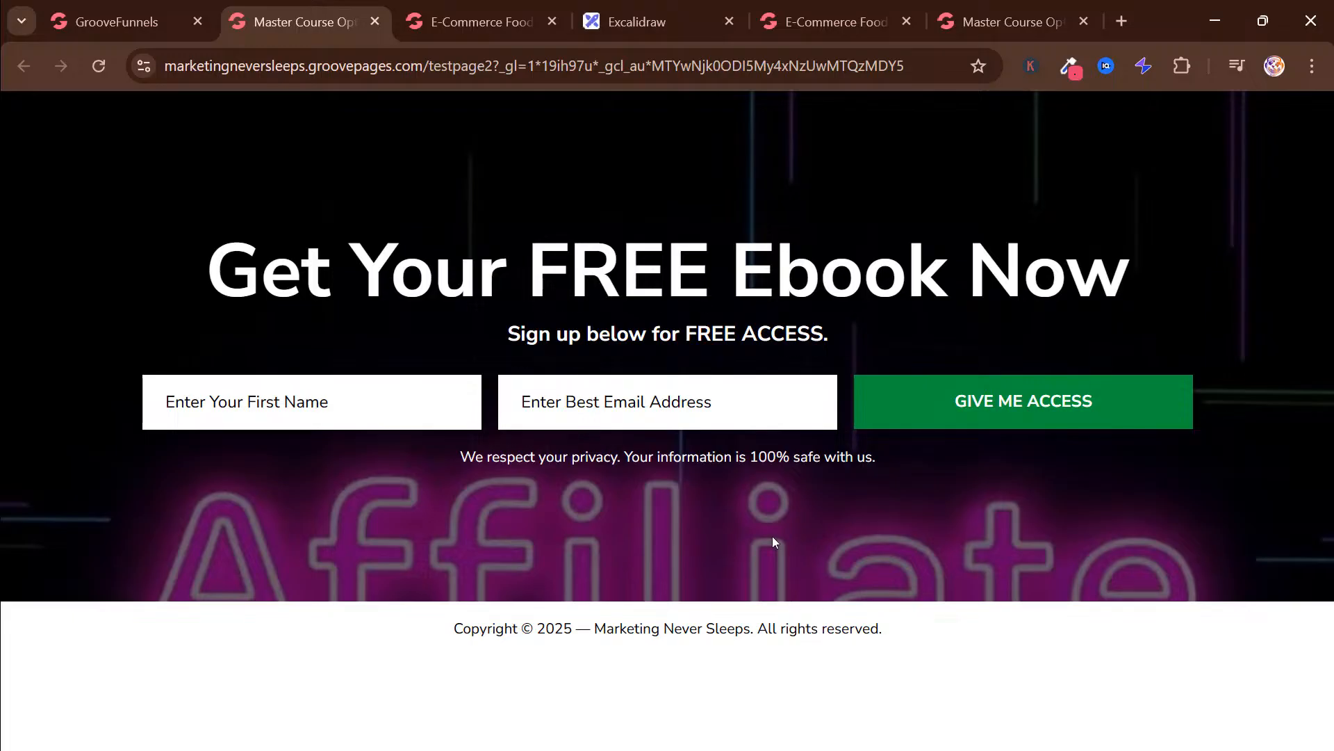
left_click(123, 3)
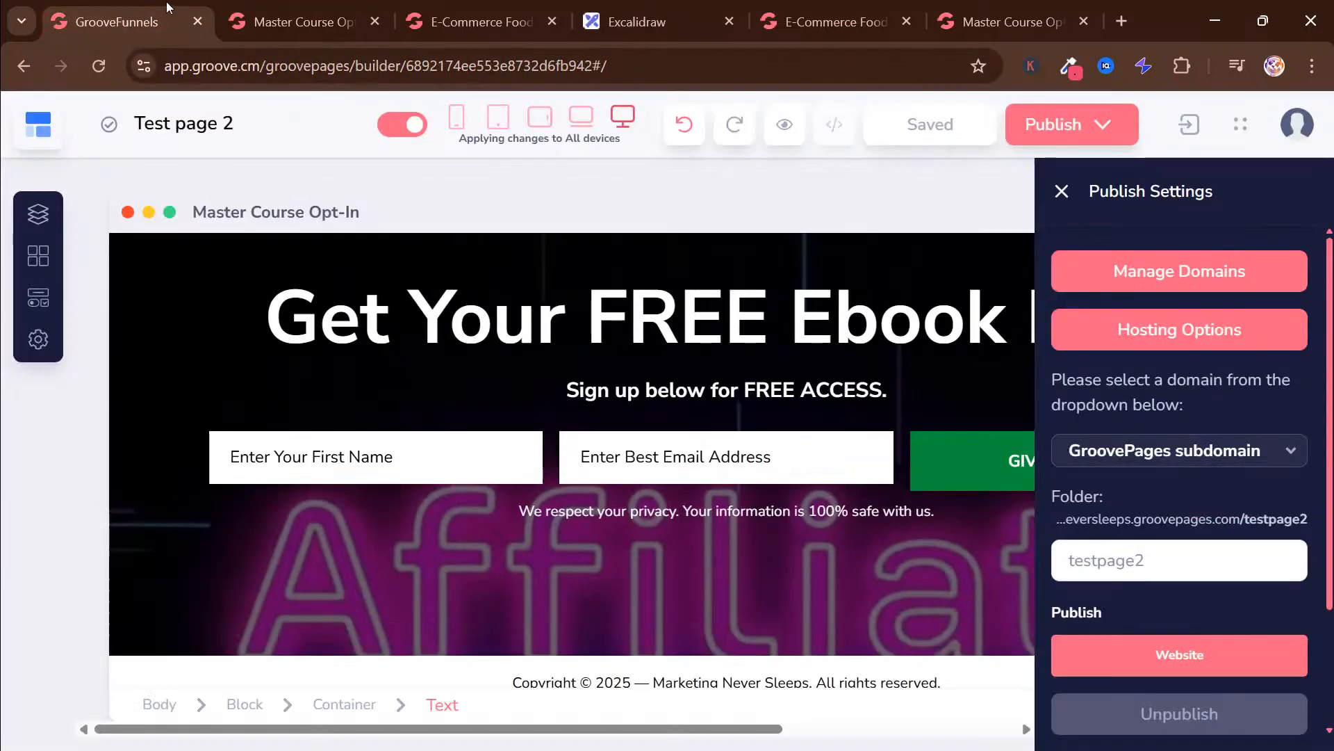